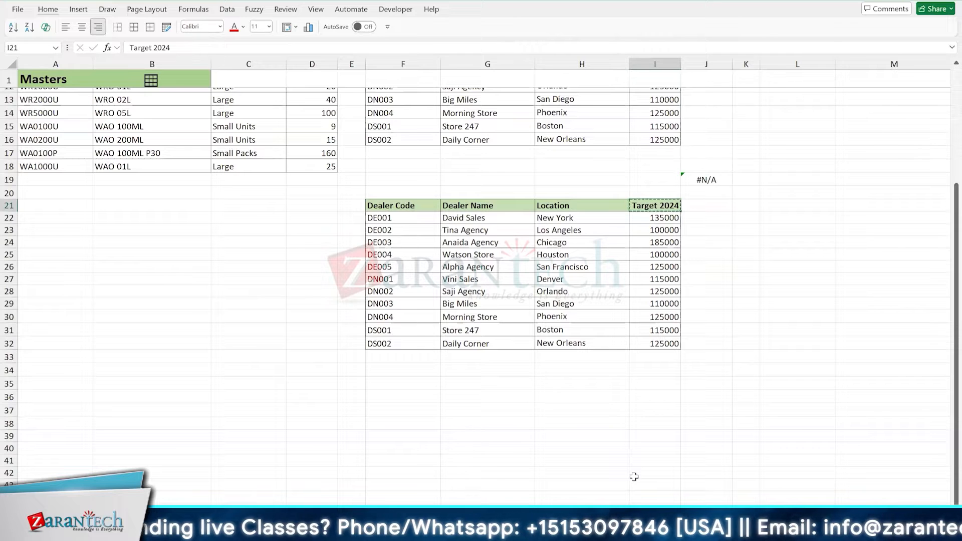
- Try to copy the Target 2024 header from I21 rightward into J21, and undo it
key(Right)
key(ctrl+r)
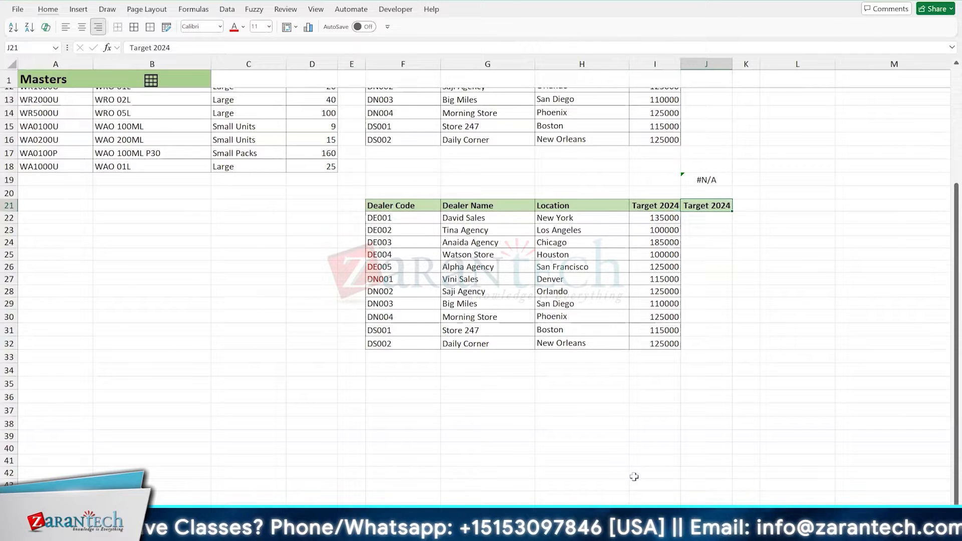
key(ctrl+z)
- Auto-fill the Target 2024 header from I21 into J21 as a series, producing Target 2025
key(Left)
key(ctrl+c)
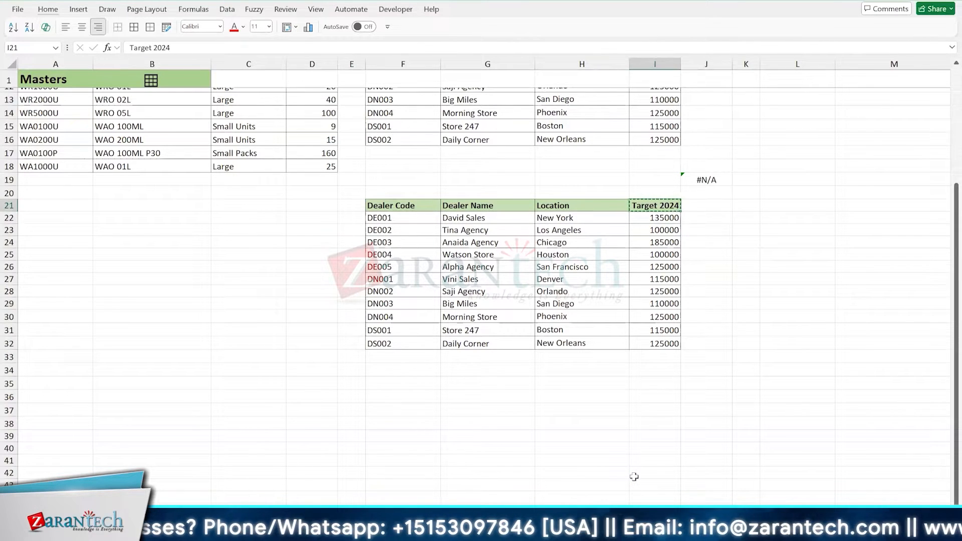
key(Escape)
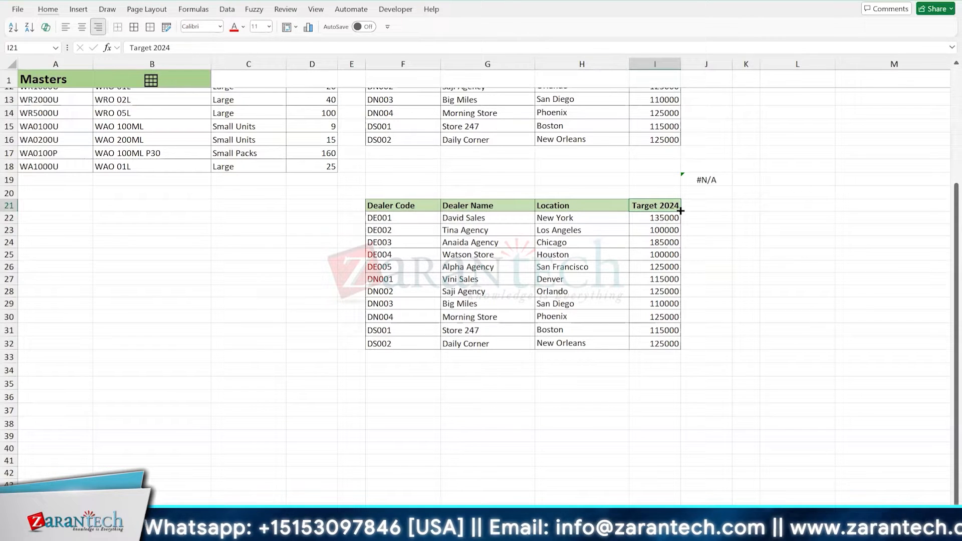
drag(680, 210, 726, 211)
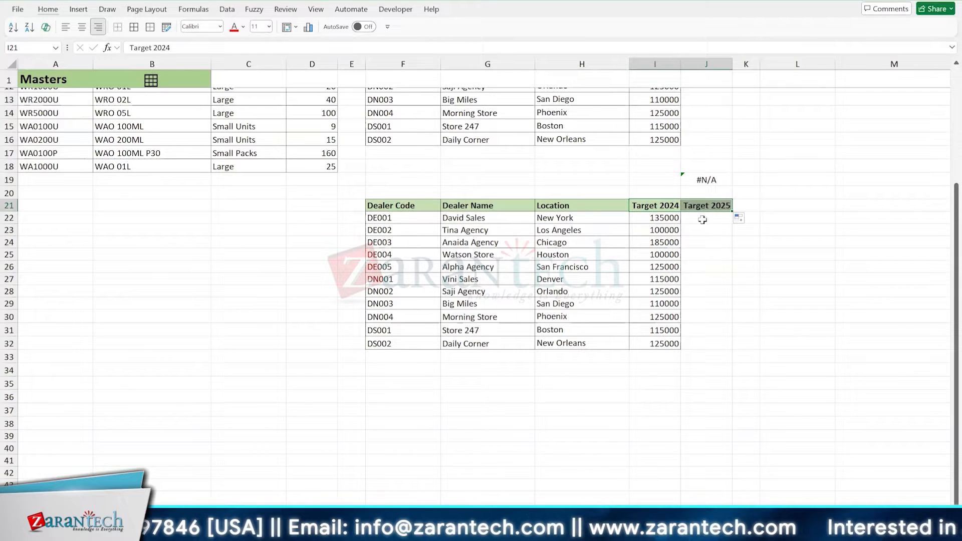
- Enter 2024 in F35, auto-fill it down to F43, and clear the filled range
click(392, 379)
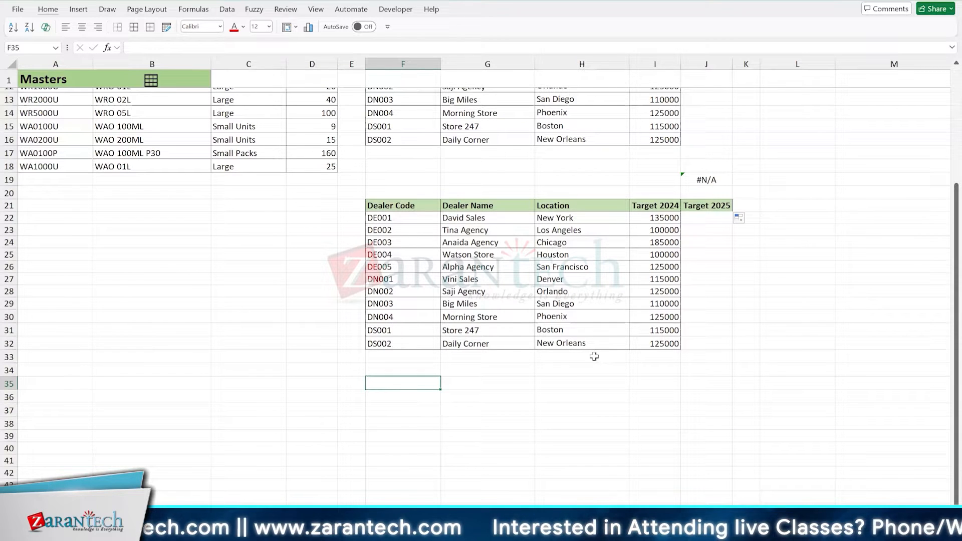
text(2024)
key(Return)
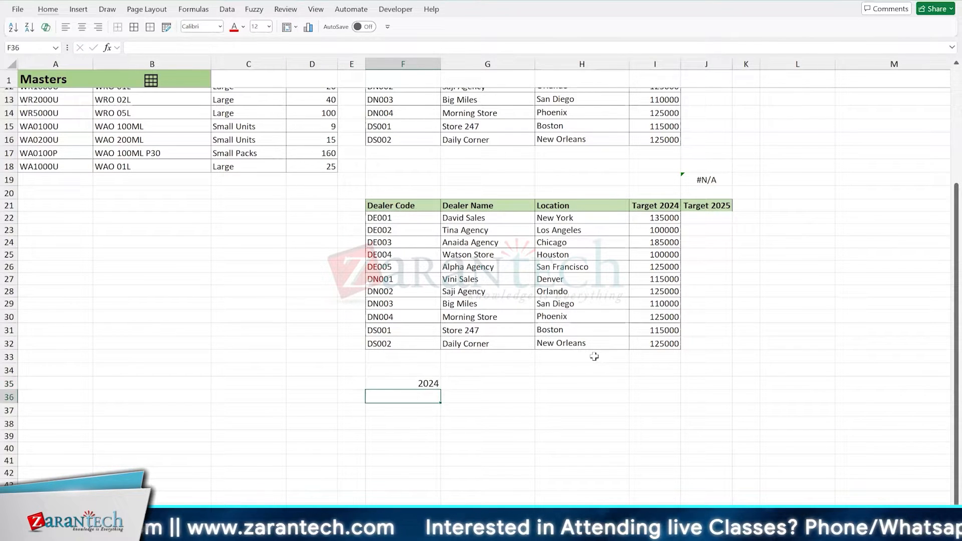
key(Up)
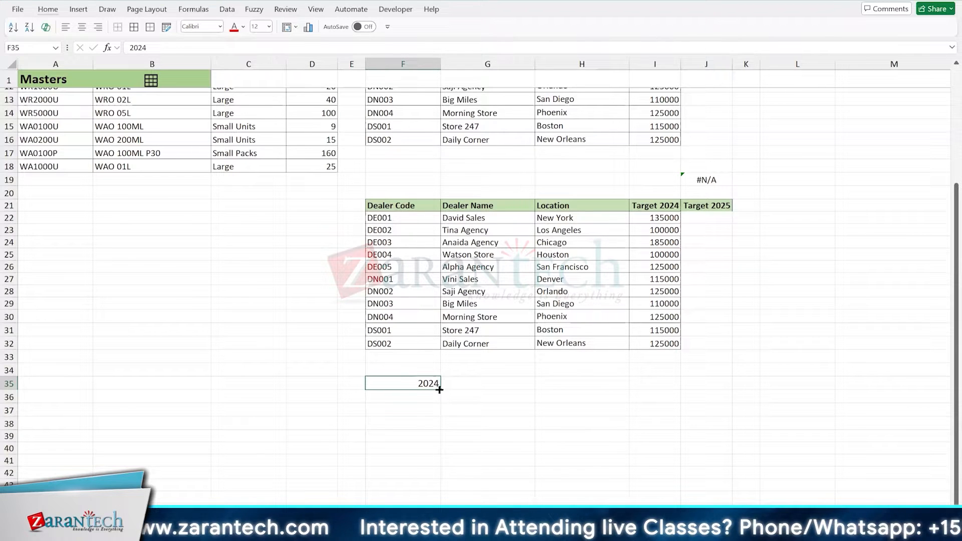
drag(439, 390, 441, 495)
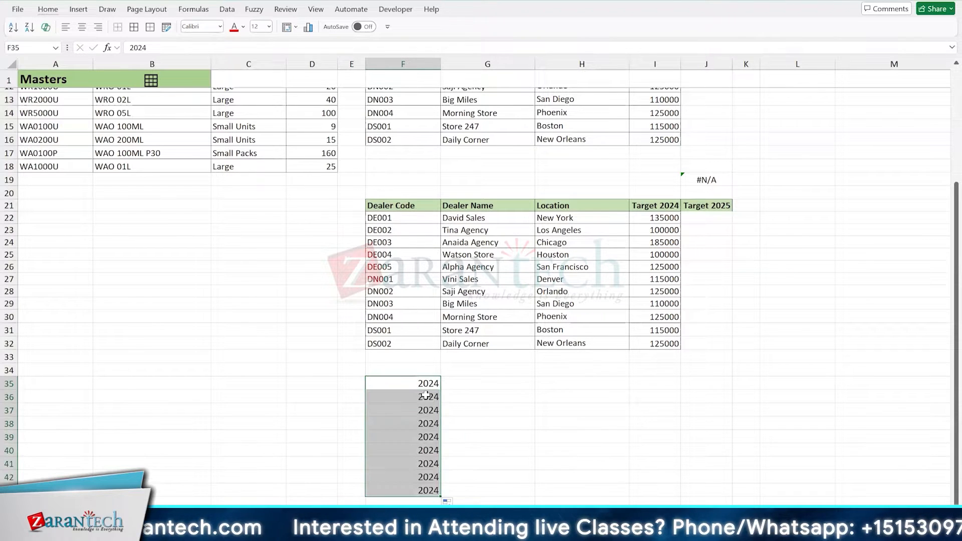
key(Delete)
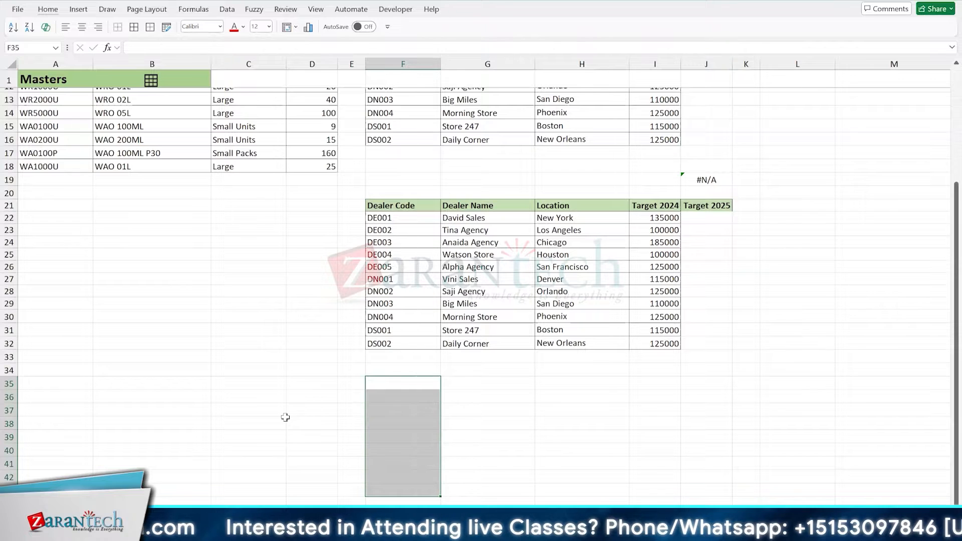
key(shift+BackSpace)
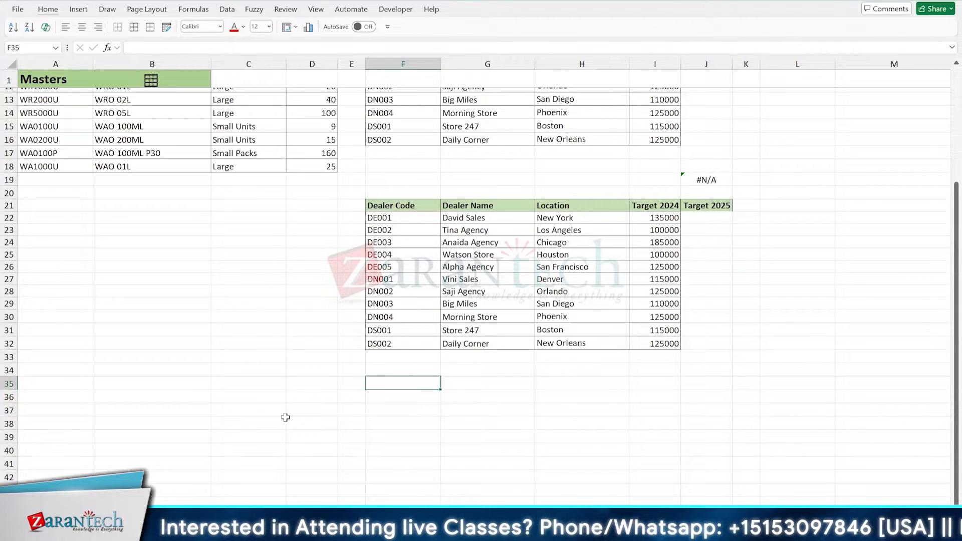
- Enter a person's first name in F35, auto-fill it down to F42, and clear the filled range
text(James)
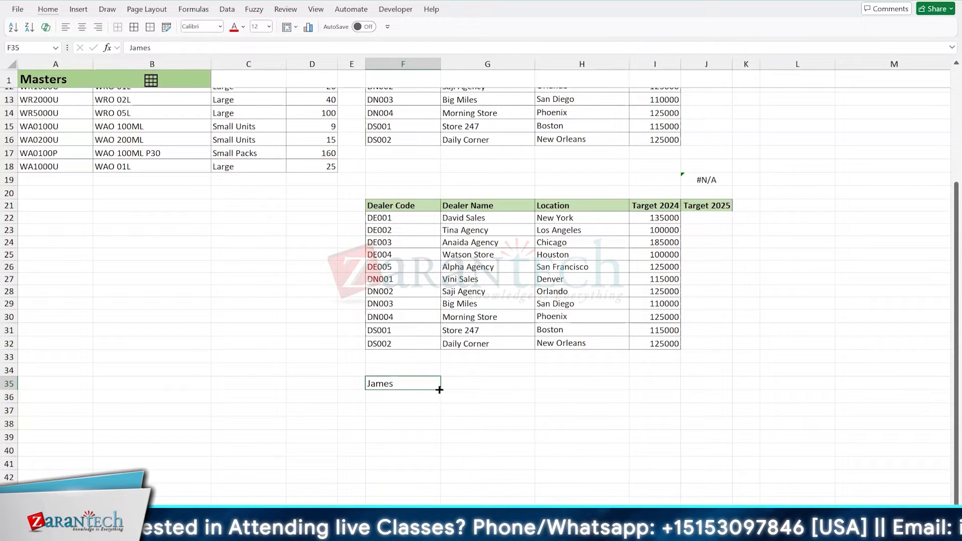
drag(439, 390, 441, 483)
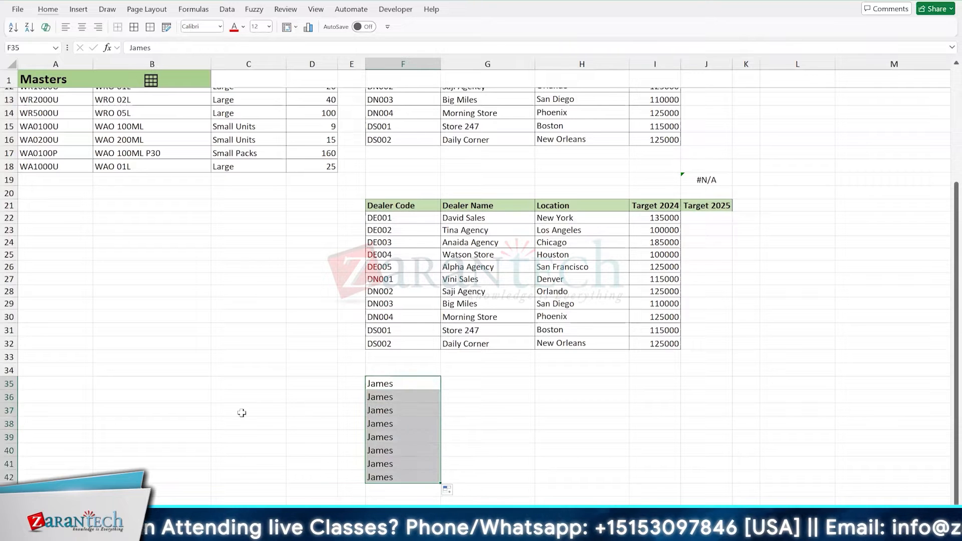
key(Delete)
key(shift+BackSpace)
- Enter North in F35, auto-fill it down to F43, and clear the filled range
text(North)
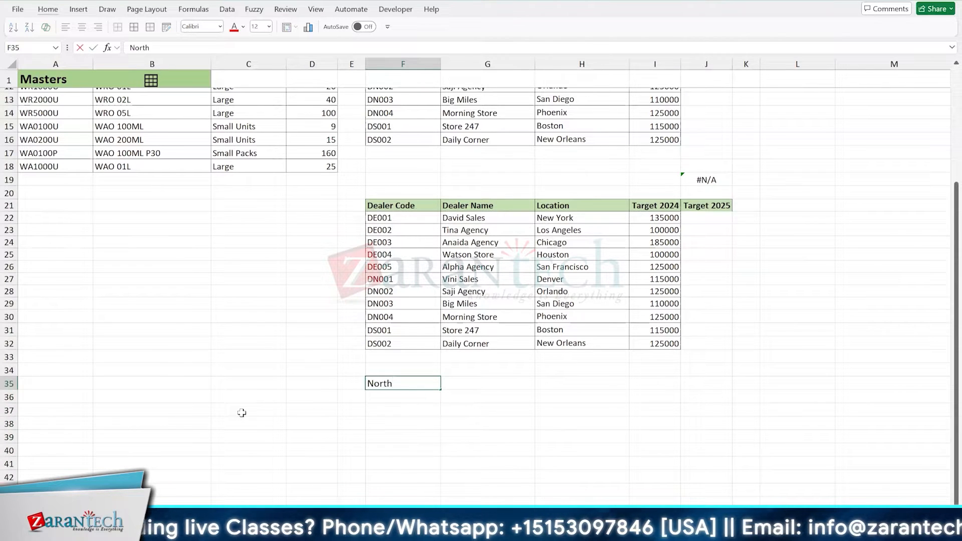
key(ctrl+Return)
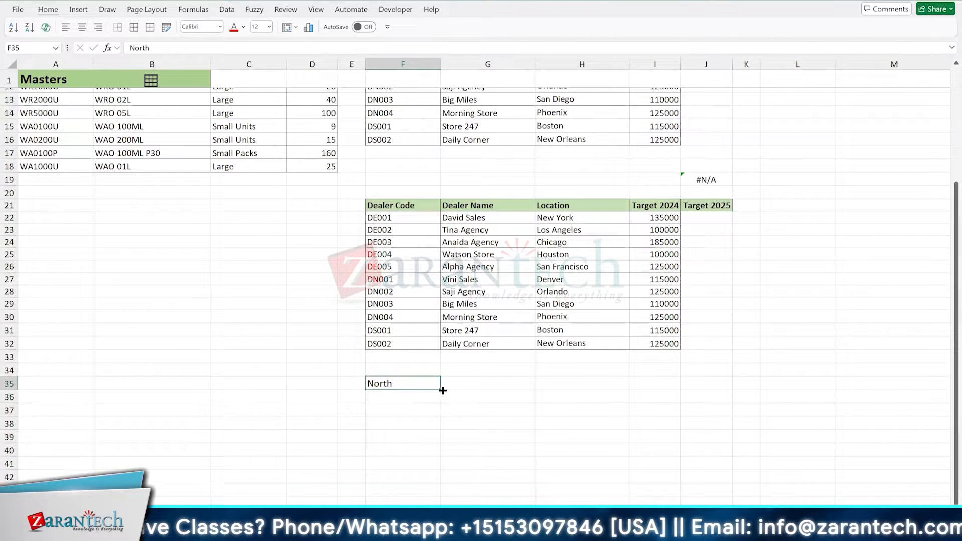
drag(442, 391, 443, 482)
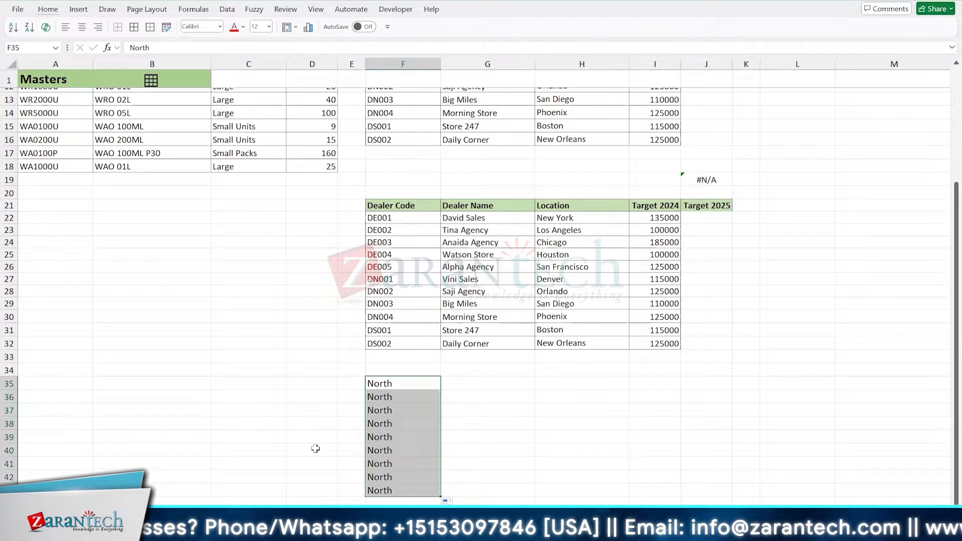
key(Delete)
key(shift+BackSpace)
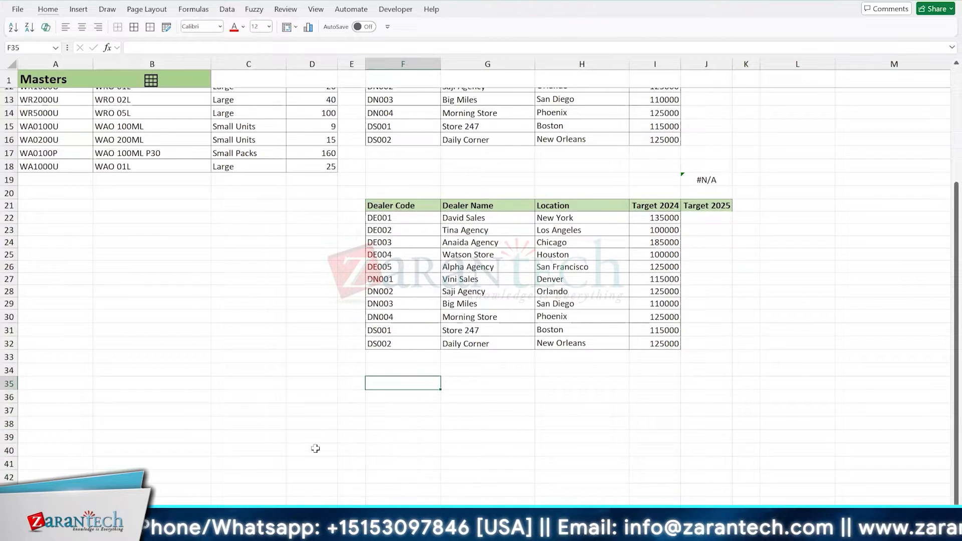
- Enter Apr in D35 and auto-fill the month series down to Jan in D44
key(Left)
key(Left)
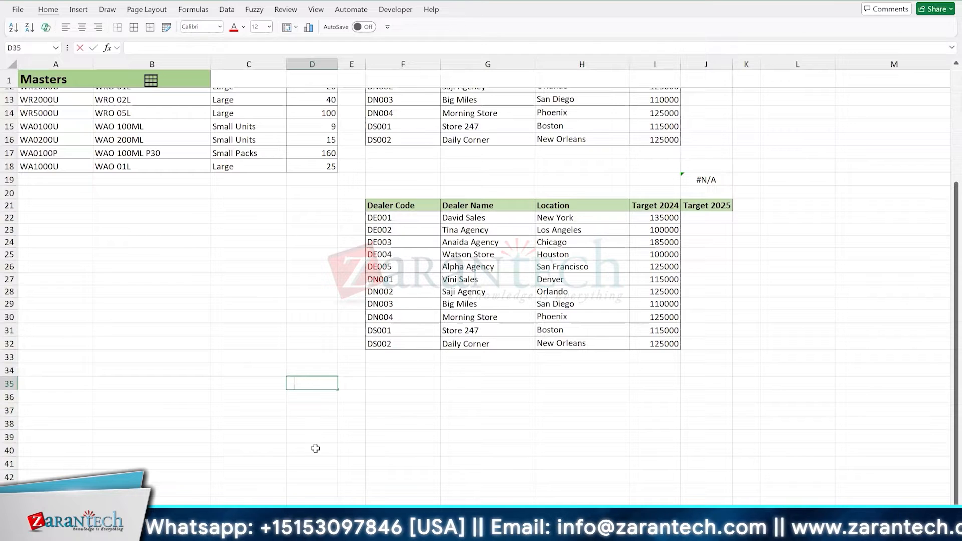
text(Apr)
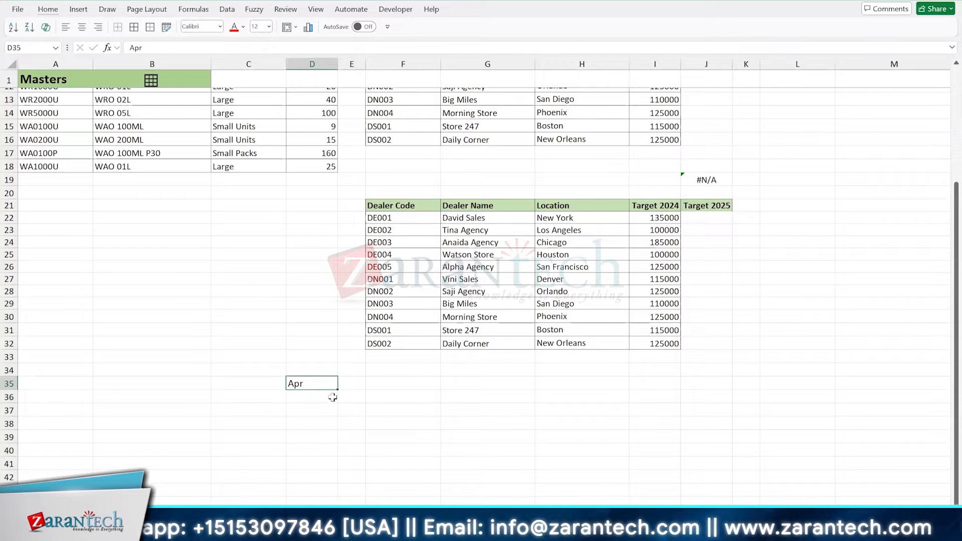
drag(337, 389, 330, 502)
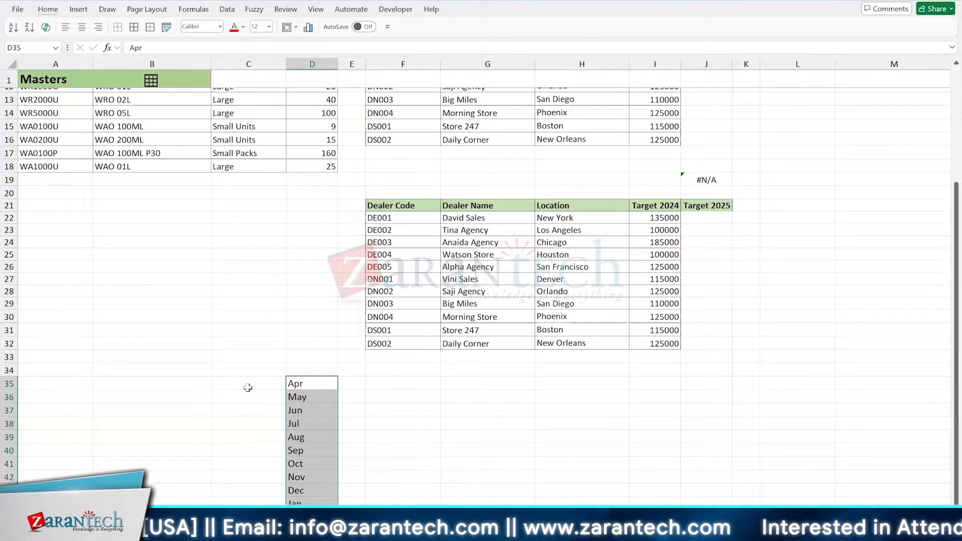
- Enter Wed in D46 and auto-fill the weekday series down to D53
scroll(260, 391, down, 3)
click(299, 424)
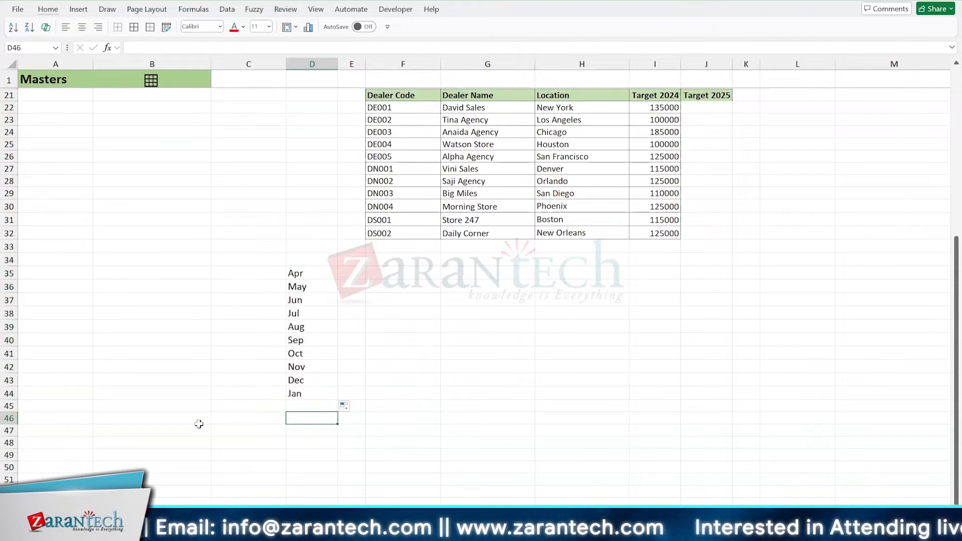
text(Wed)
key(ctrl+Return)
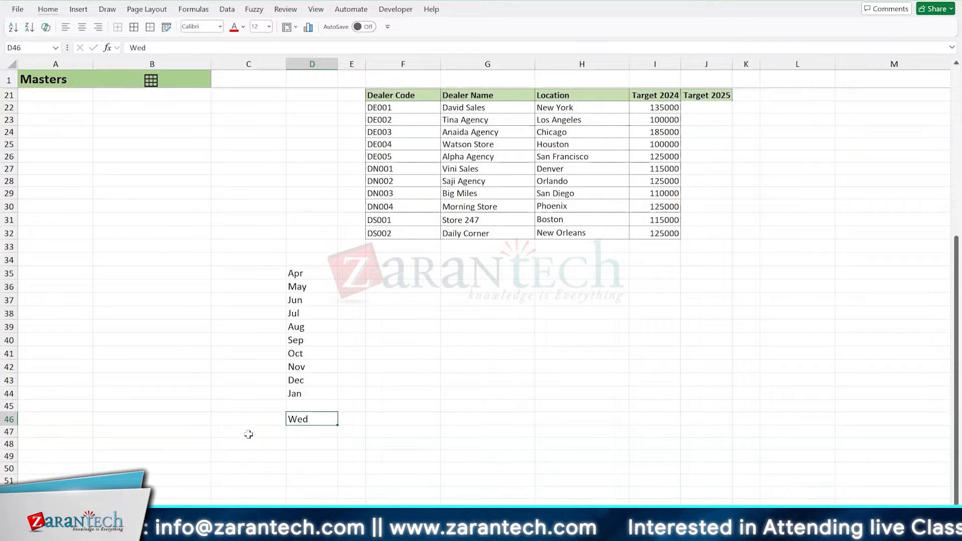
drag(337, 425, 329, 503)
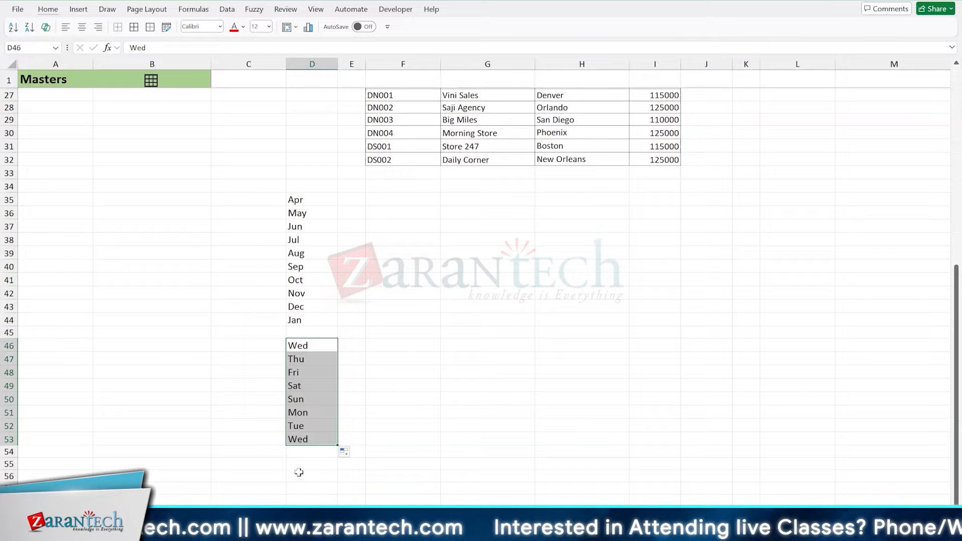
- Enter Qtr 1 in D55 and auto-fill the quarter series down to D64
click(301, 467)
text(Qtr 1)
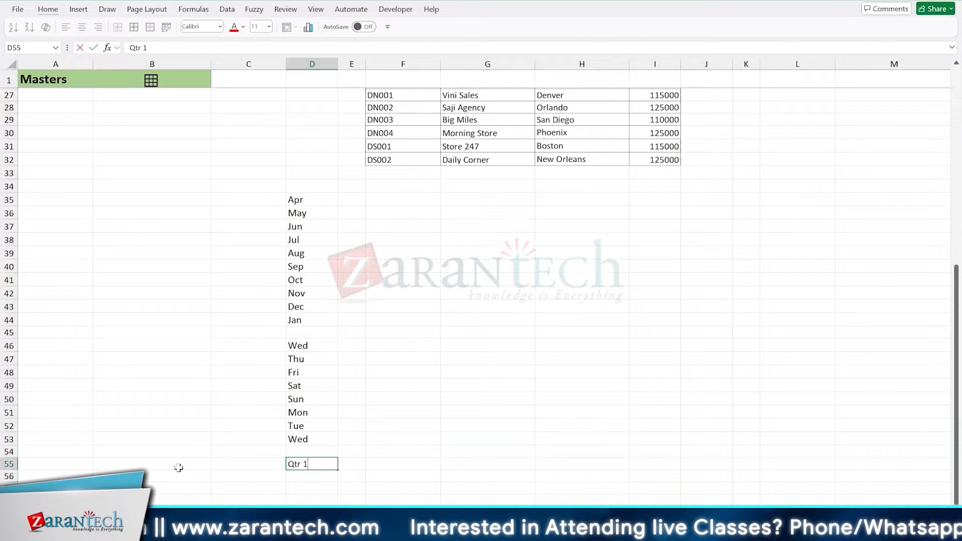
key(Return)
scroll(185, 463, down, 3)
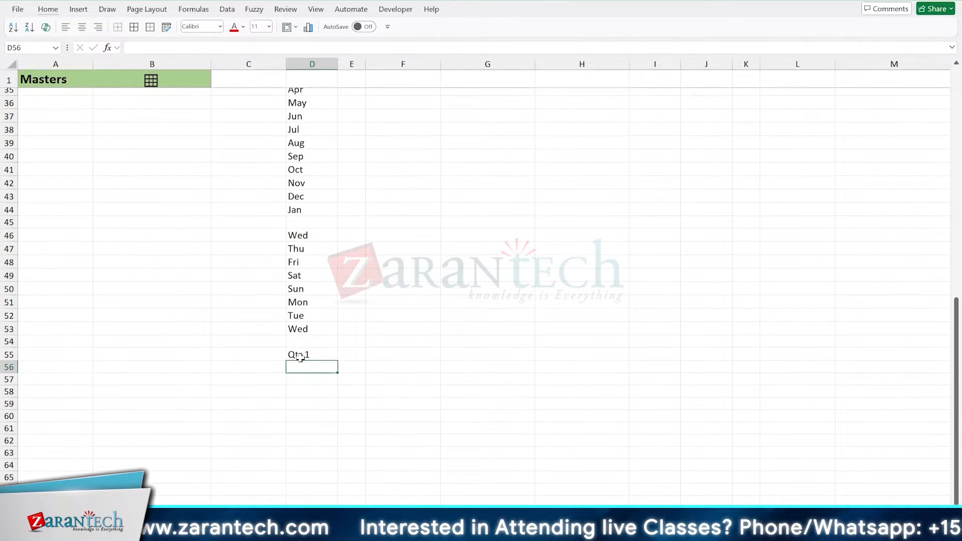
click(300, 356)
drag(336, 359, 337, 476)
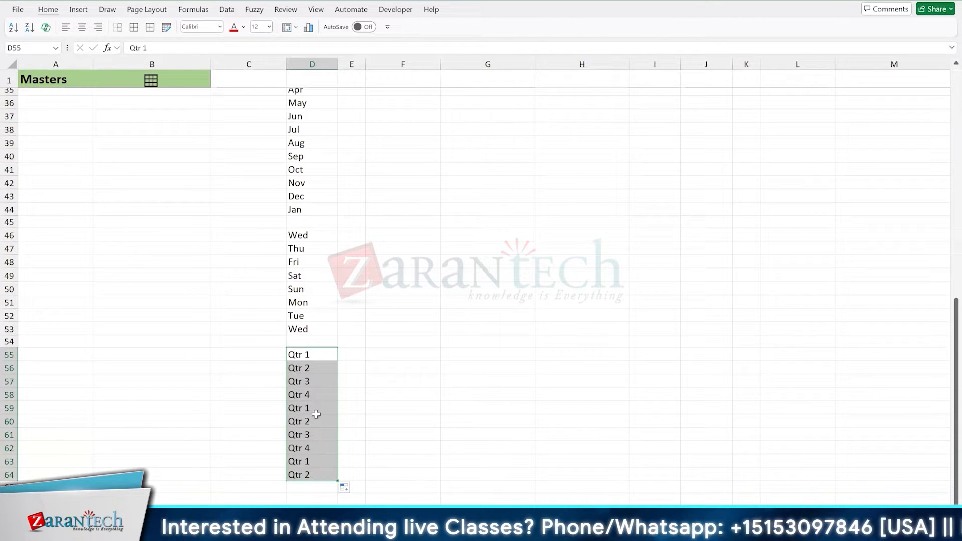
- Enter north in B35 and auto-fill it down to B39
scroll(314, 401, up, 4)
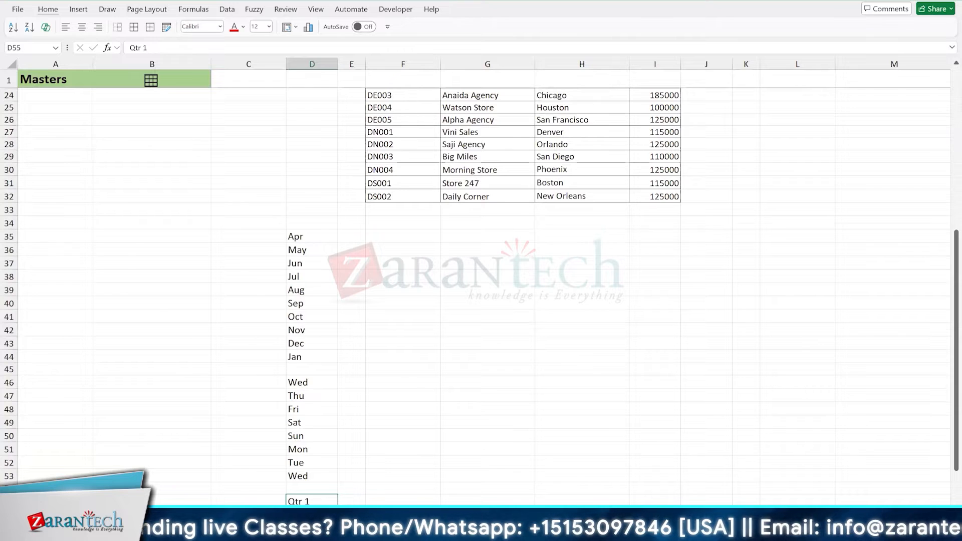
scroll(297, 321, down, 1)
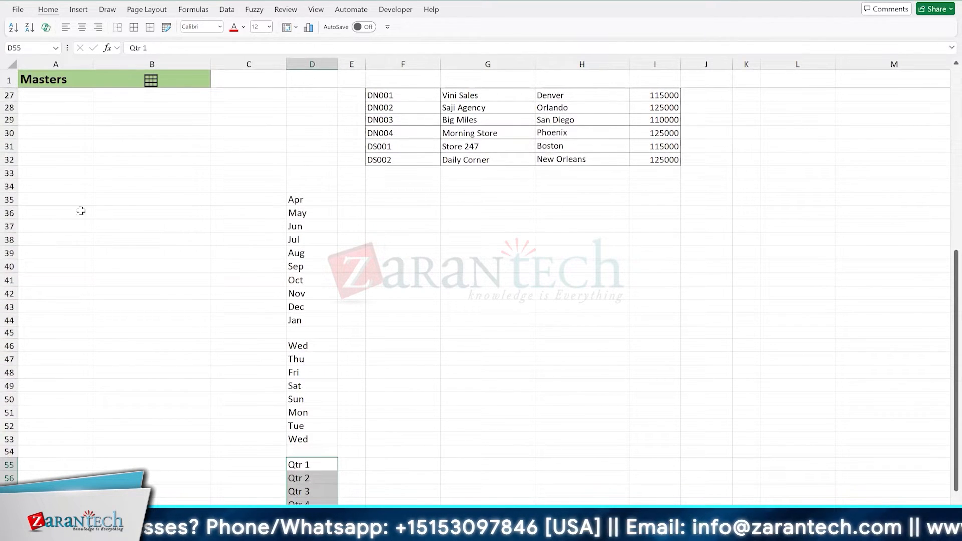
click(63, 201)
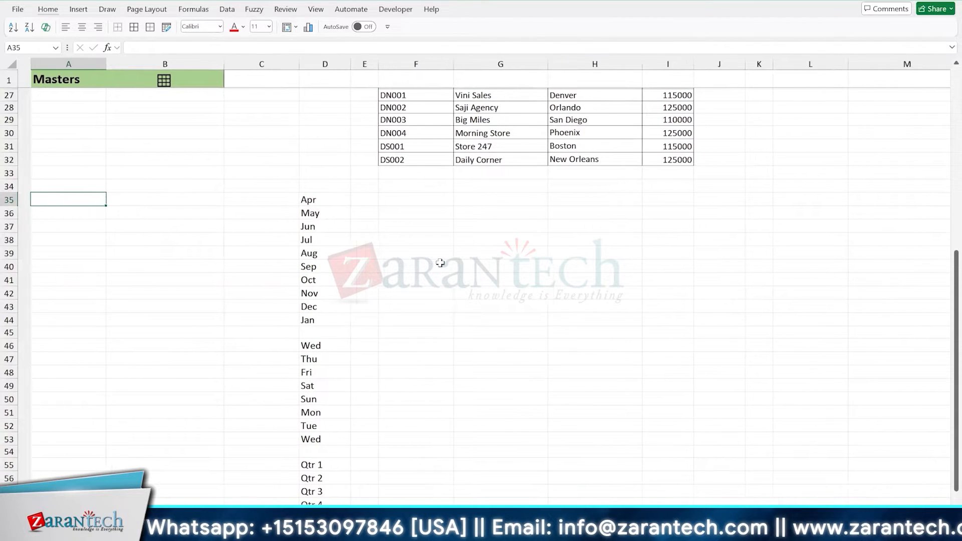
key(Right)
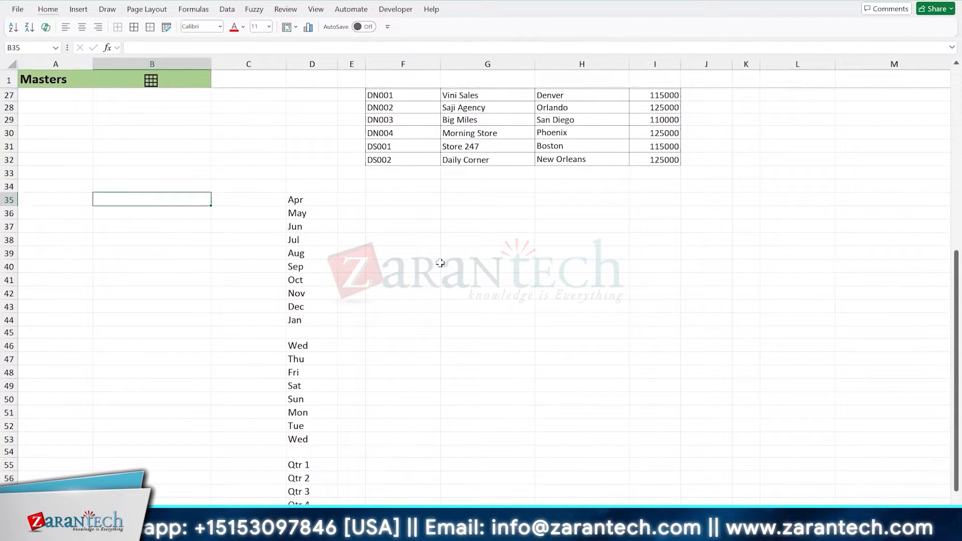
text(north)
key(Return)
key(Up)
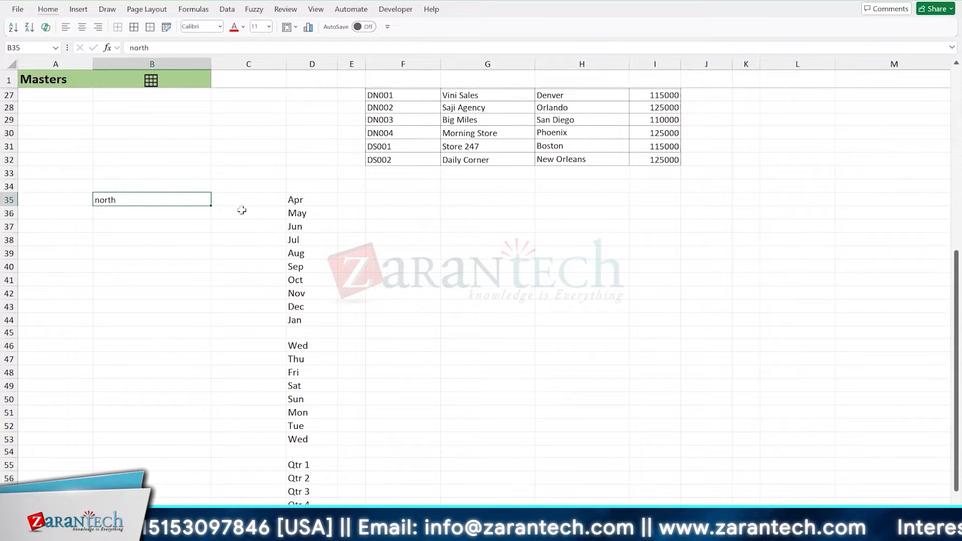
drag(211, 206, 217, 258)
- Enter 25 in B43 and auto-fill it down to B51
click(161, 305)
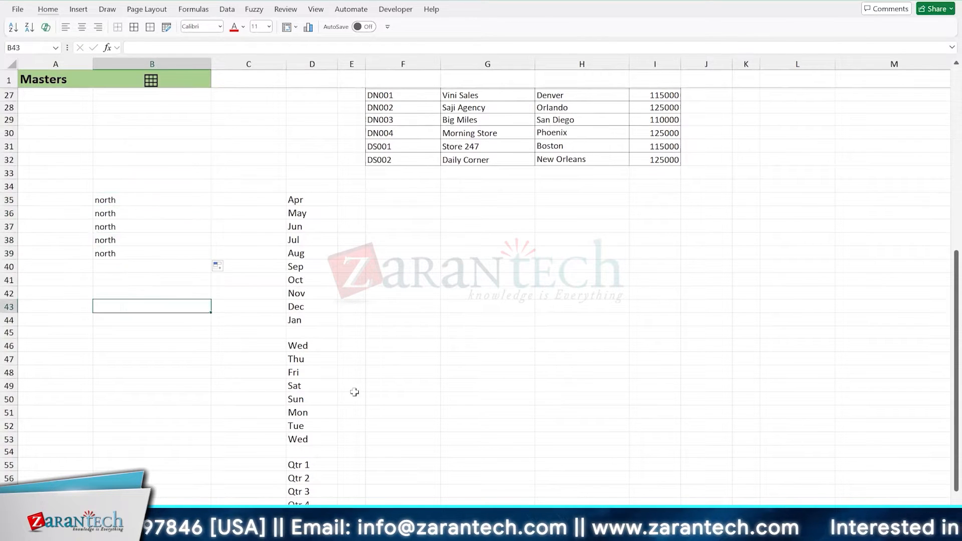
text(25)
key(Return)
click(204, 307)
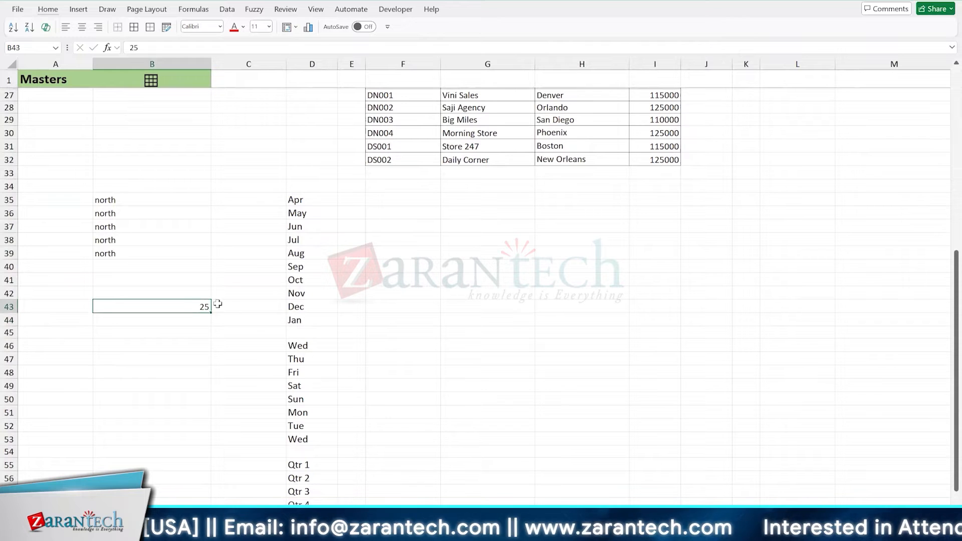
drag(211, 313, 216, 419)
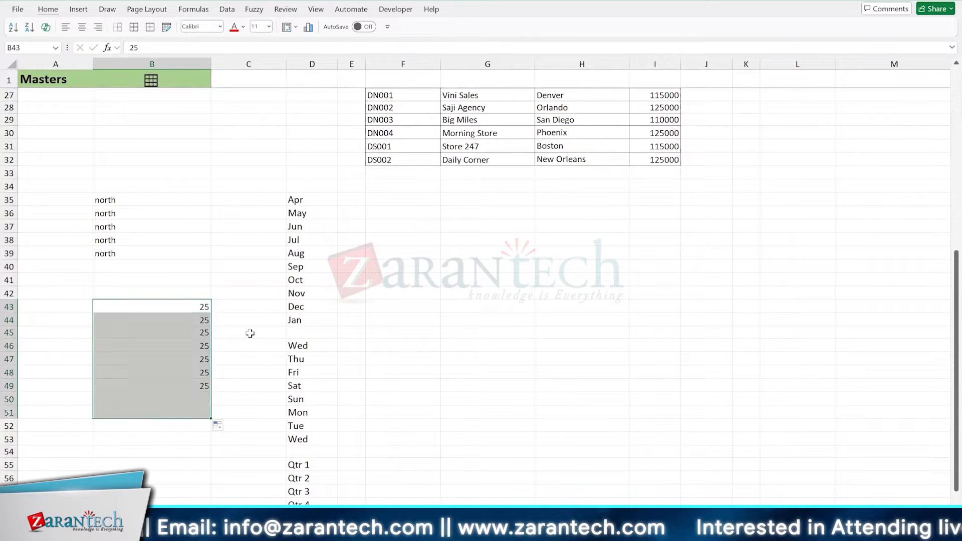
- Enter Year 2024 in F35 and auto-fill the series down to F42
scroll(556, 294, up, 4)
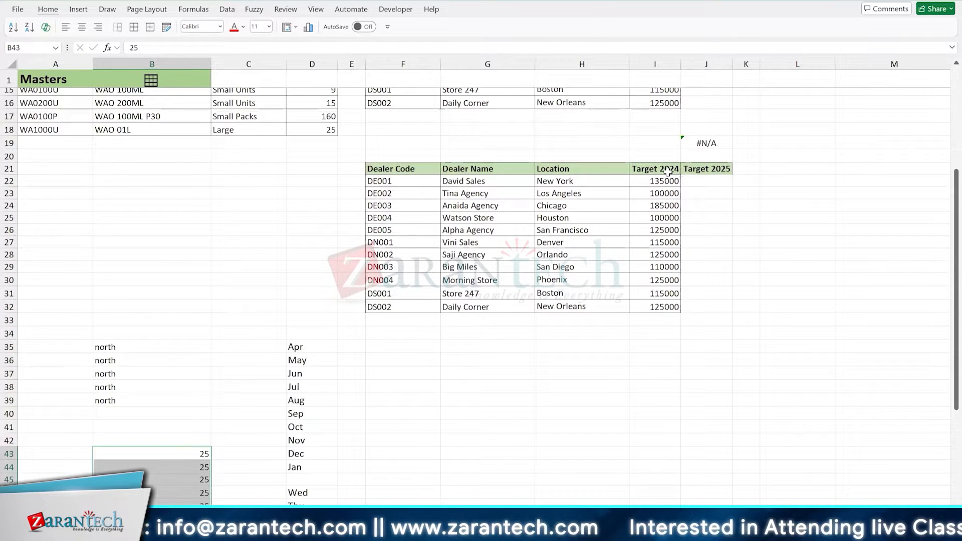
click(395, 346)
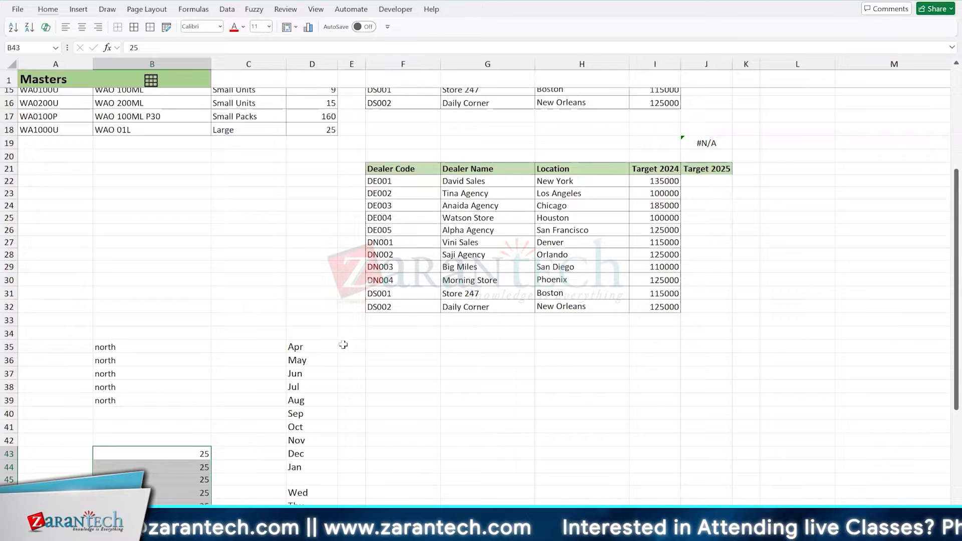
text(year)
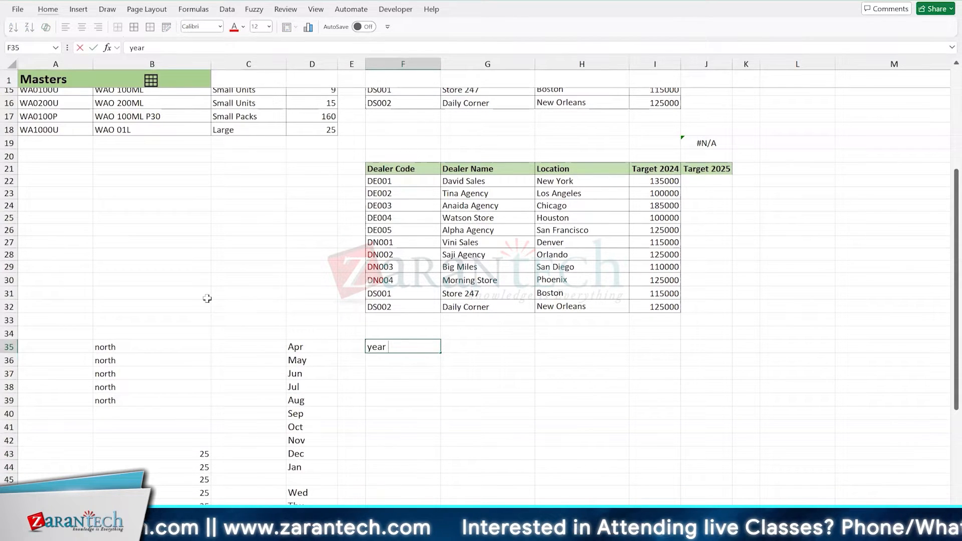
key(Escape)
text(Year)
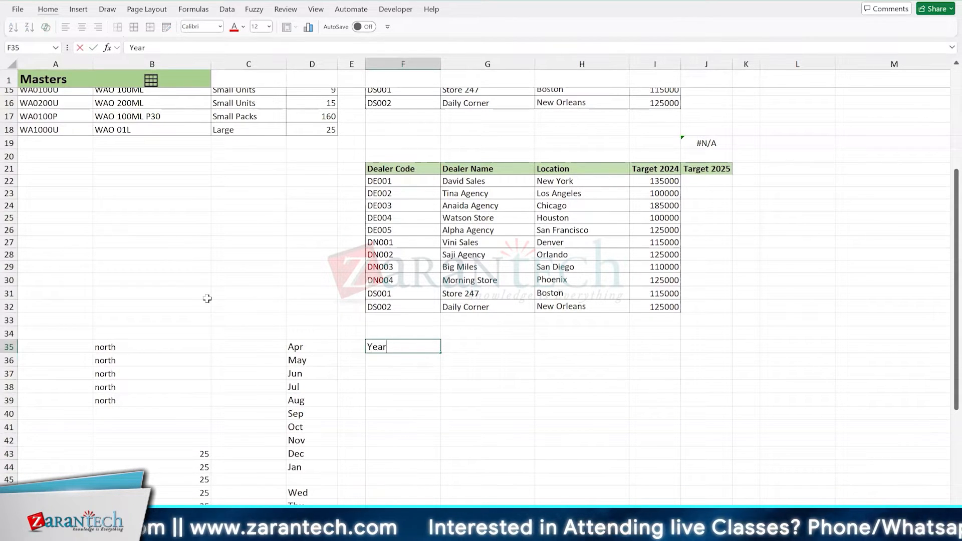
text( 2024)
key(Return)
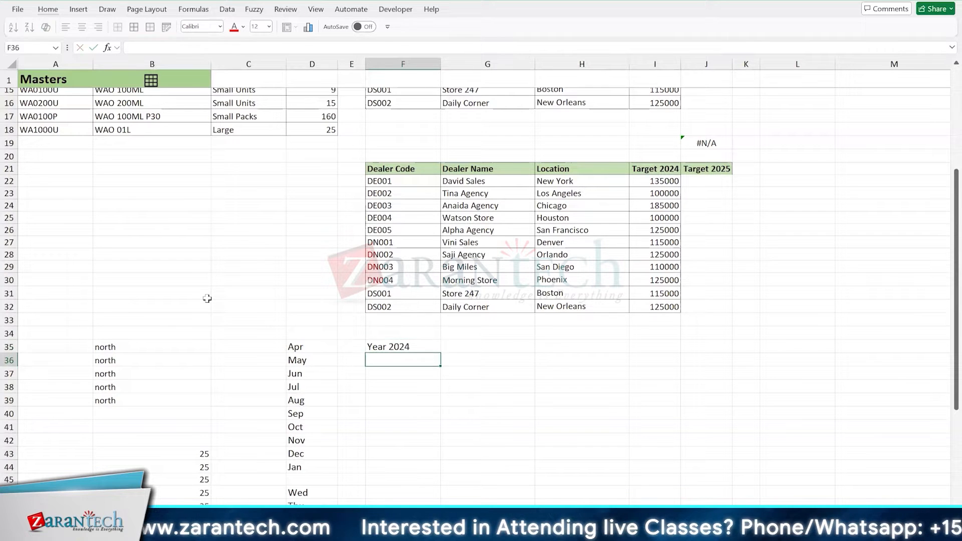
key(Up)
drag(440, 353, 448, 444)
- Enter a first name followed by 2024 in G35 and auto-fill it down to G41
click(443, 347)
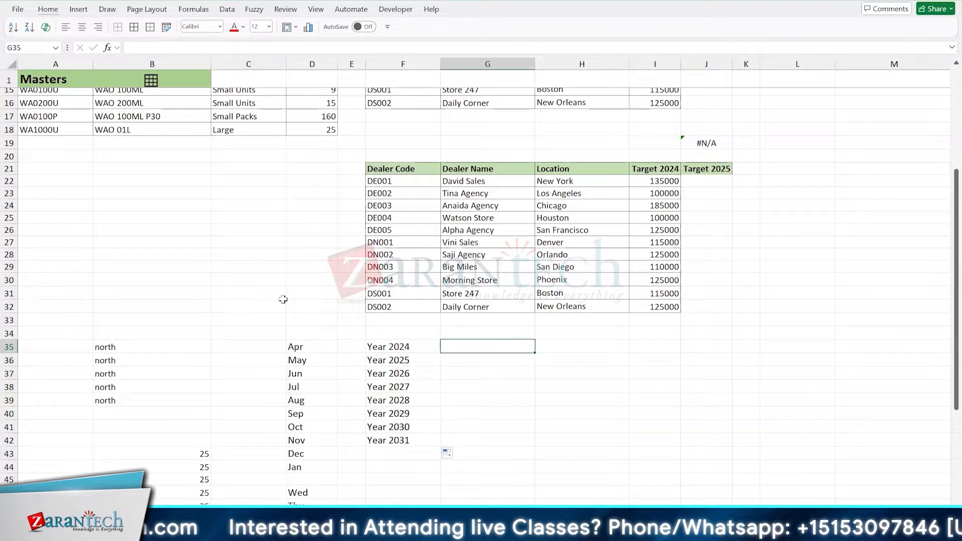
text(Anaida 2024)
key(Return)
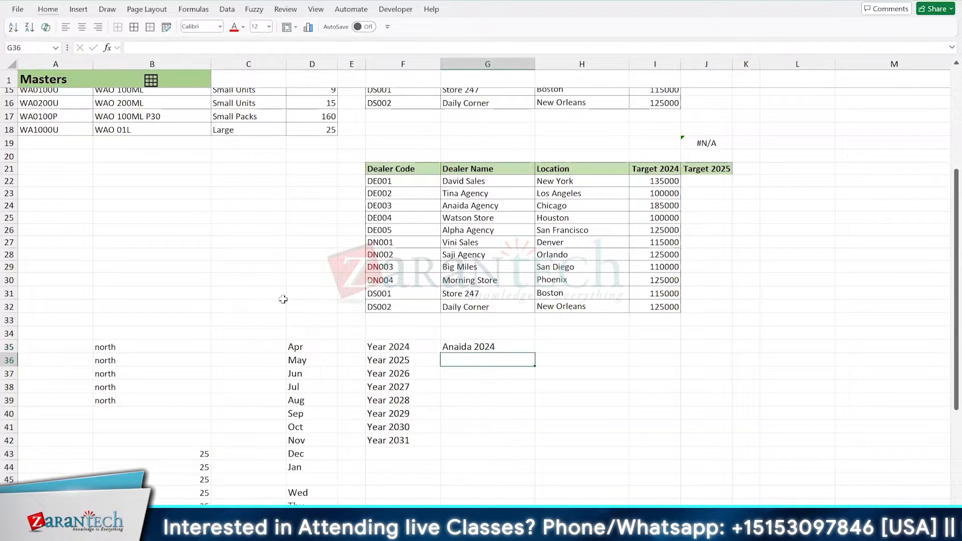
key(Up)
drag(534, 353, 540, 428)
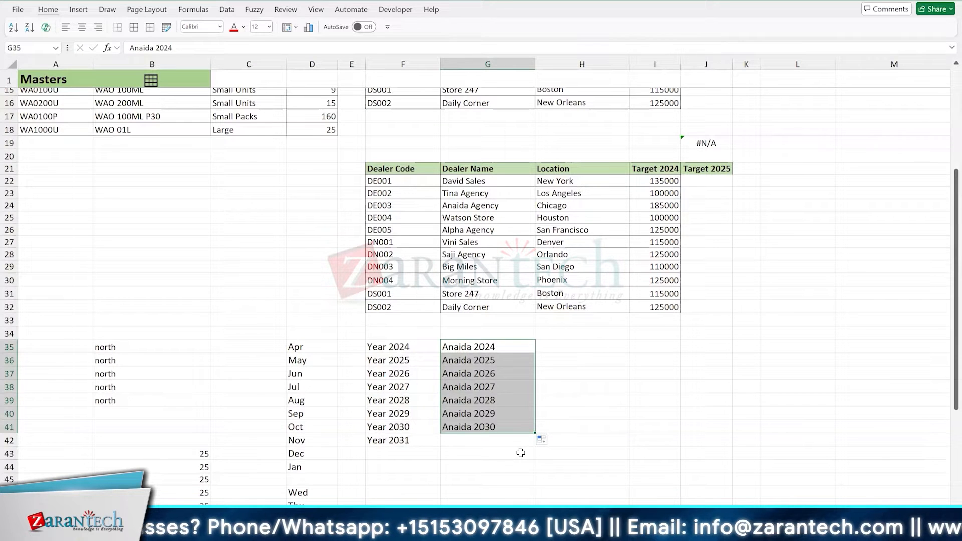
- Clear the header in J21 and recreate it by auto-filling the Target 2024 header from I21 into J21
click(706, 167)
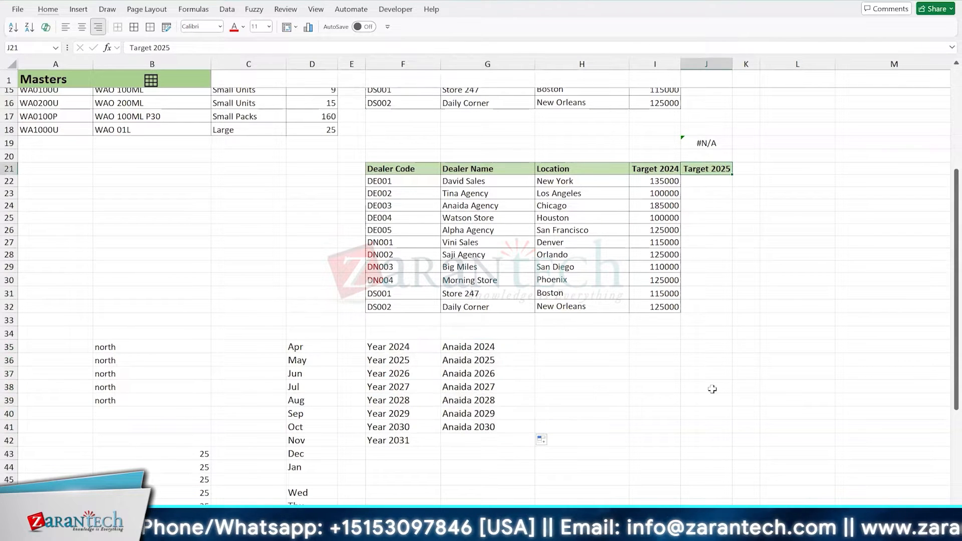
key(Delete)
key(Left)
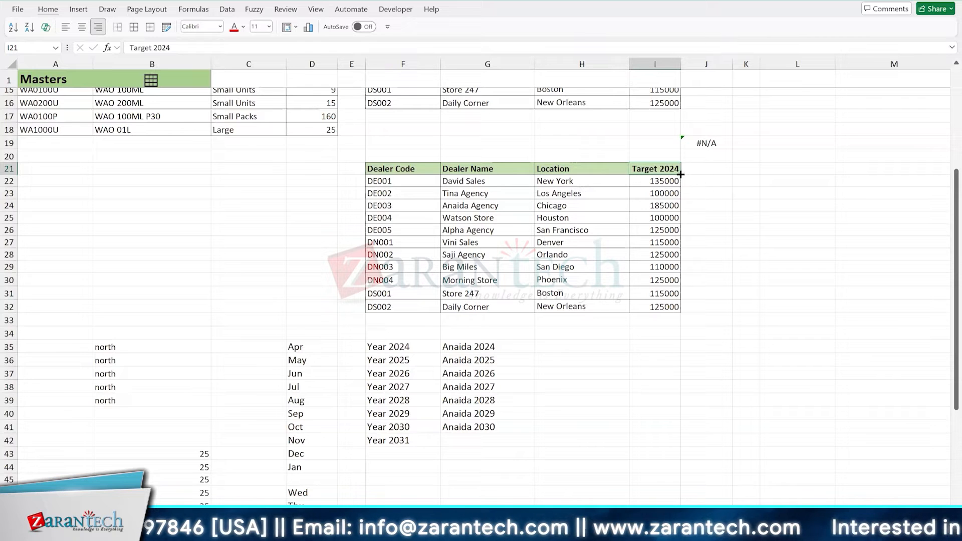
drag(680, 173, 732, 173)
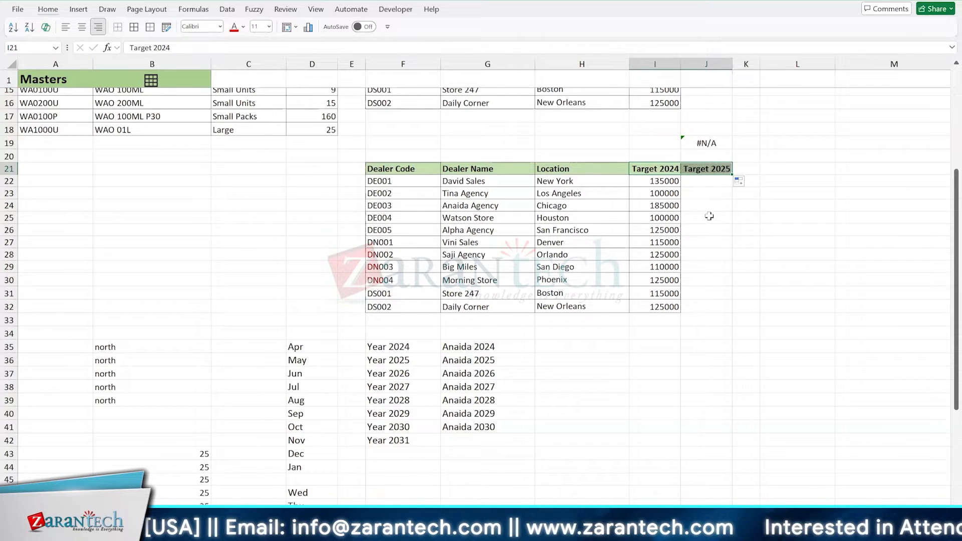
- Enter =I22*1.3 in J22, fill it down to J32 and check the copied formulas in the Target 2025 column
click(705, 181)
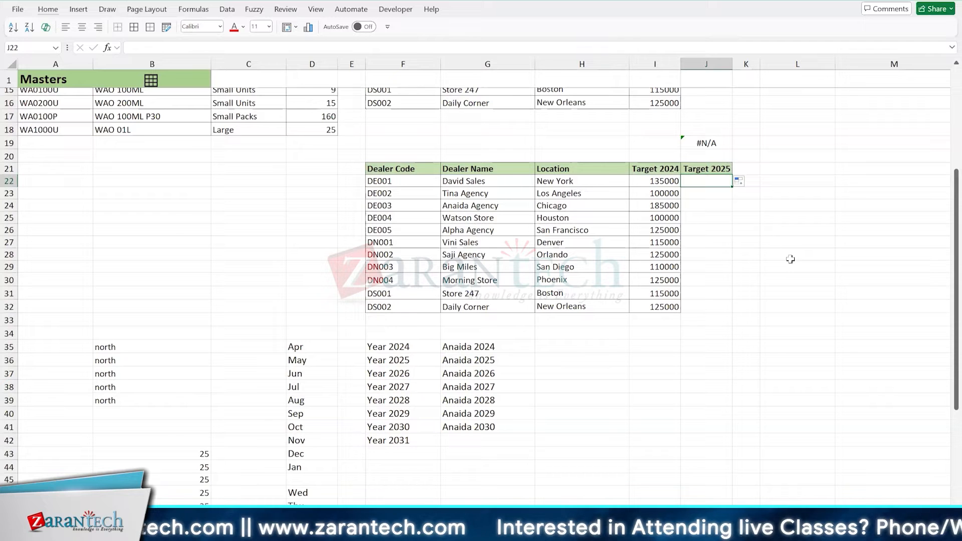
text(=)
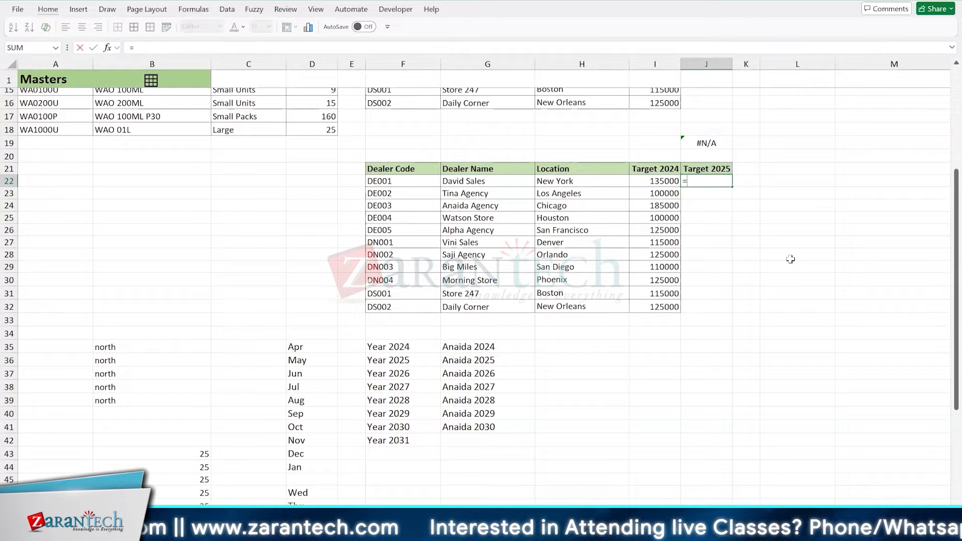
key(Left)
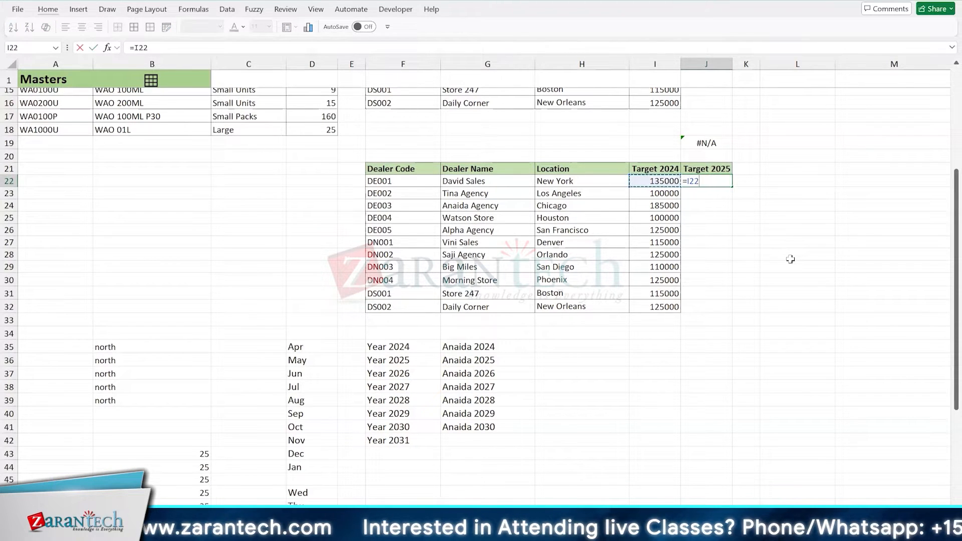
text(*)
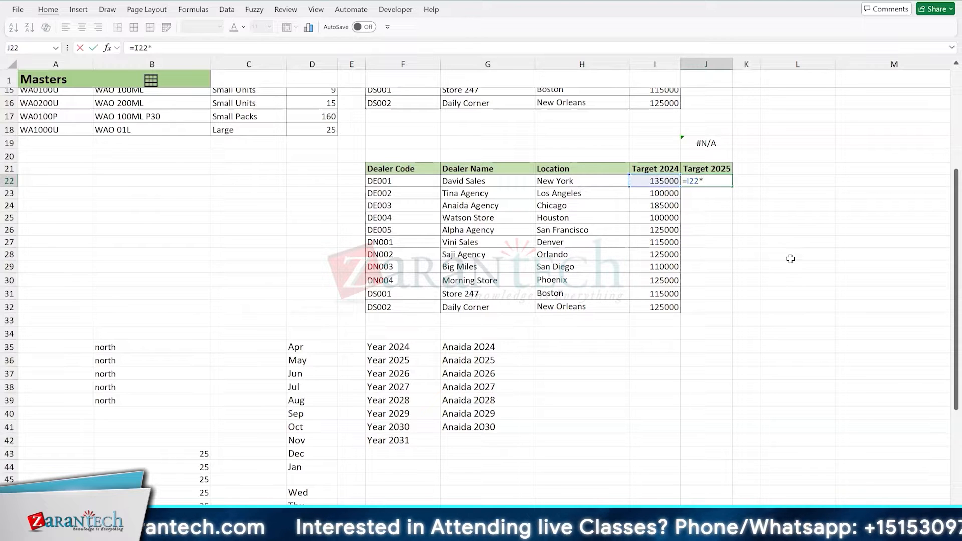
text(1.3)
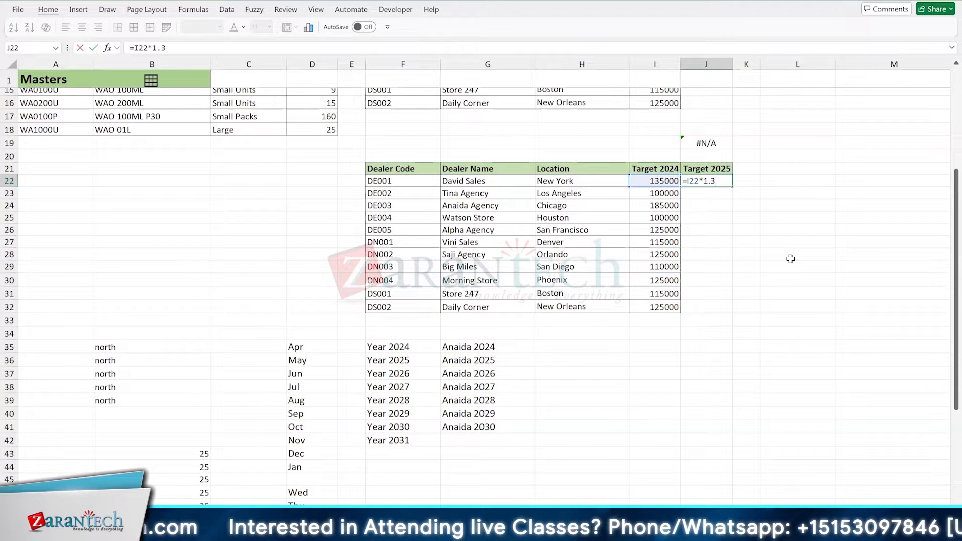
key(ctrl+Return)
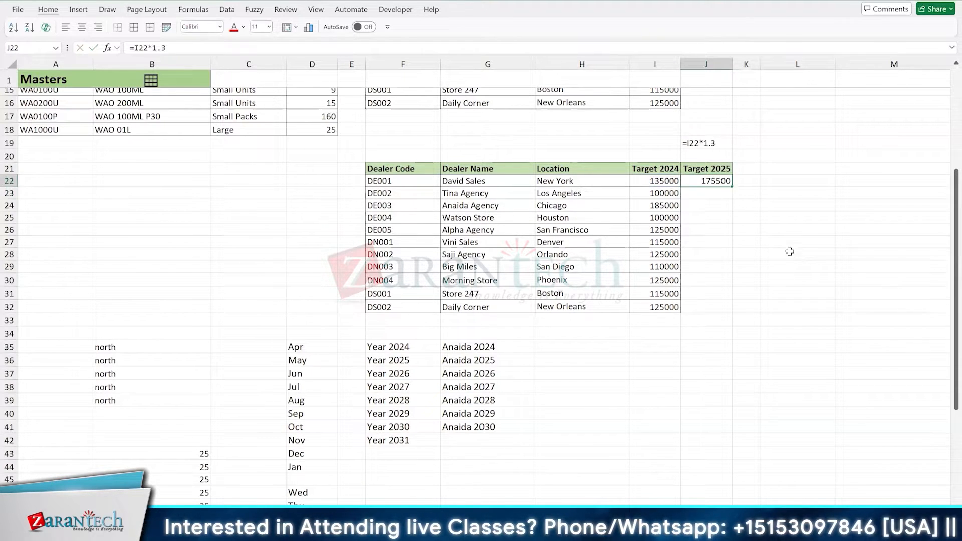
double_click(733, 188)
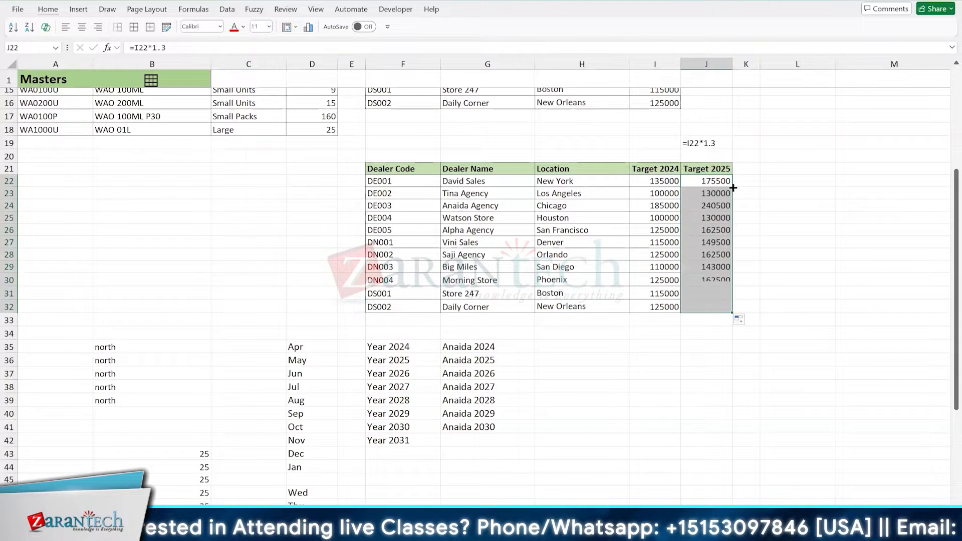
click(707, 230)
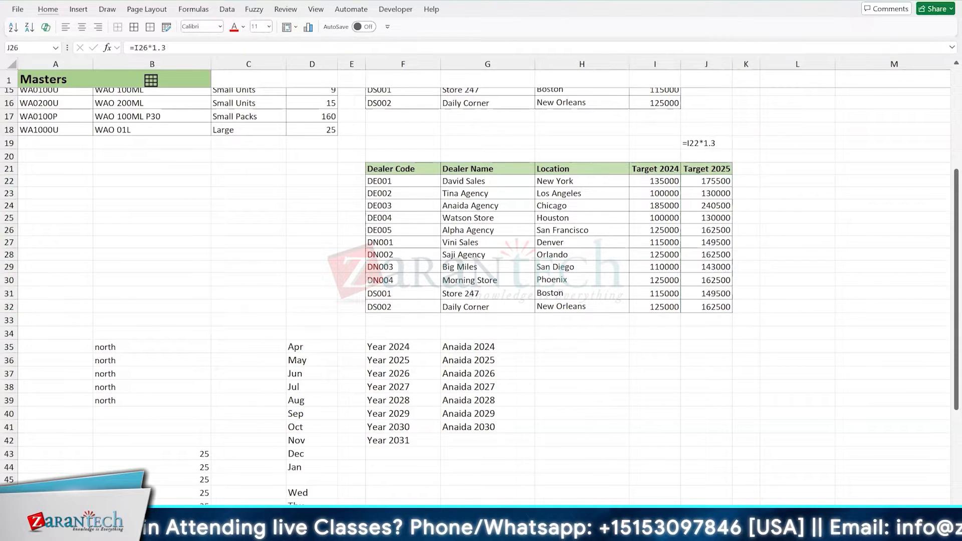
click(673, 198)
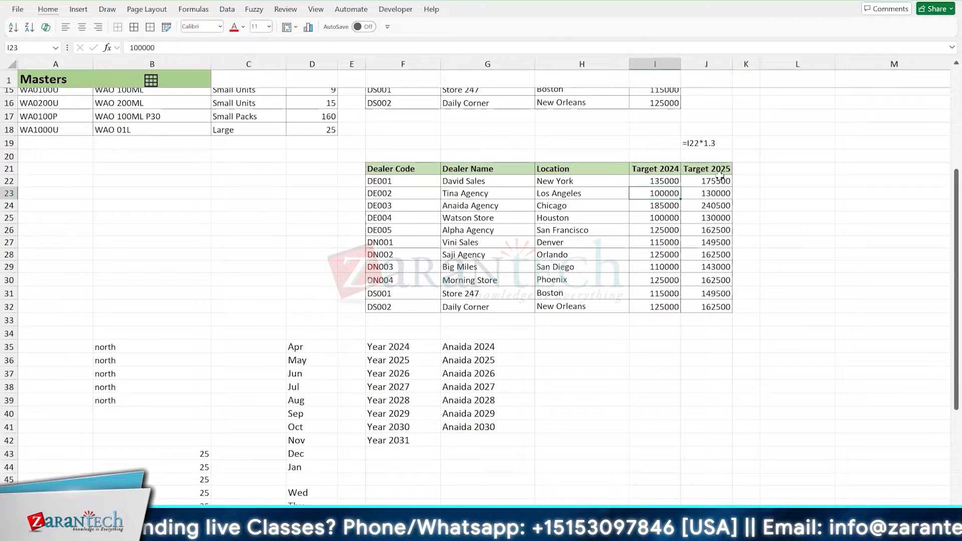
click(706, 200)
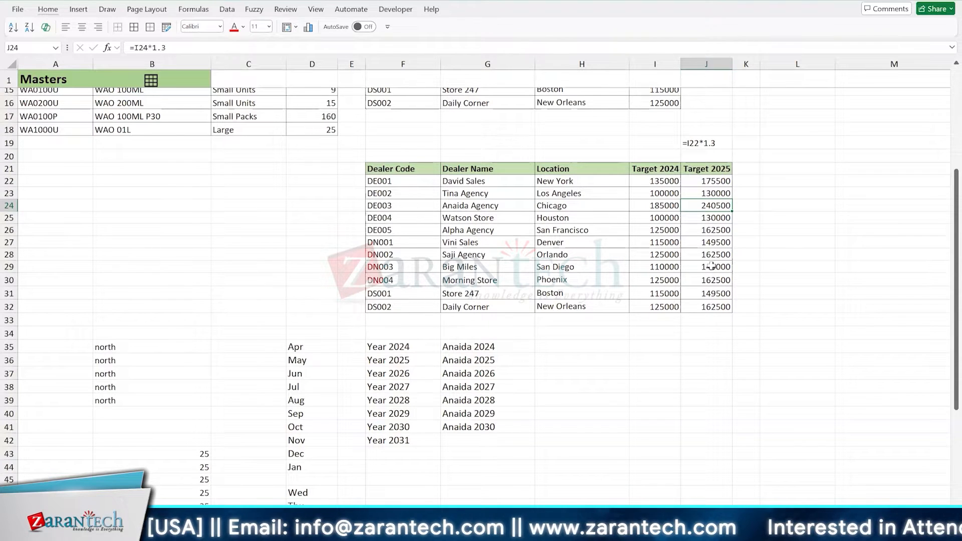
click(712, 230)
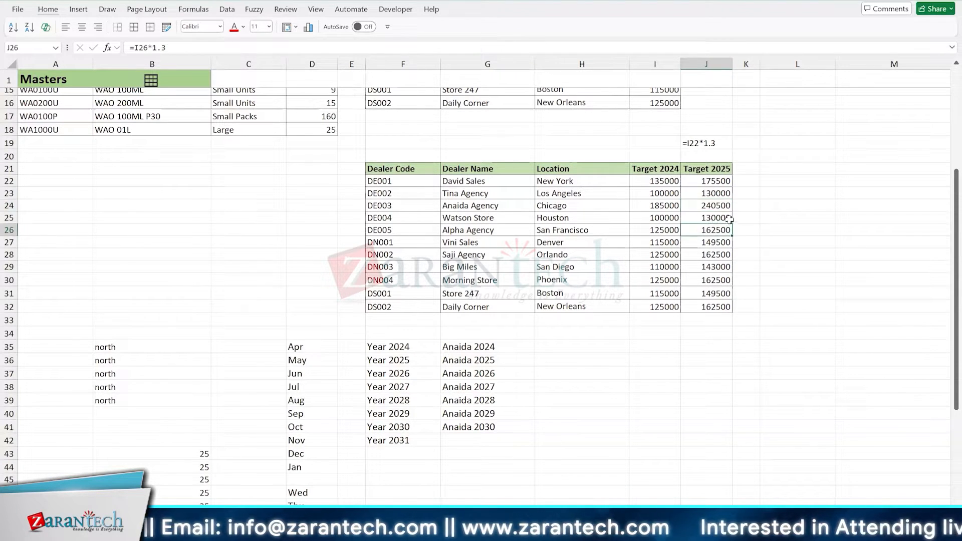
- Replace the formula in J26 with the division by zero =I26/0
click(712, 217)
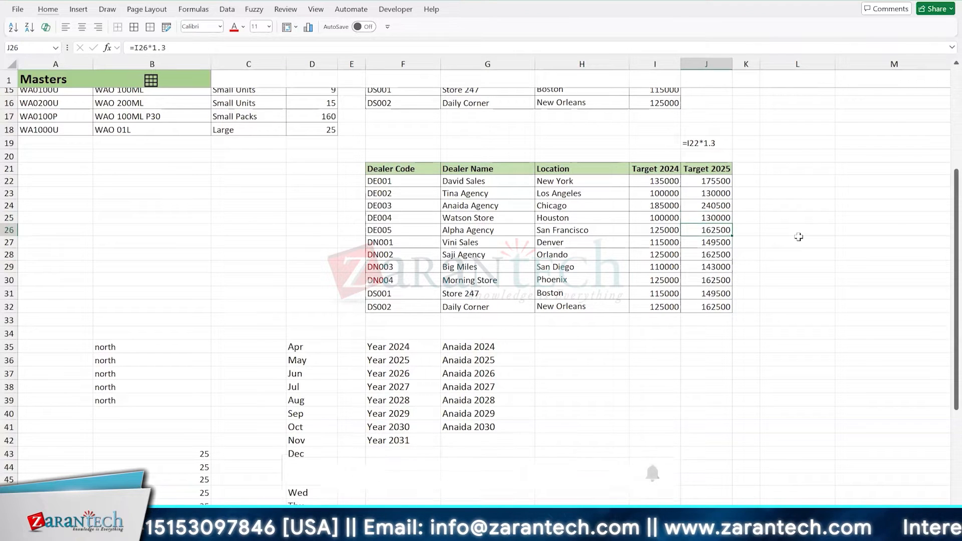
key(Down)
text(=I26/0)
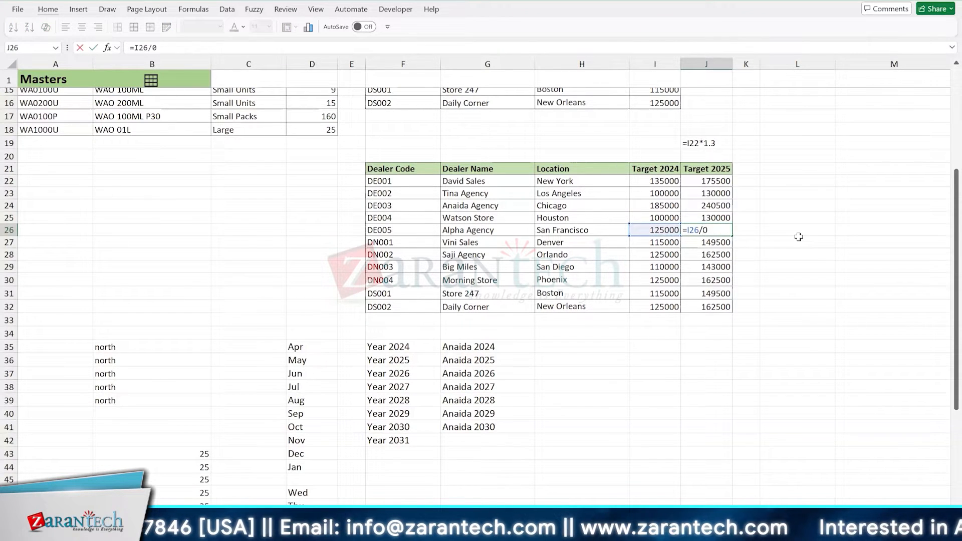
key(Return)
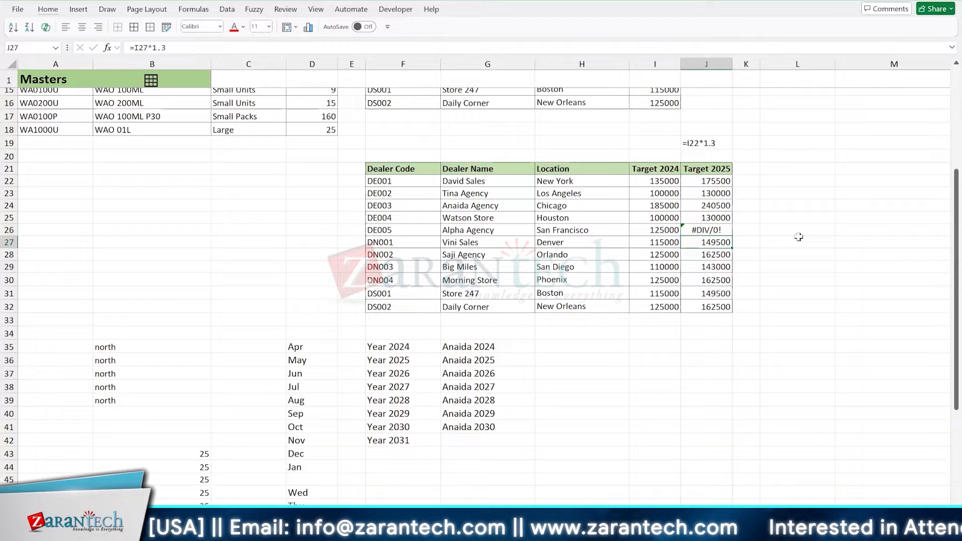
- Start a VLOOKUP formula in H29, in the Location column, with G29 as the lookup value
key(Down)
key(Down)
key(Left)
key(Left)
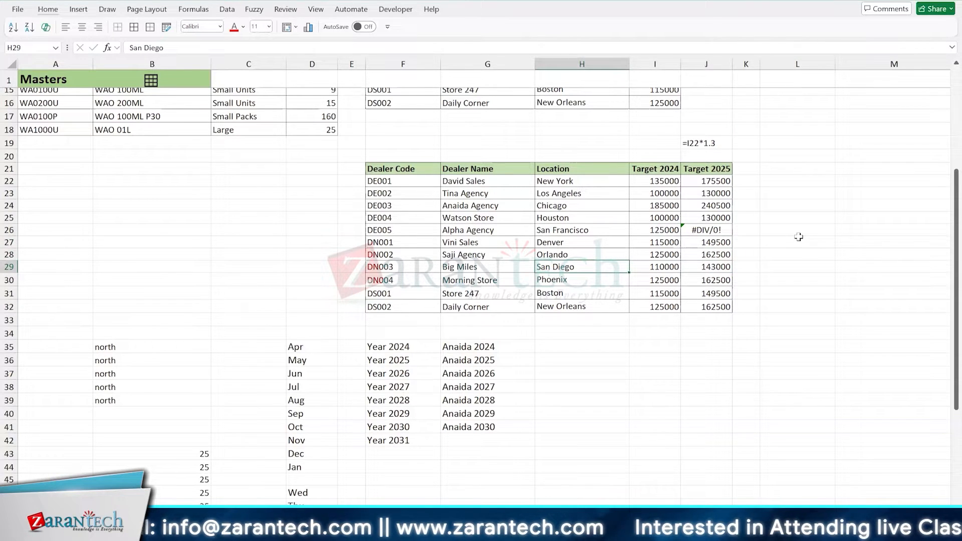
text(=vl)
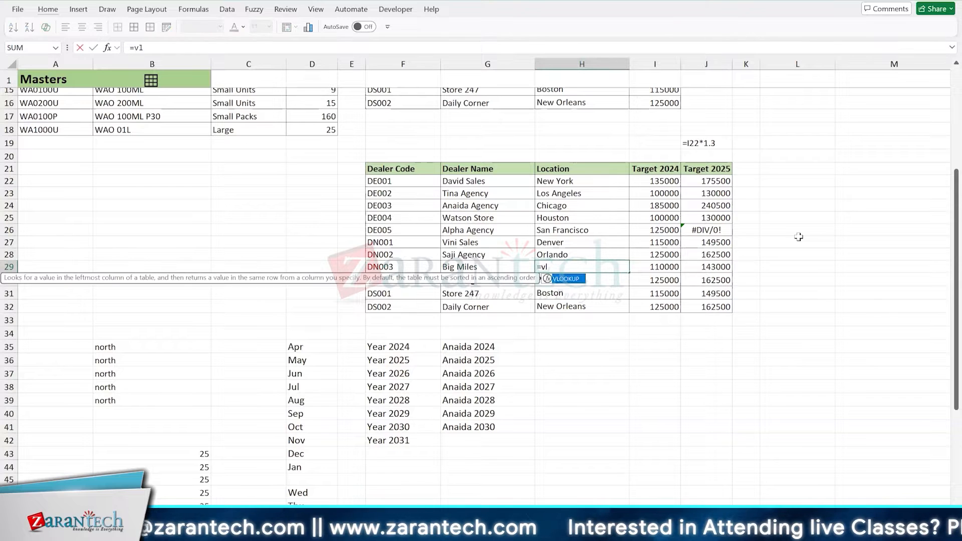
key(Tab)
key(Left)
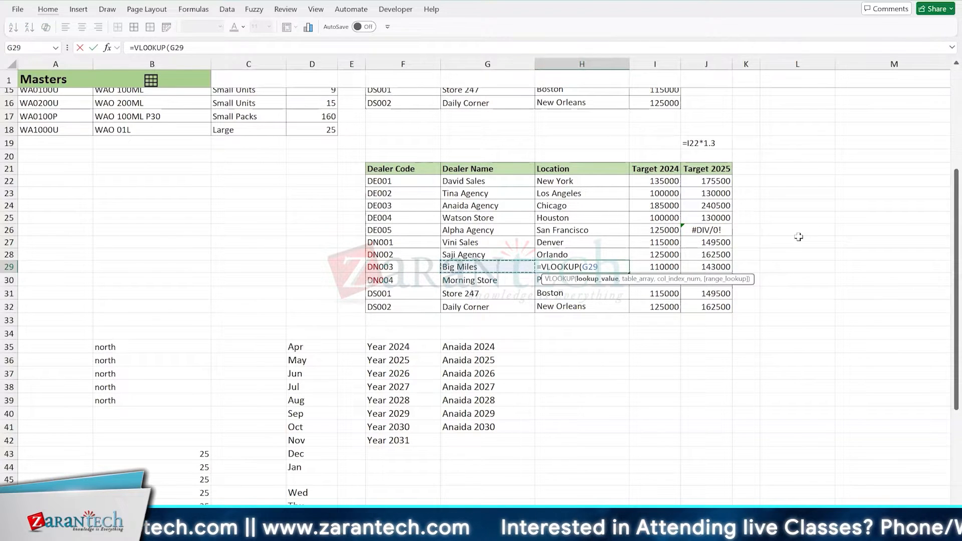
text(,)
- Complete the VLOOKUP in H29 with table range H23:K28, column index 6 and range lookup 0
key(Up)
key(Up)
key(Up)
key(Up)
key(Up)
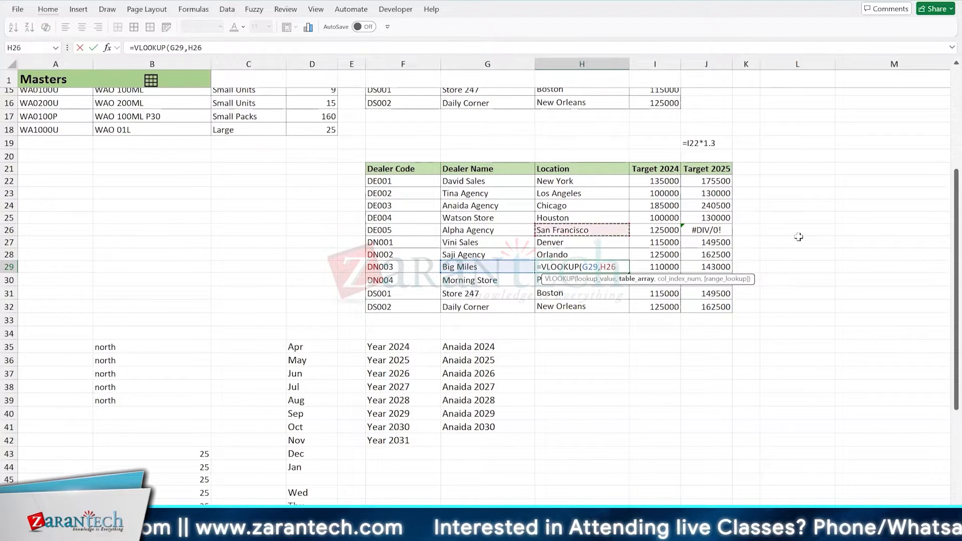
key(shift+Right)
key(shift+Right)
key(shift+Right)
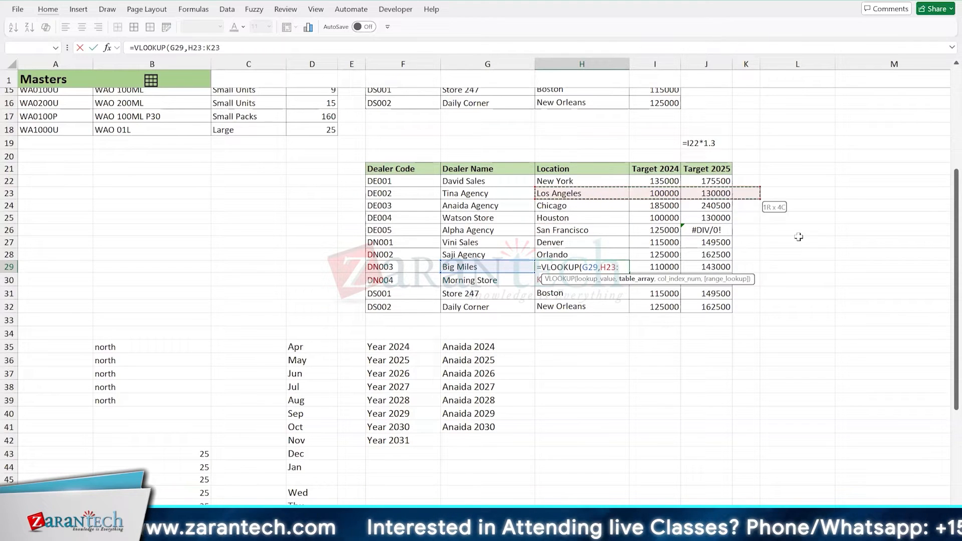
key(shift+Down)
key(shift+Down)
key(shift+Down)
key(shift+Down)
key(shift+Down)
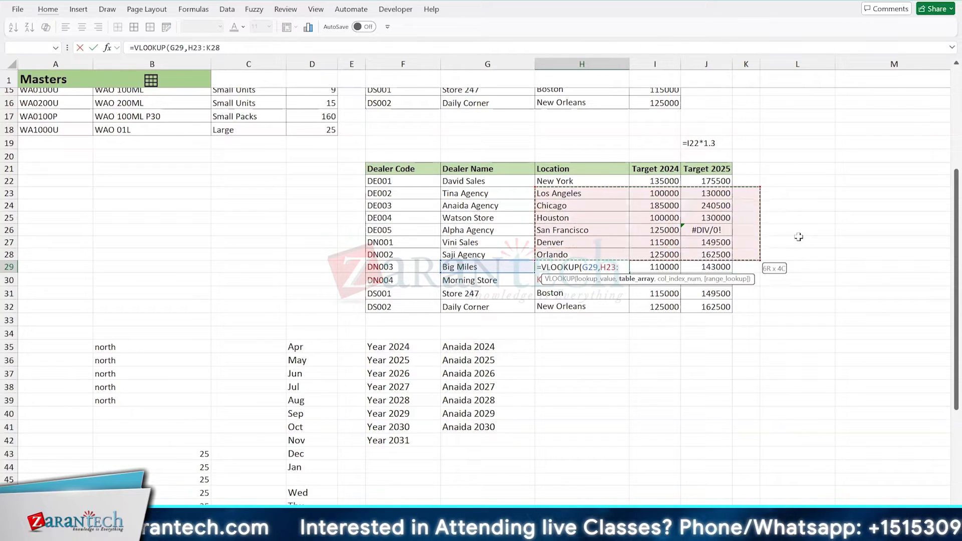
text(,6,0))
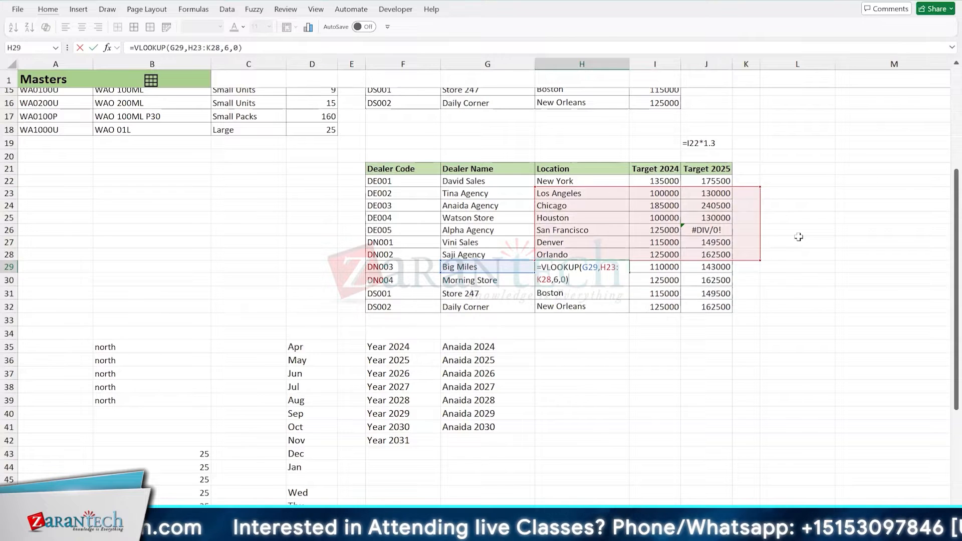
key(ctrl+Return)
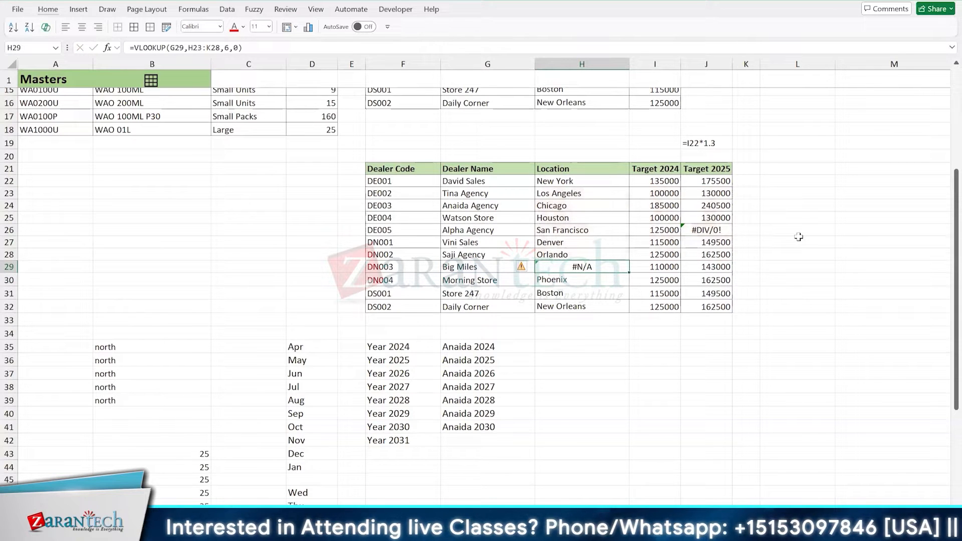
- Copy the VLOOKUP formula from H29 and paste it into G31 in the Dealer Name column
key(ctrl+c)
key(Up)
key(Up)
key(Up)
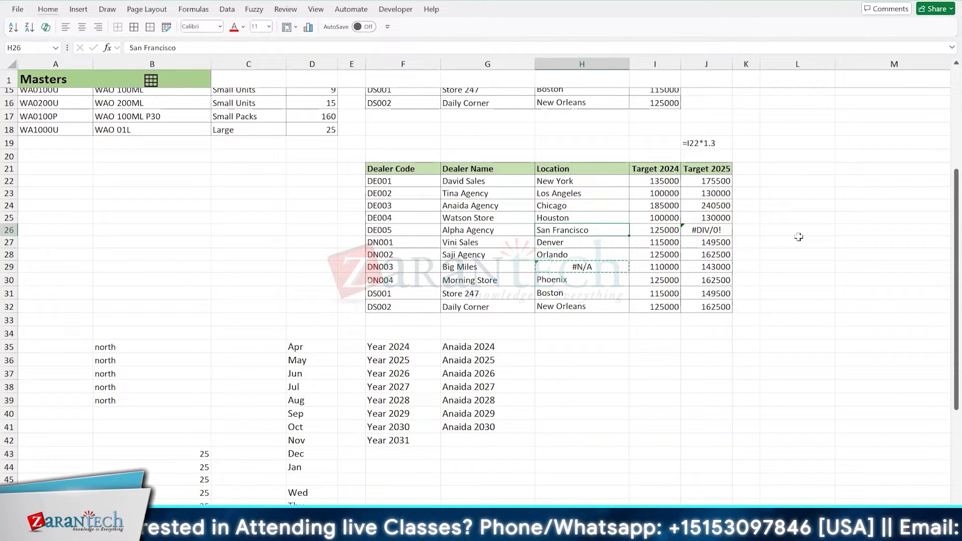
key(Down)
key(Left)
key(Down)
key(Down)
key(Down)
key(Down)
key(ctrl+v)
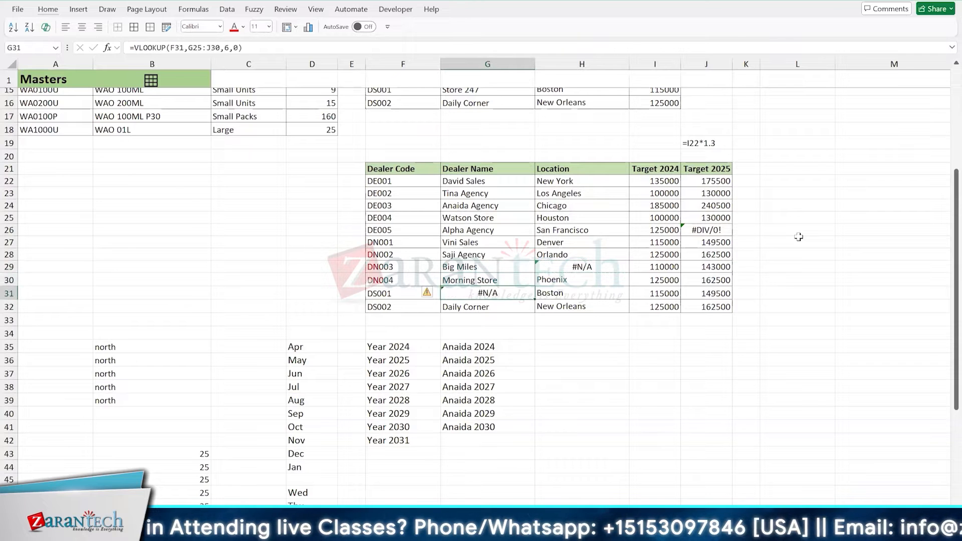
- Enter an AutoSum total for Target 2025 in J34 and extend its range to J22:J33
key(Right)
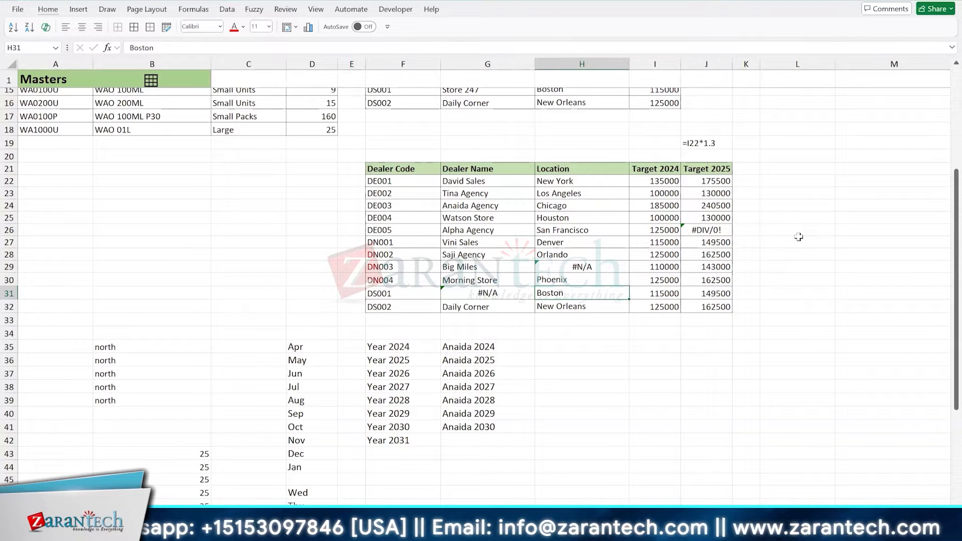
click(707, 332)
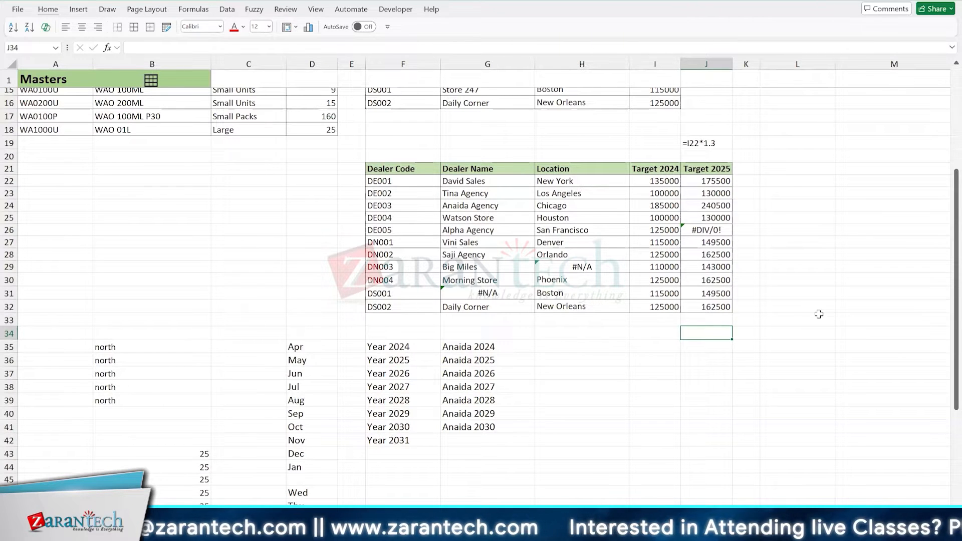
key(alt+equal)
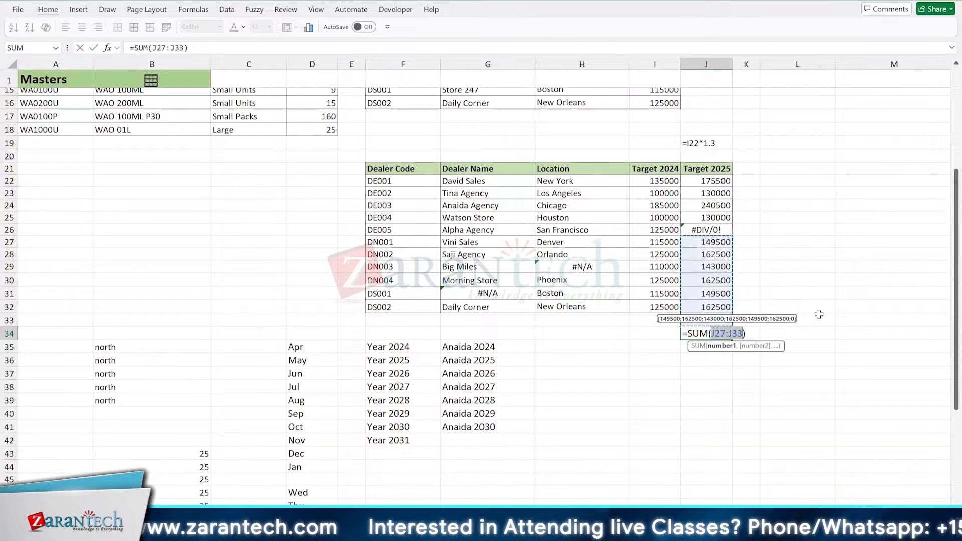
key(ctrl+Return)
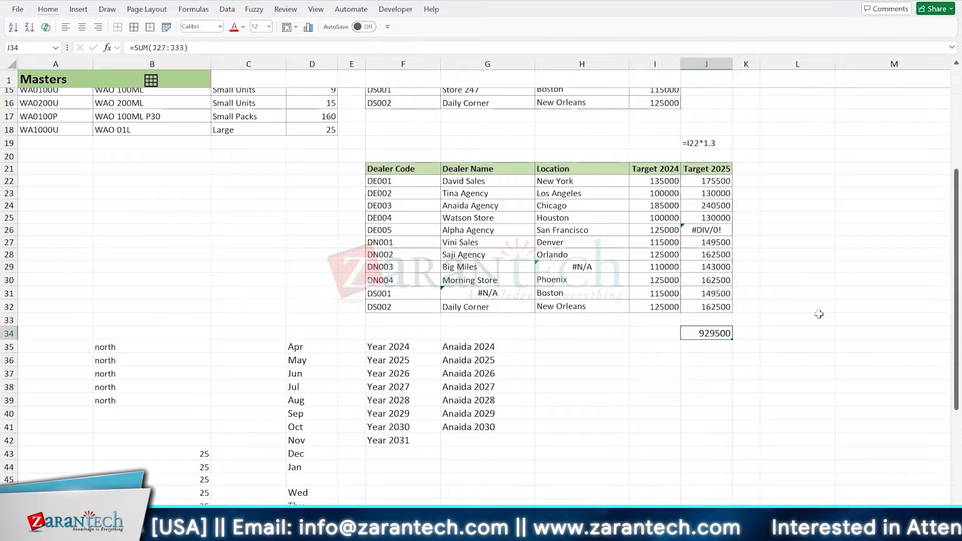
key(F2)
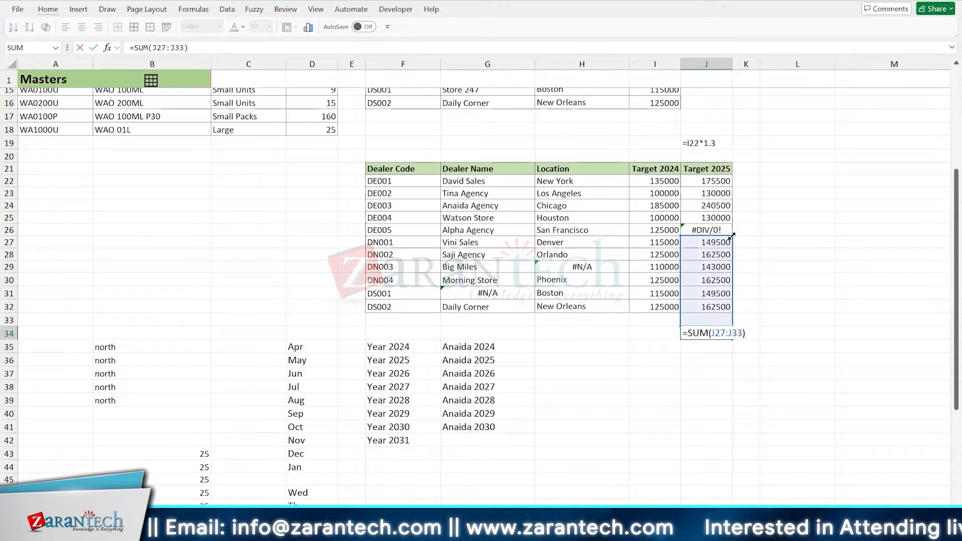
drag(731, 235, 732, 175)
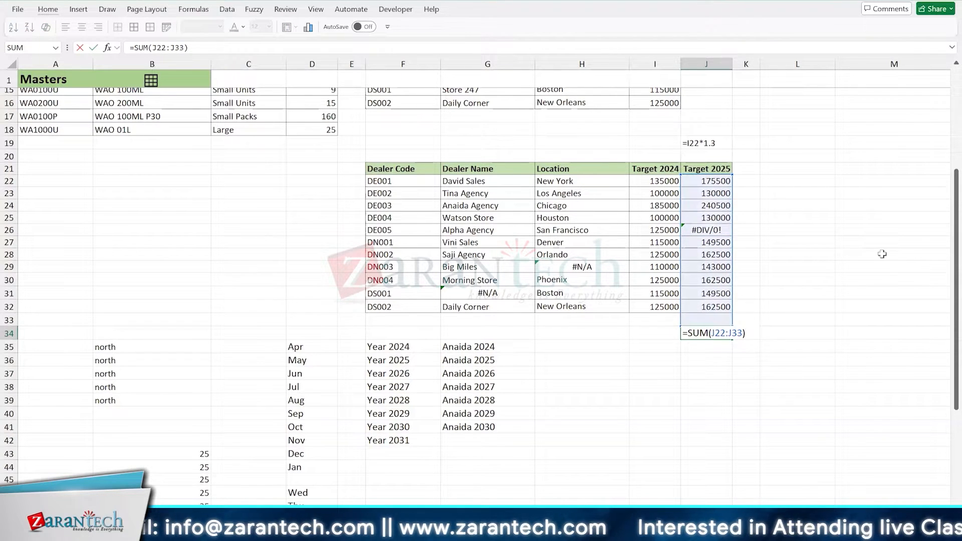
key(ctrl+Return)
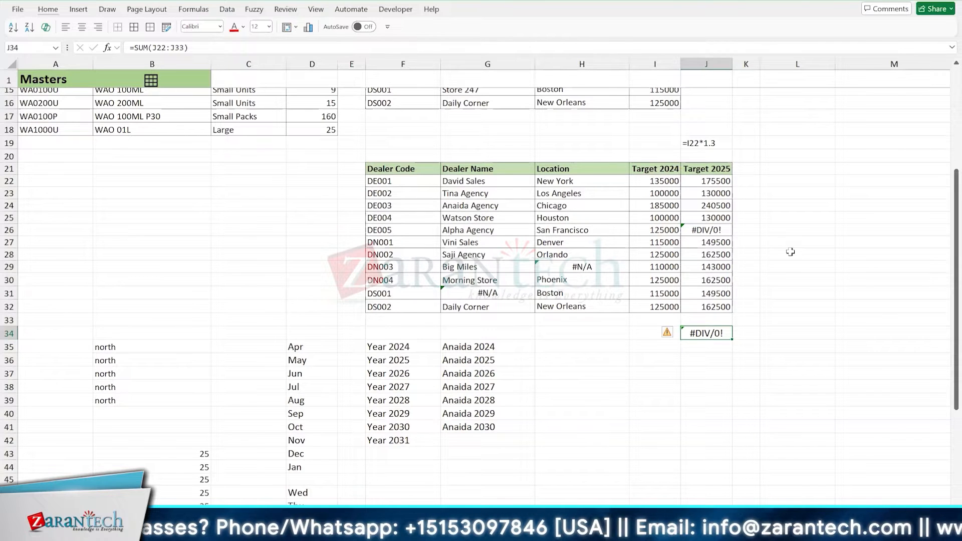
- Start an AGGREGATE formula in J35 with function 9 (SUM) and option 6 (Ignore error values)
key(Down)
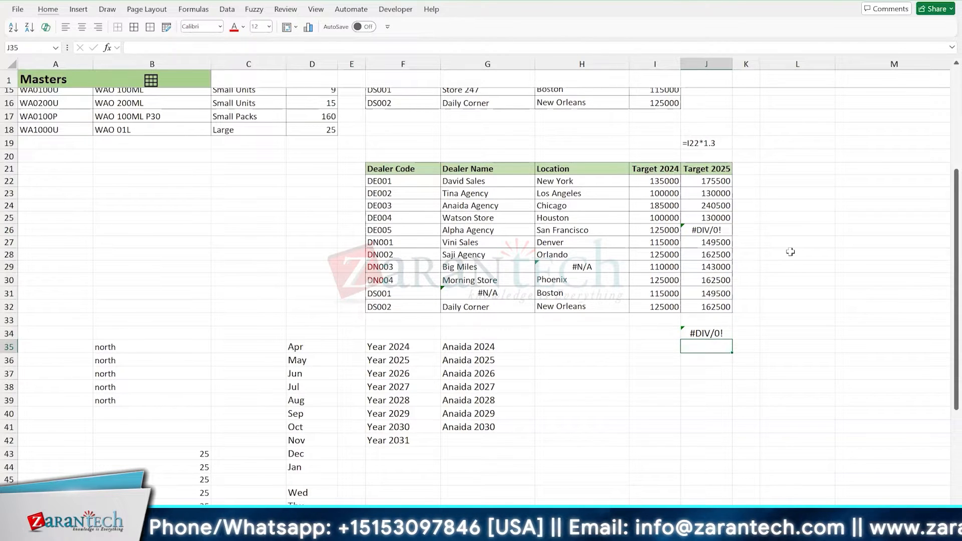
text(=AGGREGATE()
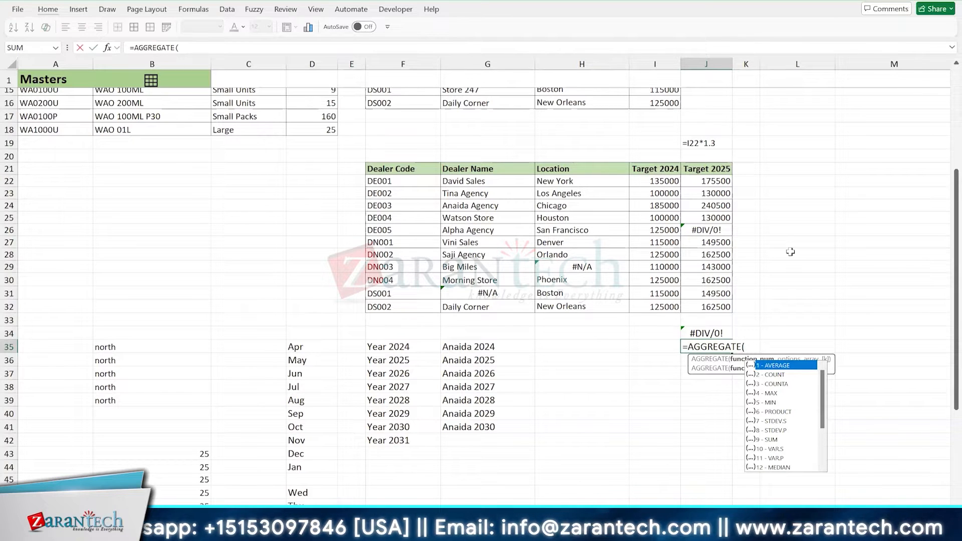
key(Down)
key(Down)
key(Down)
key(Down)
key(Down)
key(Down)
key(Down)
key(Down)
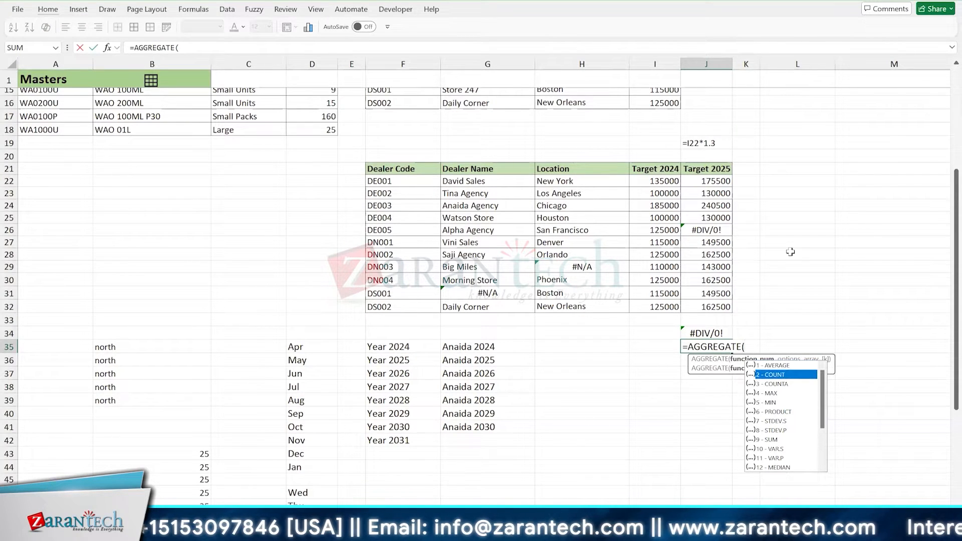
key(Tab)
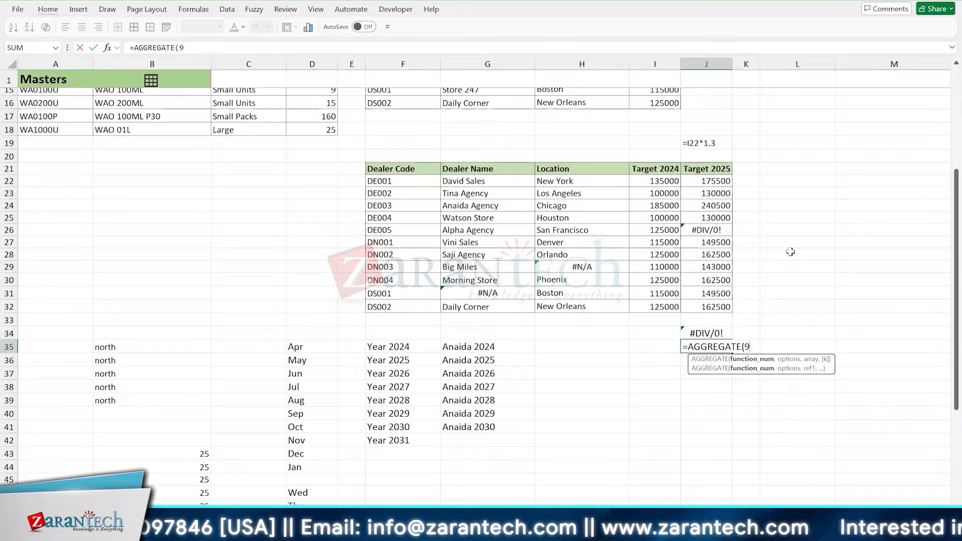
text(,)
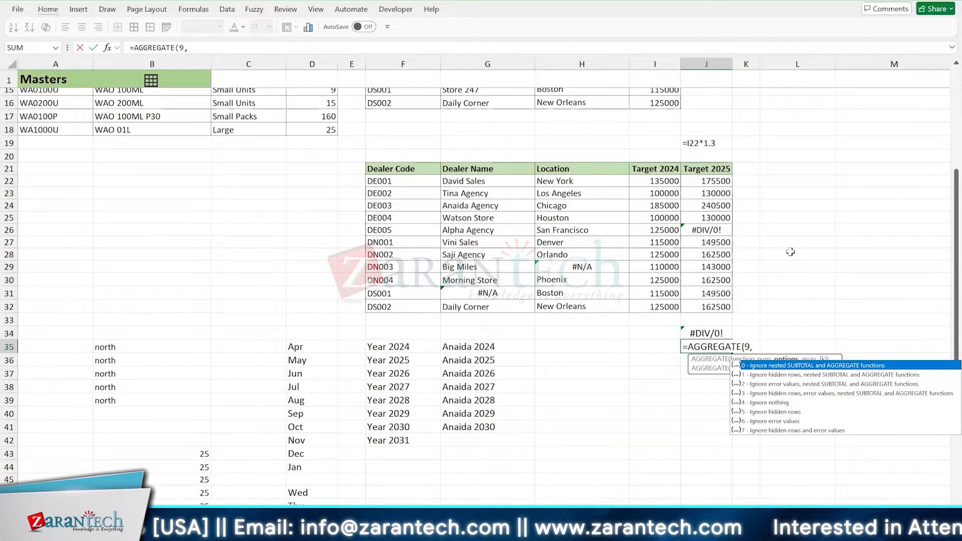
key(Down)
key(Down)
key(Down)
key(Down)
key(Down)
key(Down)
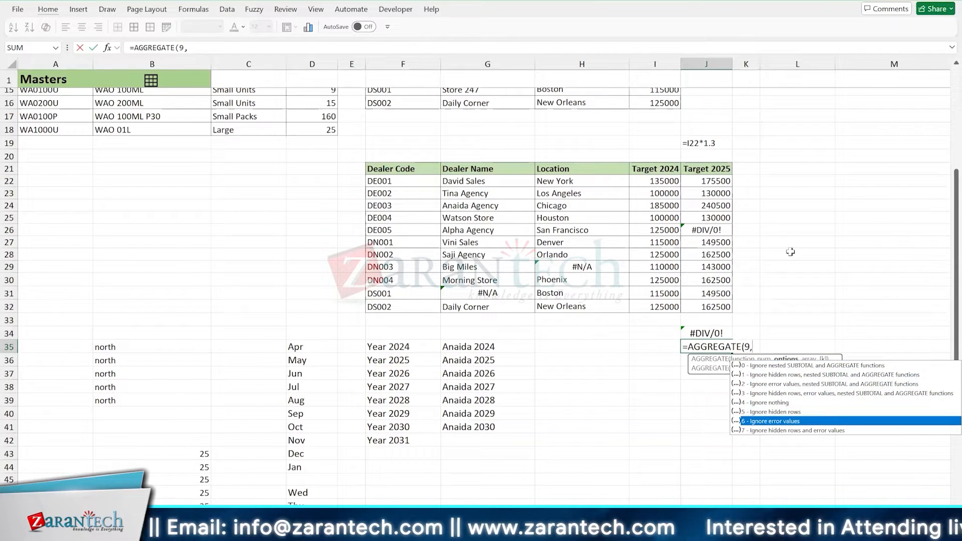
key(Tab)
text(,)
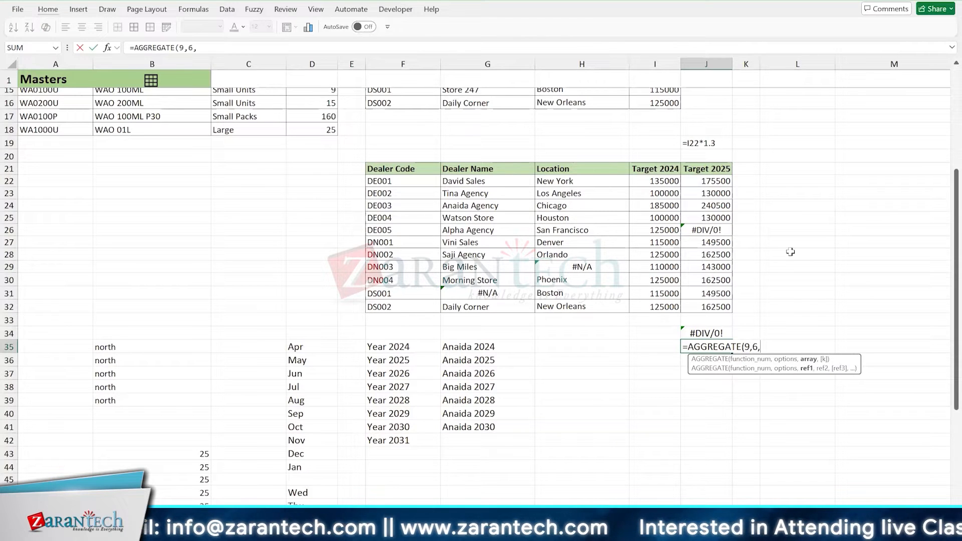
- Complete the AGGREGATE formula in J35 with the Target 2025 range J22:J32
key(Up)
key(Up)
key(Up)
key(shift+Up)
key(shift+Up)
key(shift+Up)
key(shift+Up)
key(shift+Up)
key(shift+Up)
key(shift+Up)
key(shift+Up)
key(shift+Up)
key(shift+Up)
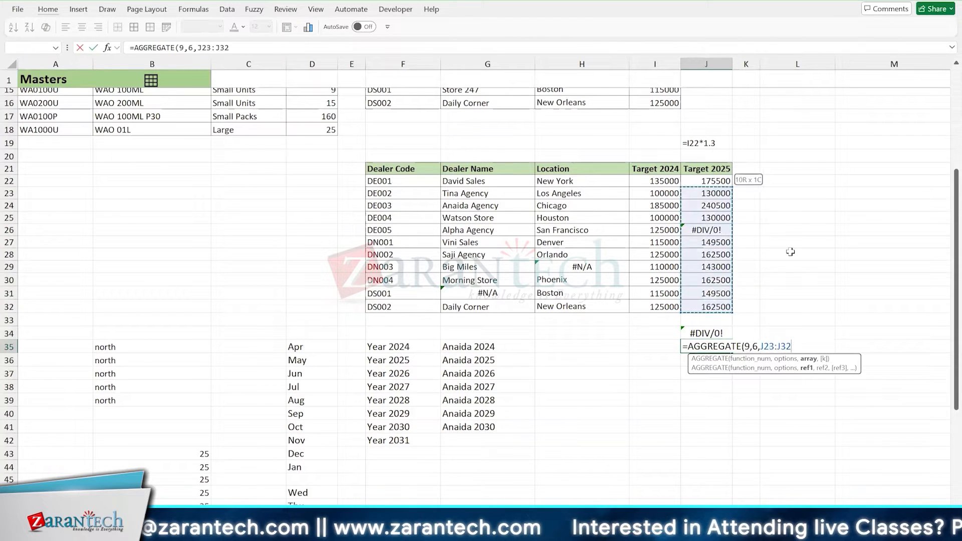
text())
key(ctrl+Return)
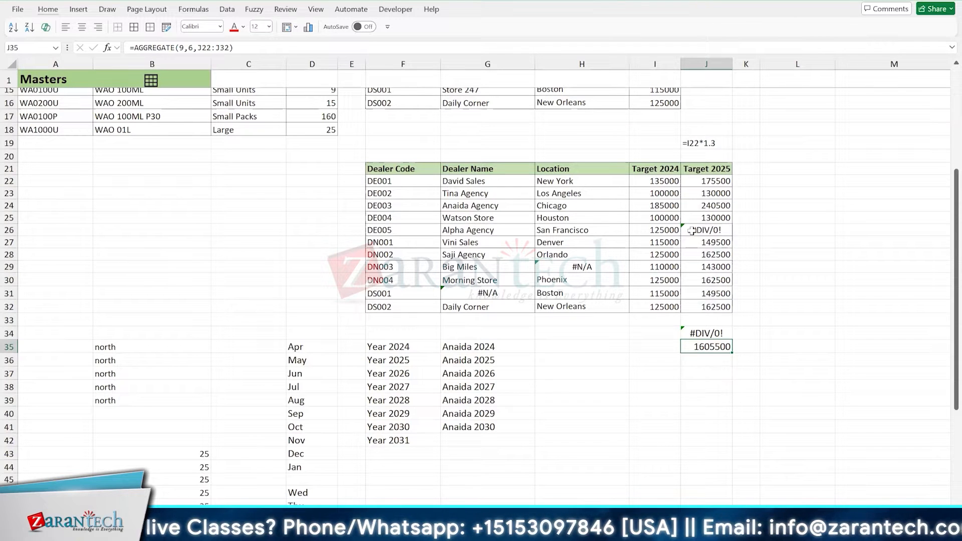
- Compare the SUM total in J34 with the AGGREGATE total in J35
click(646, 332)
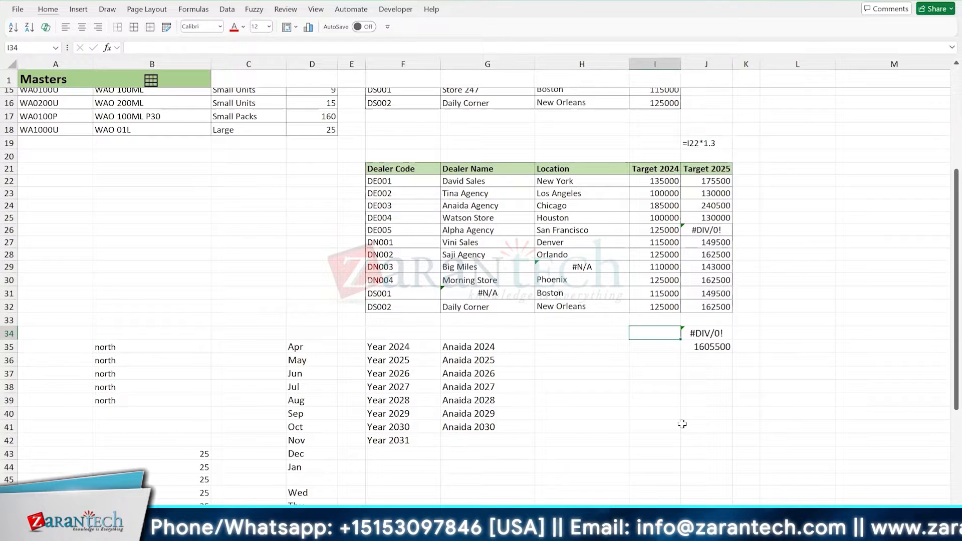
key(Right)
key(Left)
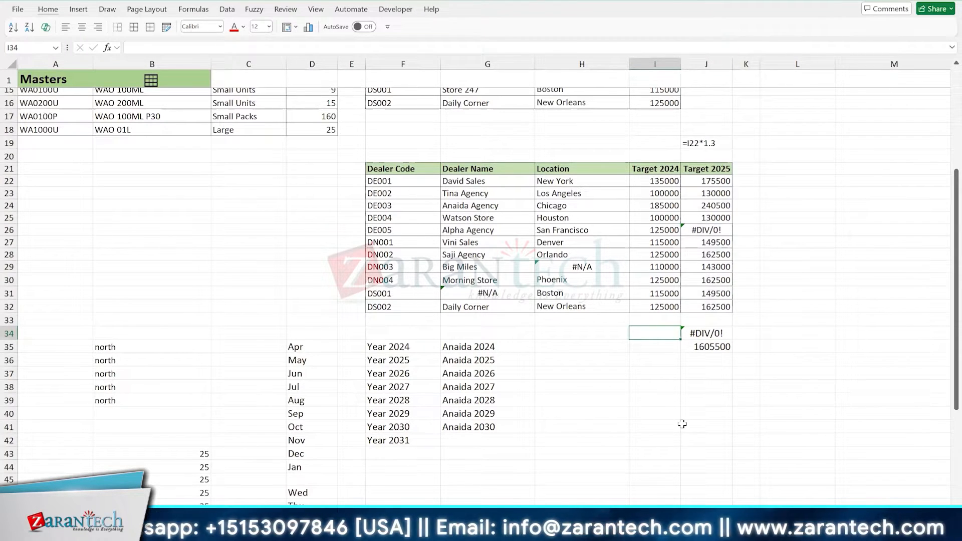
key(Down)
key(Right)
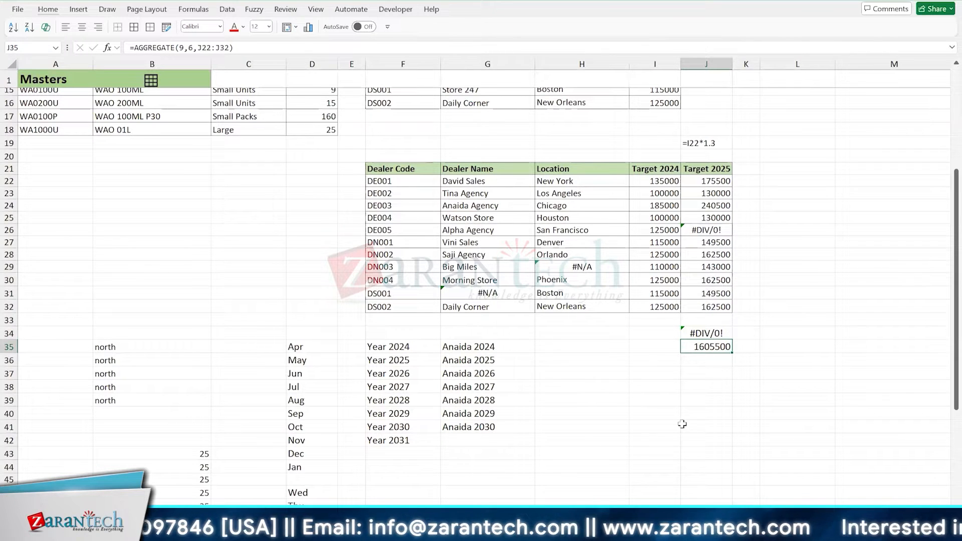
key(ctrl+Up)
key(ctrl+Up)
key(ctrl+Up)
key(ctrl+Up)
- Show the formula of J35 as text in J37 with FORMULATEXT(J35)
click(691, 369)
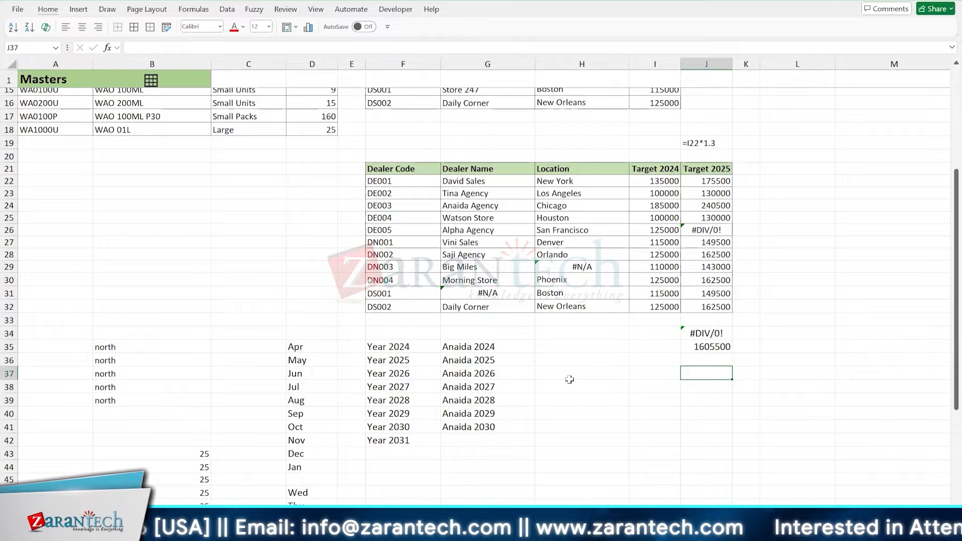
text(=form)
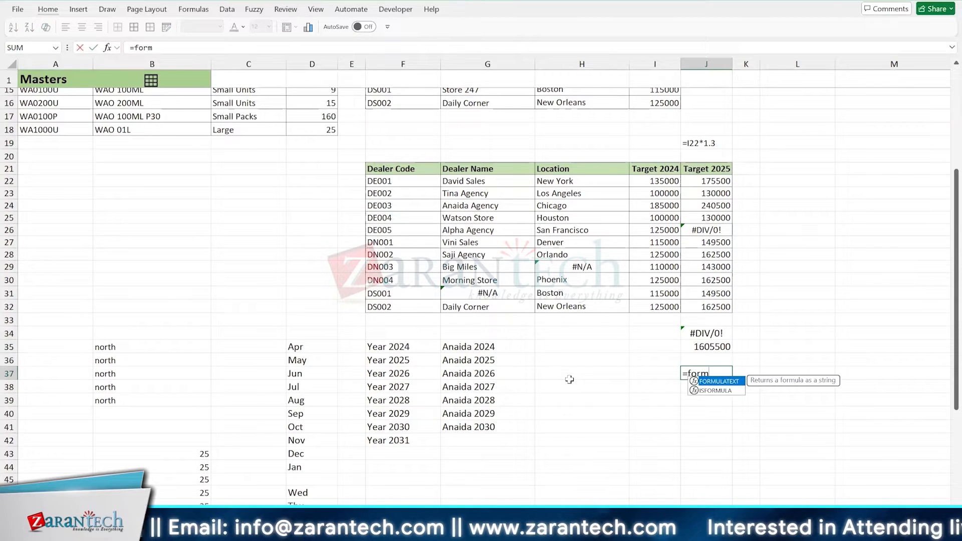
key(Tab)
text(J35))
key(Return)
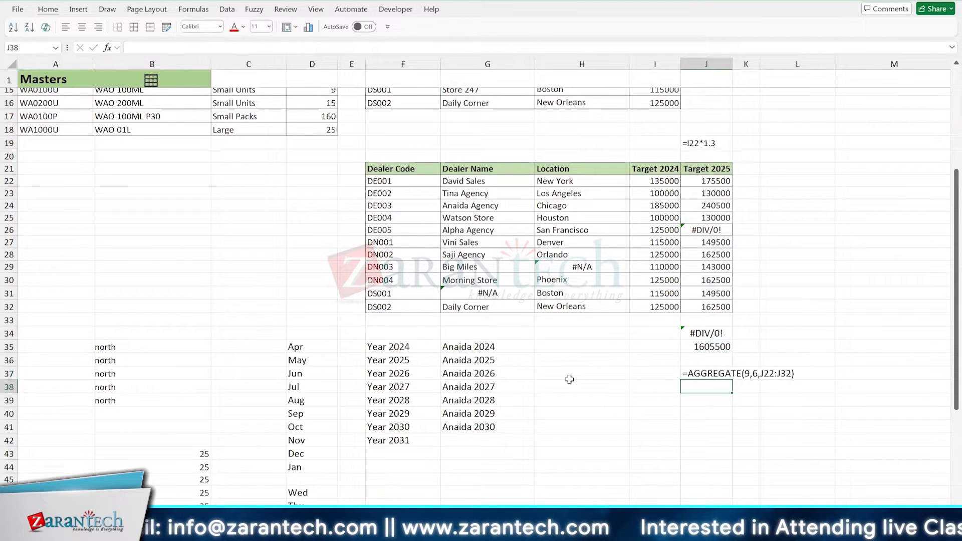
key(Up)
key(Down)
key(Down)
key(Up)
key(Up)
key(Up)
key(Up)
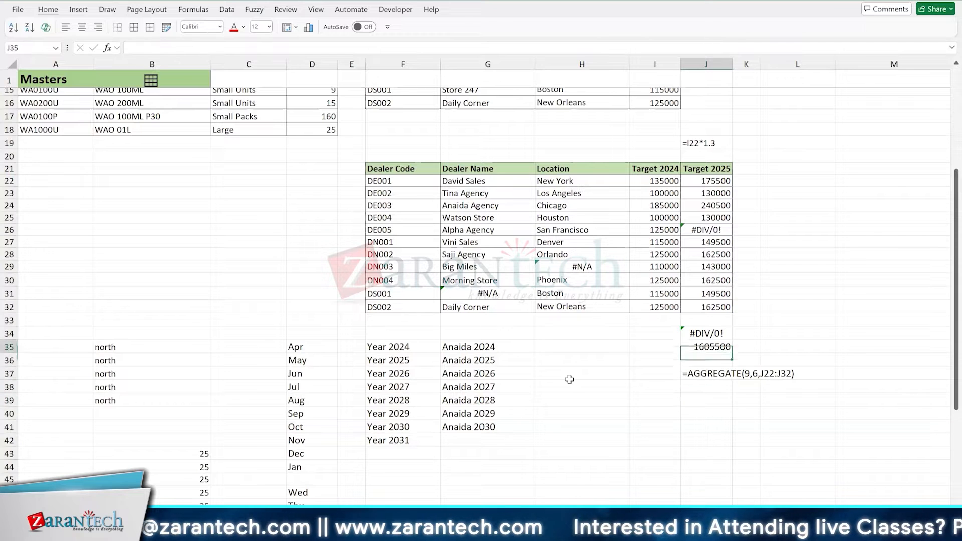
key(F2)
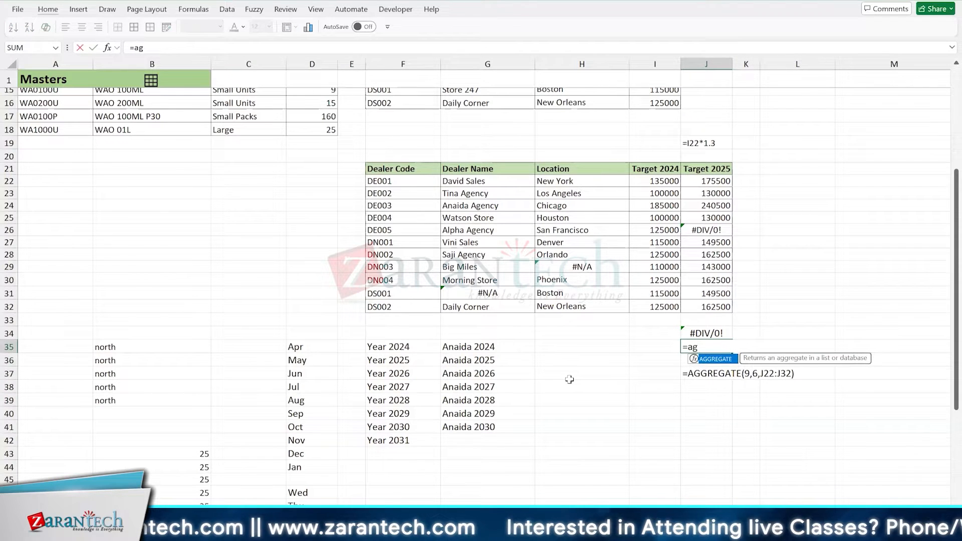
key(BackSpace)
key(BackSpace)
key(BackSpace)
key(BackSpace)
key(BackSpace)
key(BackSpace)
key(BackSpace)
key(BackSpace)
key(BackSpace)
key(BackSpace)
key(BackSpace)
key(BackSpace)
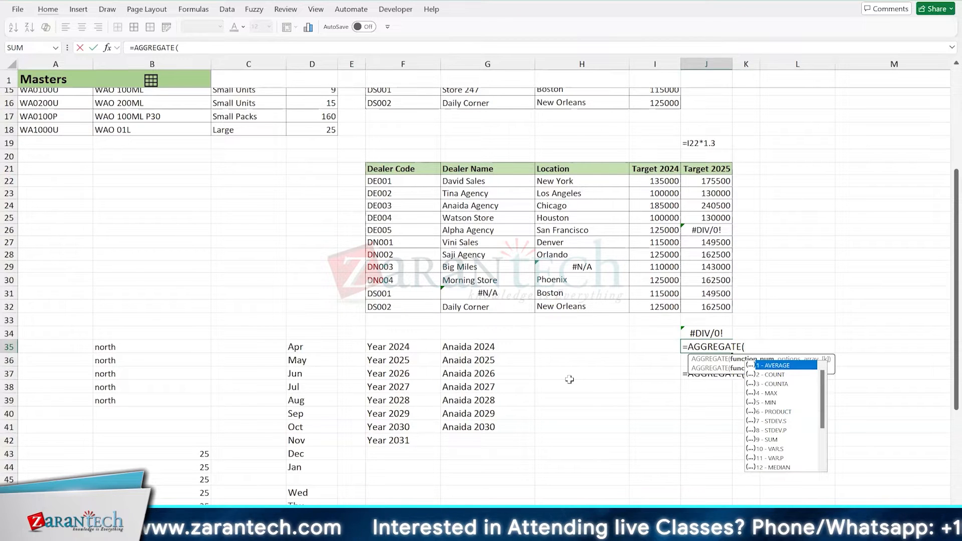
click(603, 266)
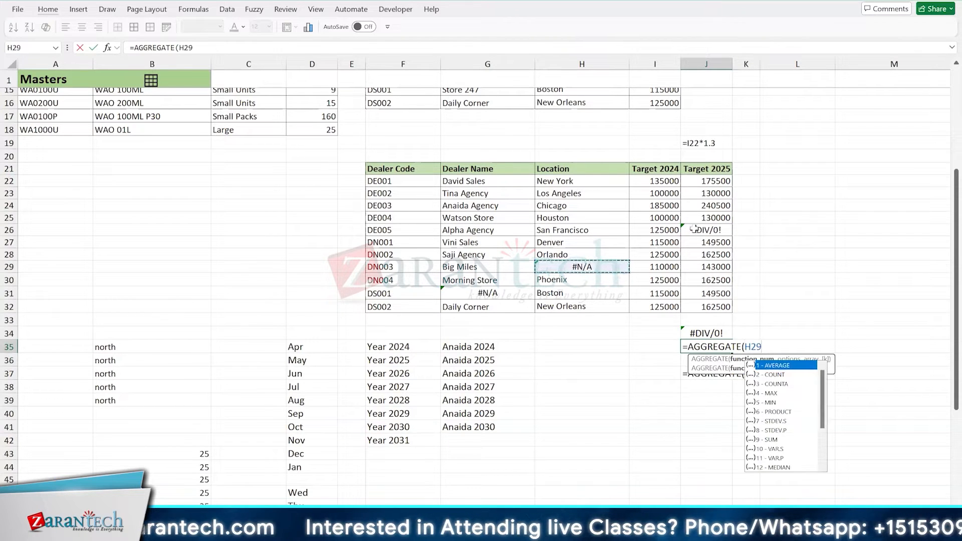
click(696, 229)
key(Escape)
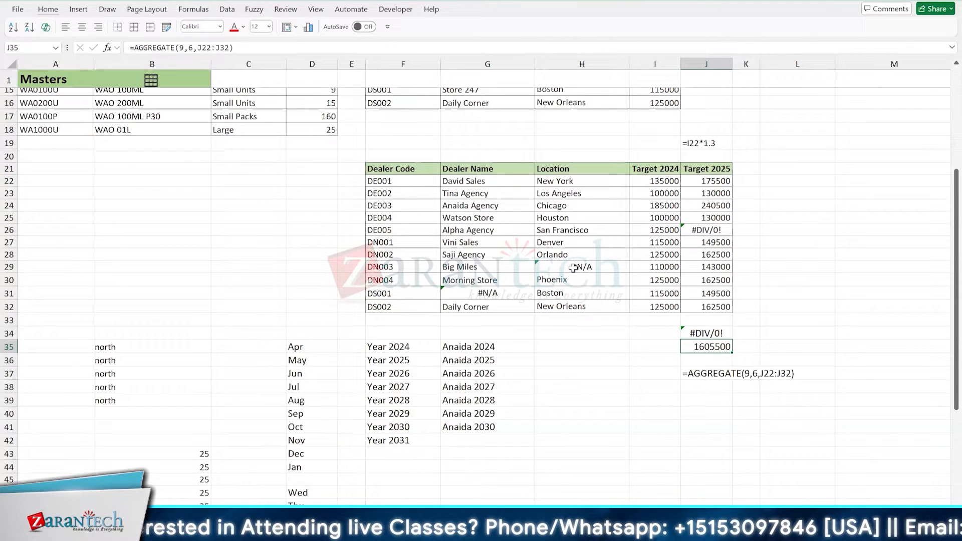
- Copy the division by zero formula from J26 and paste it into J29 in the Target 2025 column
click(707, 230)
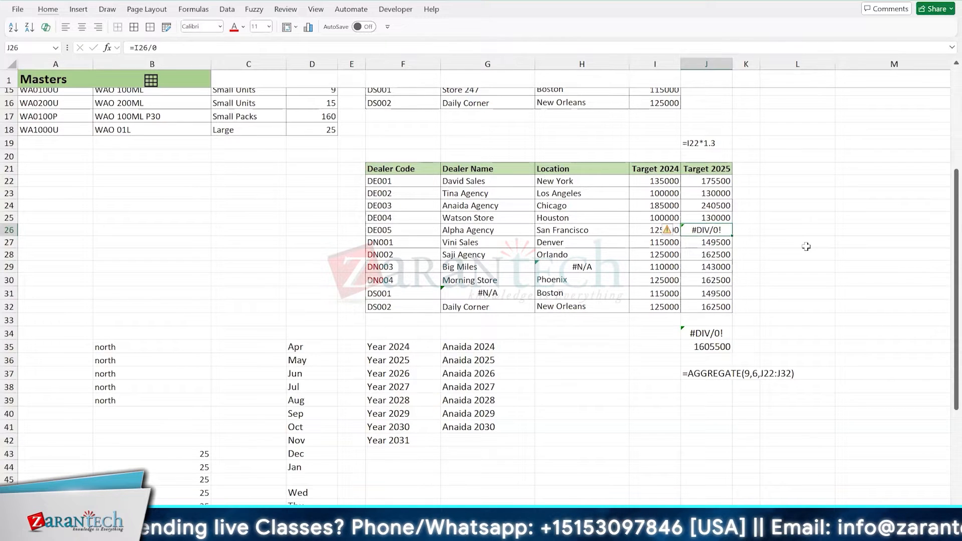
key(ctrl+c)
key(Down)
key(Down)
key(Down)
key(ctrl+v)
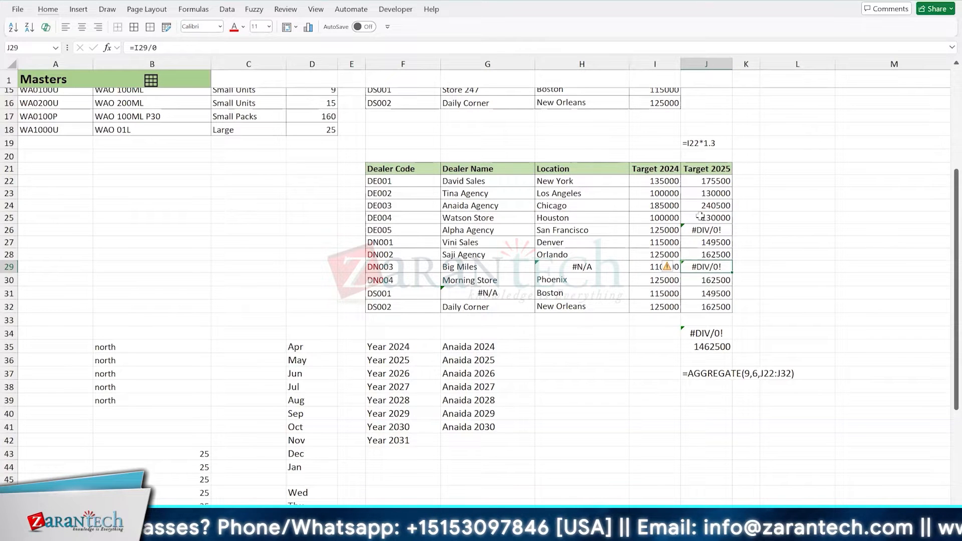
- Inspect the division formula in J26 and the total formulas in J35 and J34
click(706, 230)
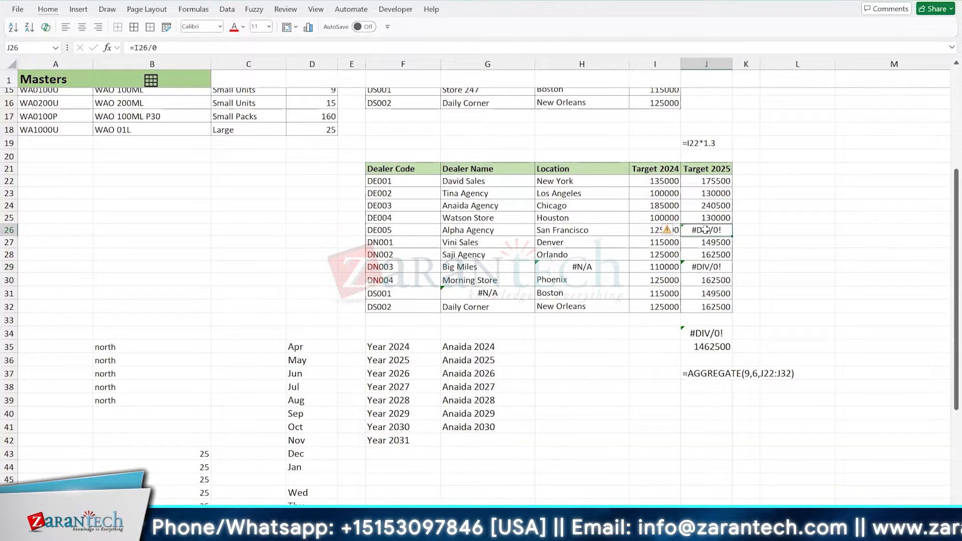
key(F2)
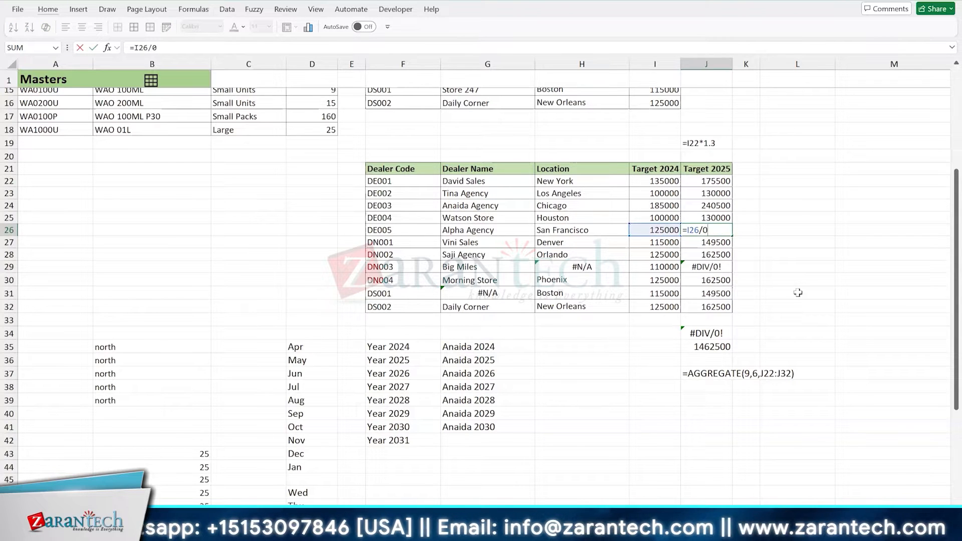
key(ctrl+Return)
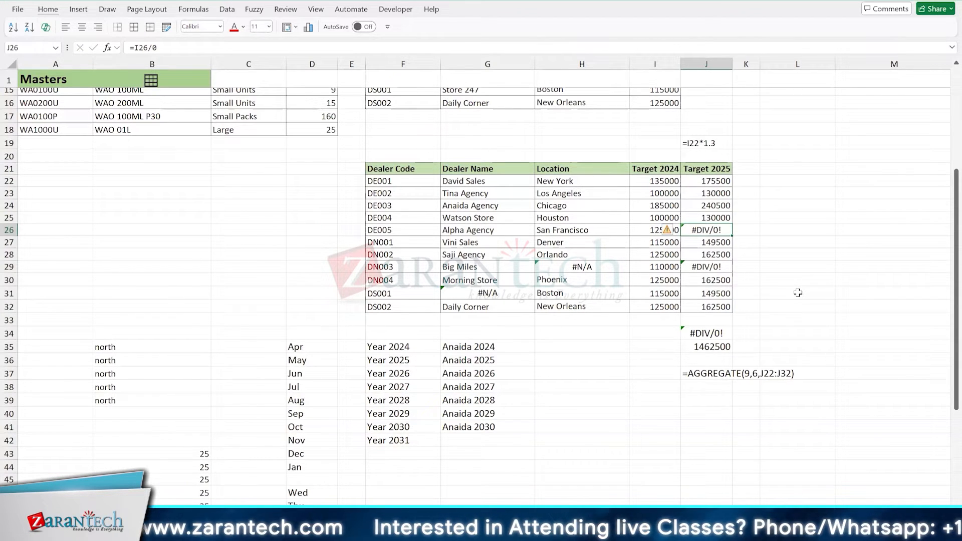
key(alt+Tab)
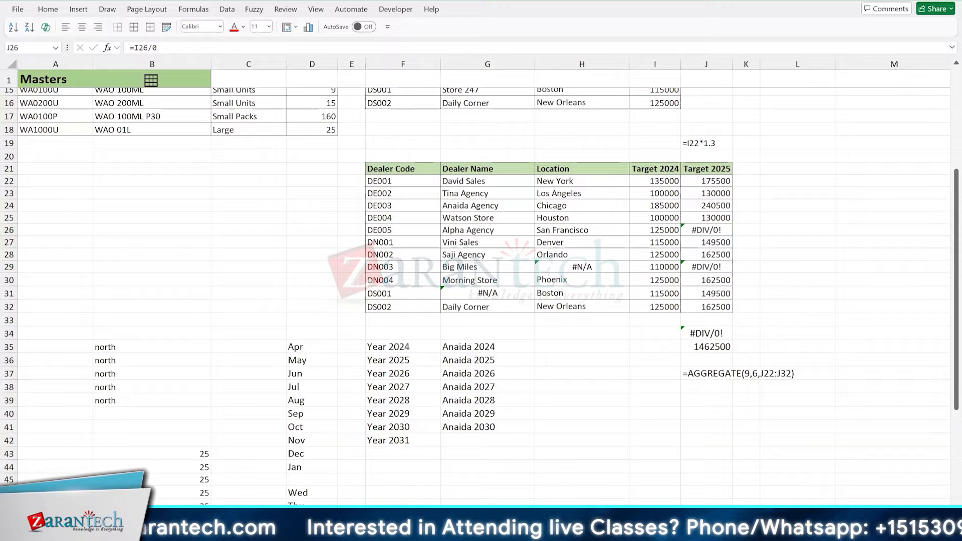
key(alt+Tab)
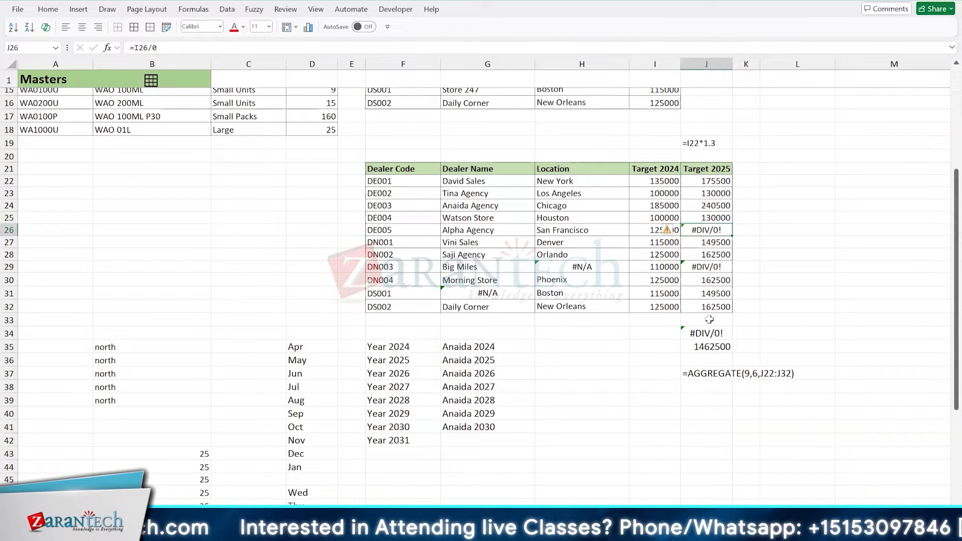
click(711, 349)
click(701, 333)
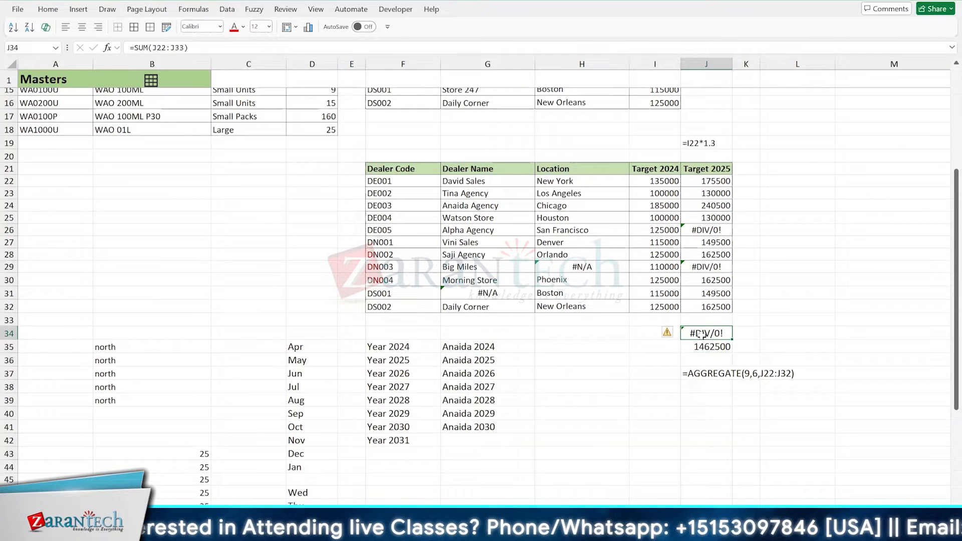
- Examine the SUM formula in J34 and the AGGREGATE formula in J35 together with the ranges they reference
key(shift+Down)
click(702, 333)
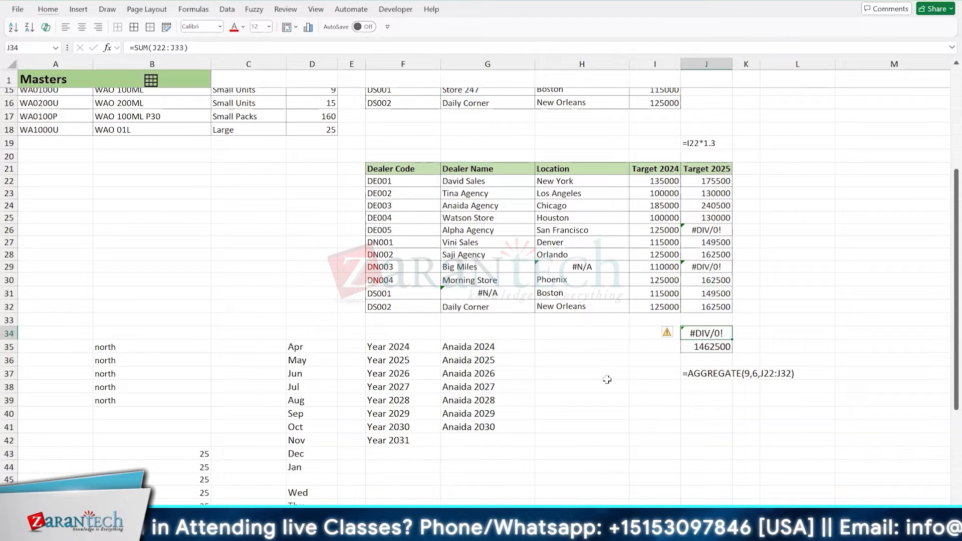
key(F2)
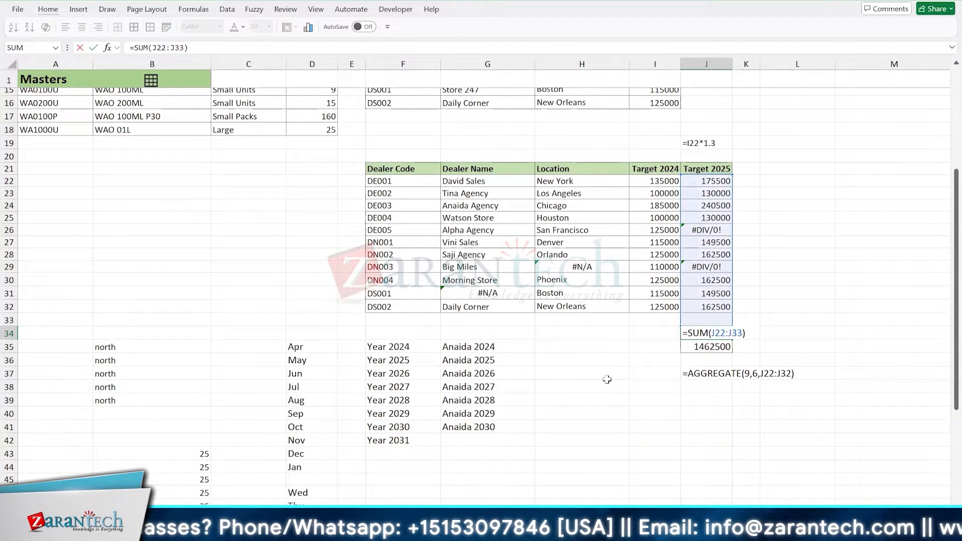
key(Return)
key(F2)
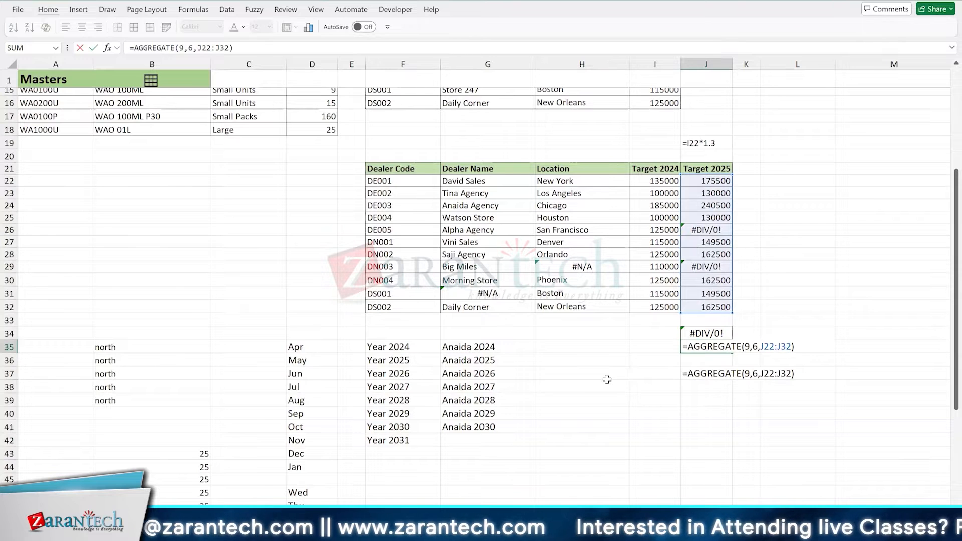
key(Escape)
key(Down)
key(Down)
key(Up)
key(Up)
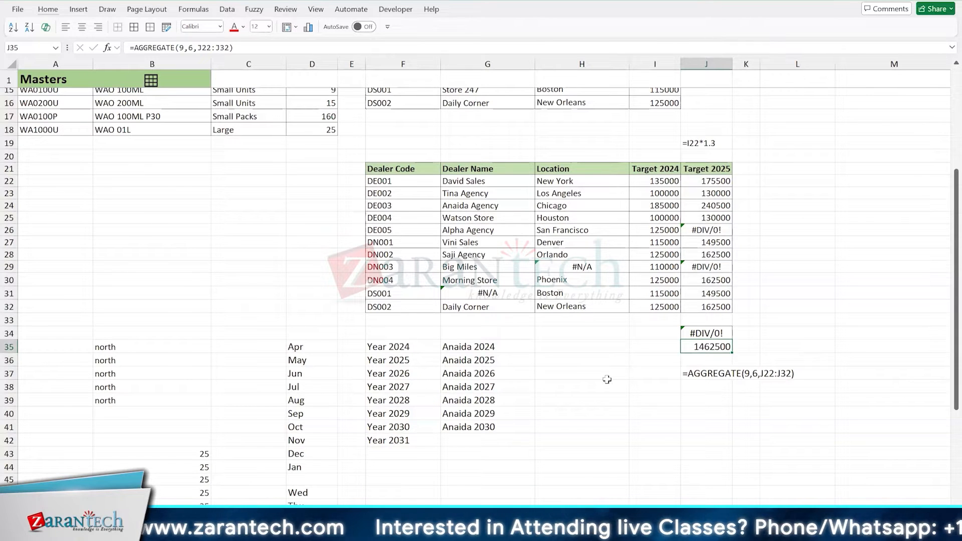
- Turn on AutoSave for the workbook by uploading it to the OneDrive - Kenhal account
click(484, 182)
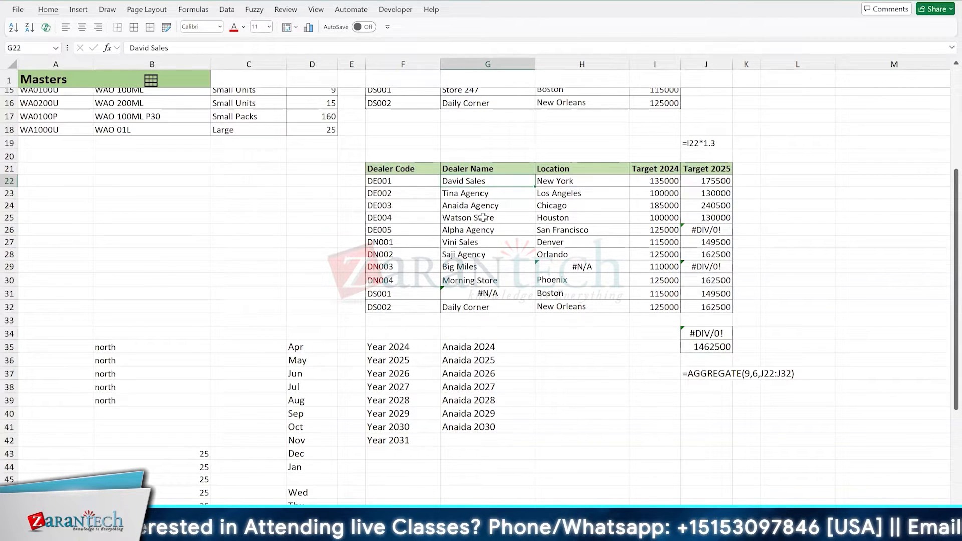
click(369, 29)
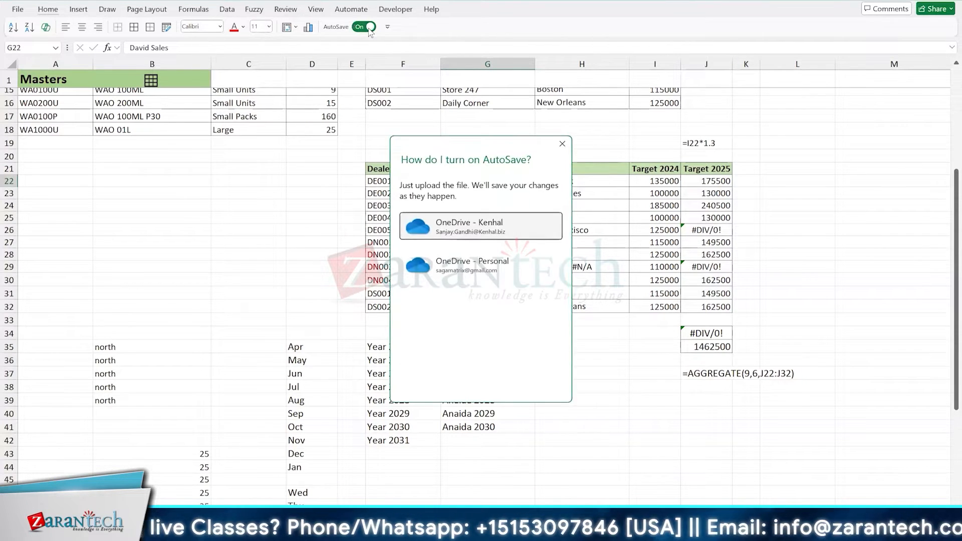
click(494, 236)
click(473, 229)
- Open Copilot for the dealer table and bring the Target 2025 column with its totals into view
click(48, 10)
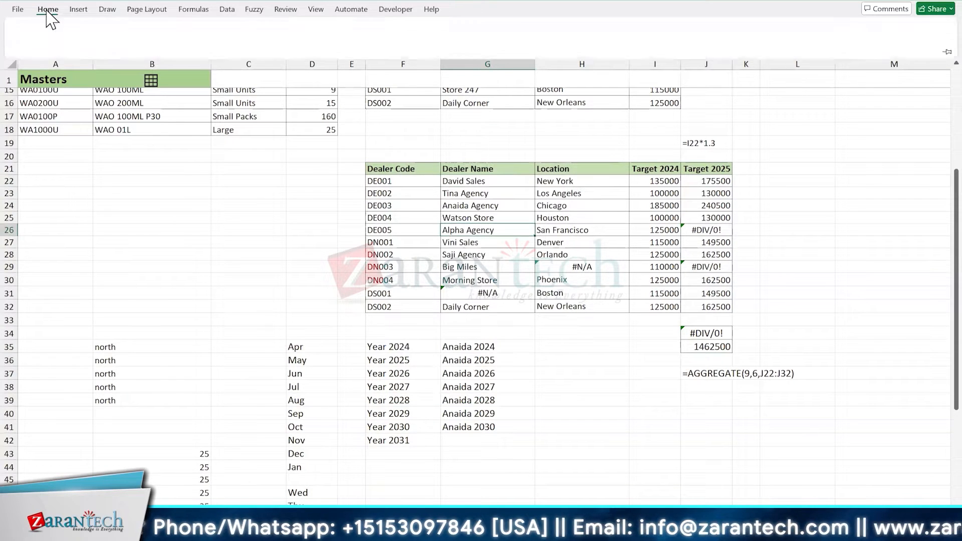
click(875, 49)
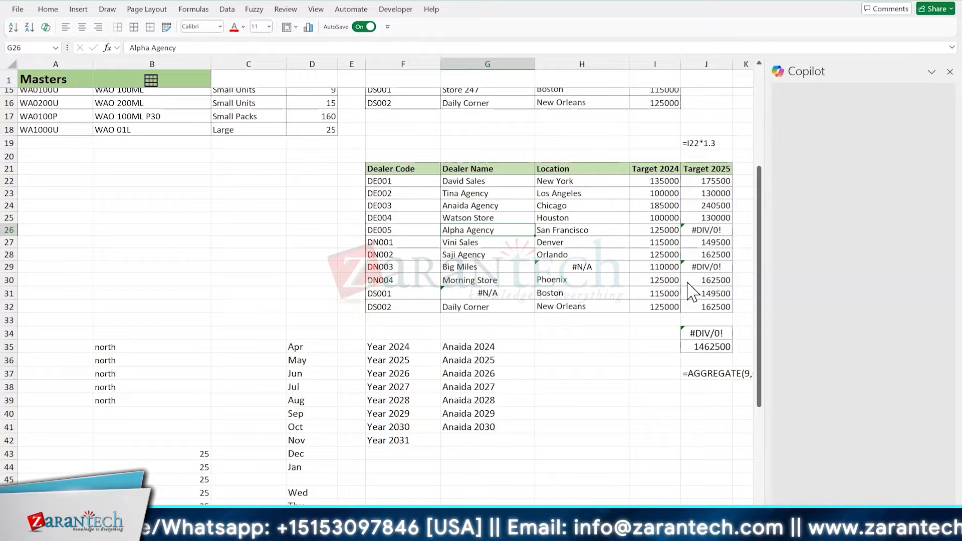
scroll(621, 281, right, 2)
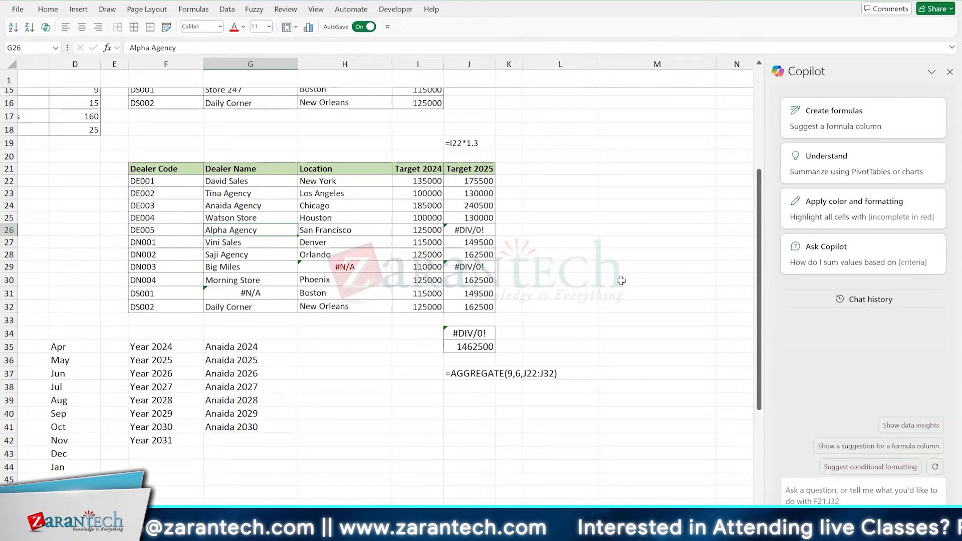
click(411, 231)
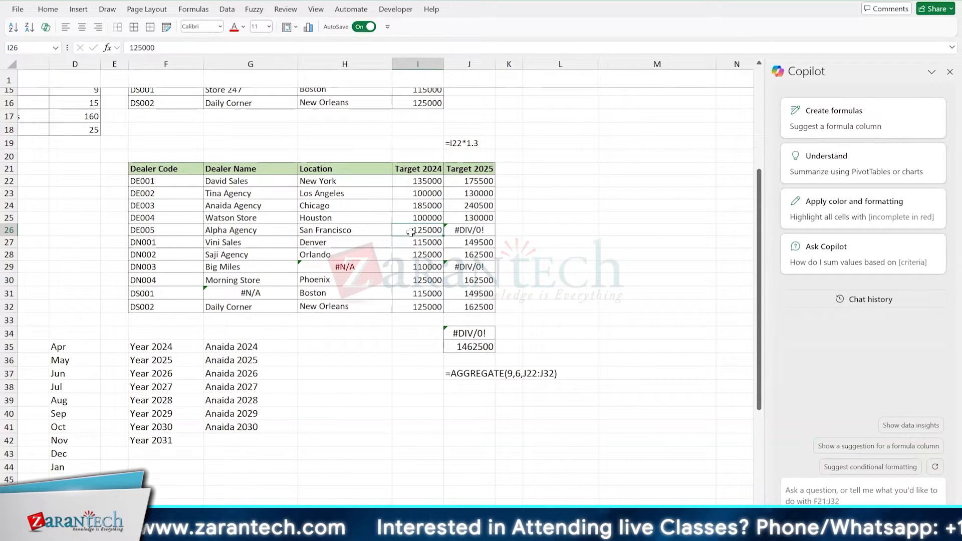
- Start a new AGGREGATE formula in J35, replacing the existing one
click(478, 348)
text(=agg)
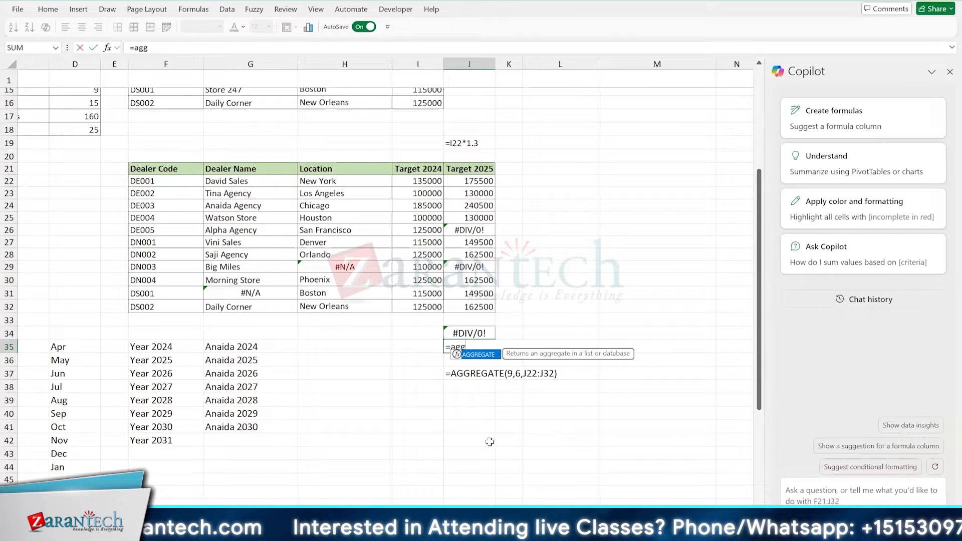
key(Tab)
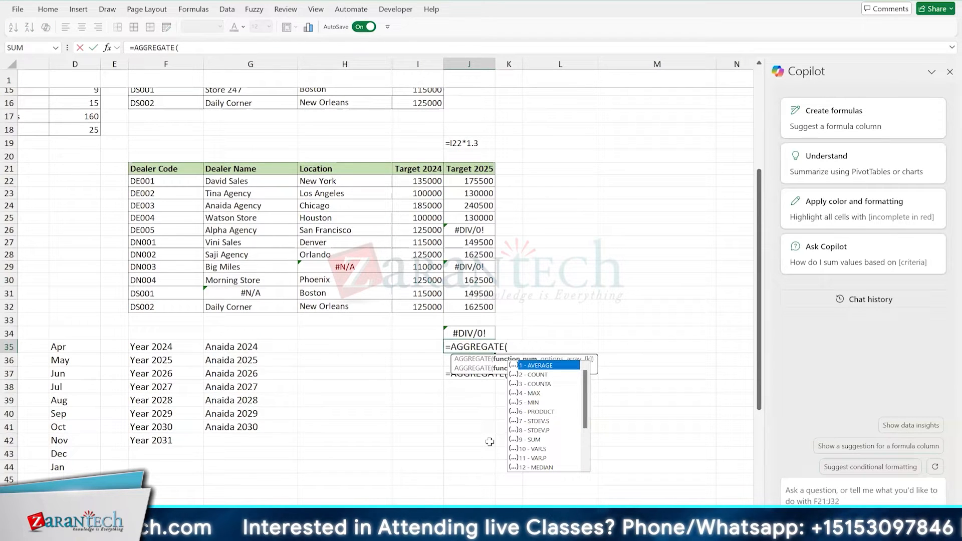
key(Down)
key(Down)
key(Down)
key(Down)
key(Down)
key(Down)
key(Down)
key(Down)
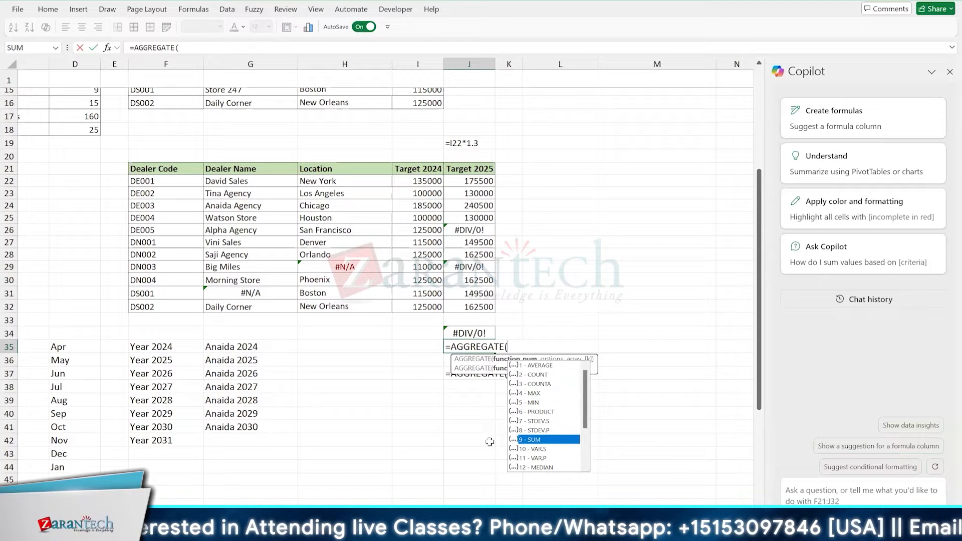
key(Tab)
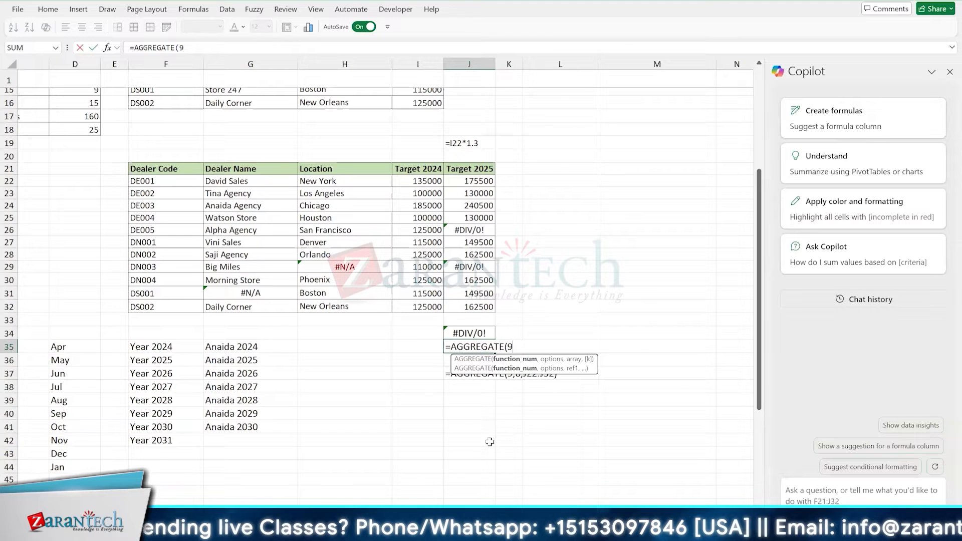
text(,)
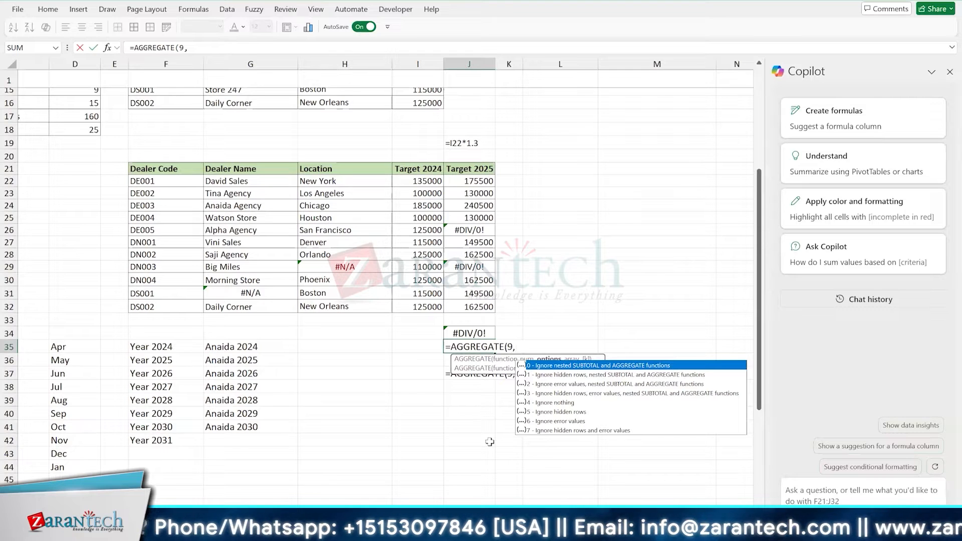
key(Down)
key(Down)
key(Down)
key(Down)
key(Down)
key(Down)
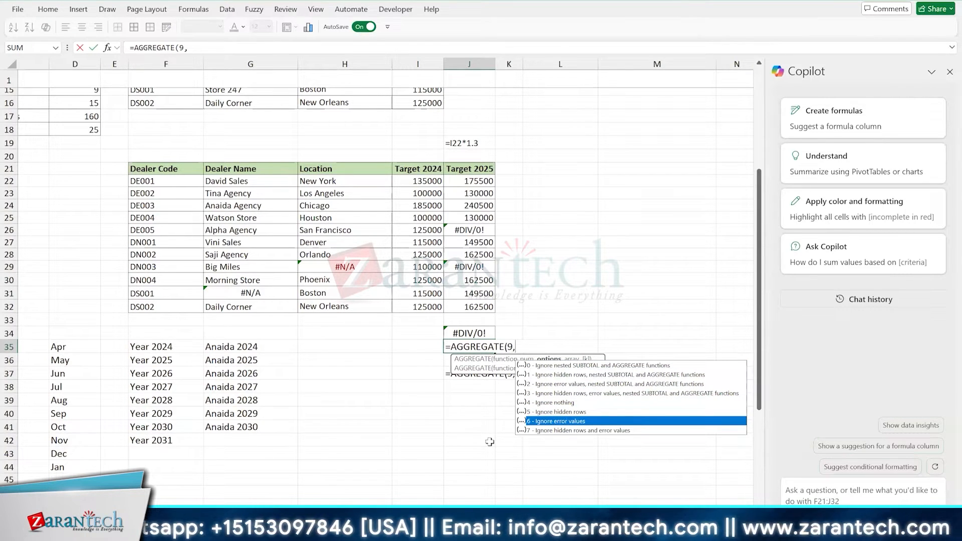
key(Tab)
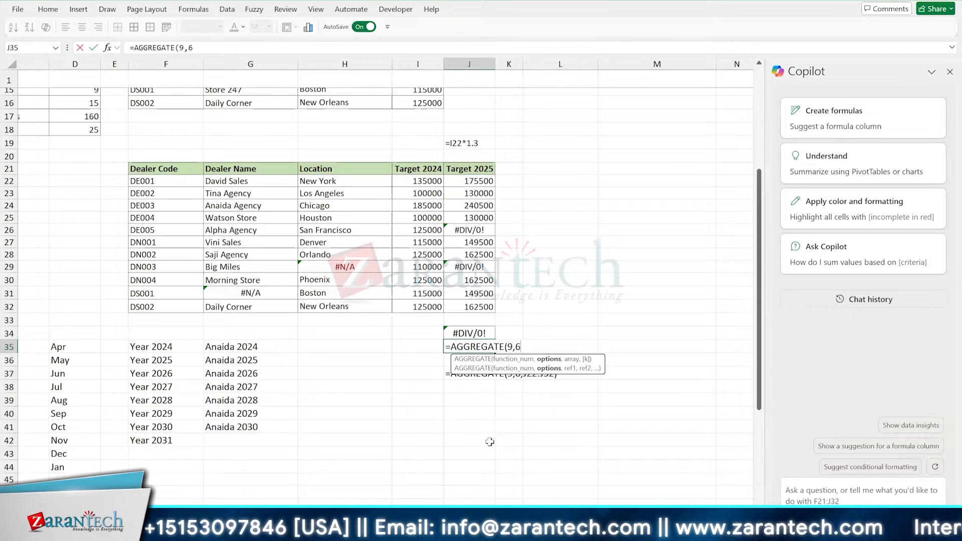
key(BackSpace)
key(BackSpace)
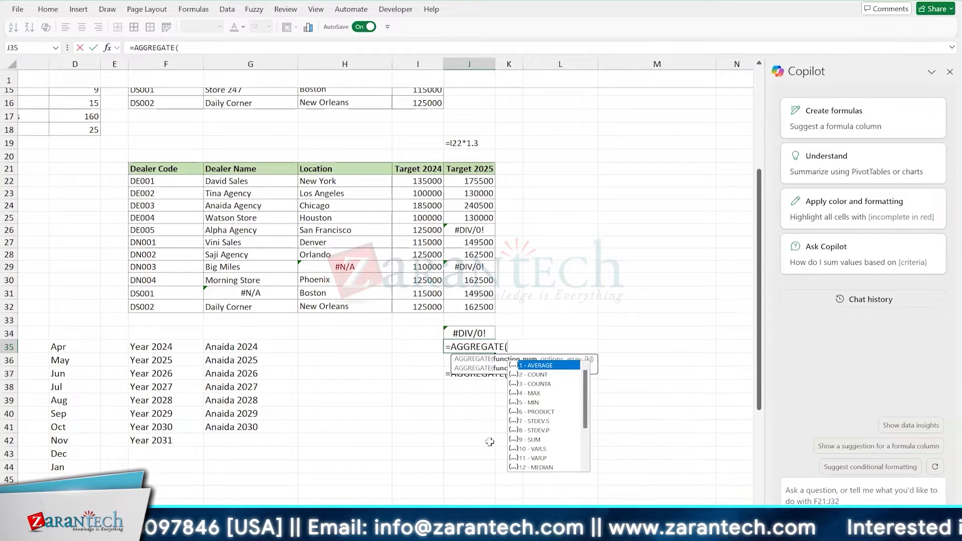
- Choose 9 - SUM as the function number of the AGGREGATE formula in J35
key(Down)
key(Down)
key(Down)
key(Down)
key(Down)
key(Down)
key(Up)
key(Up)
key(Up)
key(Up)
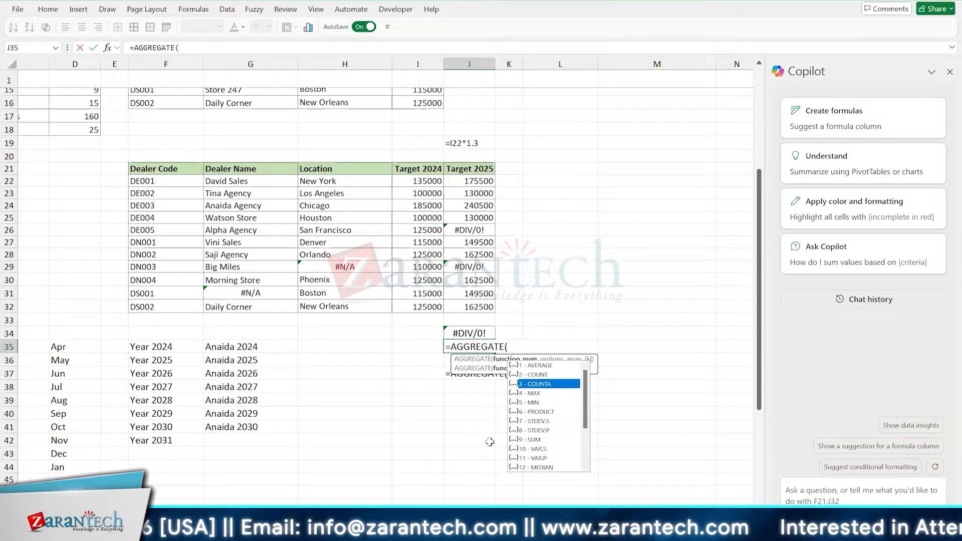
key(Up)
key(Down)
key(Down)
key(Down)
key(Down)
key(Down)
key(Down)
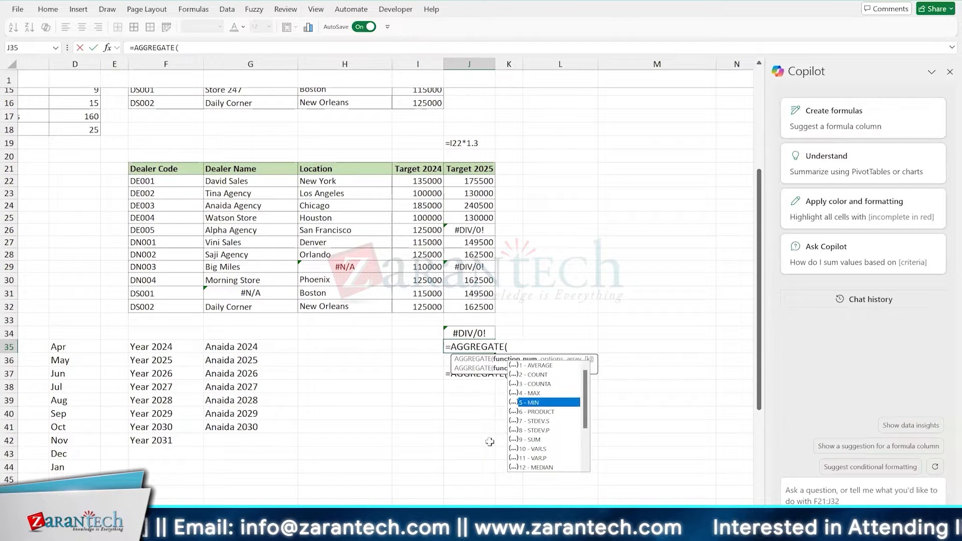
key(Down)
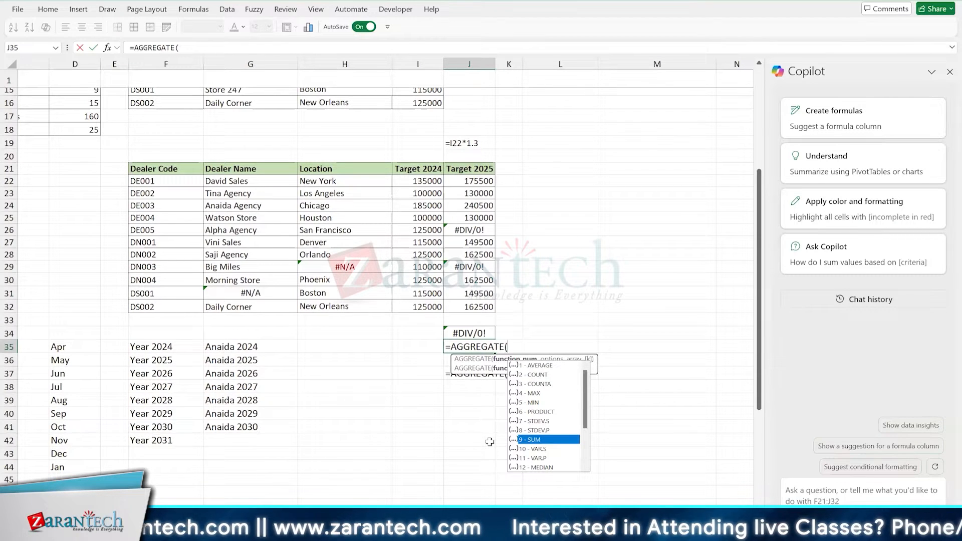
key(Tab)
- Complete the AGGREGATE formula in J35 with option 6 - Ignore error values and the range J22:J32
text(,)
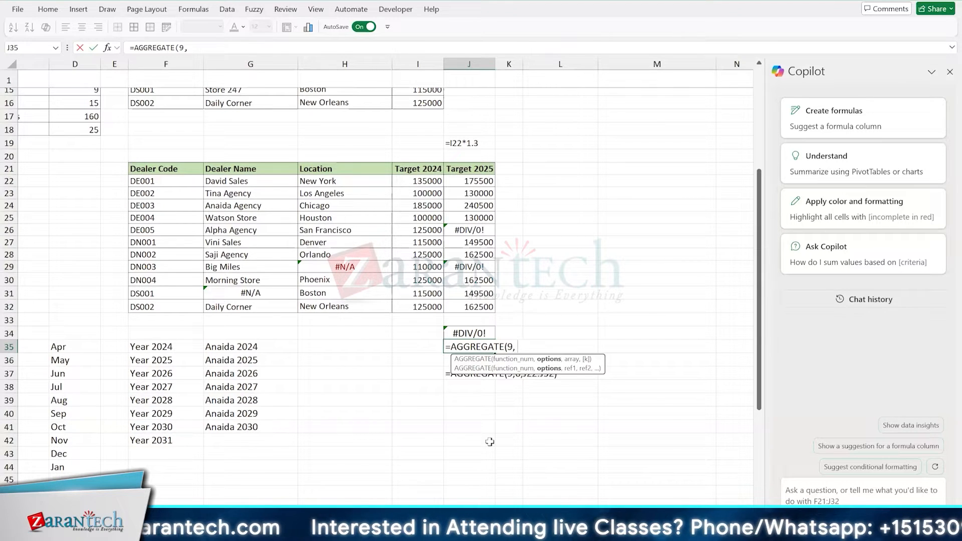
key(BackSpace)
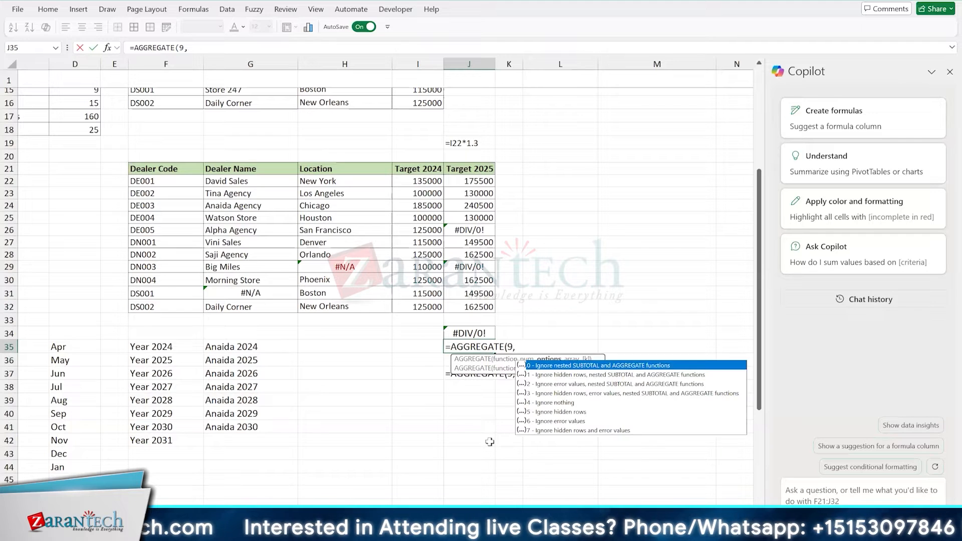
key(Down)
key(Down)
key(Down)
key(Down)
key(Down)
key(Down)
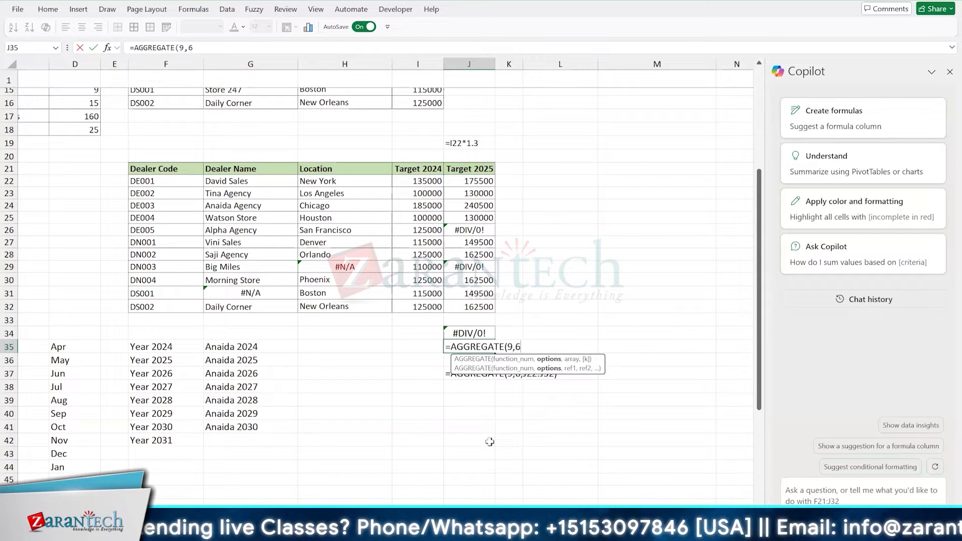
text(,)
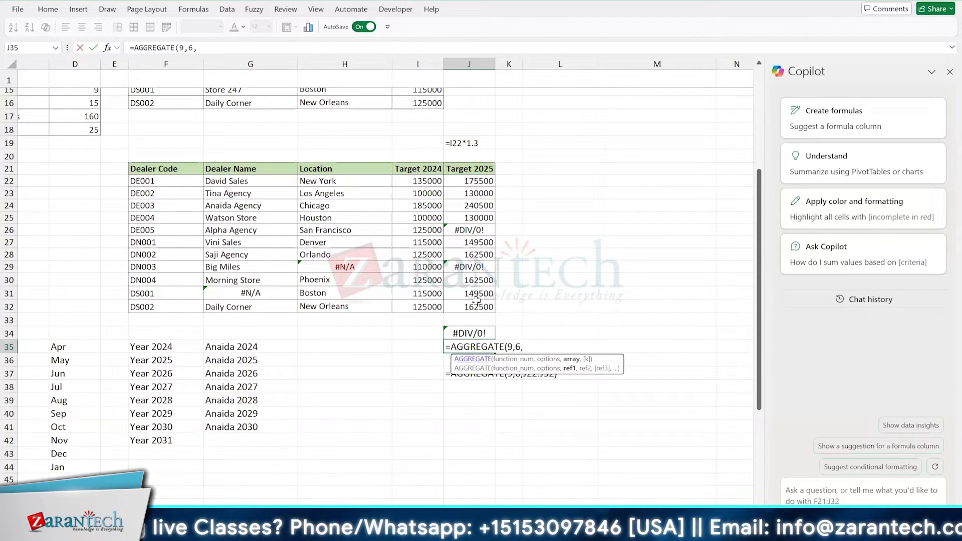
drag(476, 306, 468, 181)
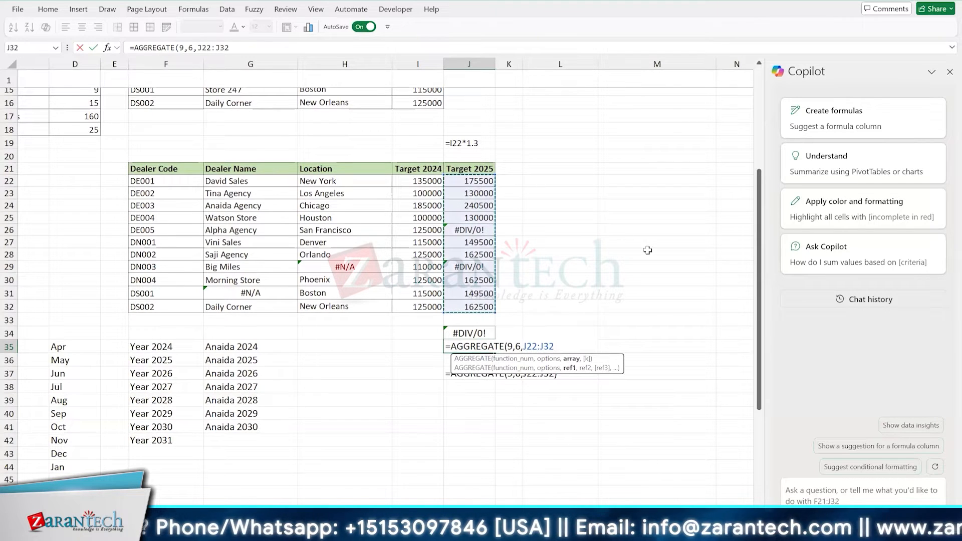
text())
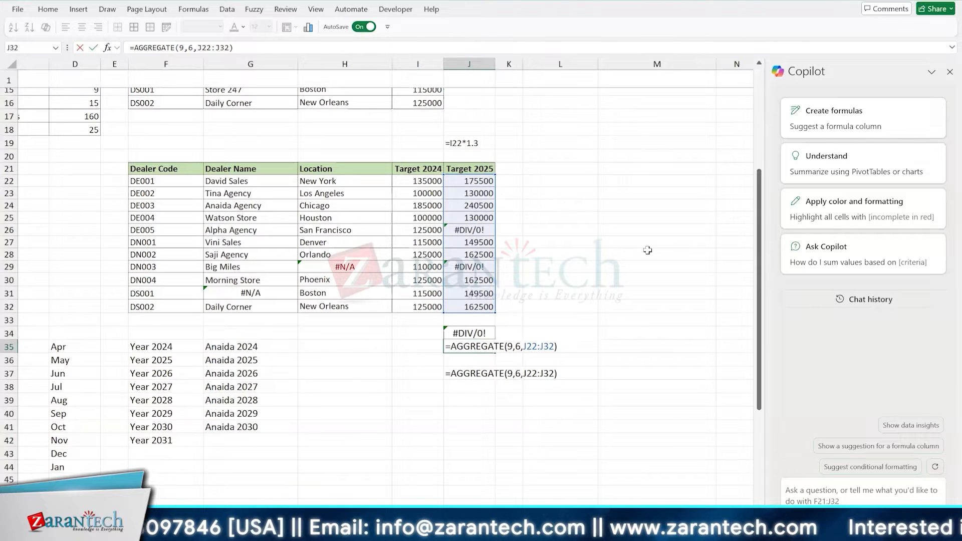
key(ctrl+Return)
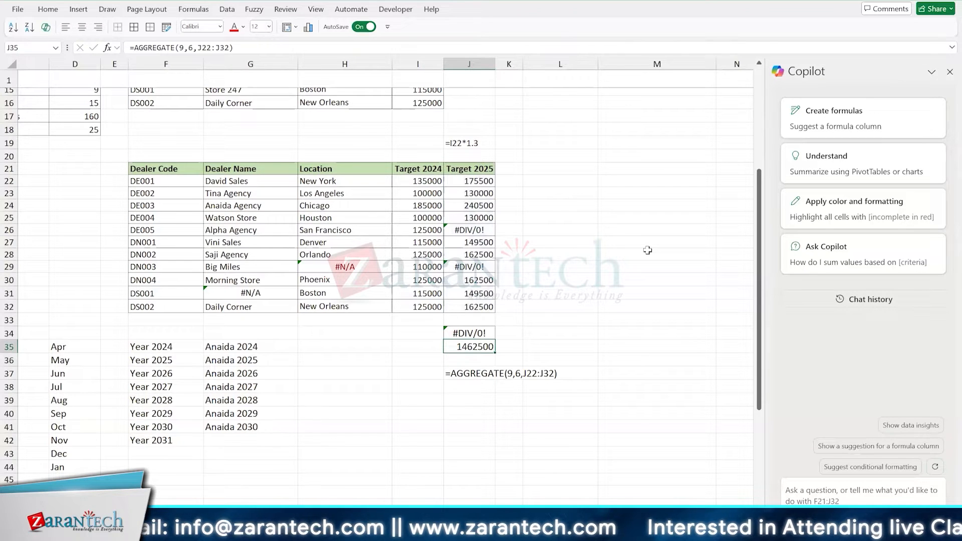
click(390, 228)
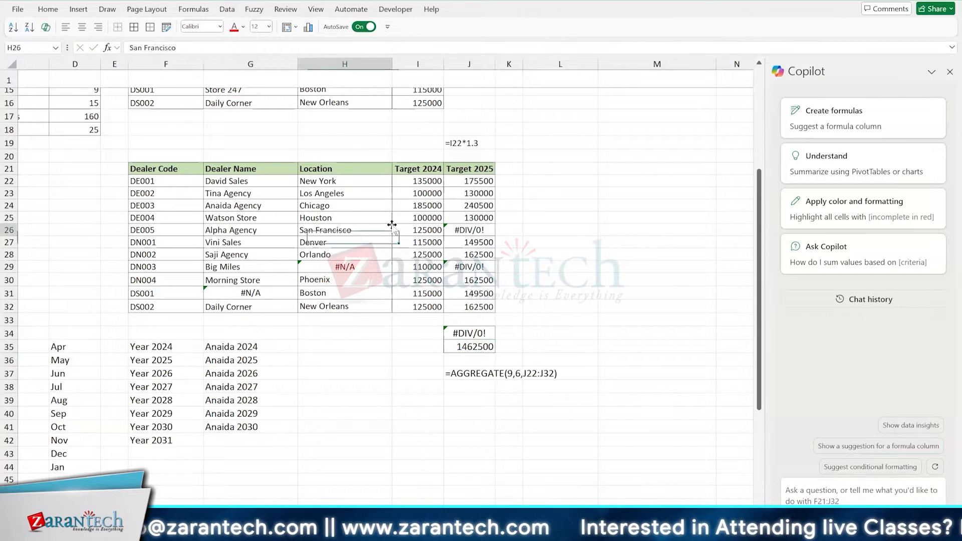
click(429, 252)
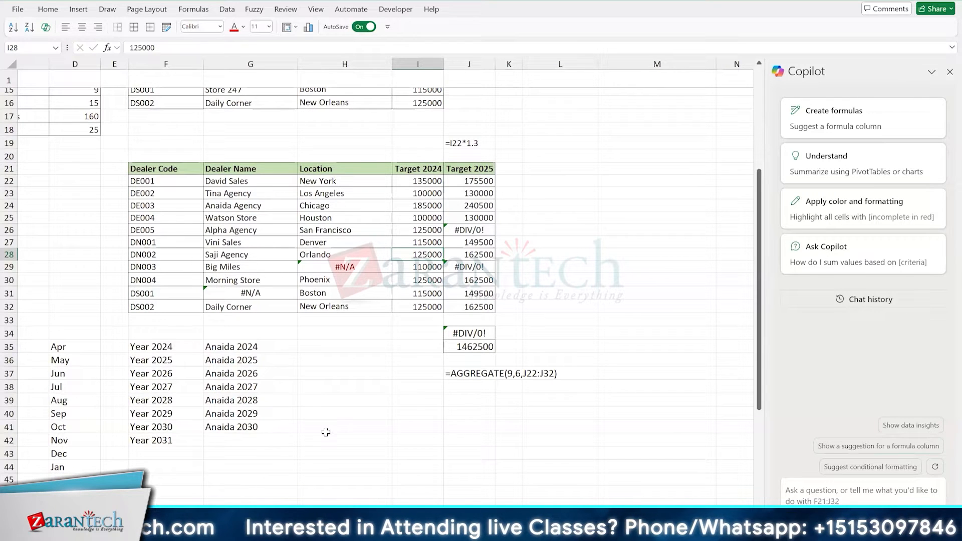
click(365, 209)
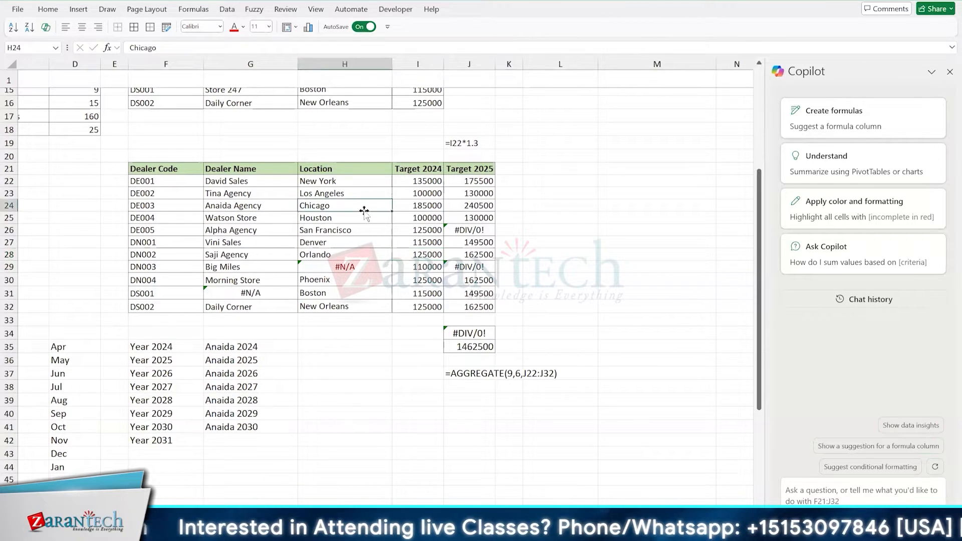
click(371, 226)
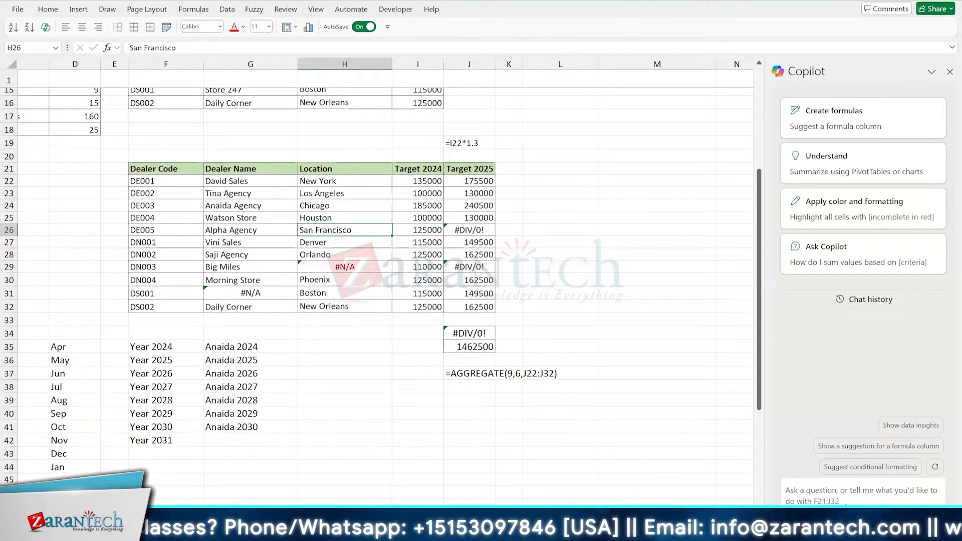
click(369, 245)
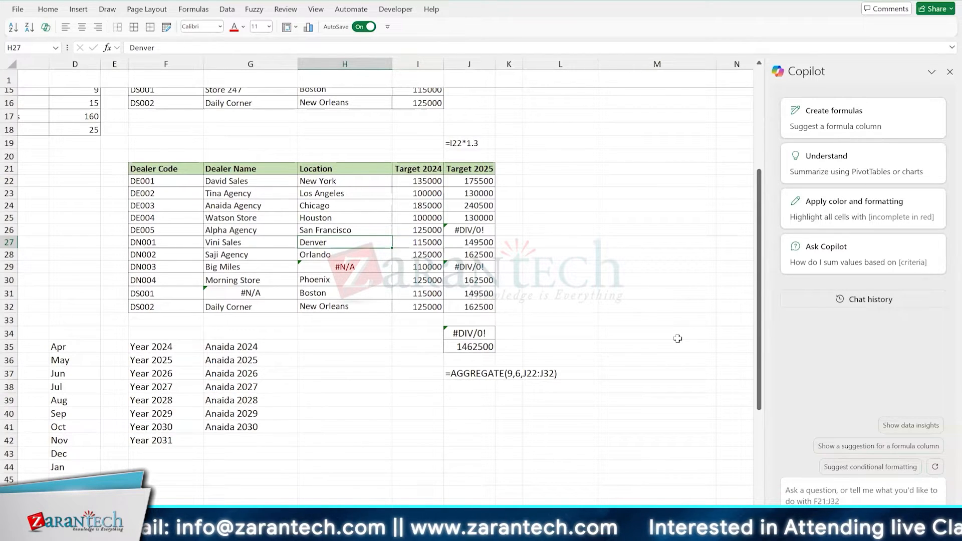
- Ask Copilot to "highlight errors in the data"
text(highlight errors in the data)
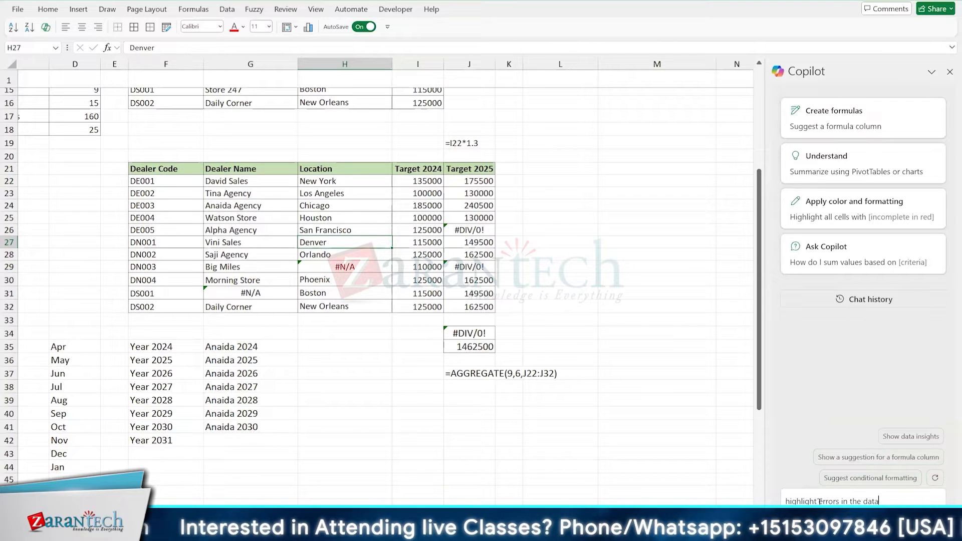
key(Return)
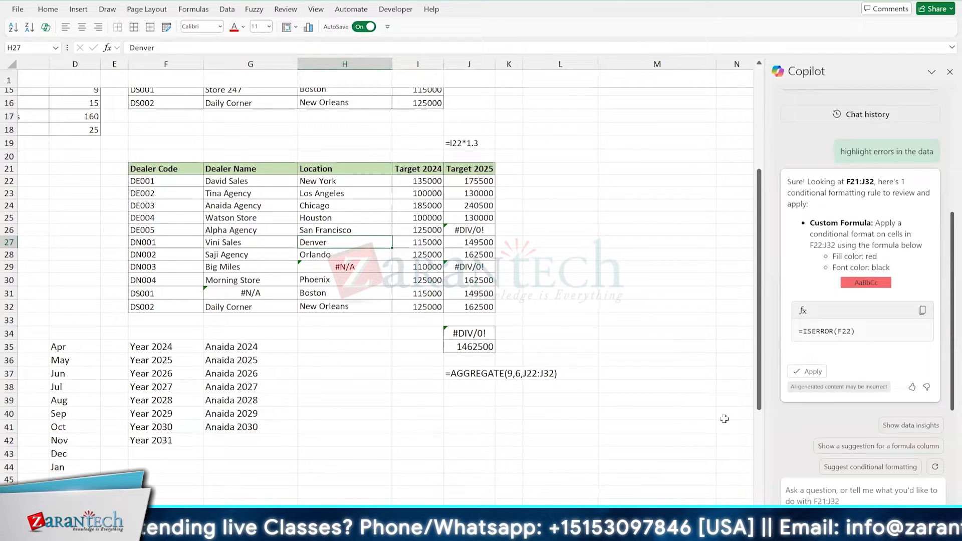
- Apply Copilot's suggested conditional formatting rule =ISERROR(F22), with red fill and black font, to the cells F22:J32
click(809, 372)
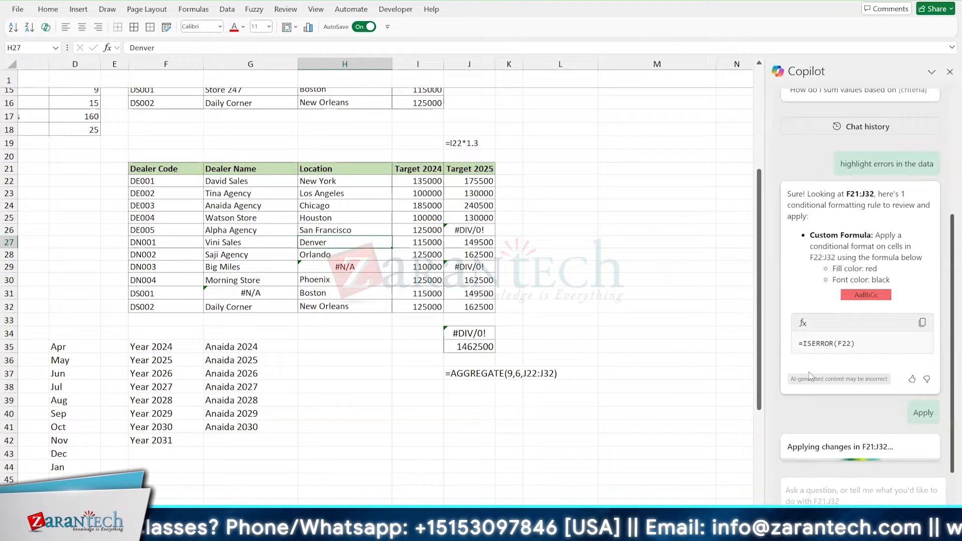
click(385, 219)
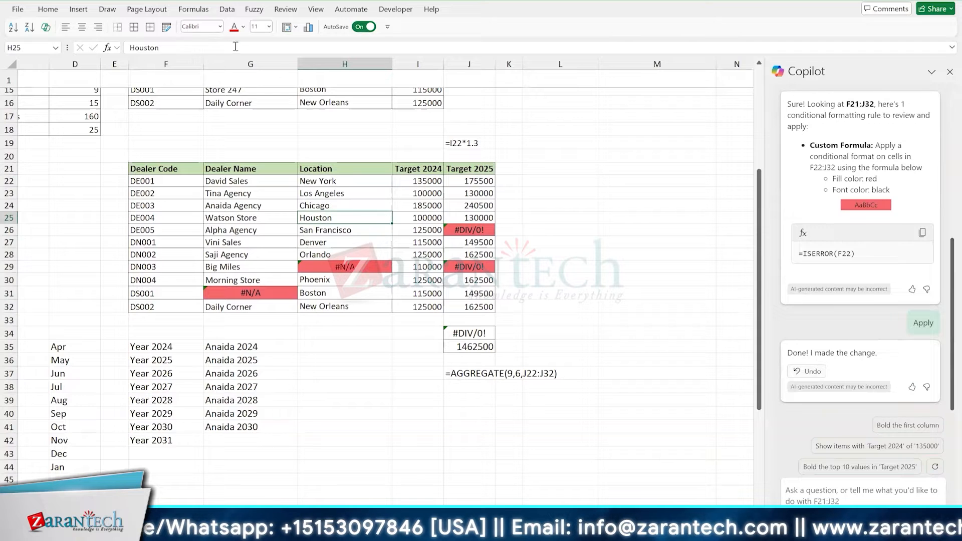
click(48, 9)
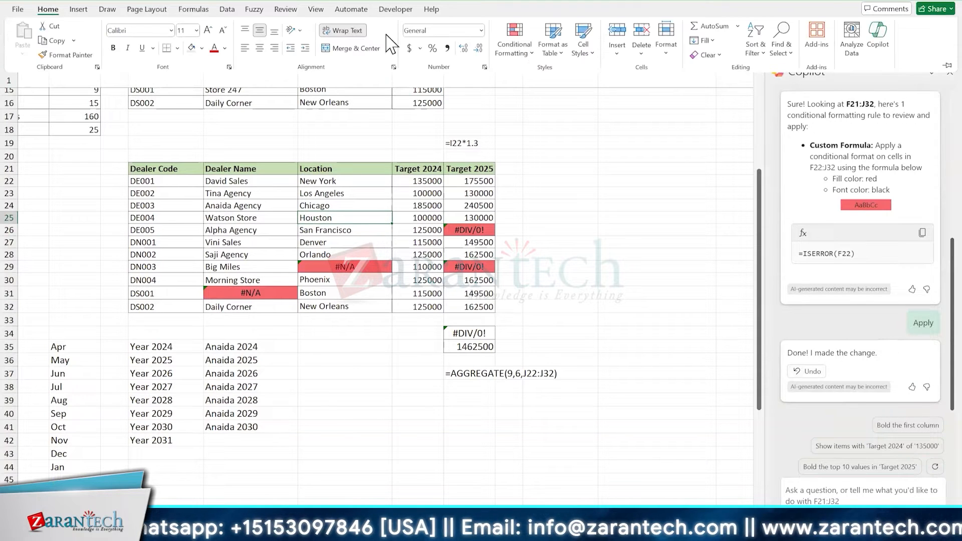
click(514, 46)
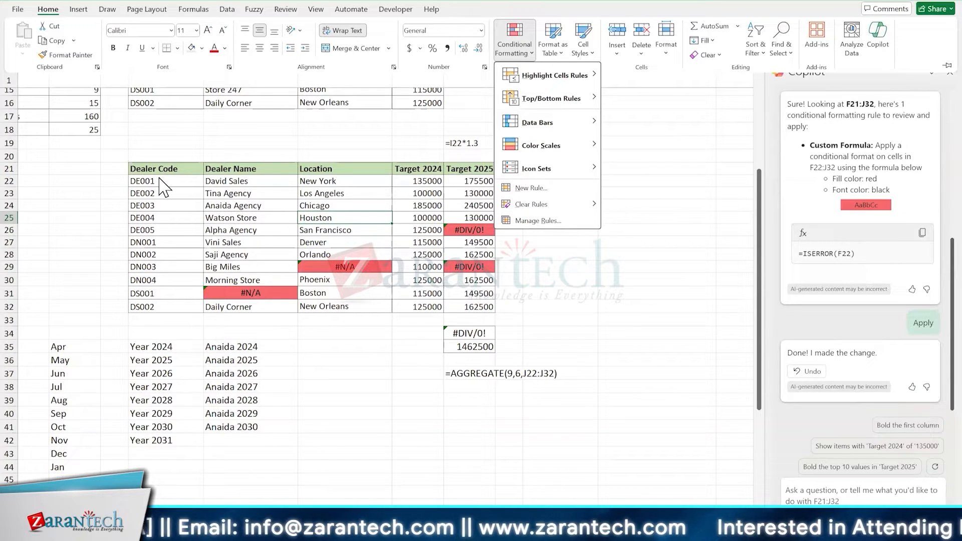
key(Escape)
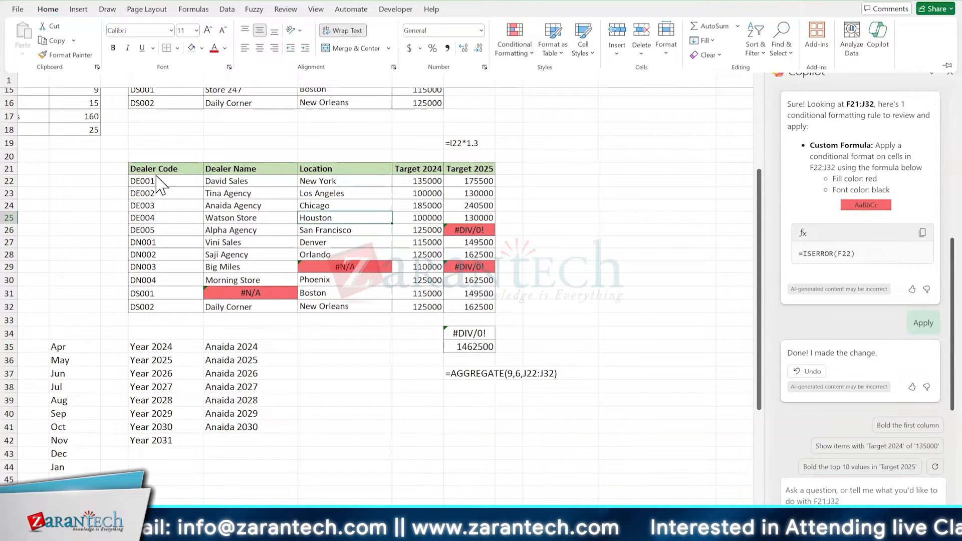
key(Escape)
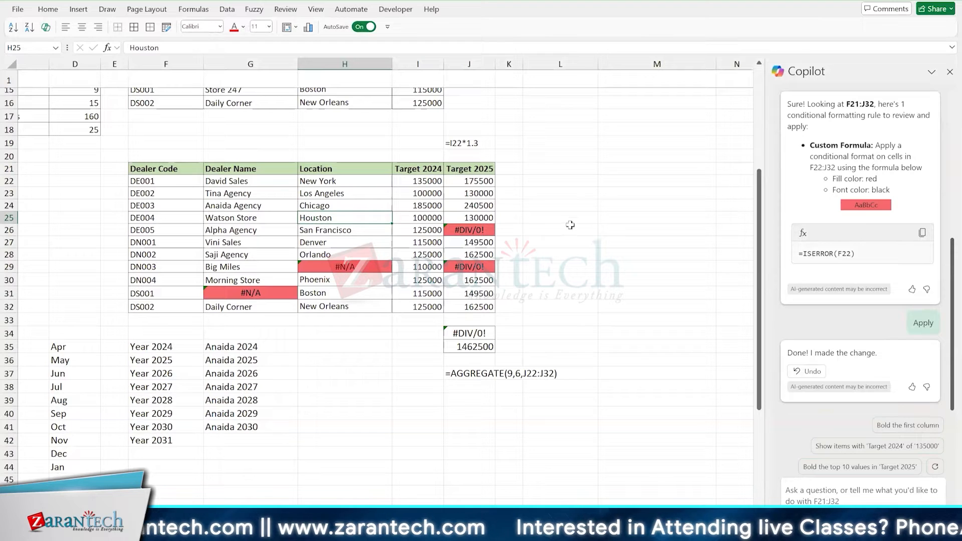
- Review the conditional formatting rule applied to the dealer table, including its rule type, formula, format and range, and close the rules manager
click(435, 197)
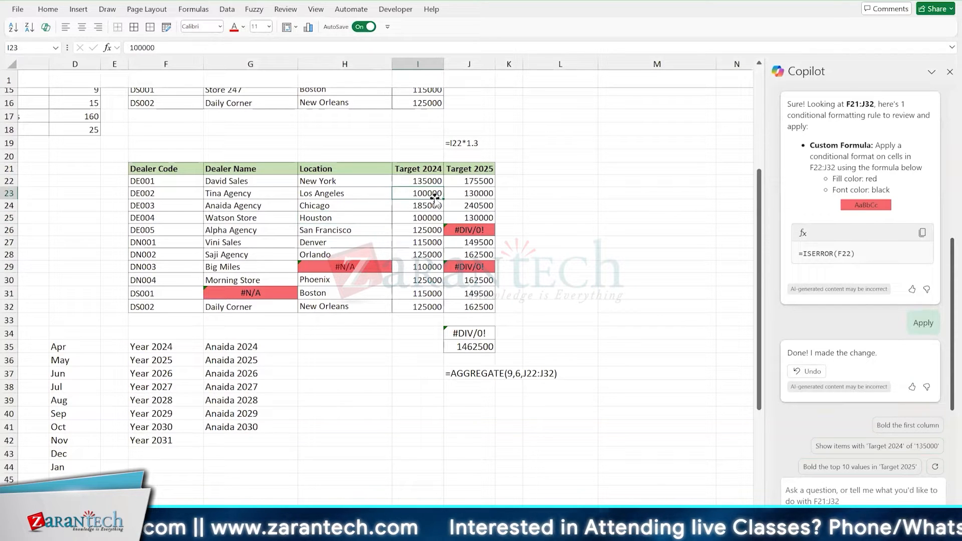
key(ctrl+F1)
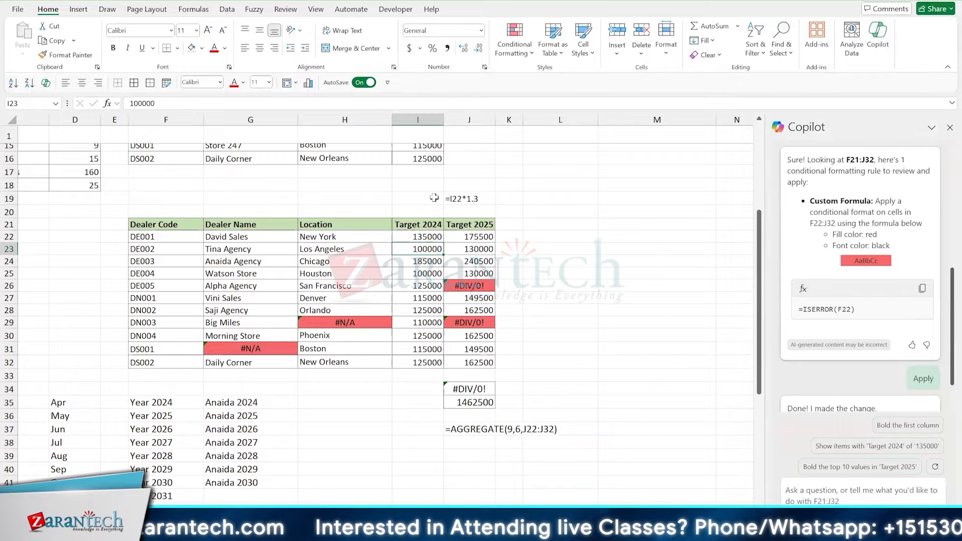
click(513, 54)
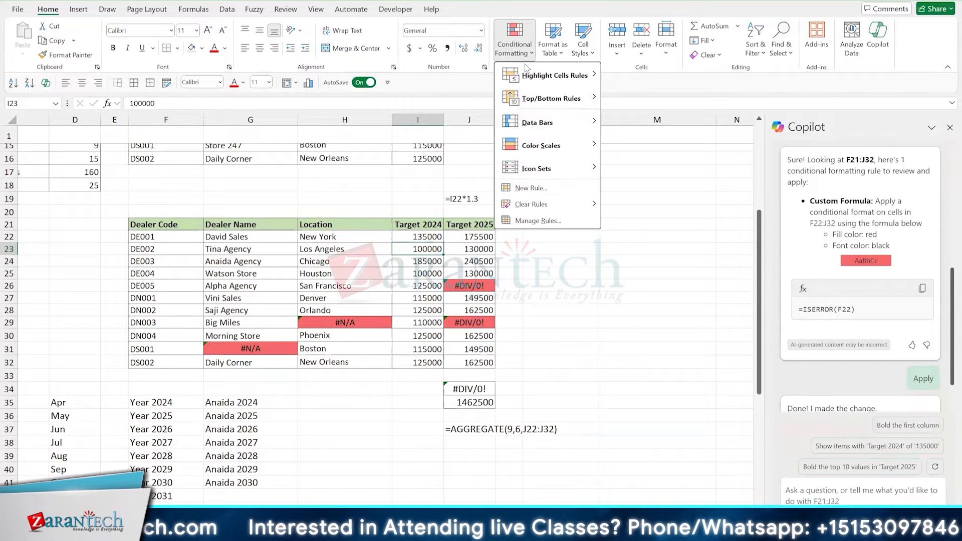
click(564, 221)
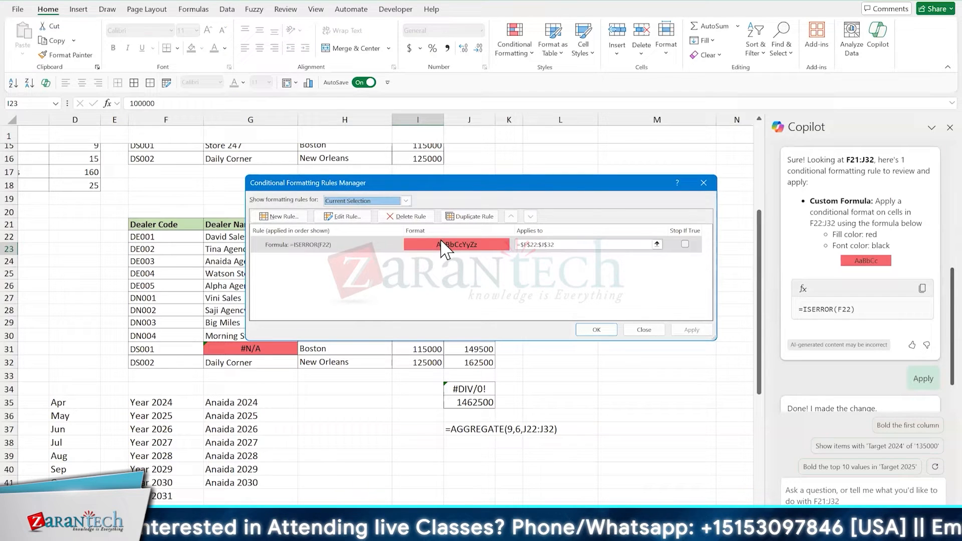
click(387, 247)
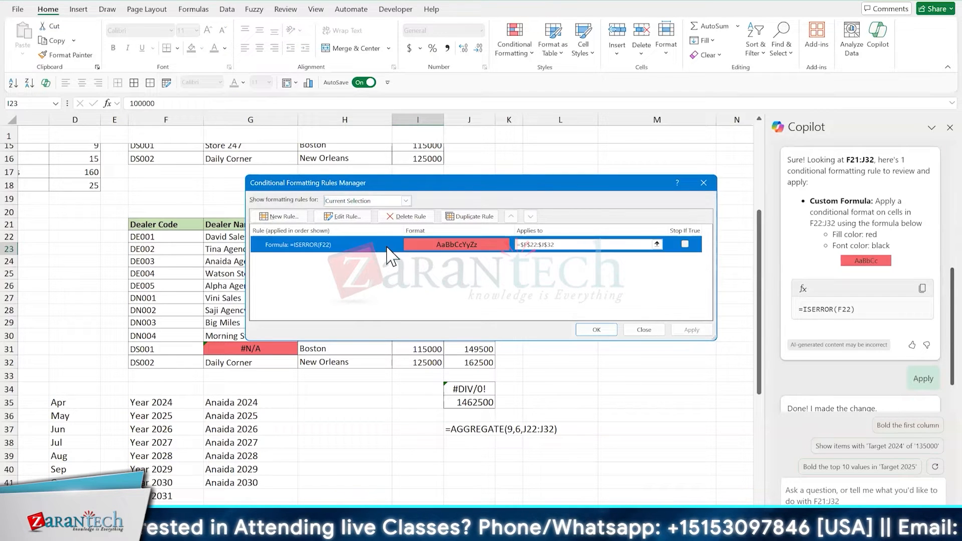
click(363, 218)
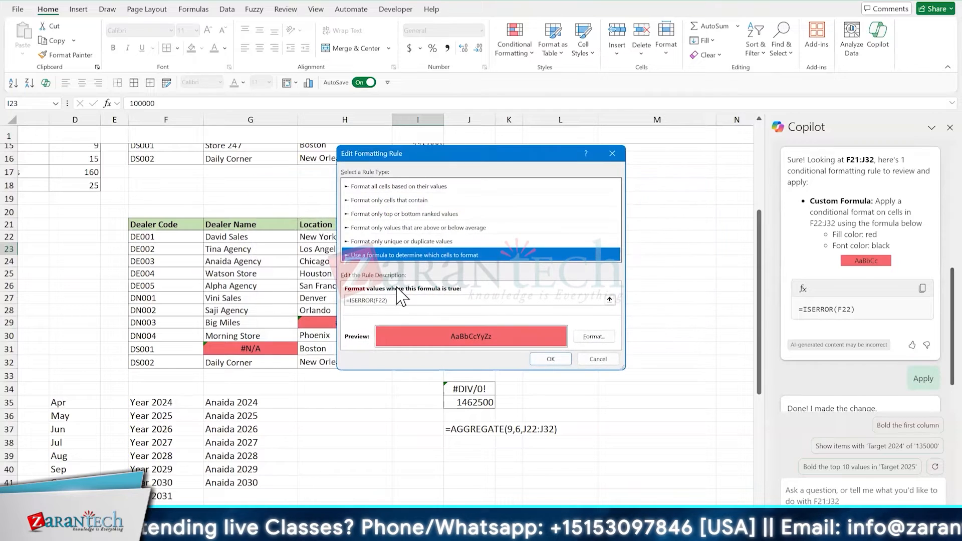
click(596, 360)
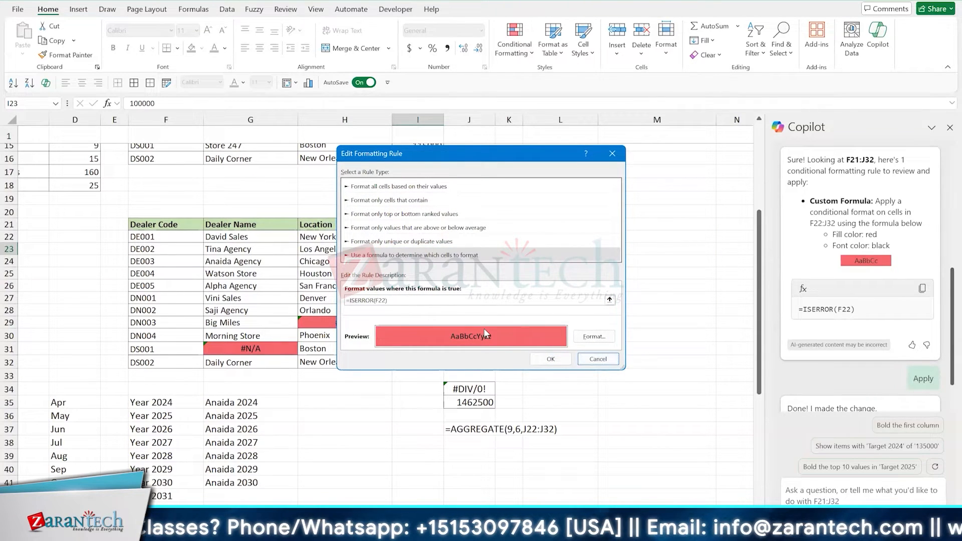
click(598, 358)
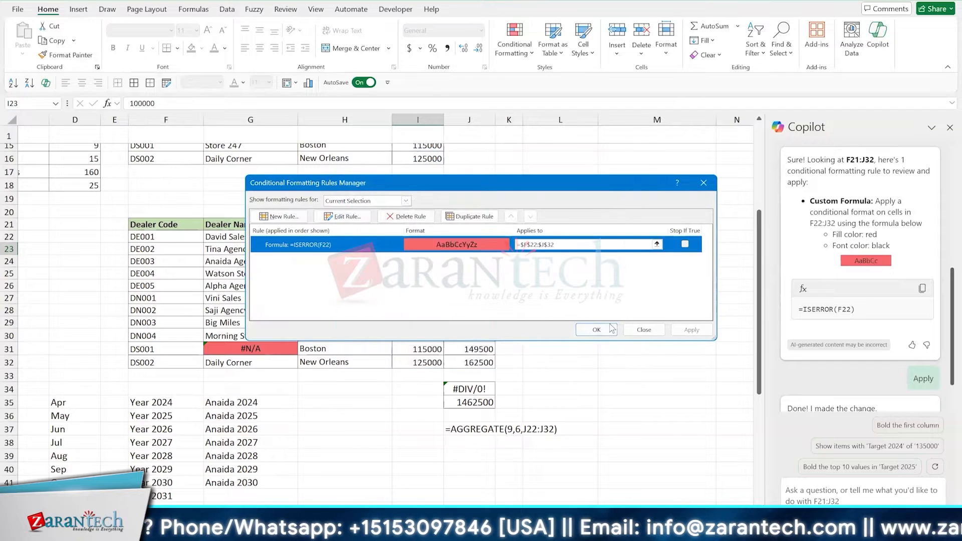
click(637, 332)
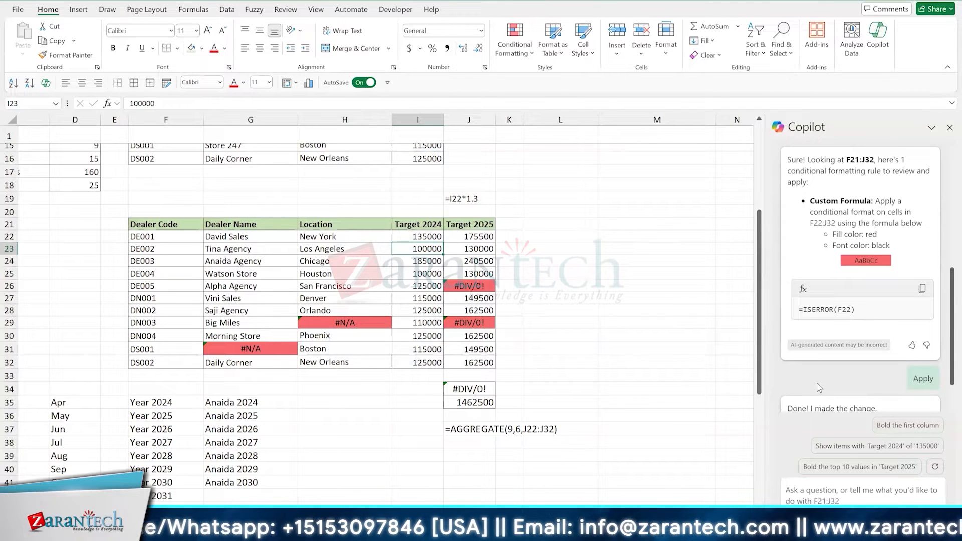
scroll(819, 388, down, 2)
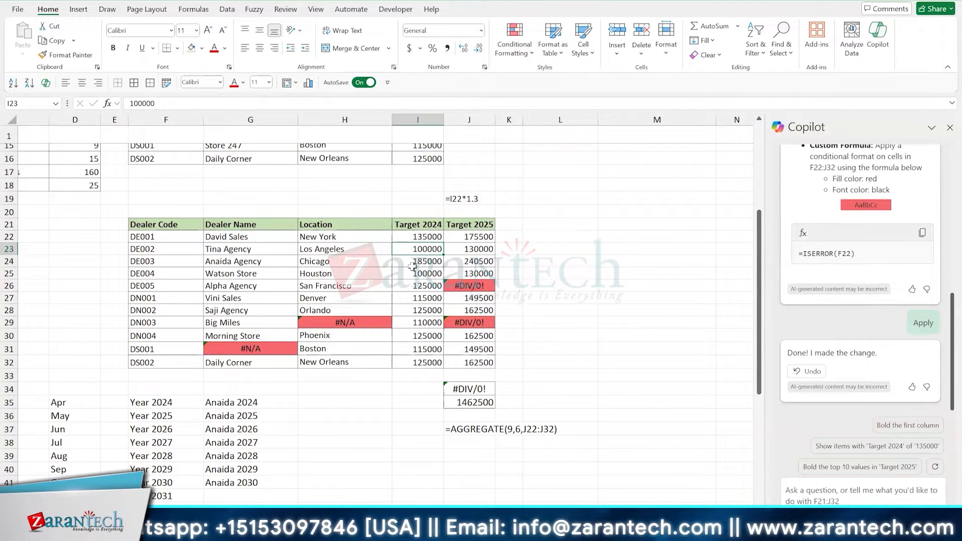
click(411, 263)
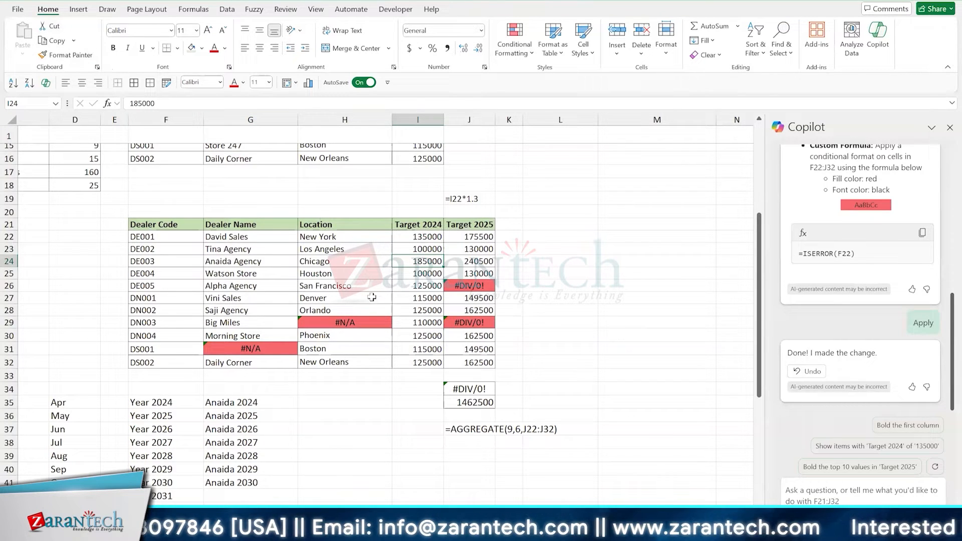
click(360, 282)
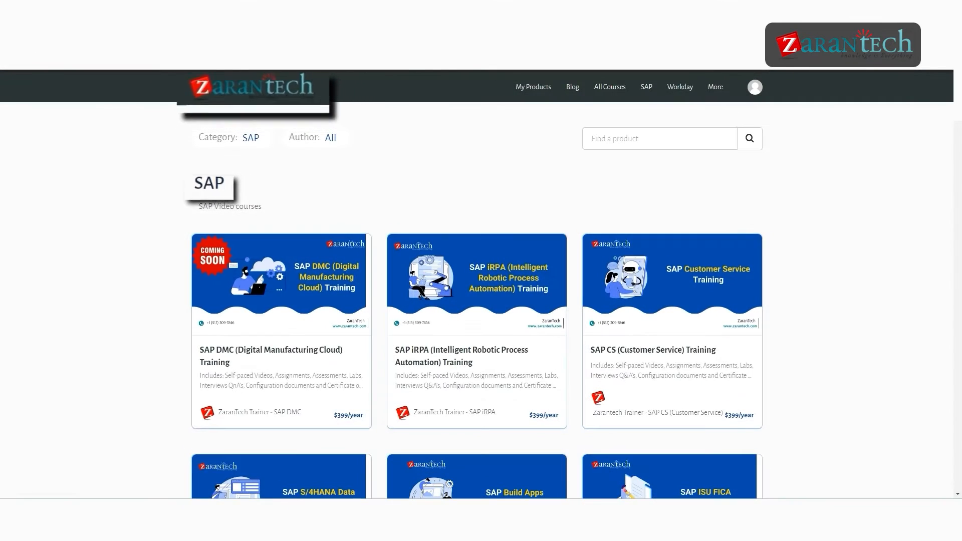
scroll(477, 284, down, 3)
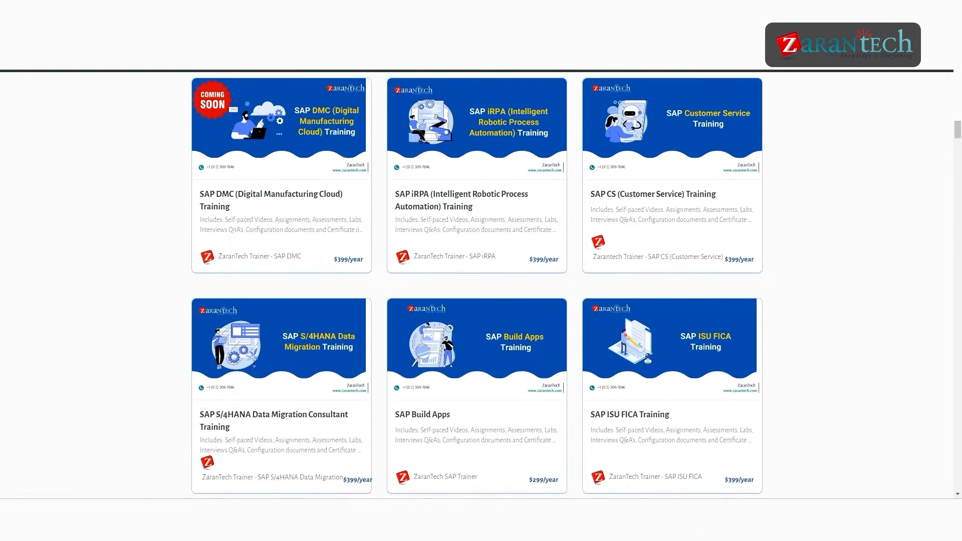
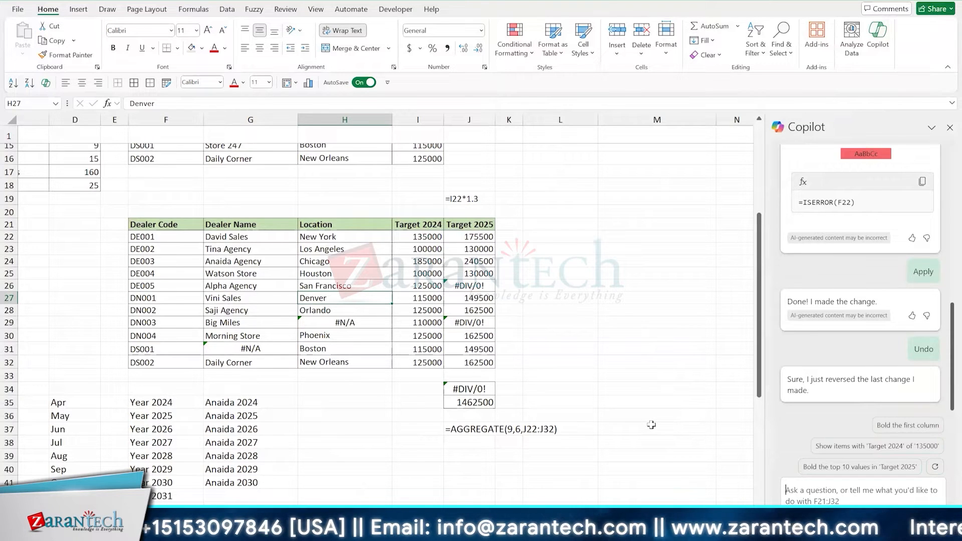
- Have Copilot highlight errors in the data with orange fill and black font, applying its =ISERROR(F22) rule and undoing it
text(highlight errors in the data using fil)
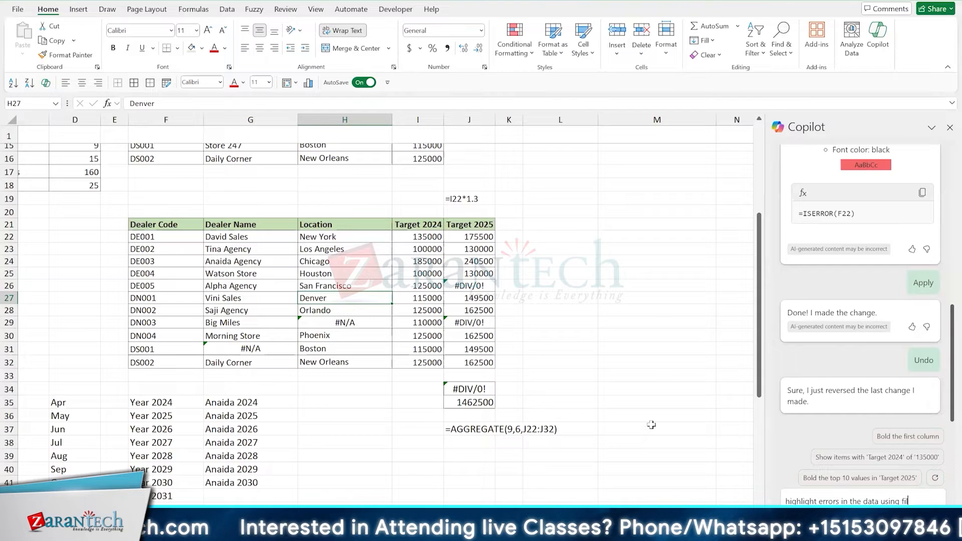
text(orange and font color as black)
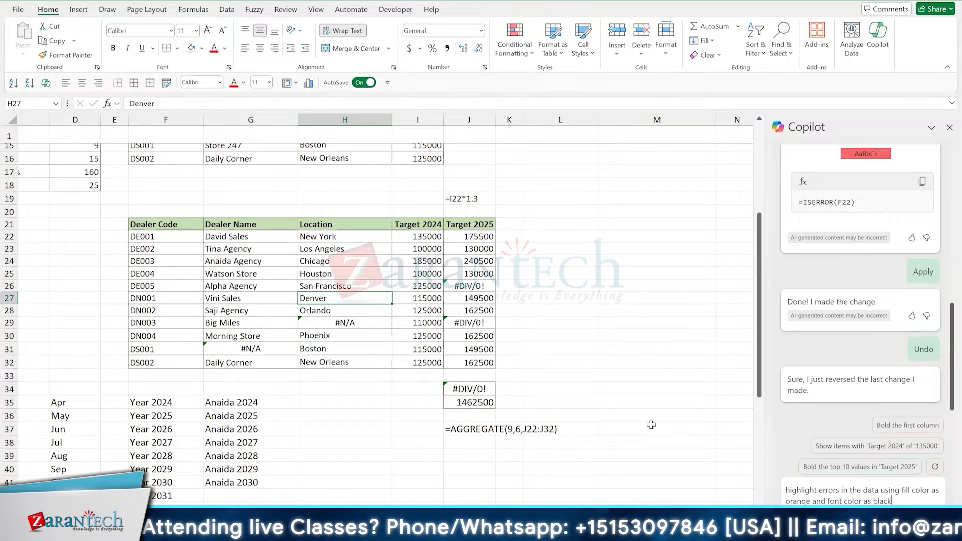
key(Return)
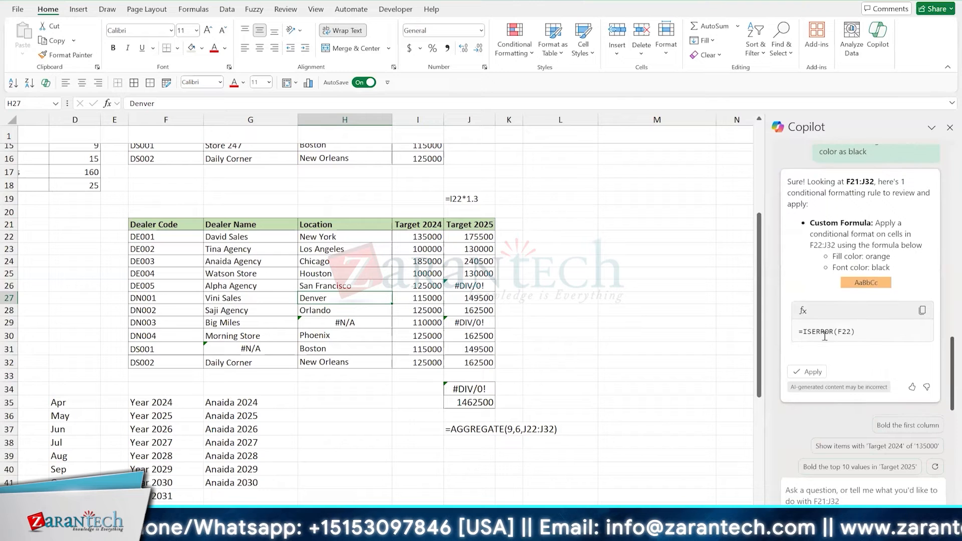
click(808, 371)
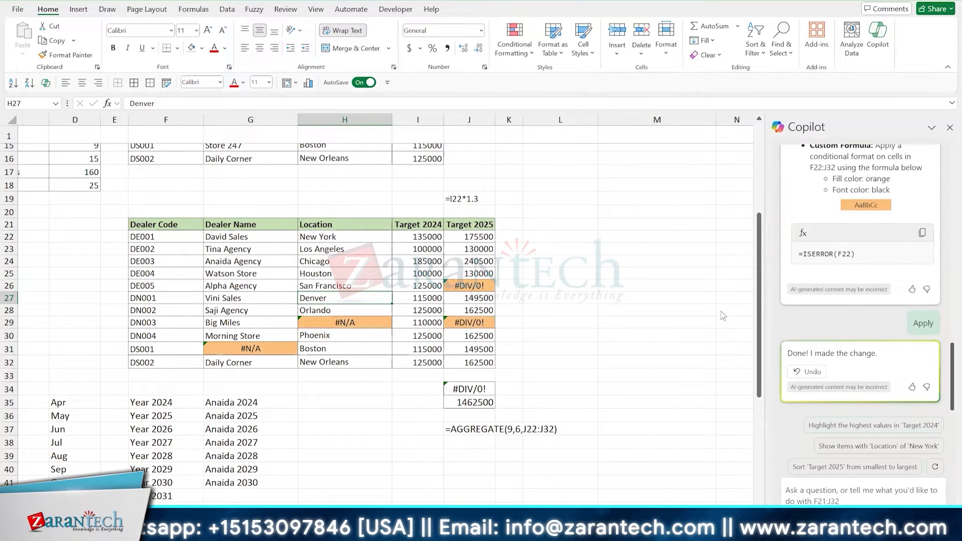
click(809, 372)
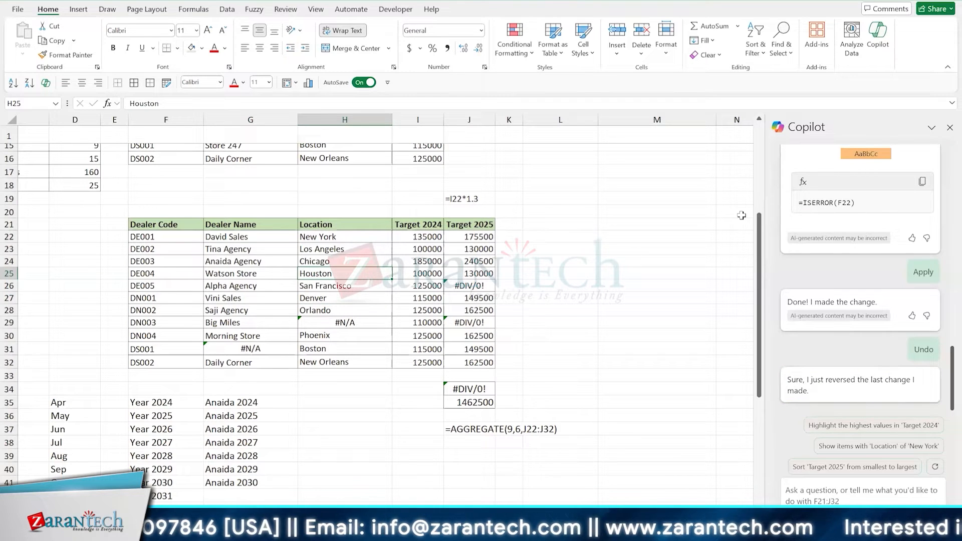
- Close the Copilot pane and return to the dealer table
click(949, 129)
click(362, 286)
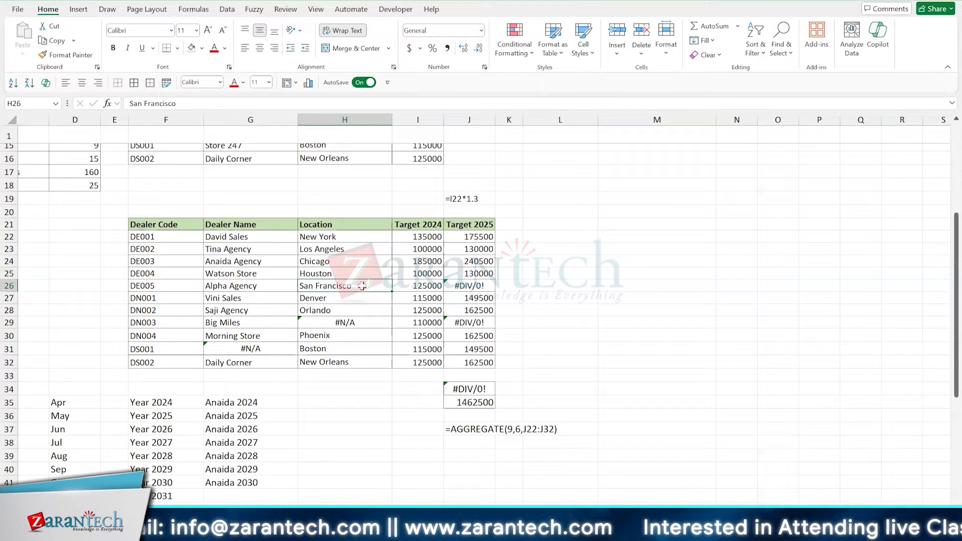
key(Left)
key(Up)
key(Up)
key(Up)
key(Up)
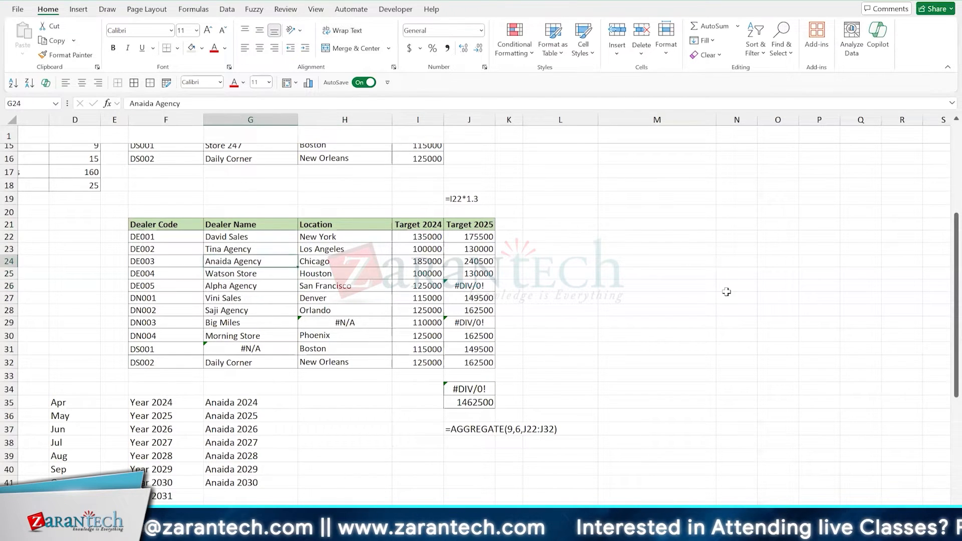
key(Left)
key(Down)
key(Down)
key(Down)
key(Down)
key(Down)
key(Down)
key(Down)
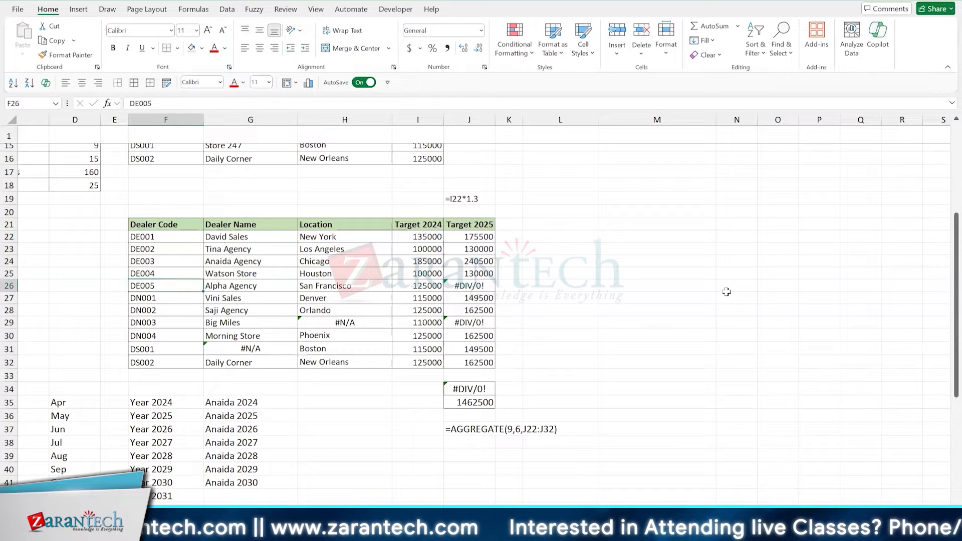
key(Up)
key(Up)
key(Up)
key(Up)
key(Up)
key(Up)
key(Up)
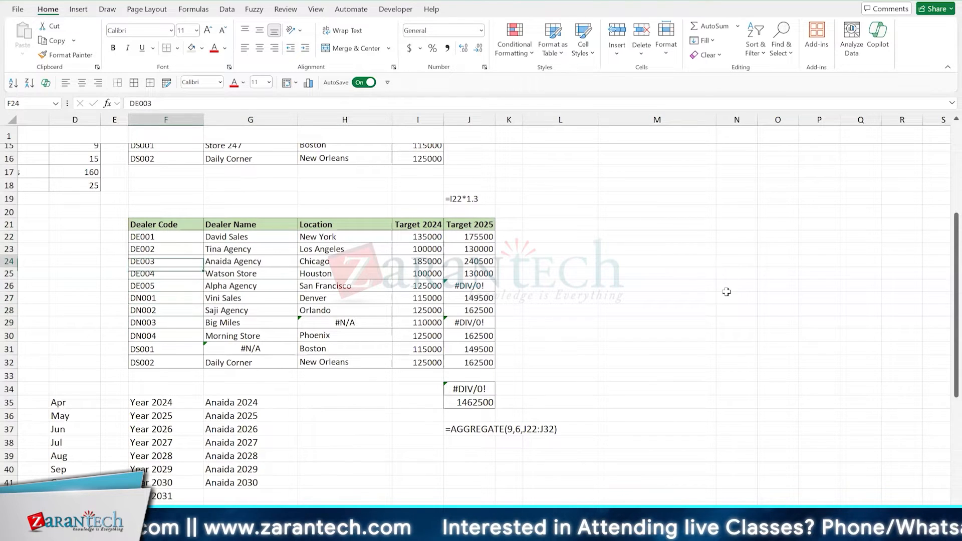
key(Right)
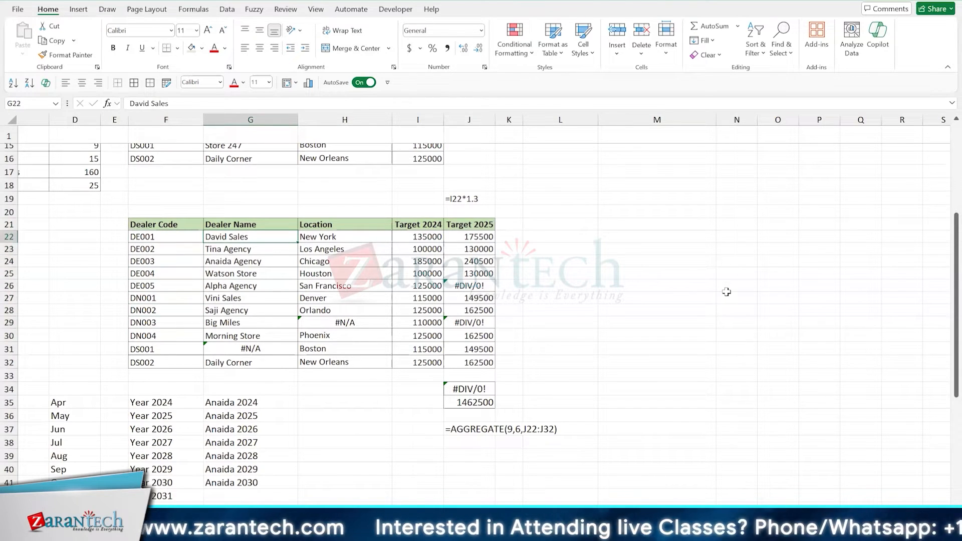
key(ctrl+shift+Right)
key(ctrl+shift+Down)
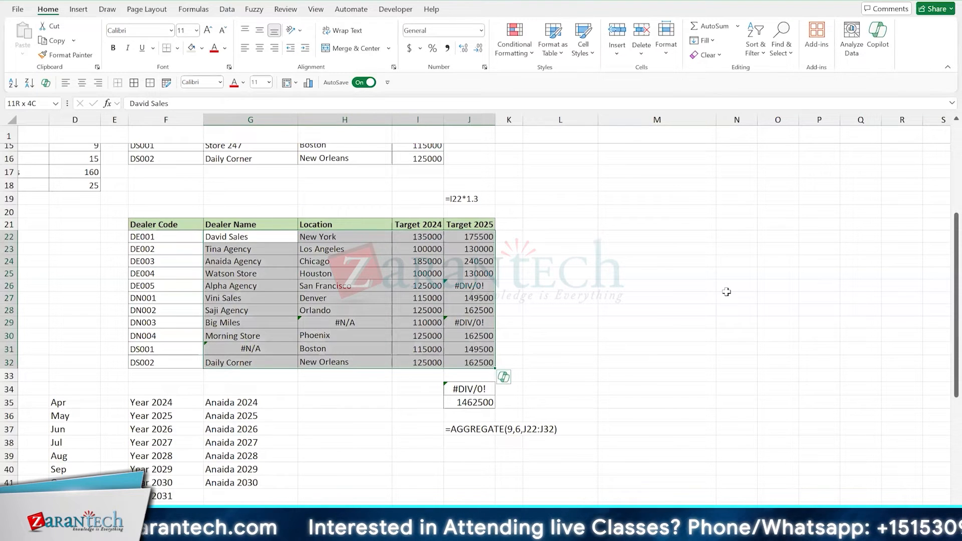
click(515, 56)
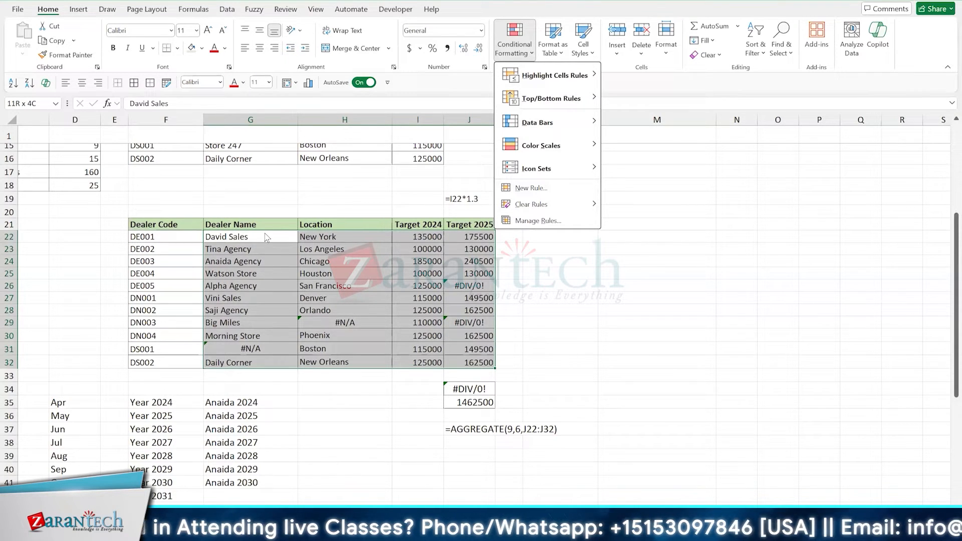
click(545, 187)
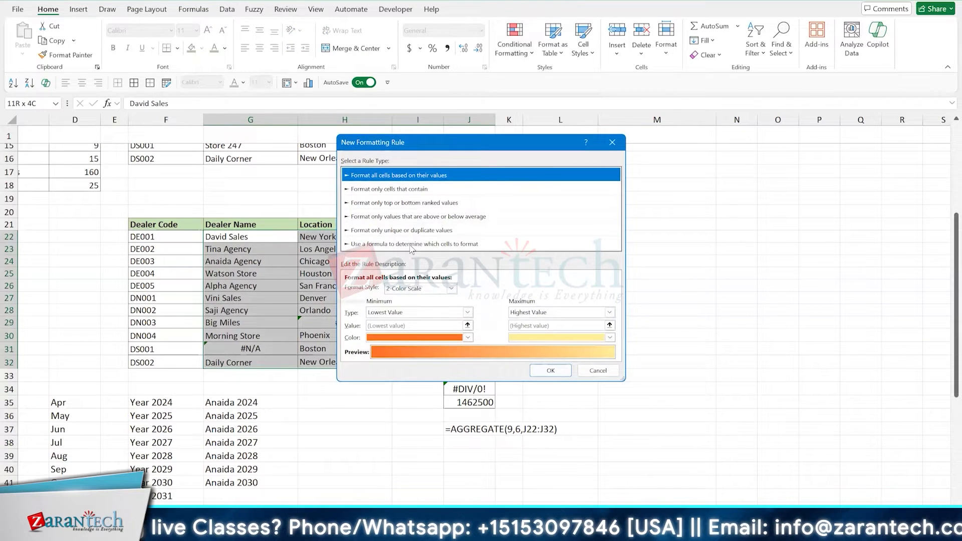
click(409, 244)
click(598, 347)
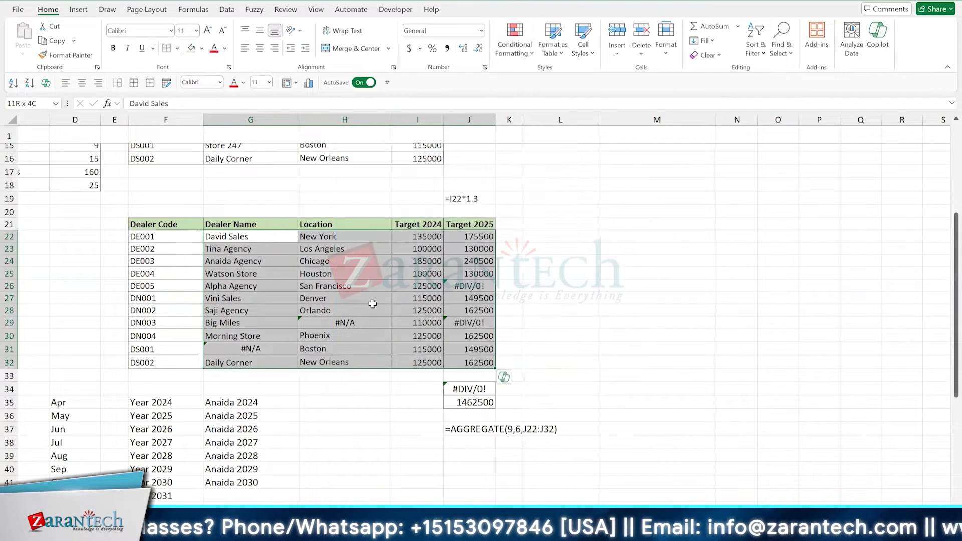
click(369, 299)
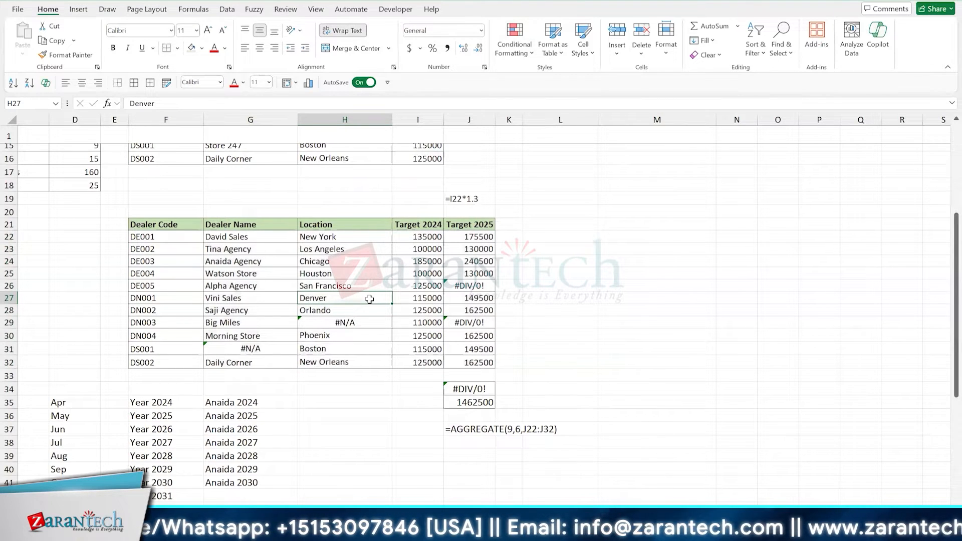
- Start a formula-based conditional formatting rule for G22:J32 with the formula =ISERROR(G22), and copy the formula text
drag(258, 237, 466, 360)
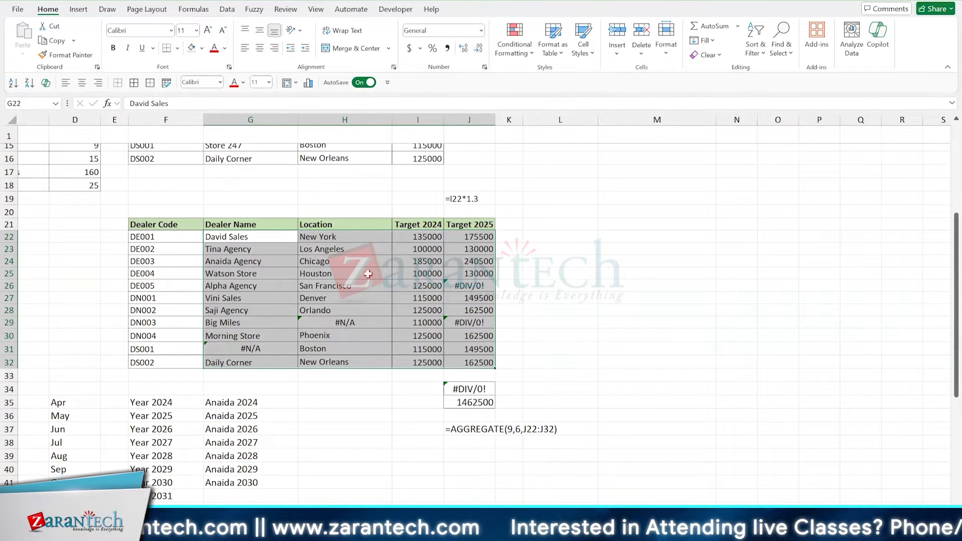
click(516, 50)
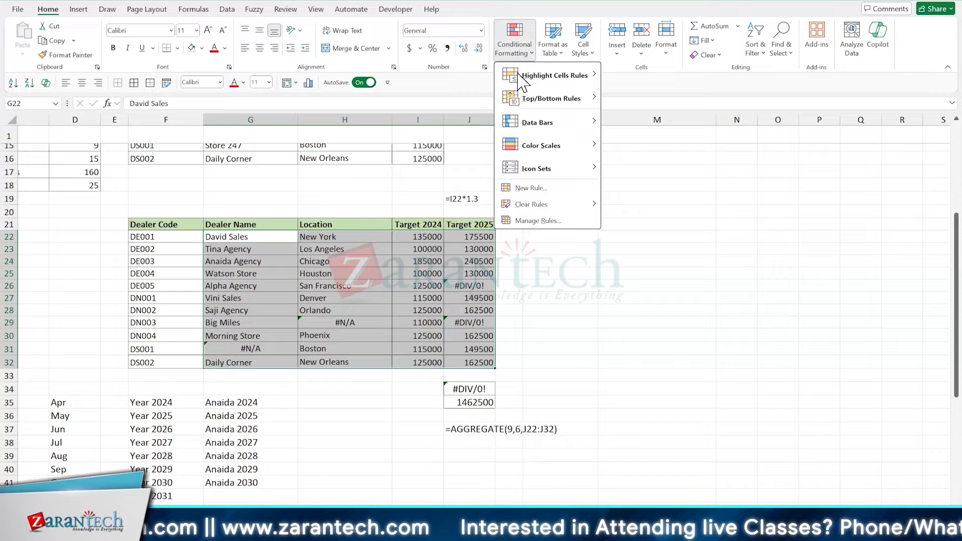
click(540, 188)
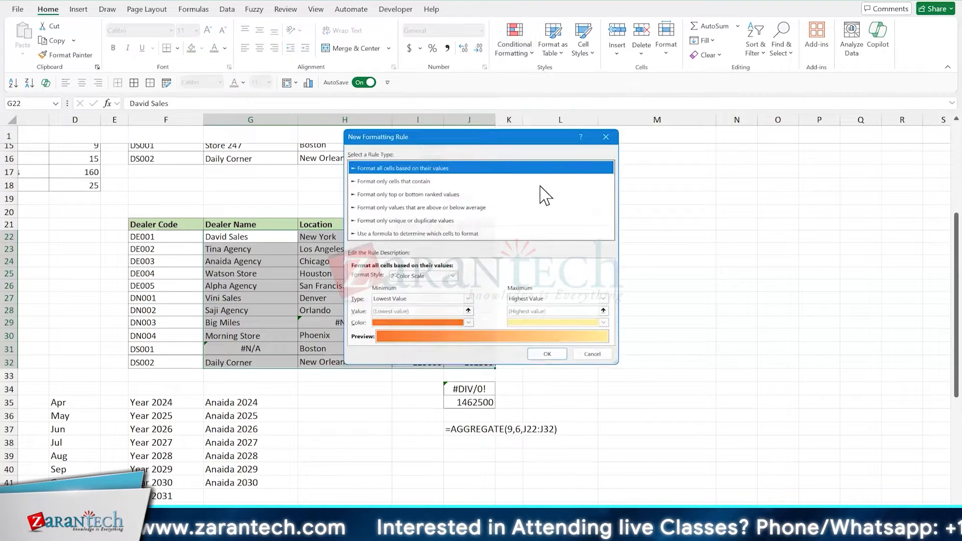
click(385, 233)
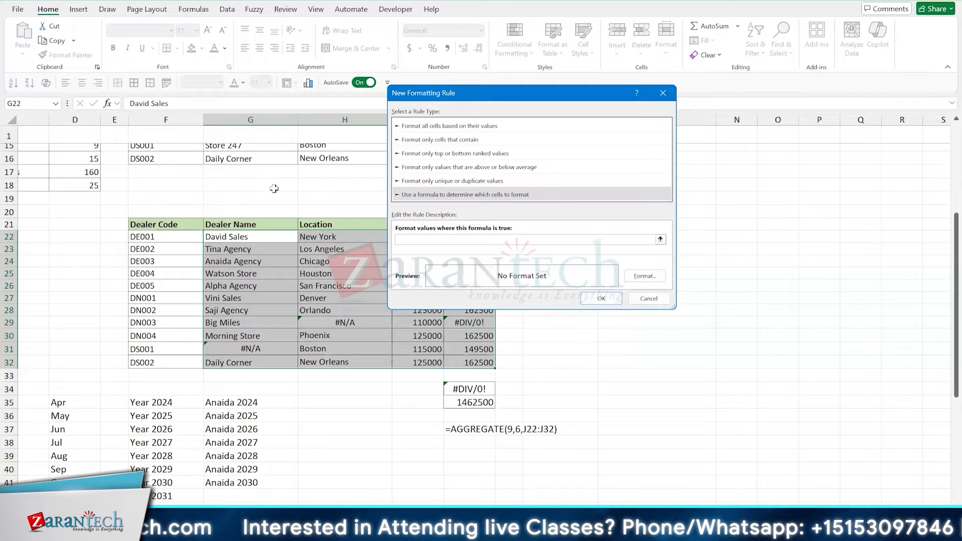
text(=ISERROR()
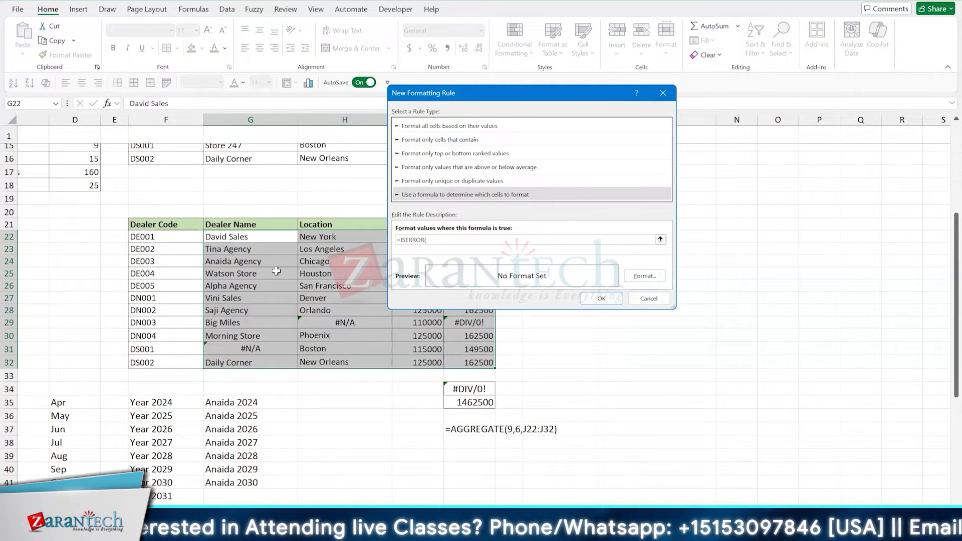
text(G22)
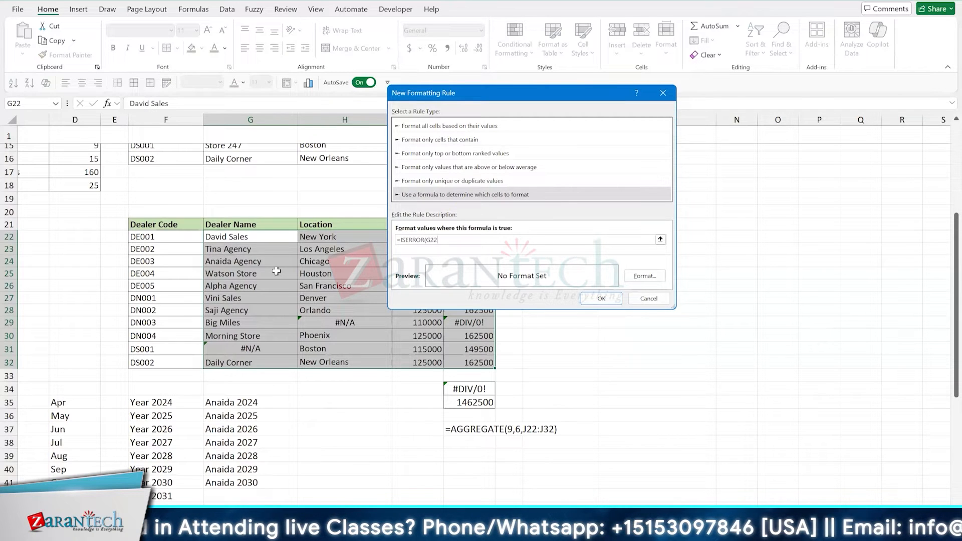
text())
key(ctrl+a)
key(ctrl+c)
key(End)
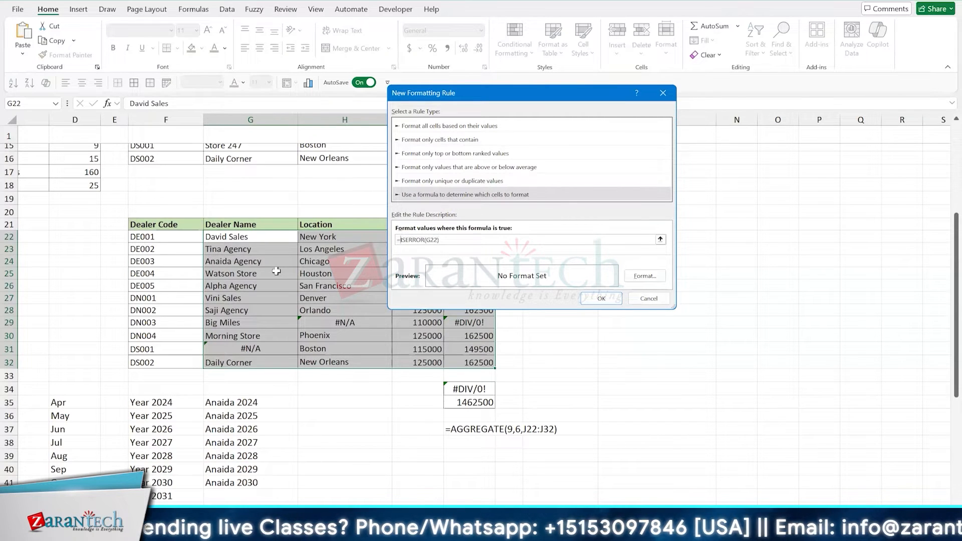
- Set the rule's format to a light orange fill and apply the rule to the selected cells
click(651, 279)
click(406, 165)
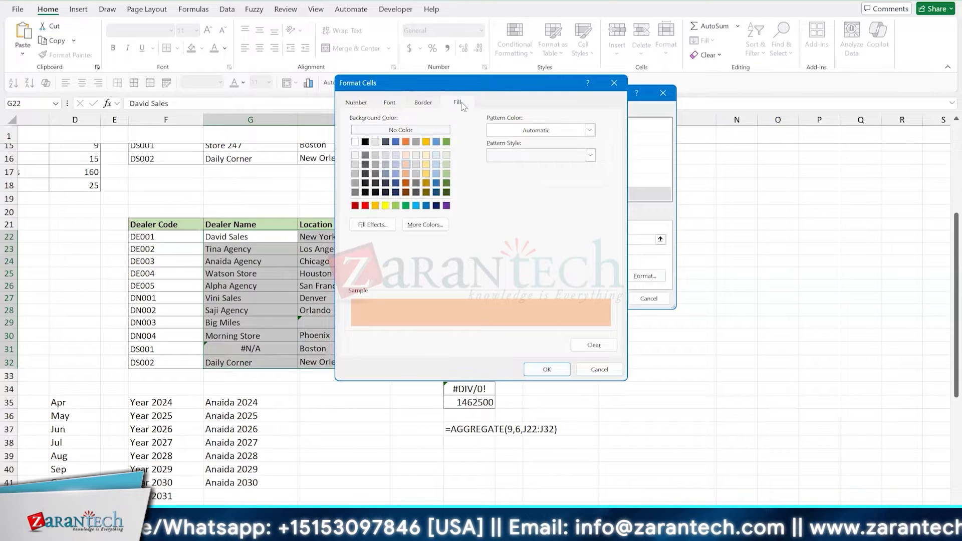
click(547, 370)
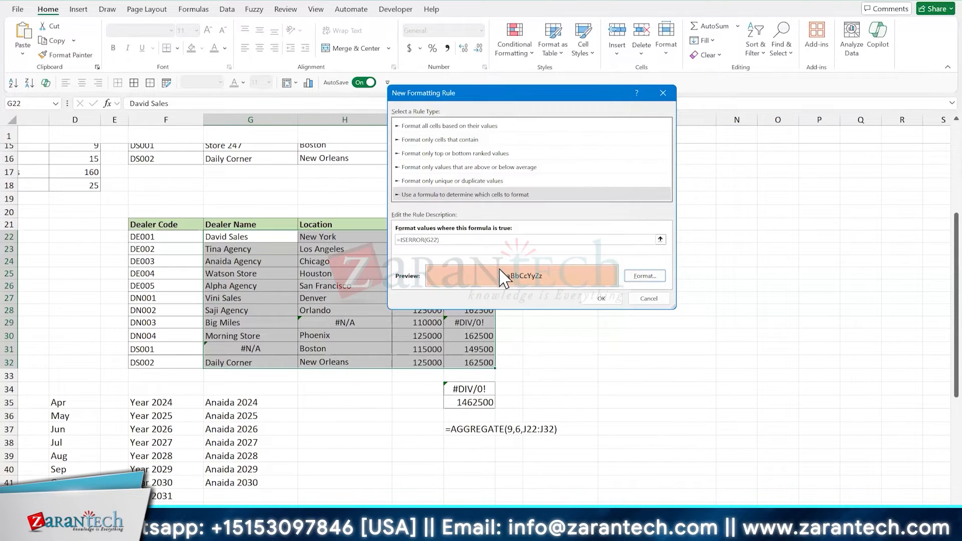
click(600, 299)
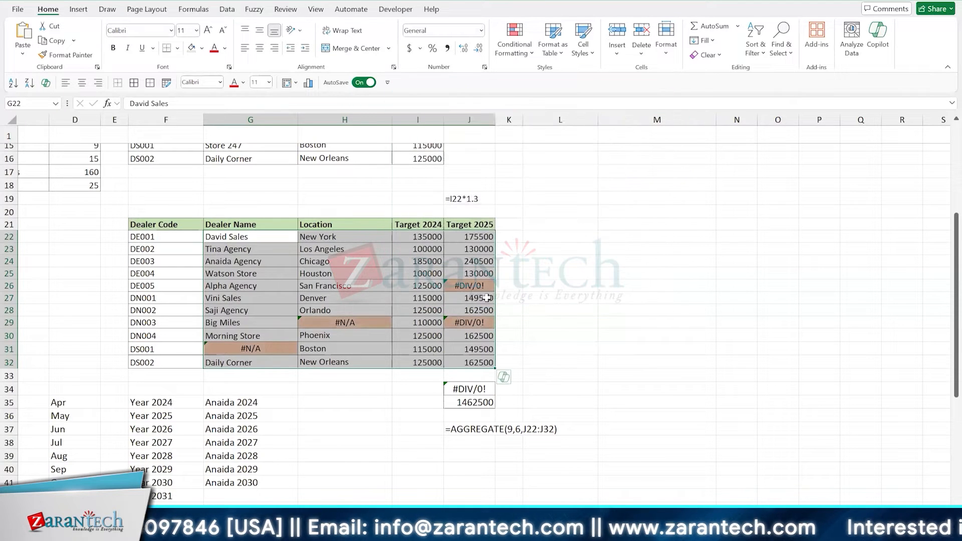
- Test the error highlighting by entering the deliberately misspelled formula =UPPPER(F25) in H25
click(353, 279)
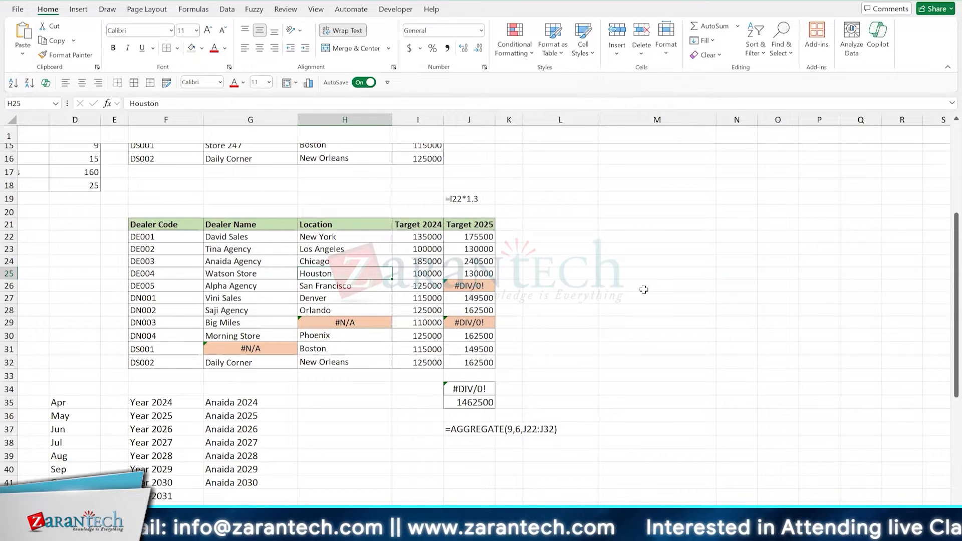
text(=U)
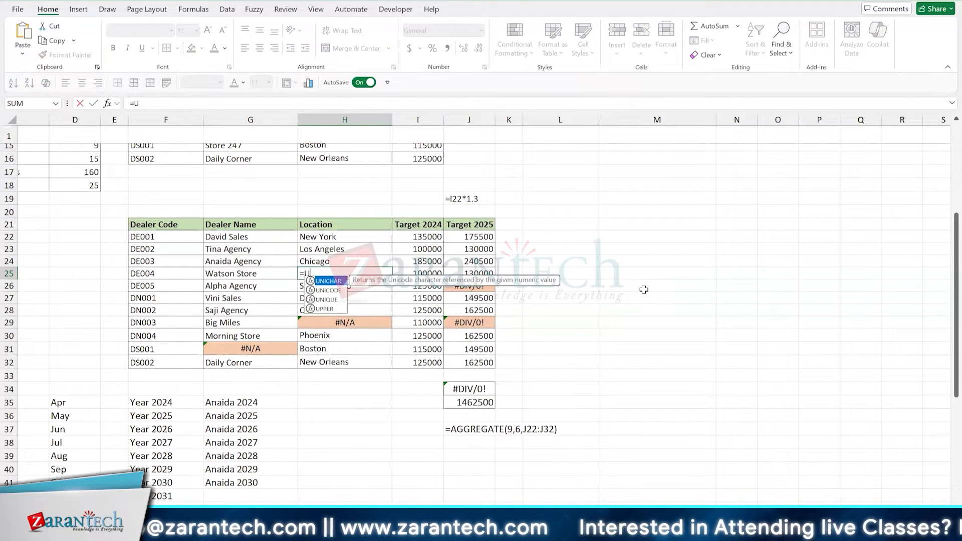
text(PPPER()
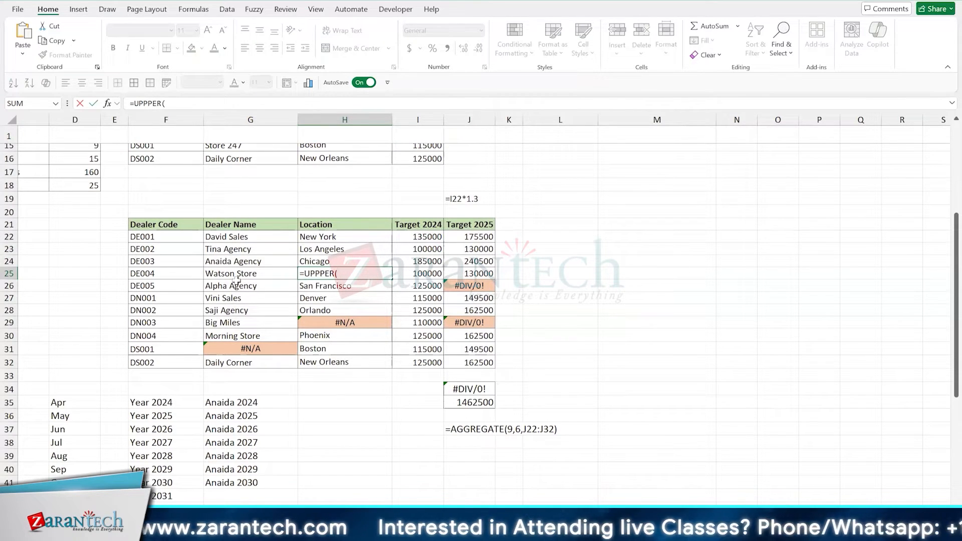
click(147, 274)
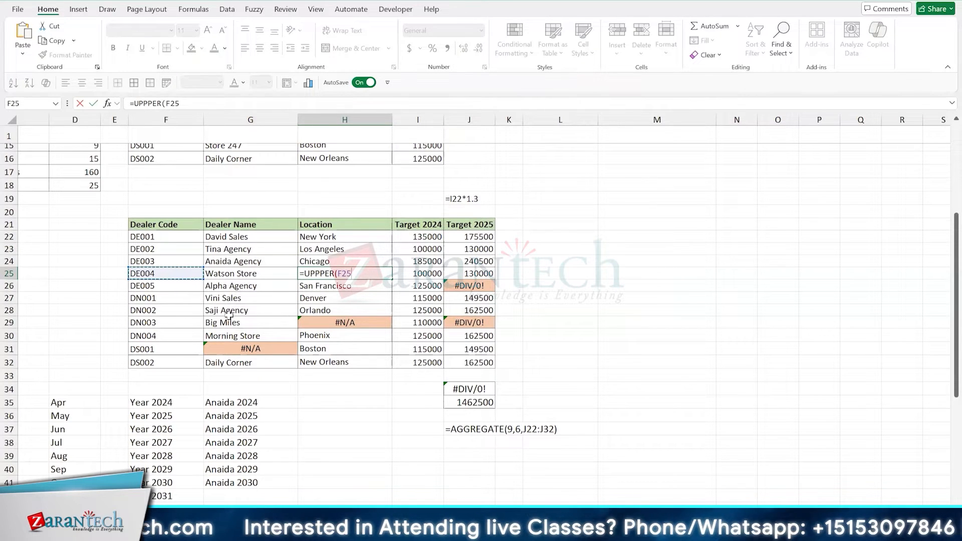
text())
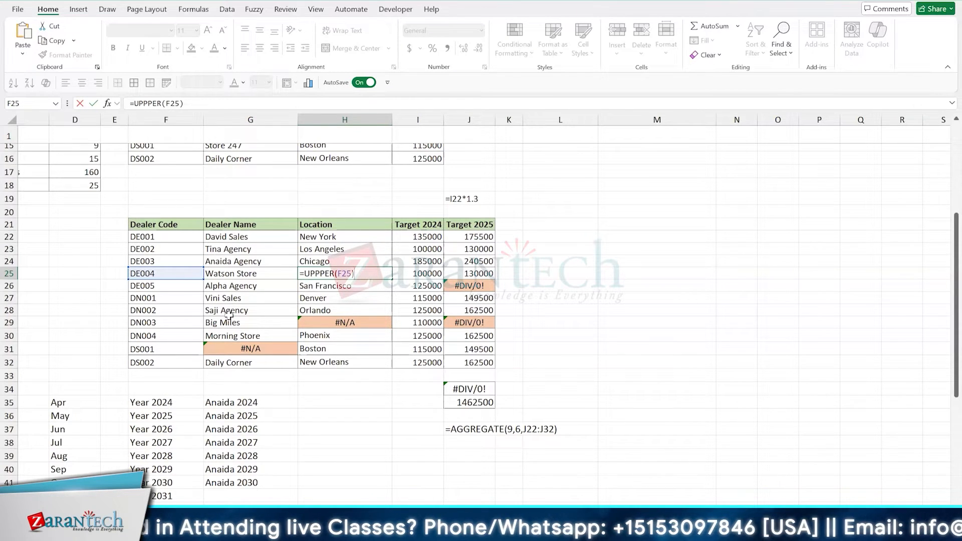
key(ctrl+Return)
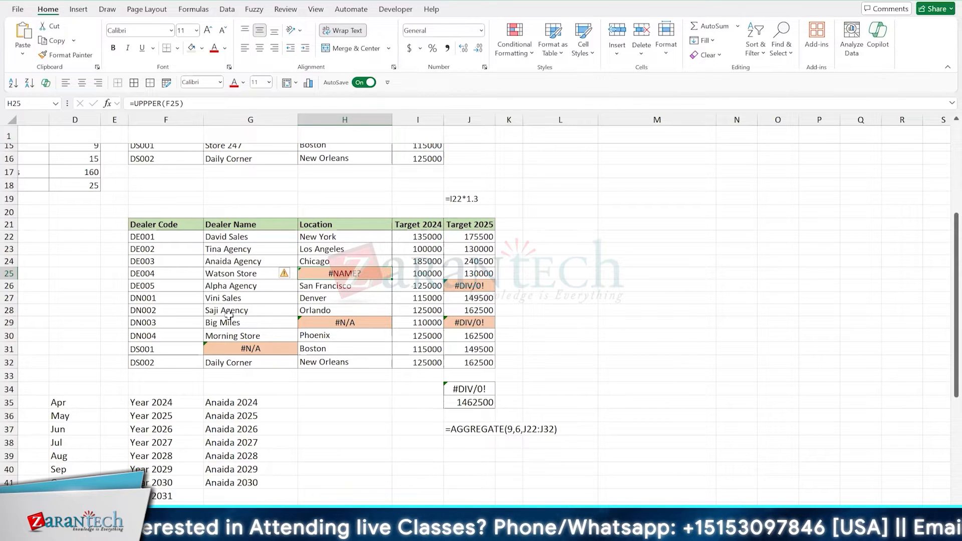
- Note the rule's formula =ISERROR(G22) as text in H19 above the Location column
click(318, 201)
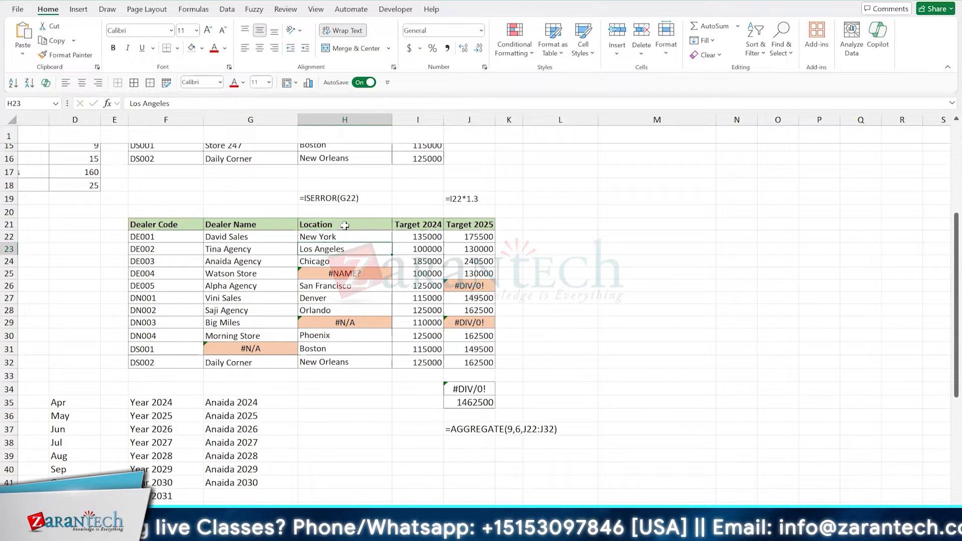
drag(270, 239, 386, 309)
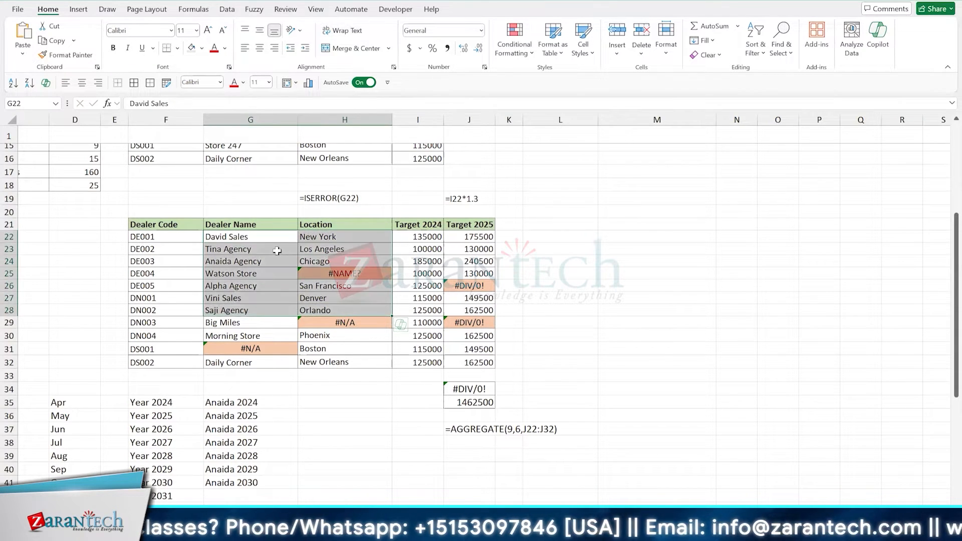
drag(182, 237, 318, 291)
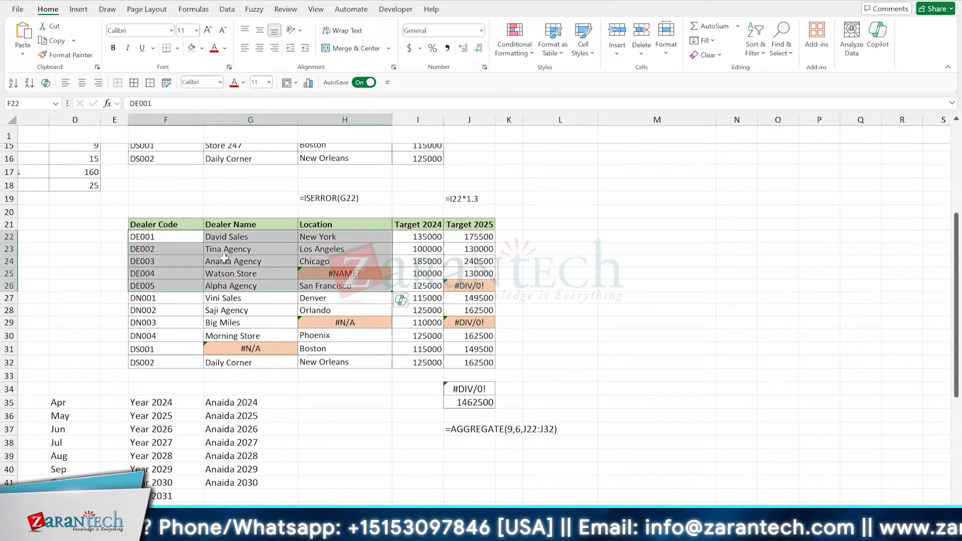
drag(410, 236, 488, 335)
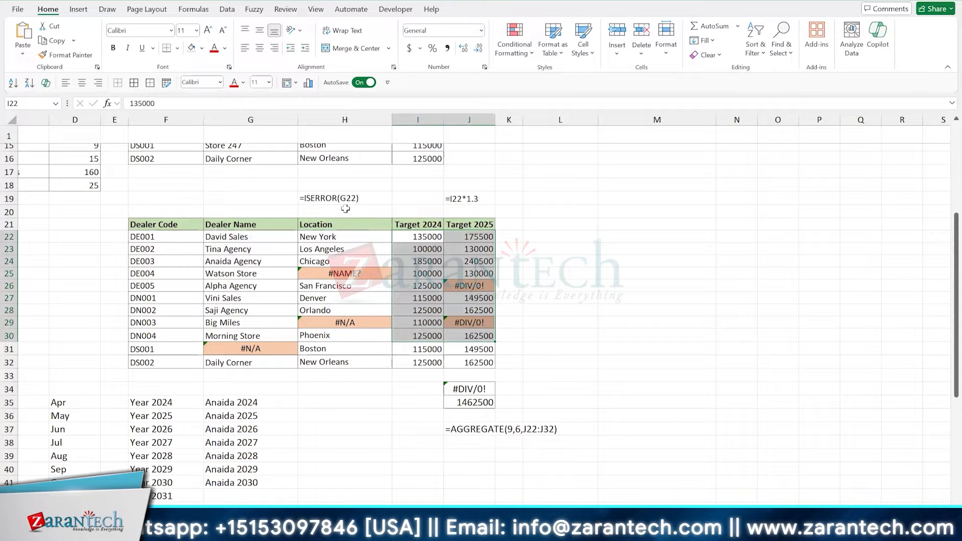
click(340, 250)
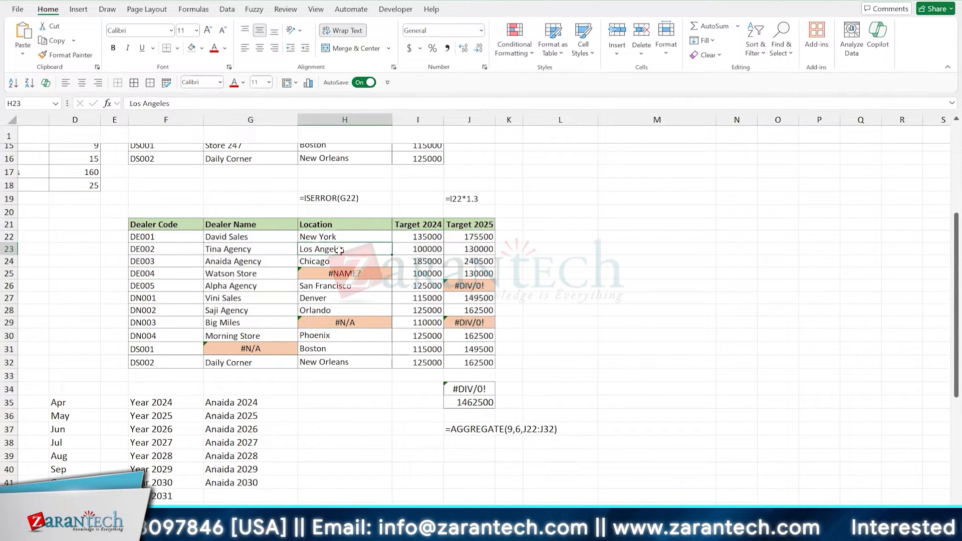
click(523, 52)
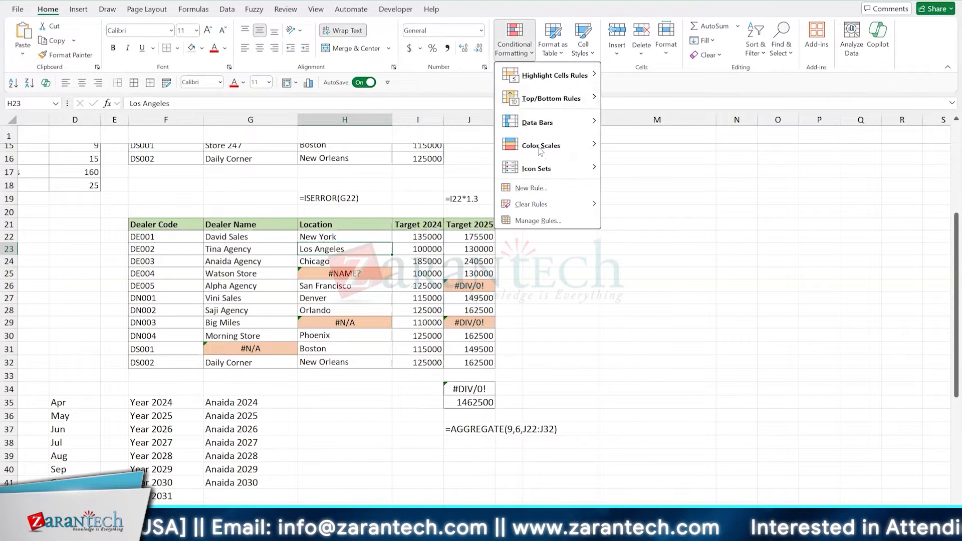
click(546, 187)
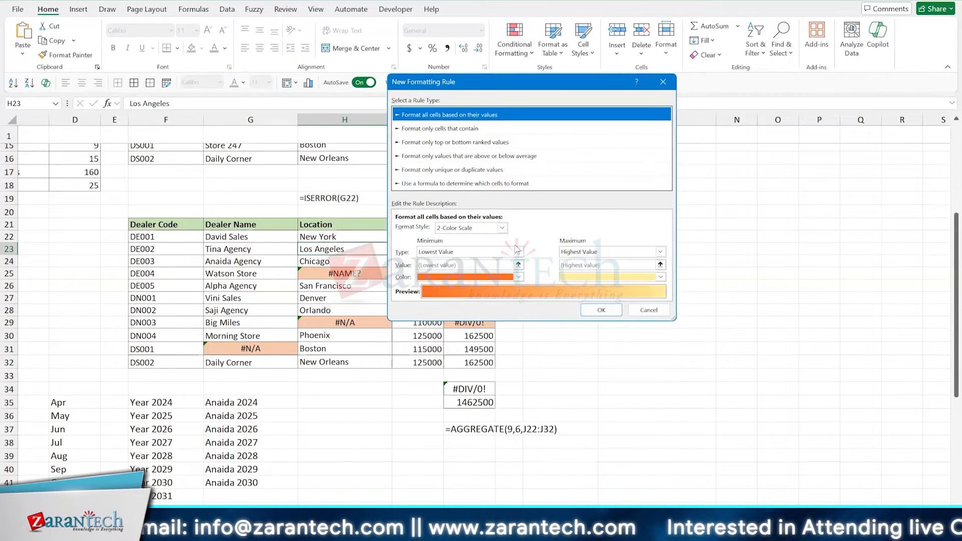
click(471, 184)
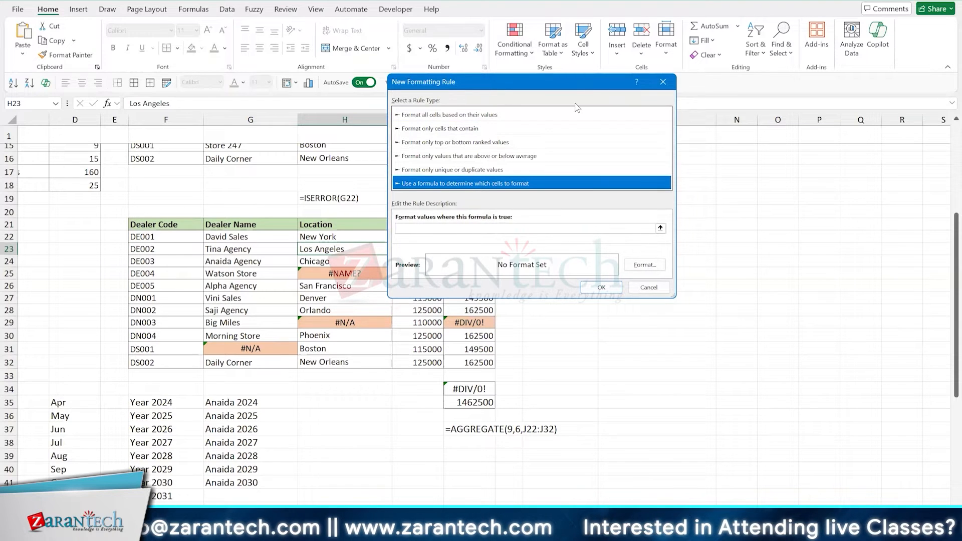
drag(493, 85, 696, 140)
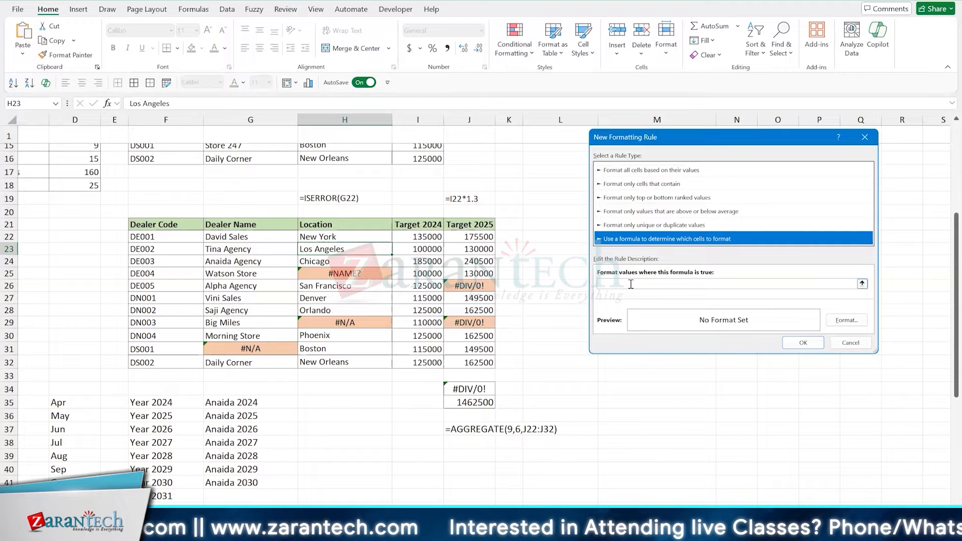
click(850, 342)
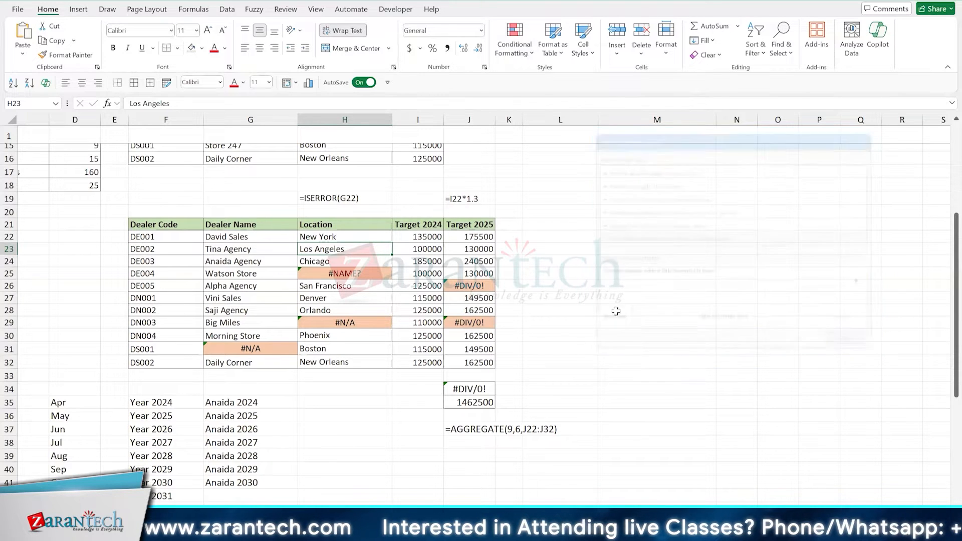
- Review the formula, format and applied range of the existing error-highlighting rule on the dealer targets table, leaving it unedited
click(427, 296)
click(515, 40)
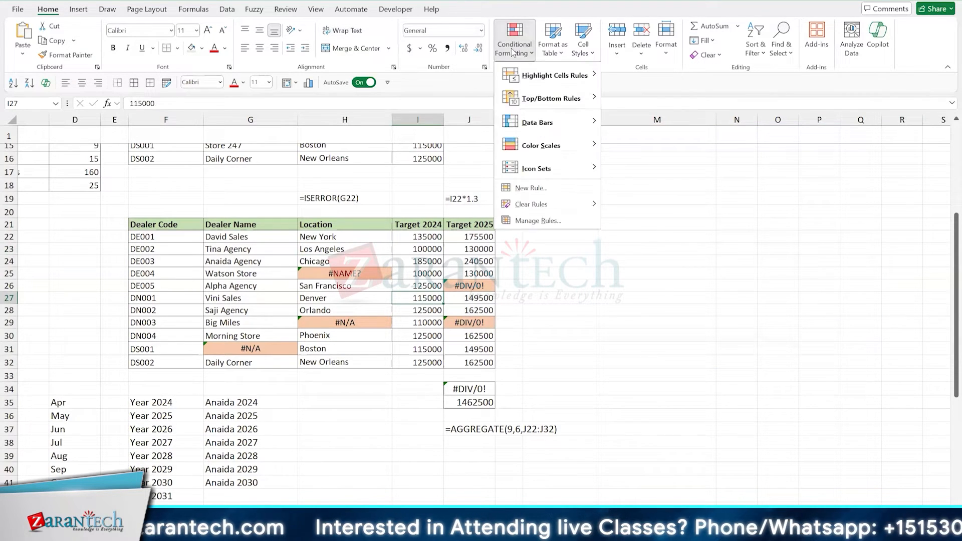
click(556, 218)
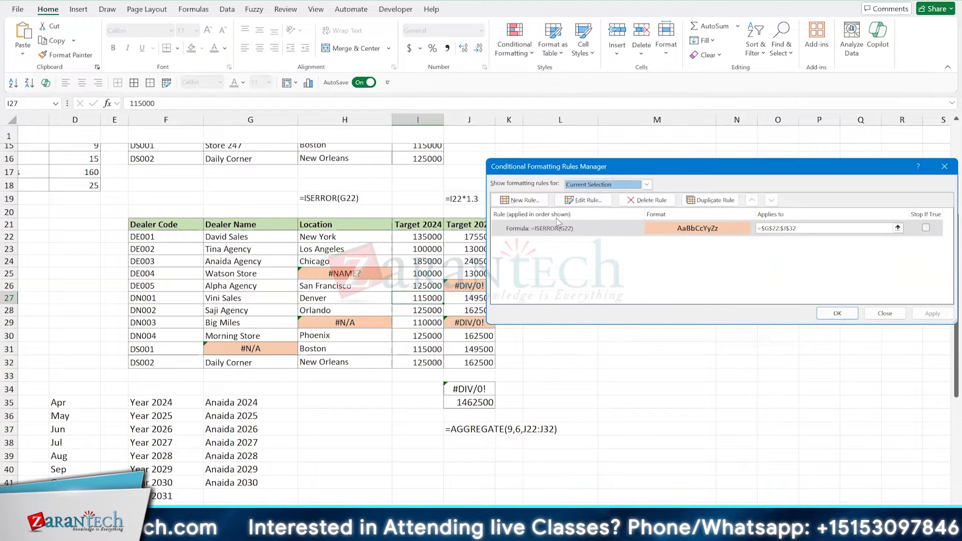
double_click(581, 228)
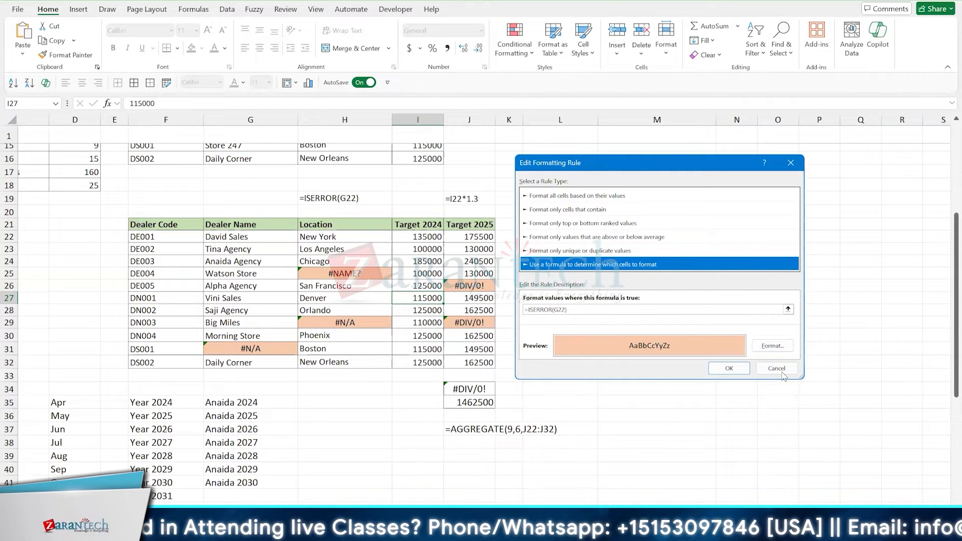
click(780, 373)
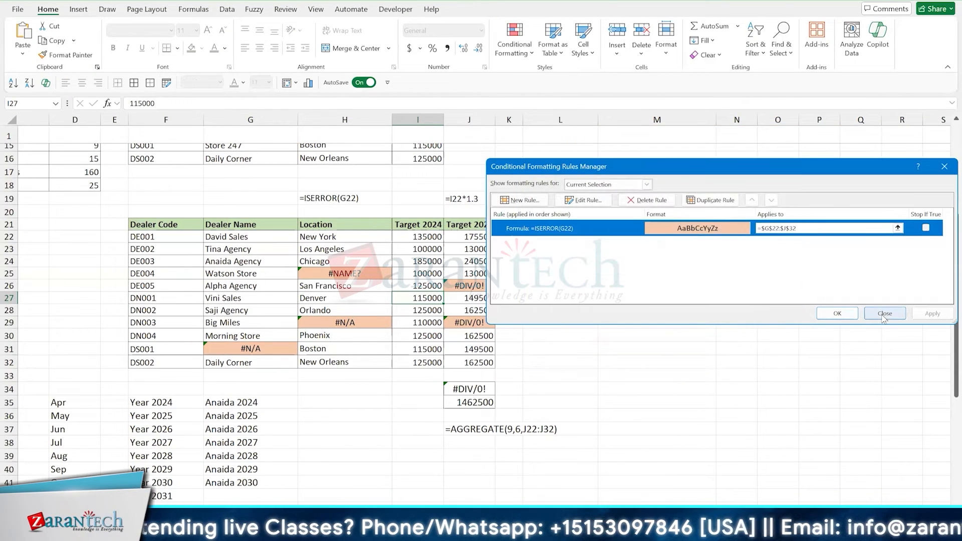
click(881, 314)
- Turn on filters for the dealer table headed in row 21, open the Location filter options, and toggle the filters off and on
click(480, 274)
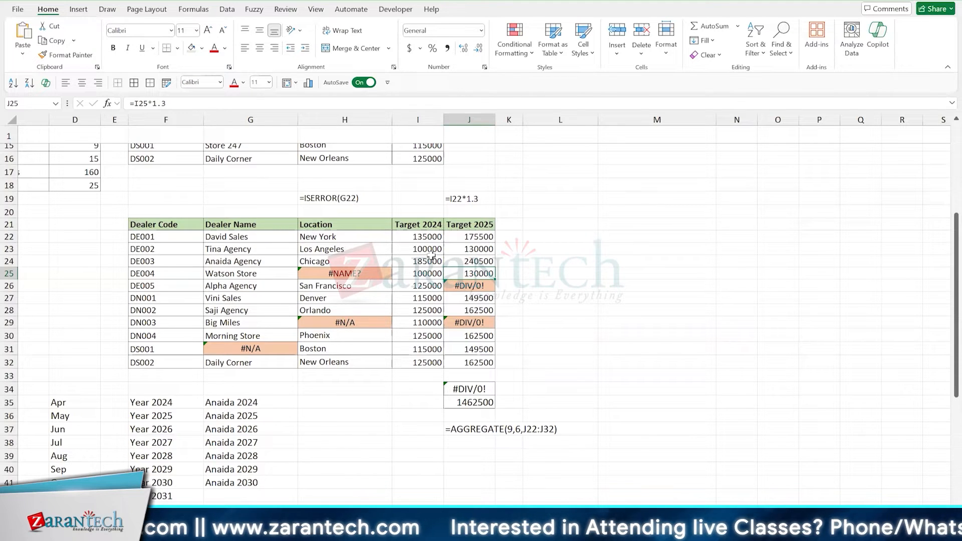
key(Down)
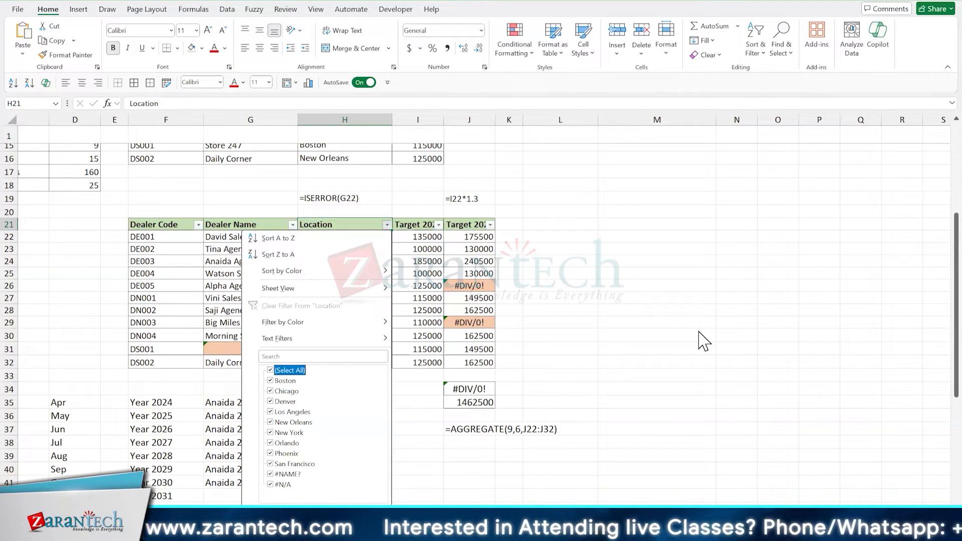
key(Escape)
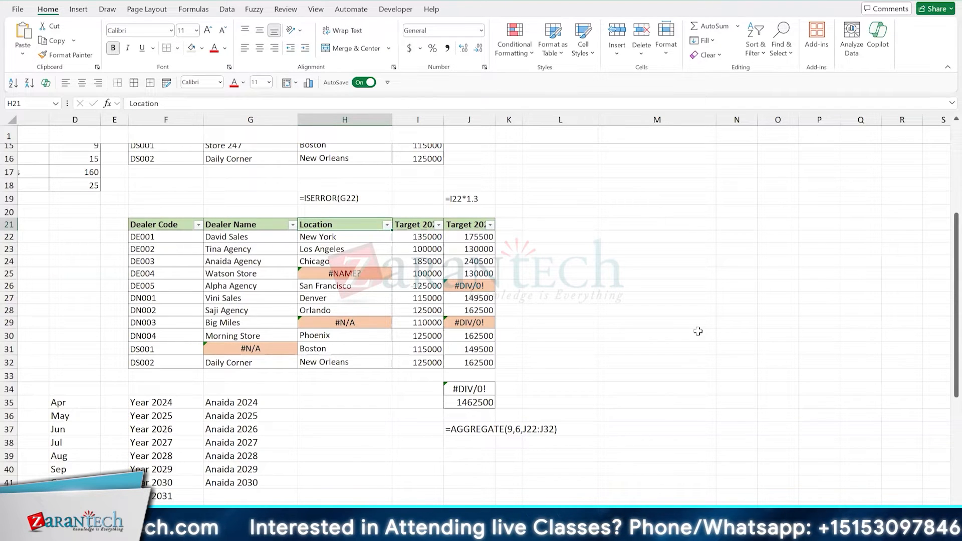
key(Down)
key(Down)
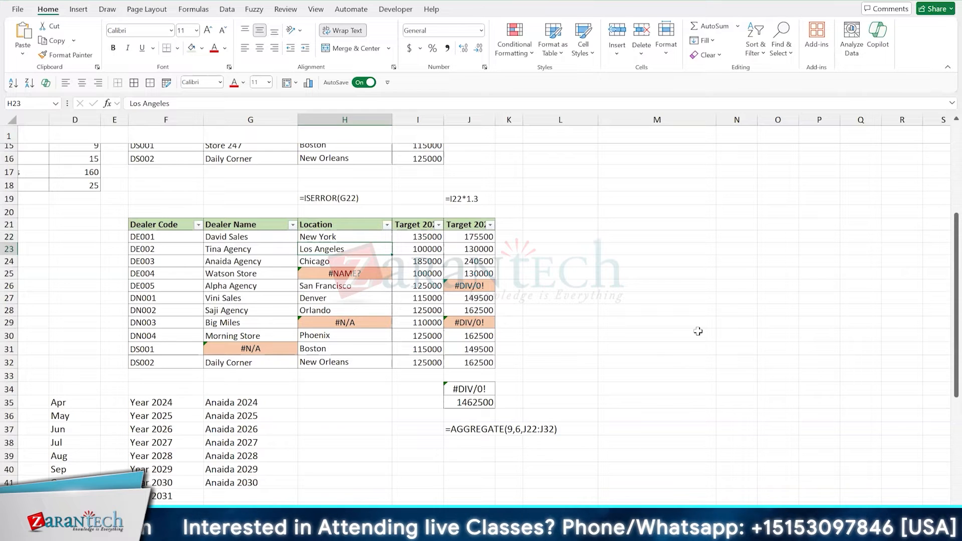
key(ctrl+shift+l)
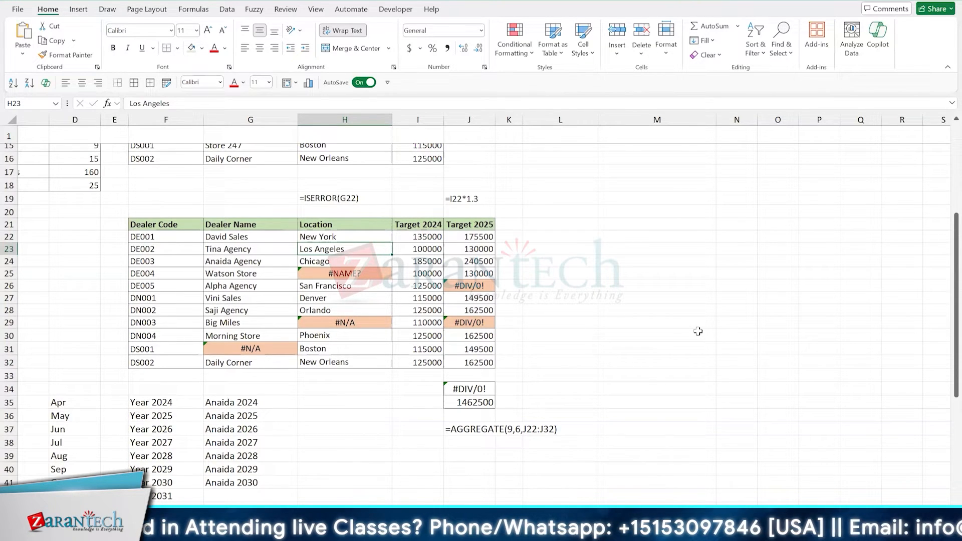
key(ctrl+shift+l)
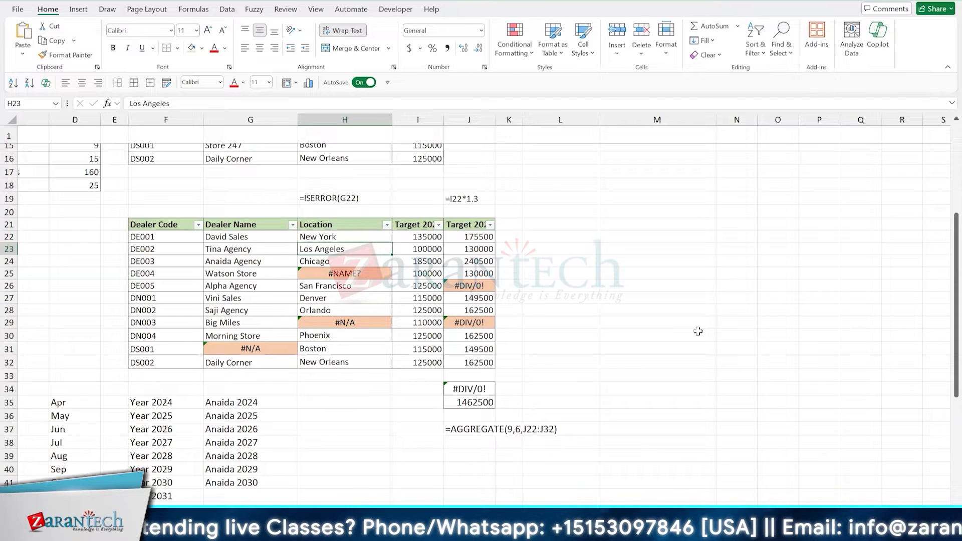
- Filter the Location column of the row 21 table to values containing #, and clear that filter
key(Up)
key(Up)
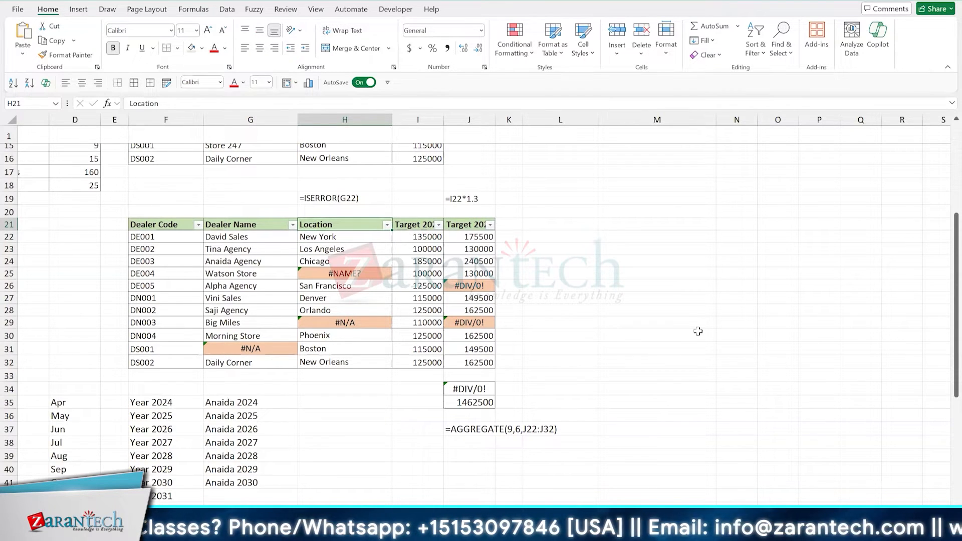
key(alt+Down)
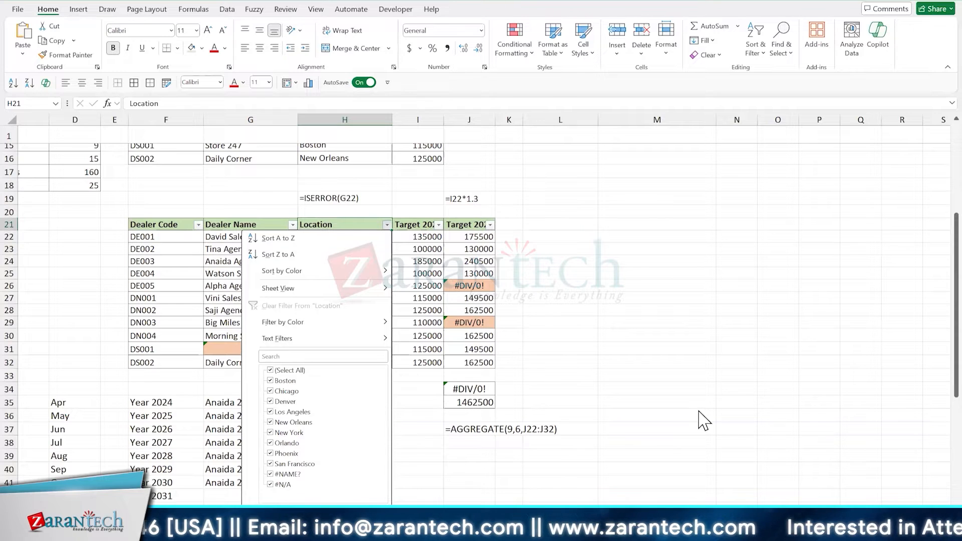
key(e)
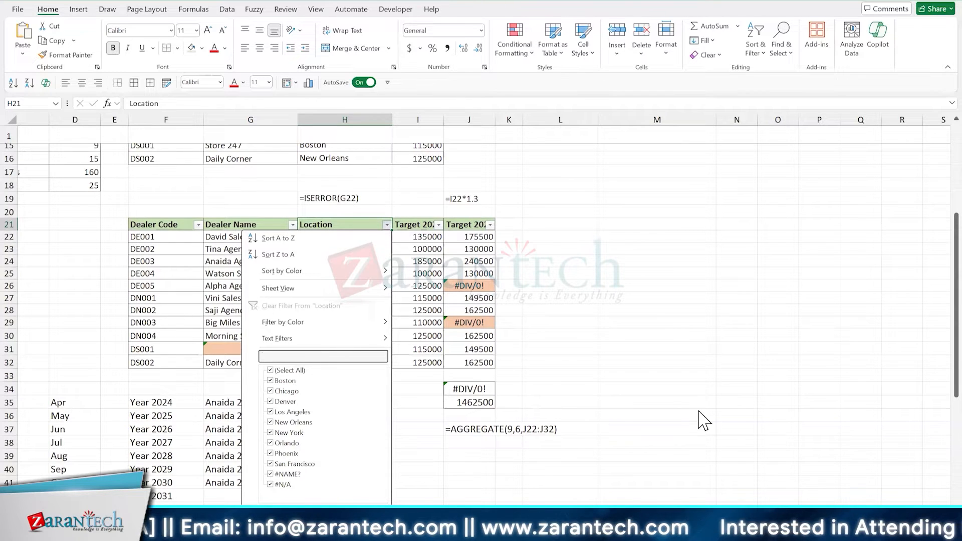
text(#)
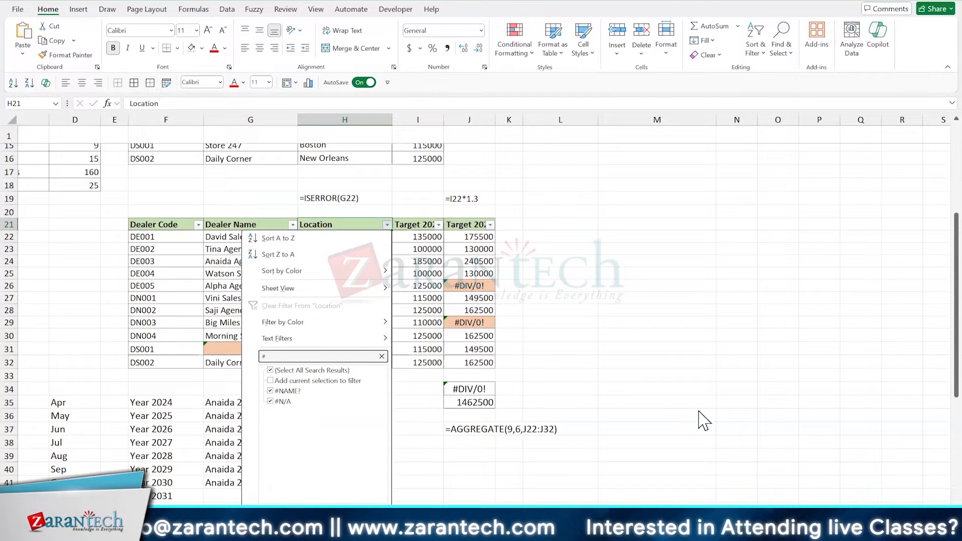
key(Return)
key(alt+a)
key(c)
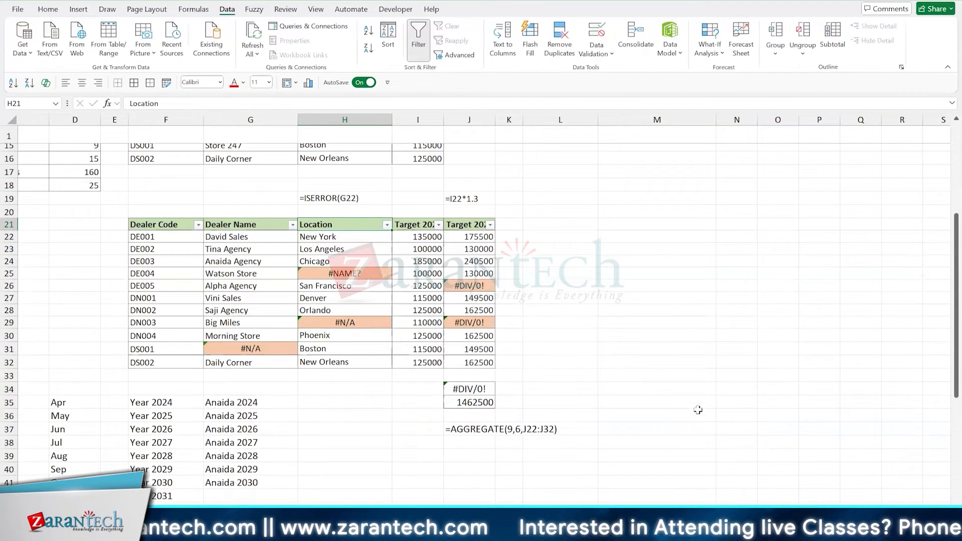
- Narrow column M, which holds the customer names in the Customers table
key(Down)
key(Down)
key(Down)
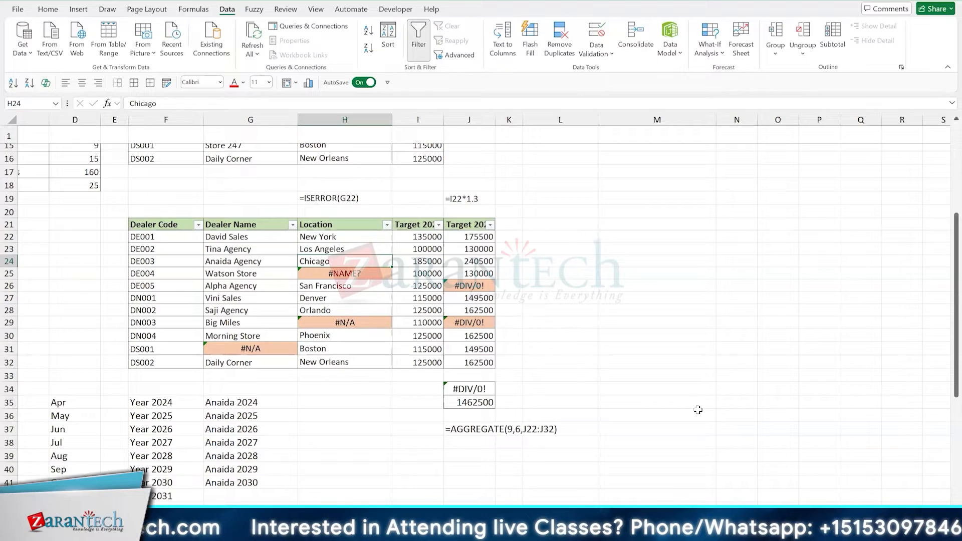
scroll(698, 410, up, 6)
scroll(697, 408, down, 6)
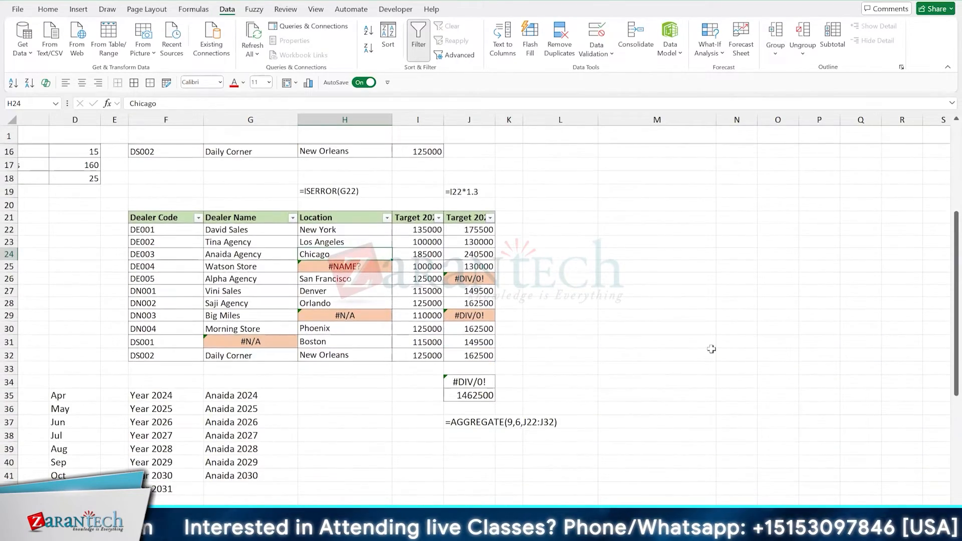
scroll(712, 348, up, 5)
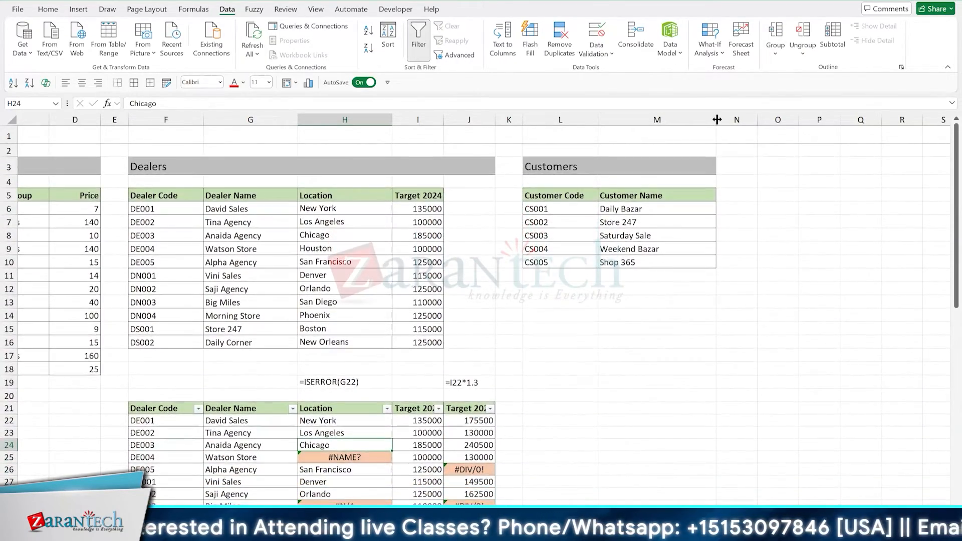
drag(716, 119, 685, 120)
scroll(672, 354, down, 4)
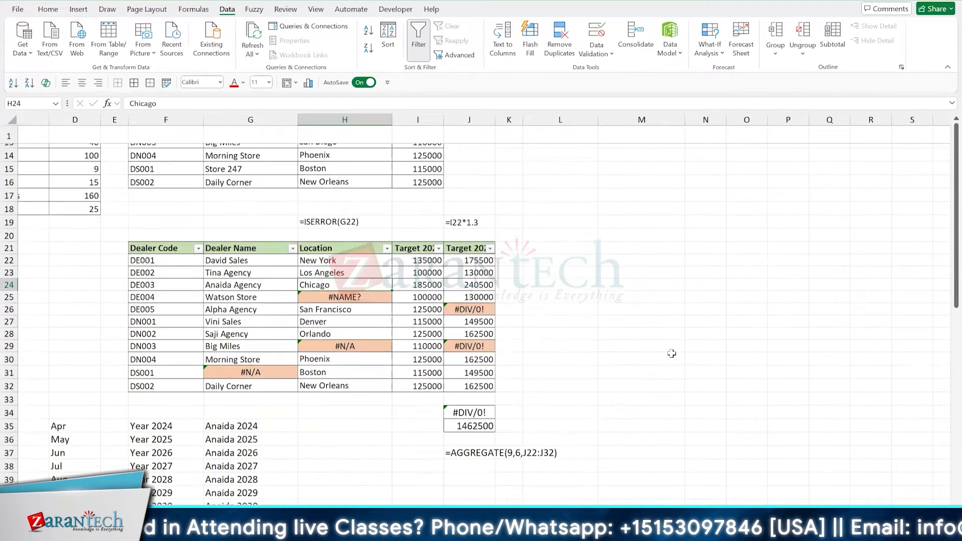
- Repeat the # search filter on the Location column to list only the dealer rows with location errors
click(359, 307)
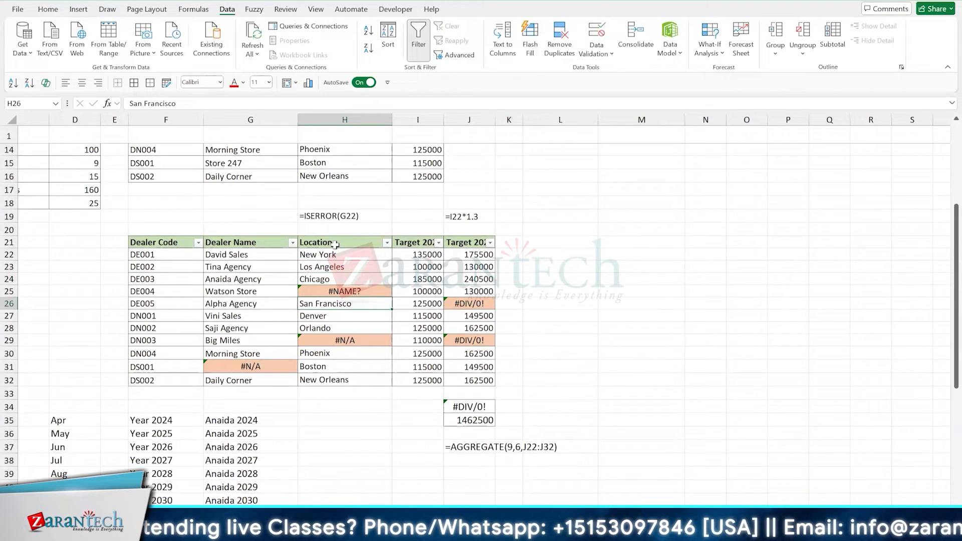
click(376, 279)
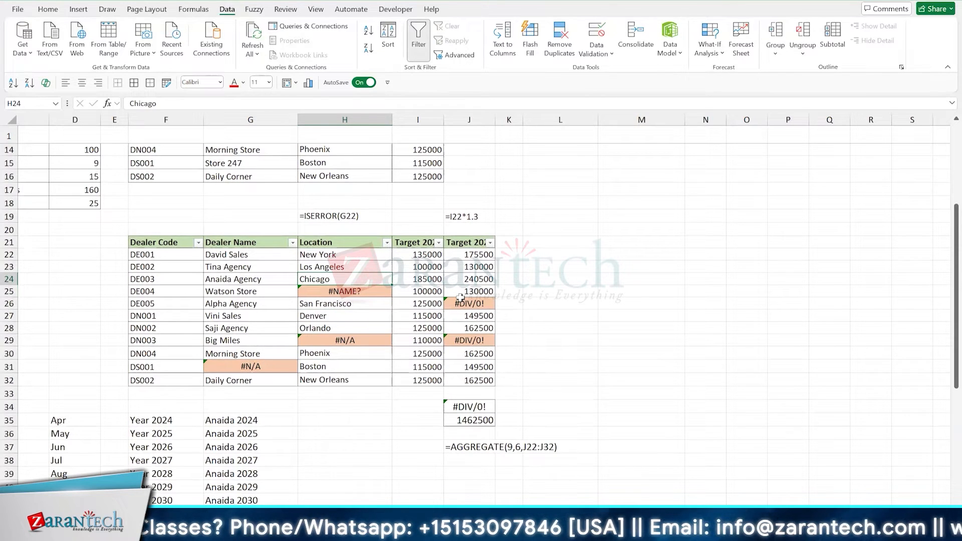
key(Up)
key(Up)
key(Up)
key(alt+Down)
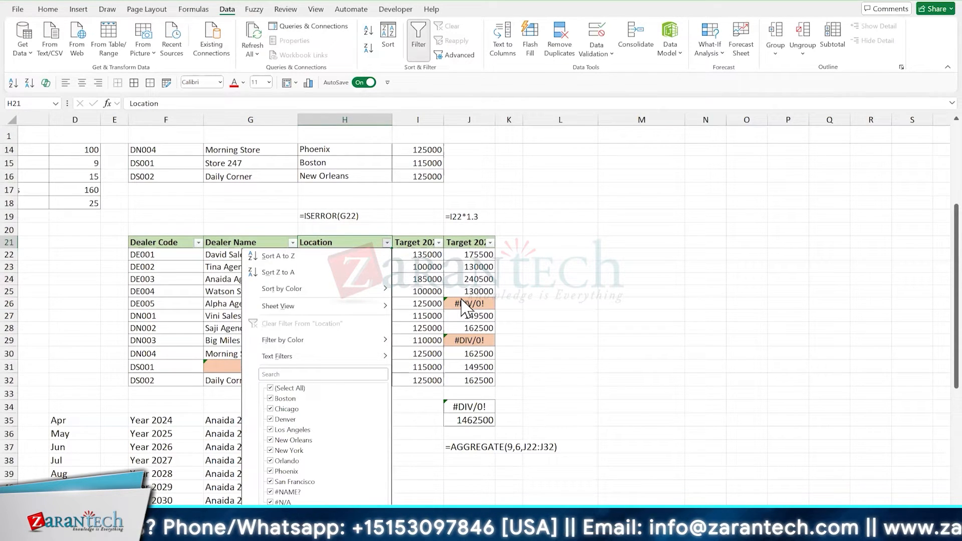
key(e)
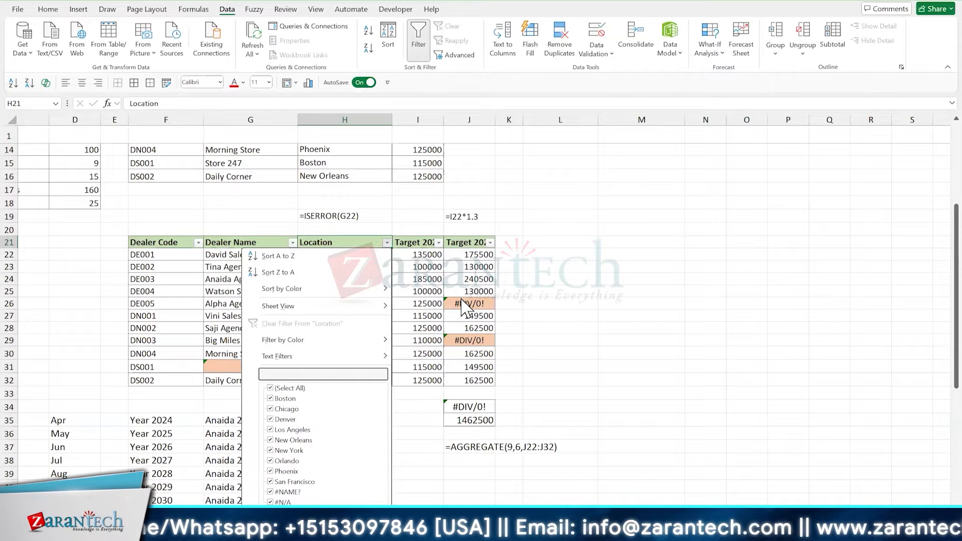
text(#)
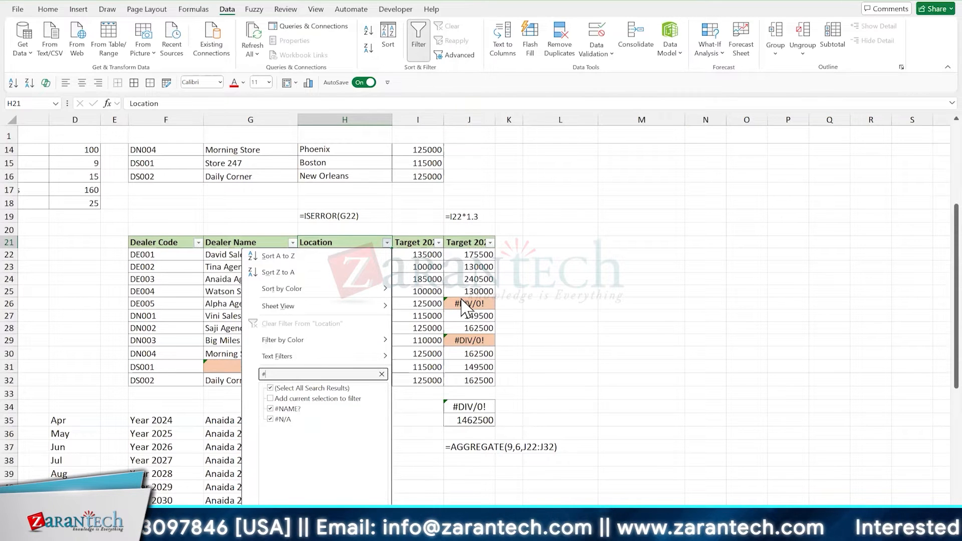
key(Return)
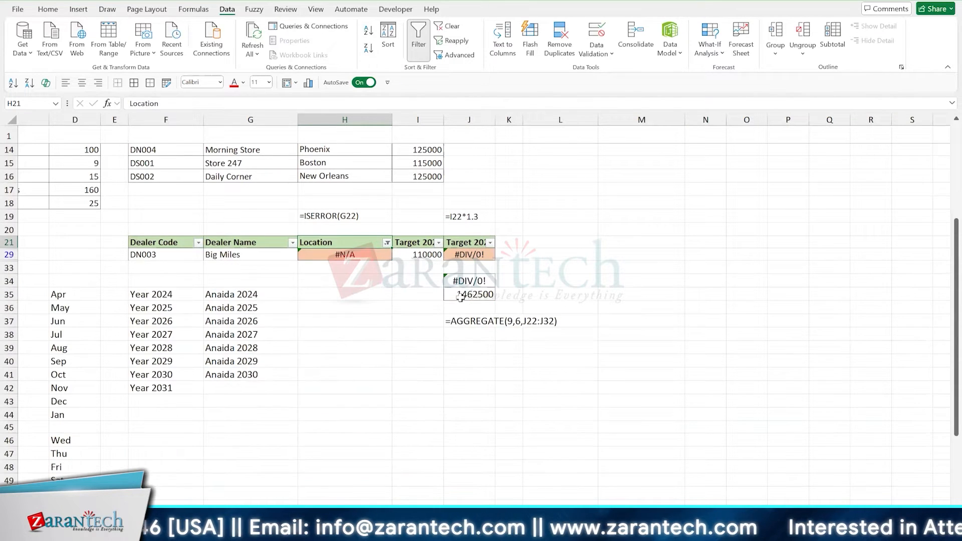
scroll(460, 297, up, 1)
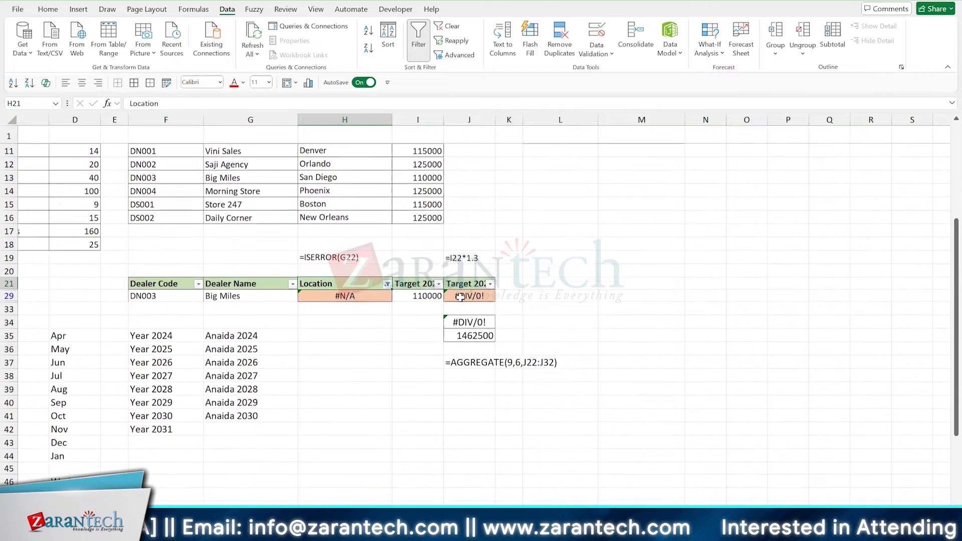
scroll(591, 287, down, 1)
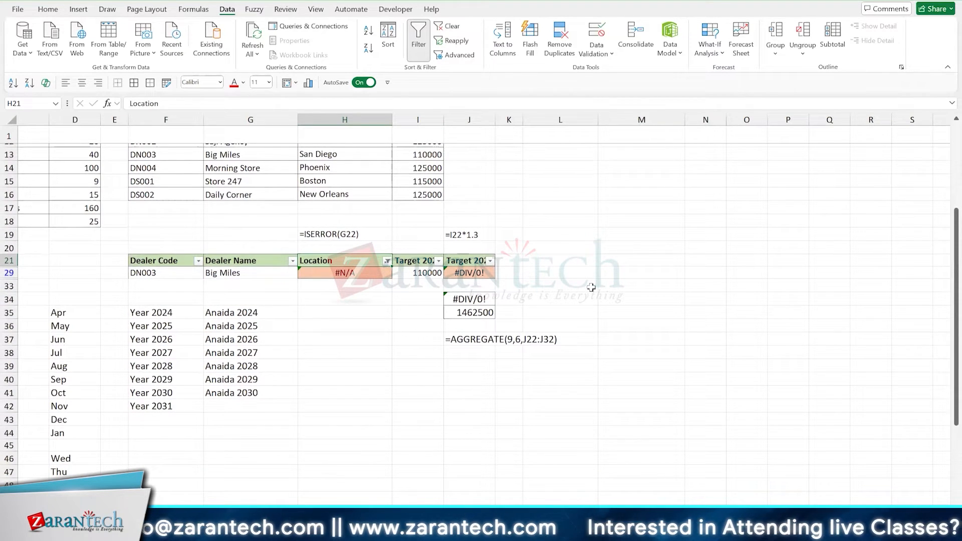
- Remove the Location filter by resetting the table's filters, and filter the Target 2025 column to values containing #
key(ctrl+shift+l)
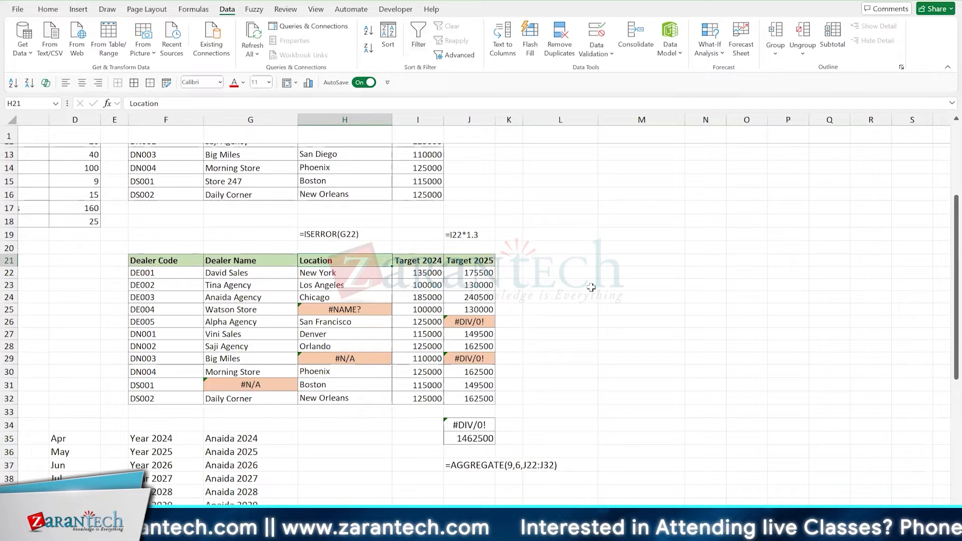
key(Right)
key(Right)
key(ctrl+shift+l)
key(alt+Down)
text(e#)
key(Return)
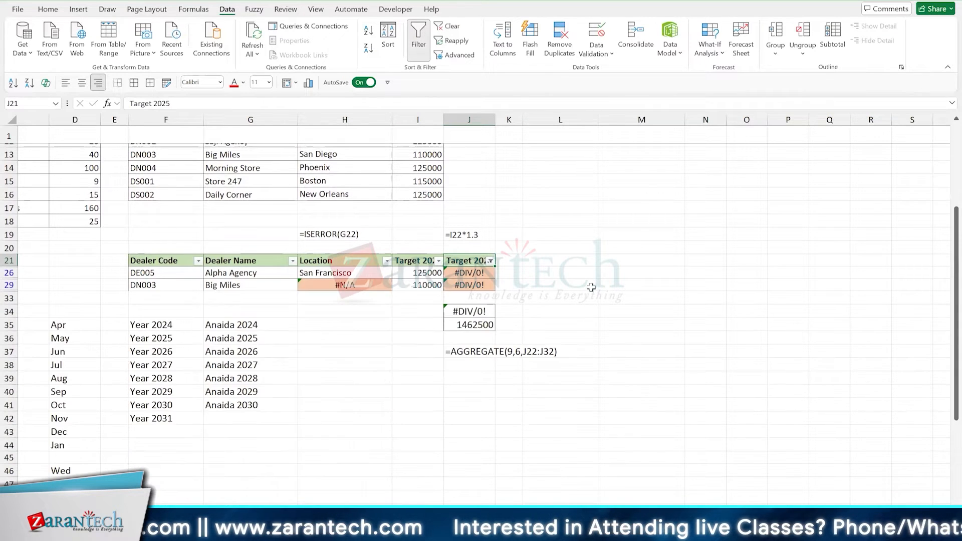
- Check the error cells in the filtered dealer rows, and remove the filter from the row 21 table
key(Left)
key(Left)
key(Down)
key(Down)
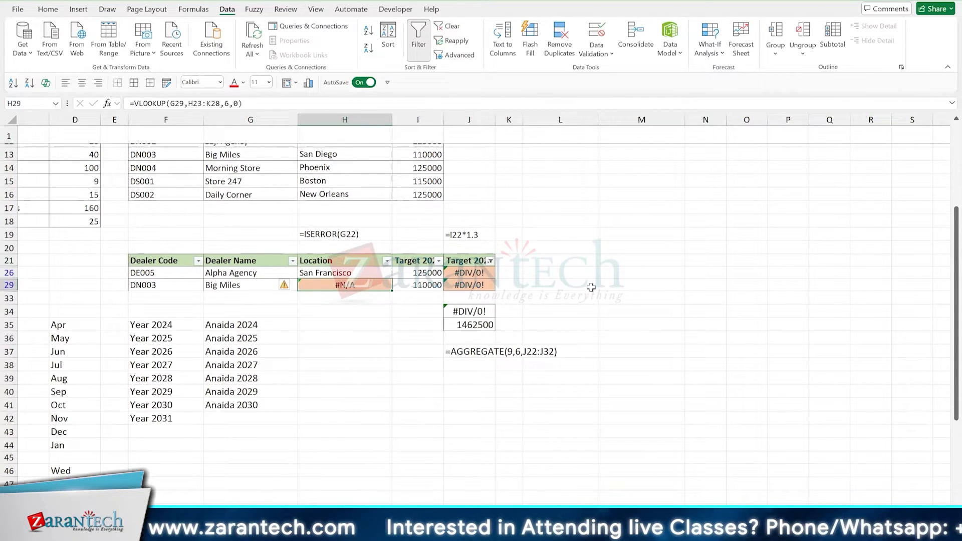
key(Up)
key(Right)
key(Right)
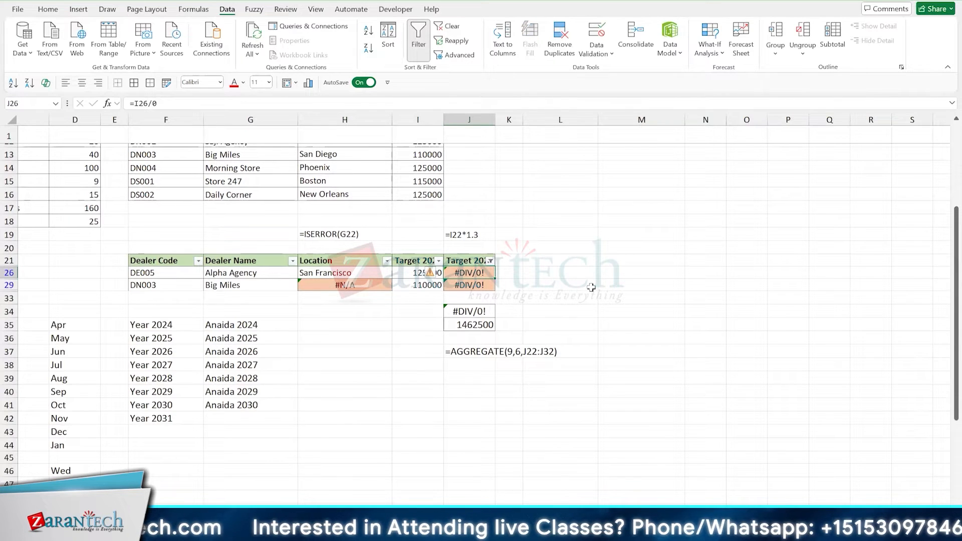
key(ctrl+shift+l)
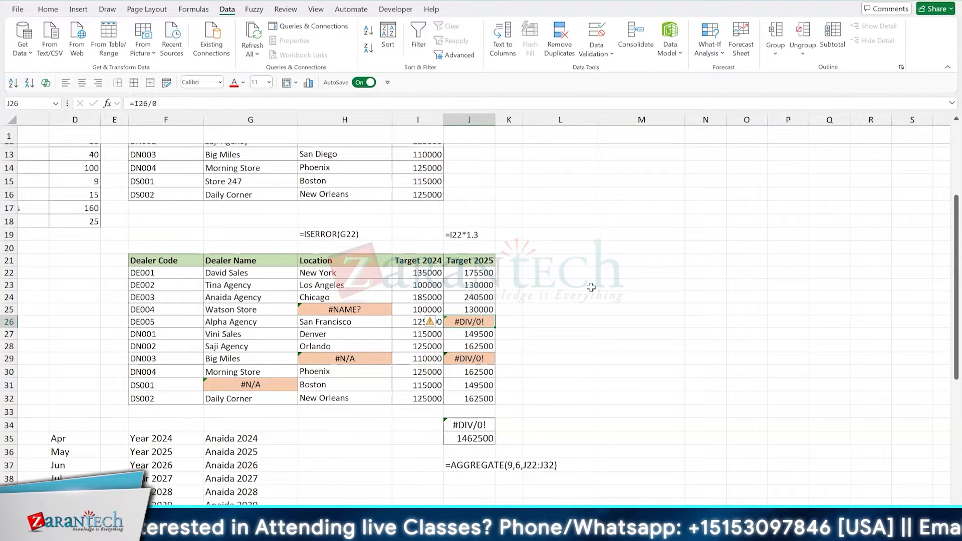
- Move the ISERROR formula note from H19 to D23, widen column D to fit it, and reduce row 23's height
click(328, 232)
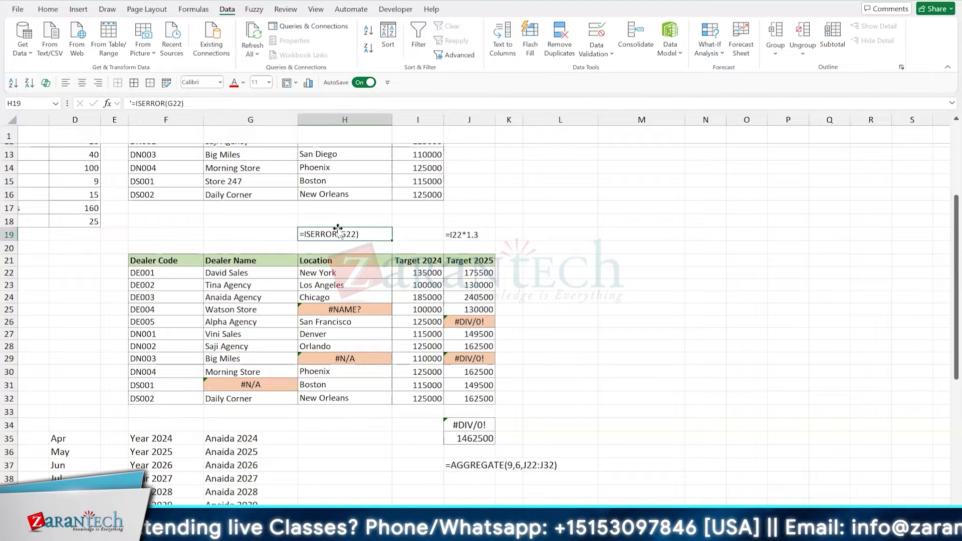
drag(337, 229, 115, 287)
drag(101, 119, 124, 120)
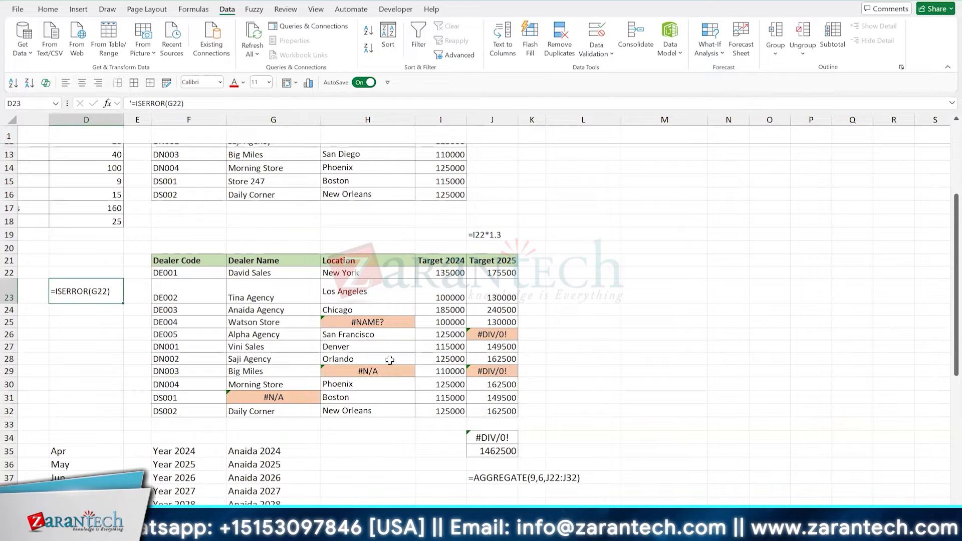
drag(14, 303, 14, 292)
click(74, 295)
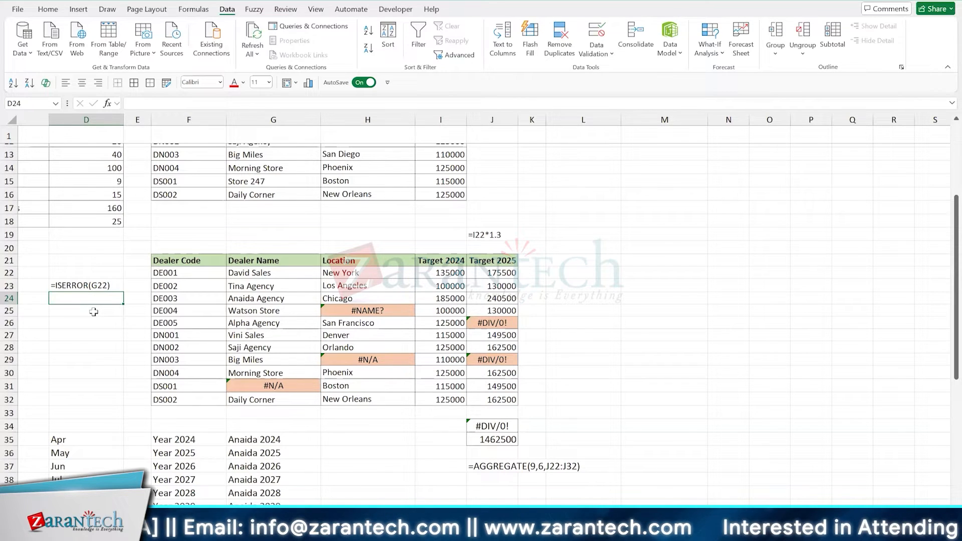
- Enter =ISERR(J22) in L22 to test the Target 2025 values, and fill it down to L32
click(505, 272)
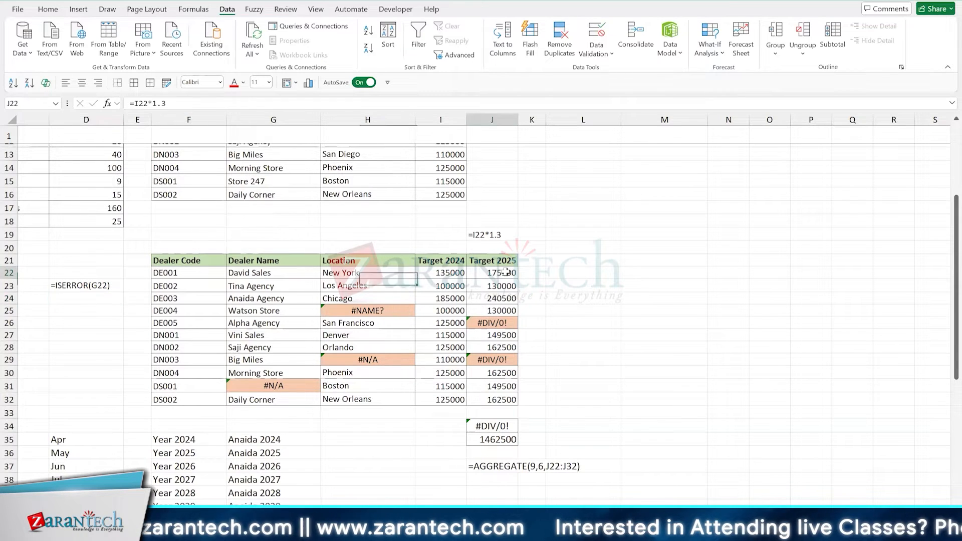
click(590, 272)
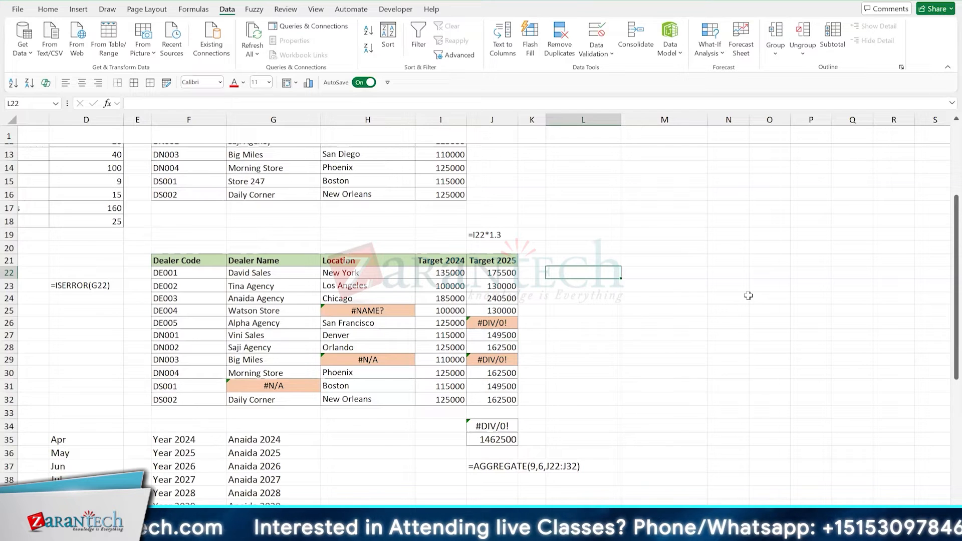
text(=is)
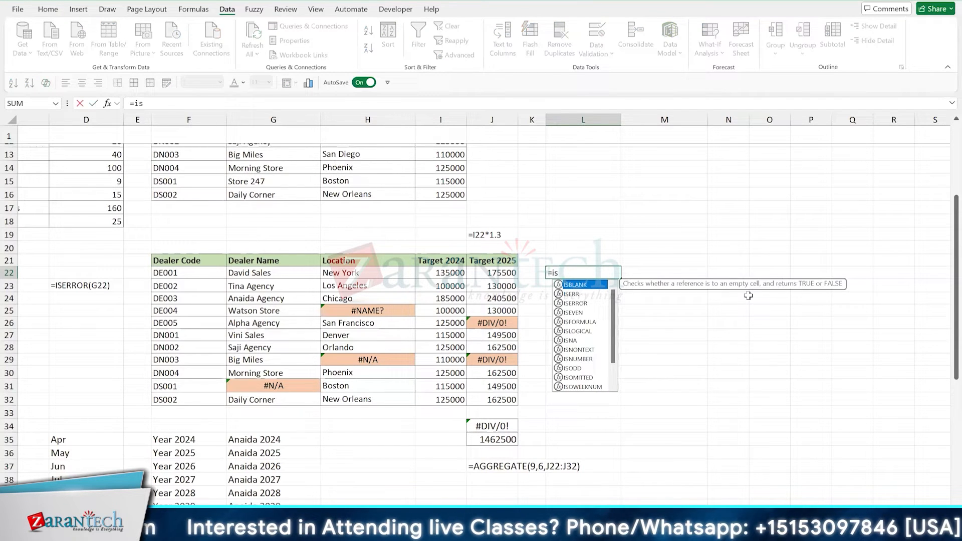
key(Down)
key(Tab)
key(Left)
key(Left)
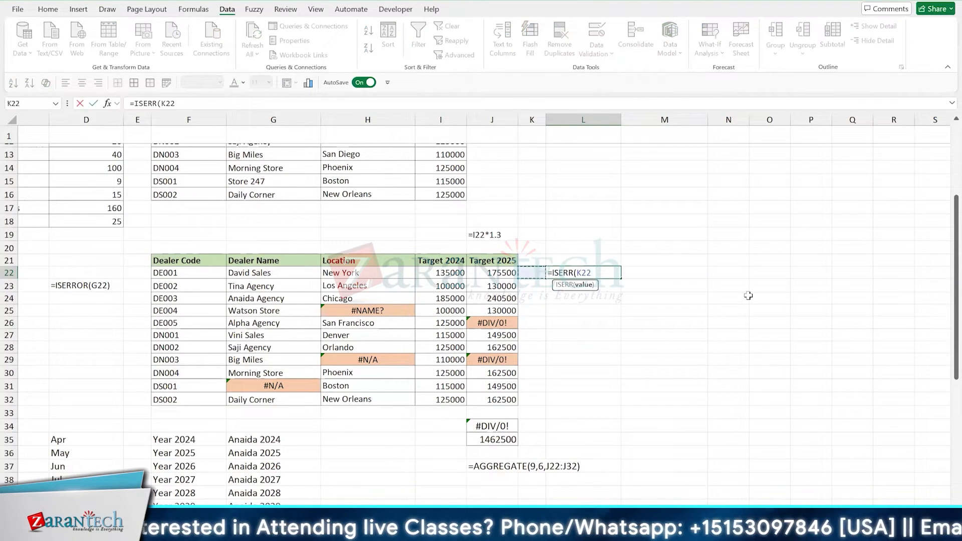
text())
key(ctrl+Return)
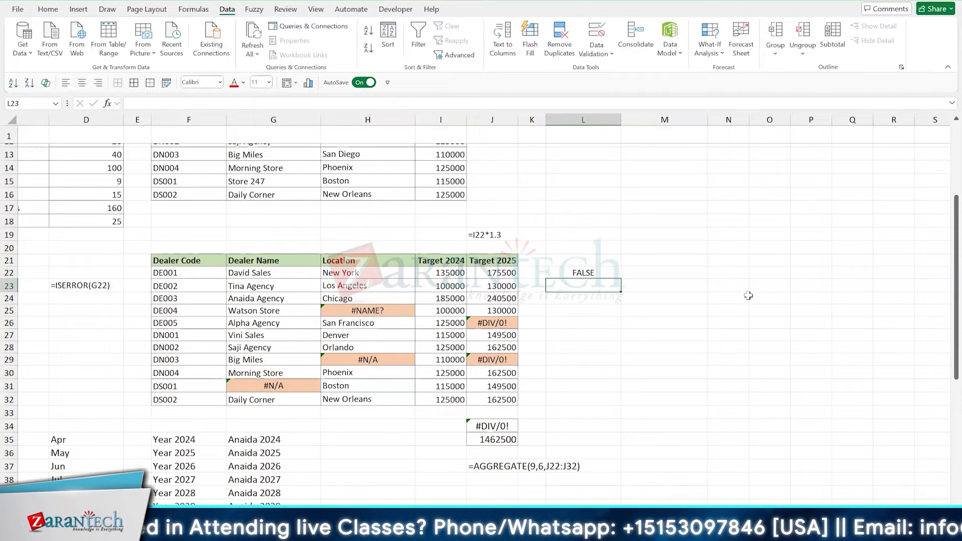
drag(620, 275, 621, 409)
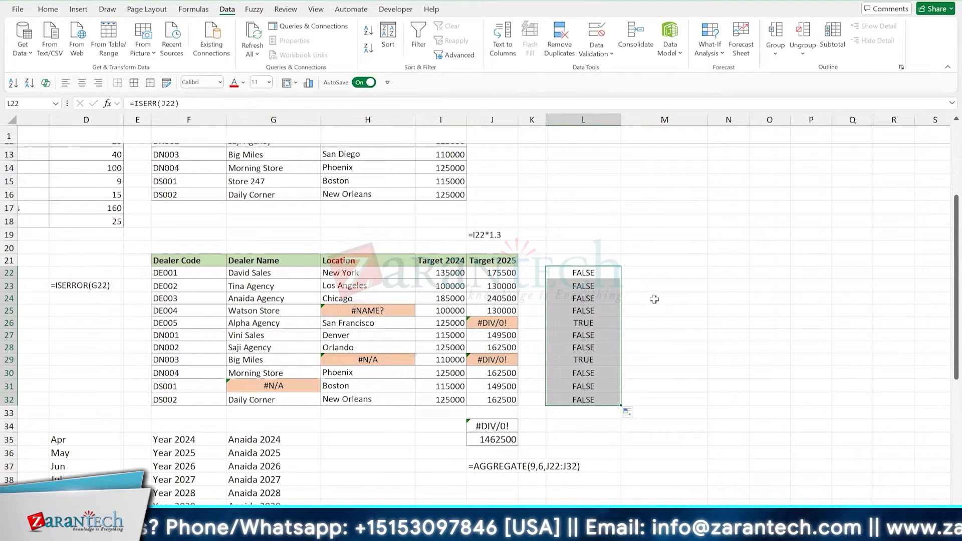
- Change the formula in L22 to =ISERR(H22), refill it down to L32, and compare H29 with its result in L29
key(F2)
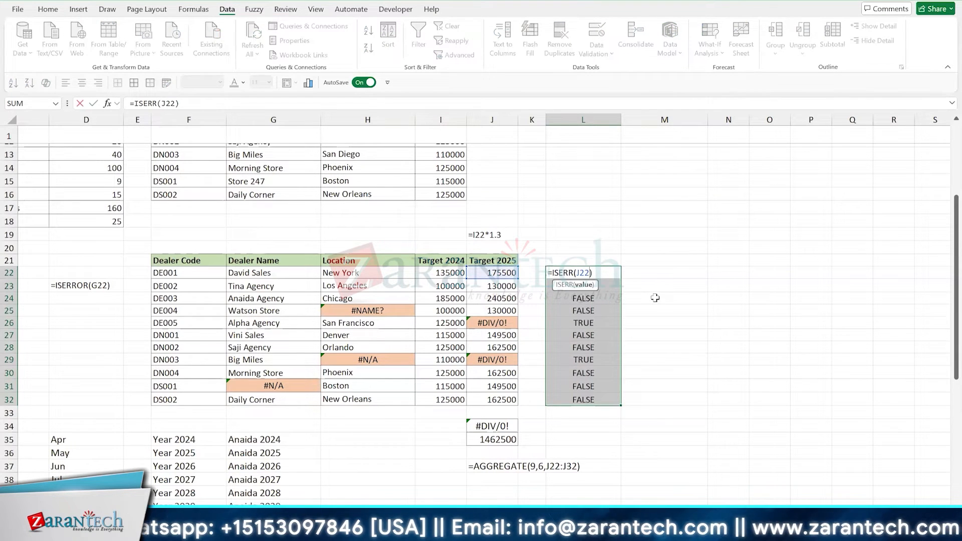
key(ctrl+Return)
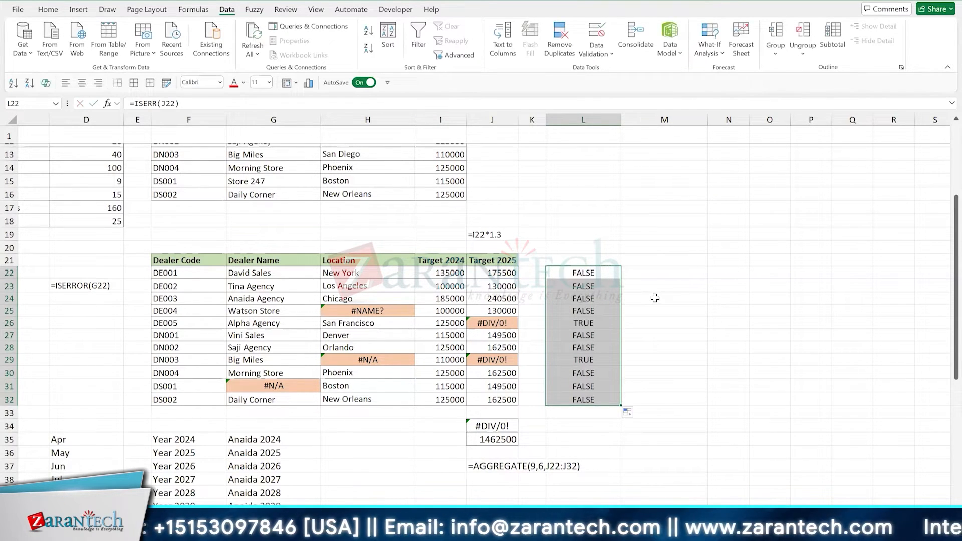
key(F2)
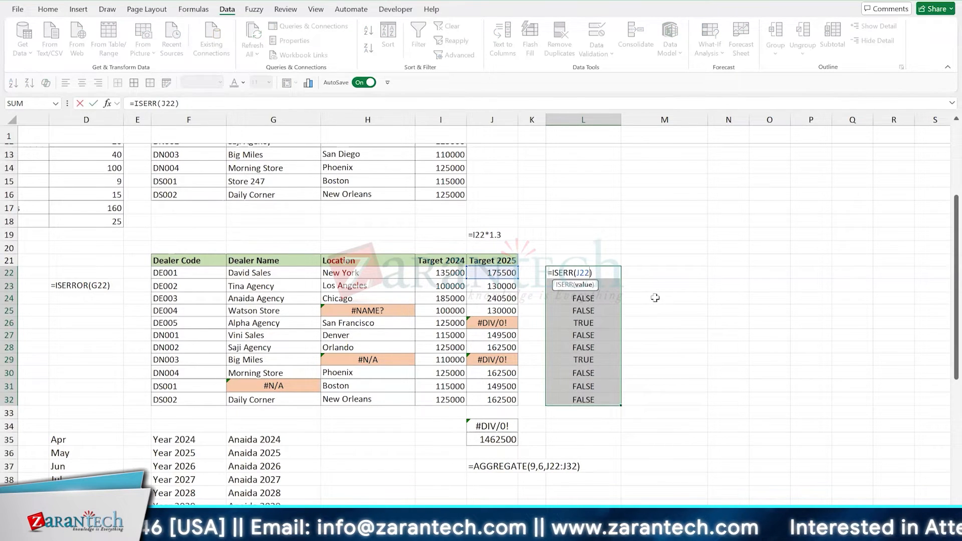
key(shift+Left)
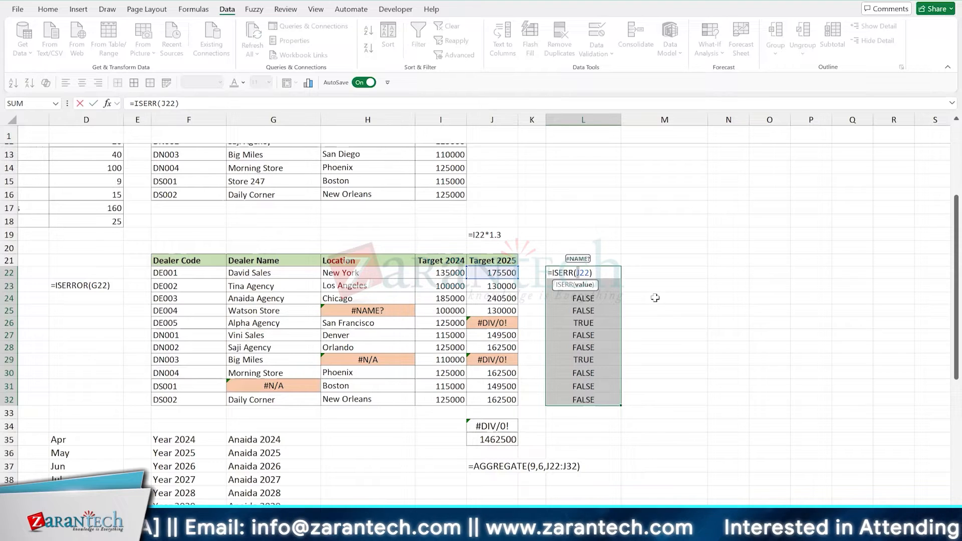
text(H)
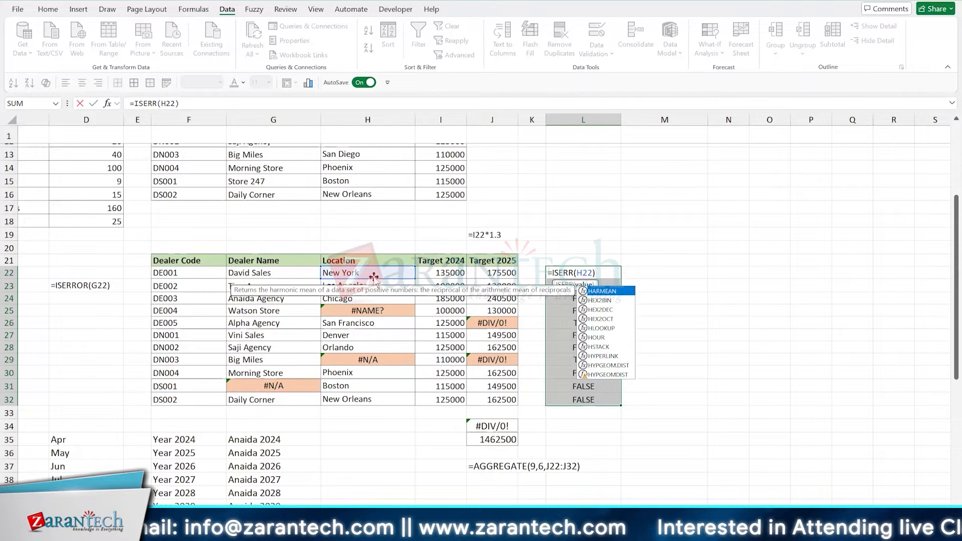
key(Return)
click(601, 272)
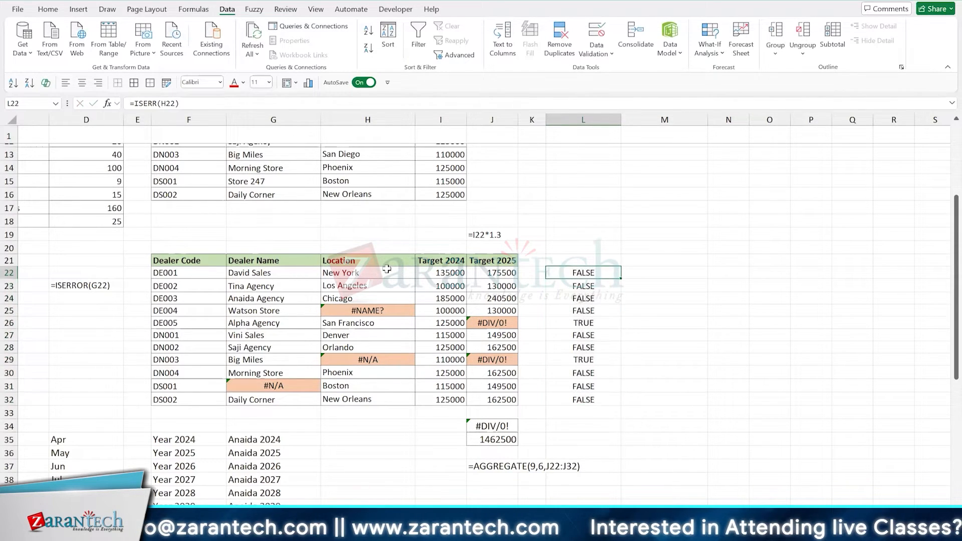
double_click(622, 279)
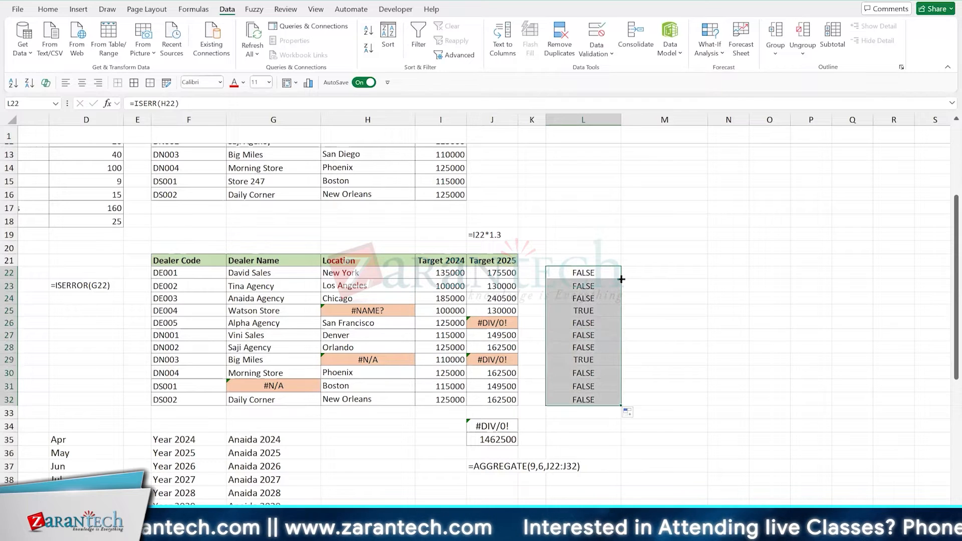
click(366, 360)
click(599, 359)
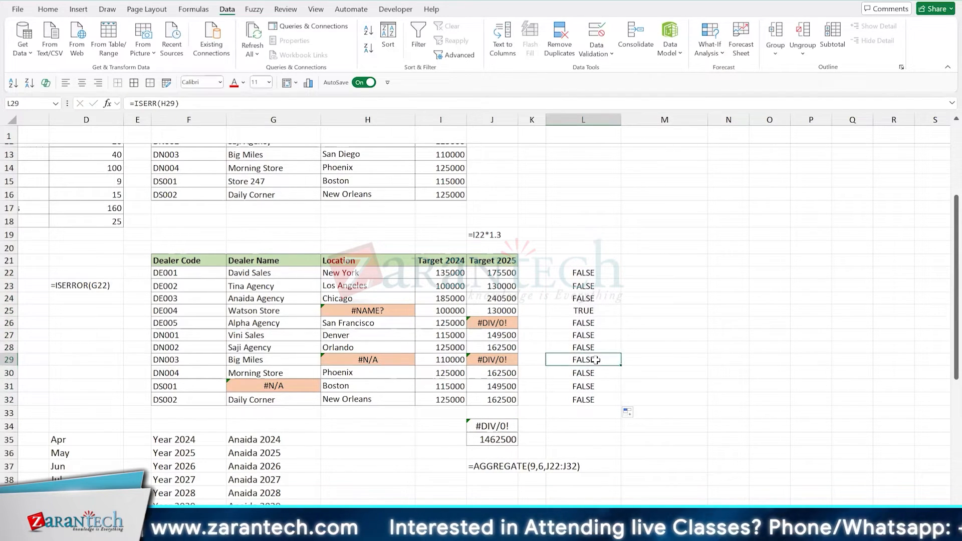
- Replace the formula in L22 with =ISERROR(J22), fill it down to L32, and check the results for rows 26 and 29
click(584, 272)
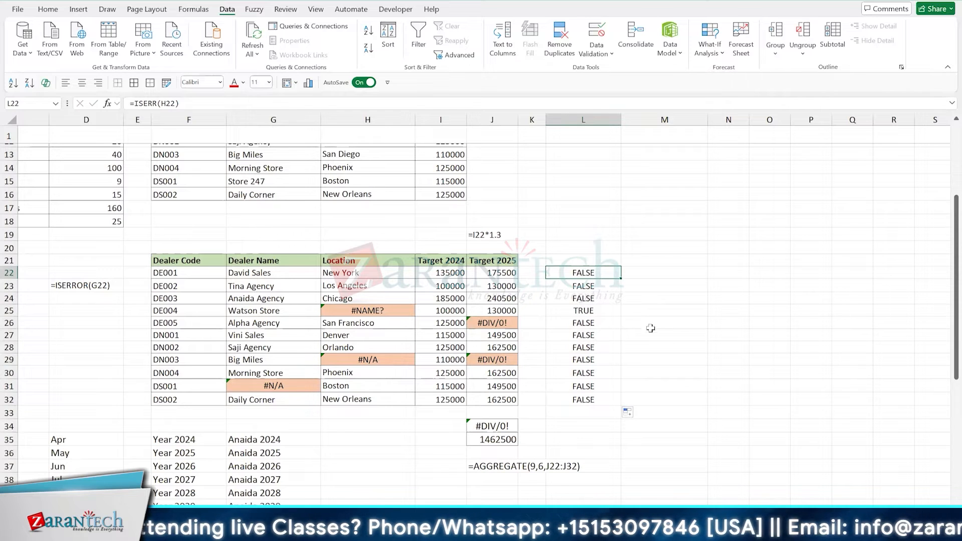
key(F2)
text(=is)
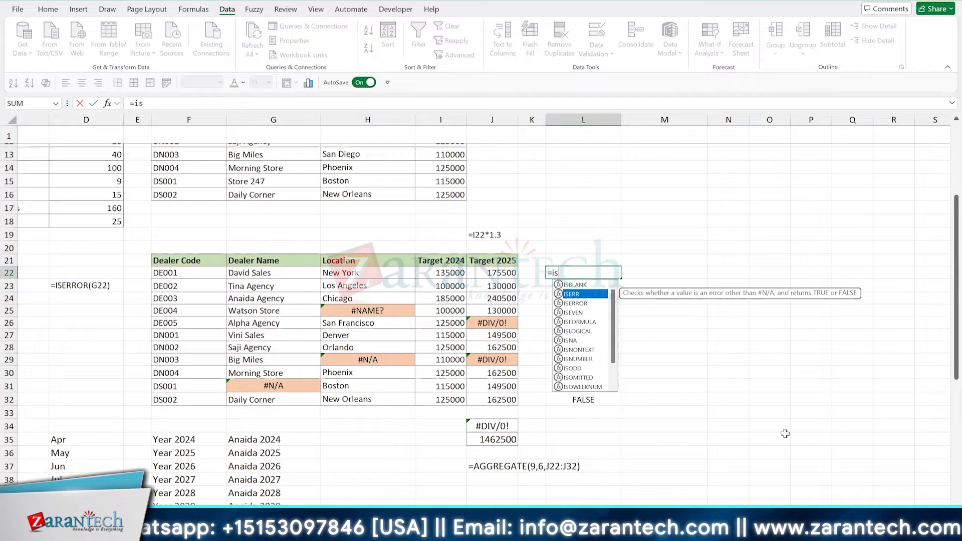
key(Down)
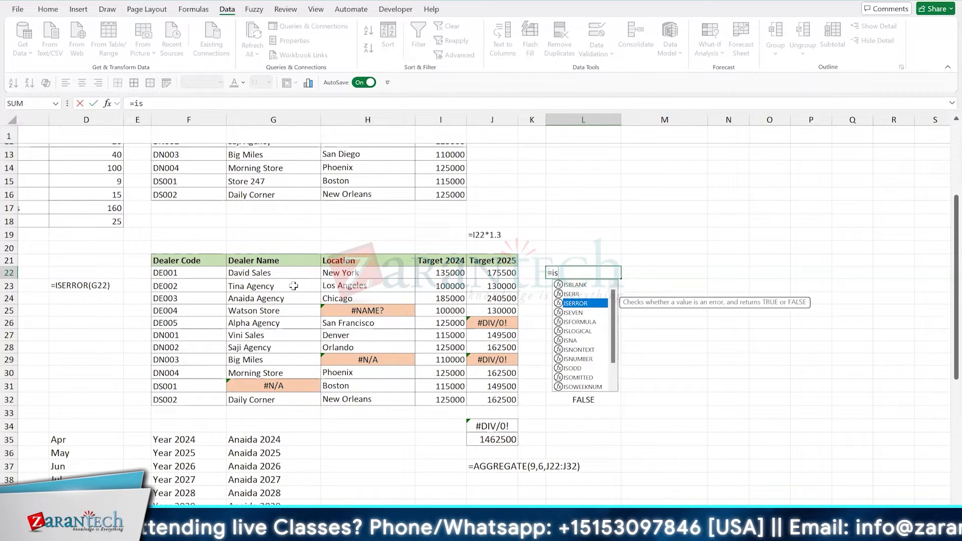
key(Tab)
key(Left)
key(Left)
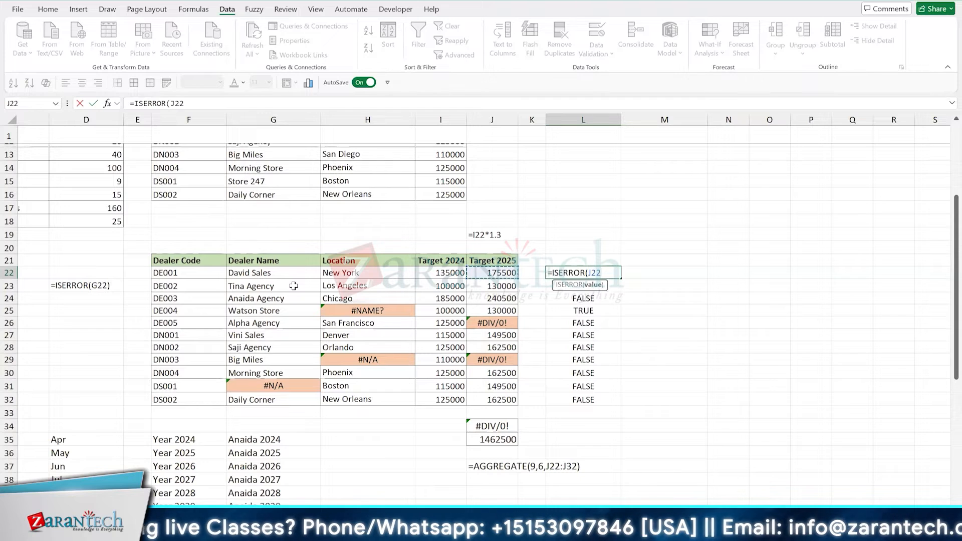
text())
key(ctrl+Return)
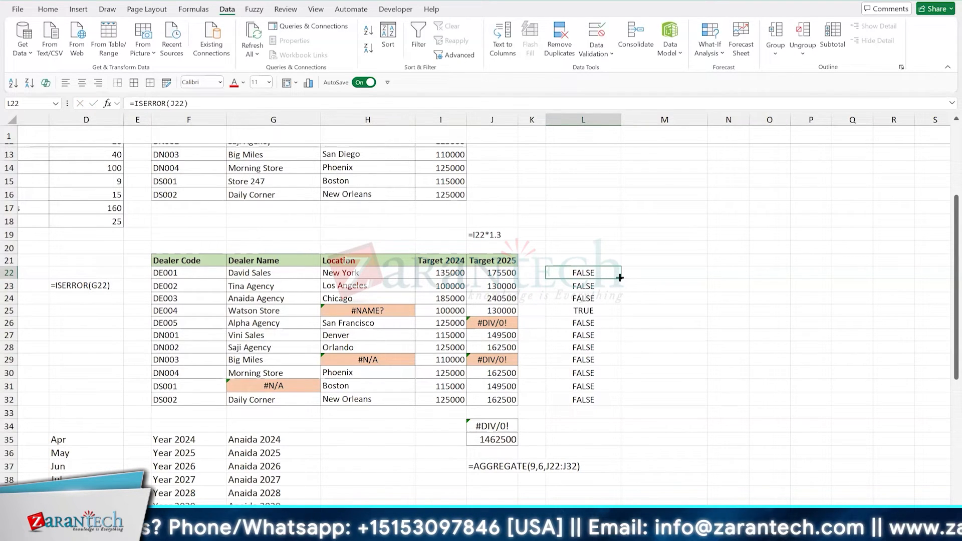
double_click(620, 277)
drag(484, 322, 588, 315)
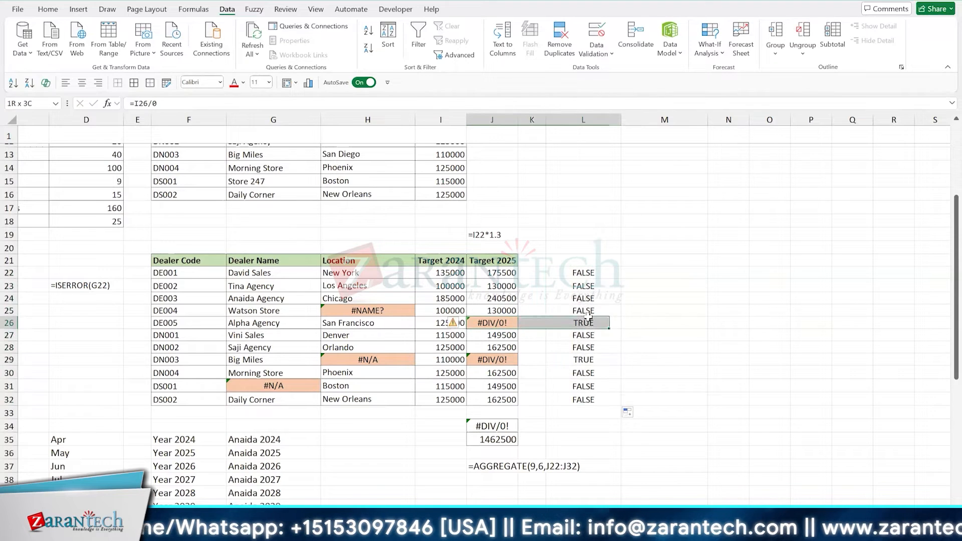
drag(501, 359, 575, 360)
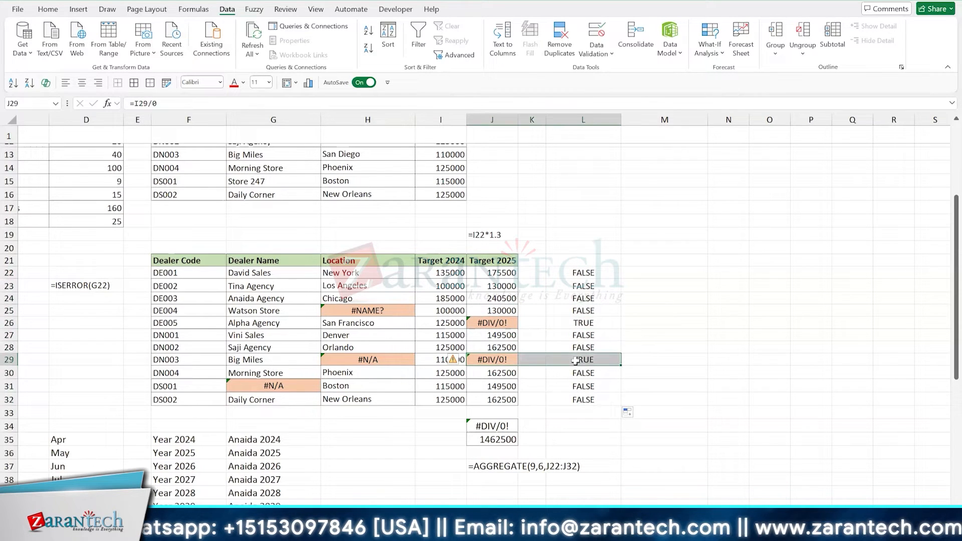
- Copy the lookup error cell H29 into J31, and check the ISERROR result in L31
click(369, 359)
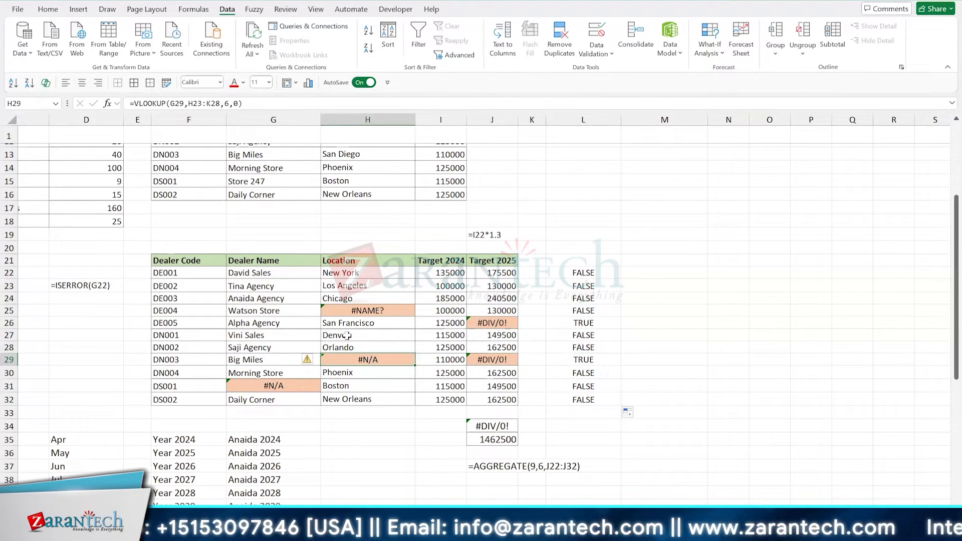
key(Down)
key(Down)
key(Right)
key(Right)
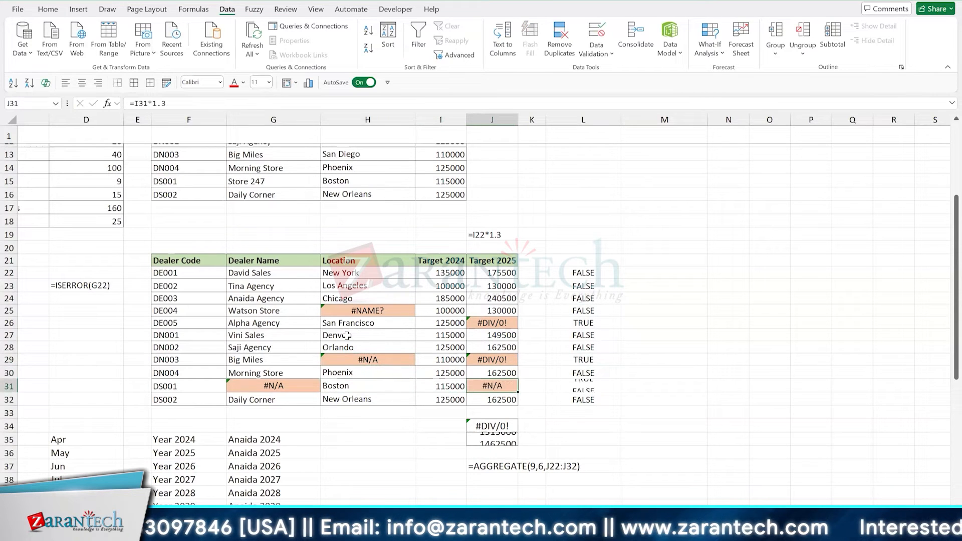
click(576, 389)
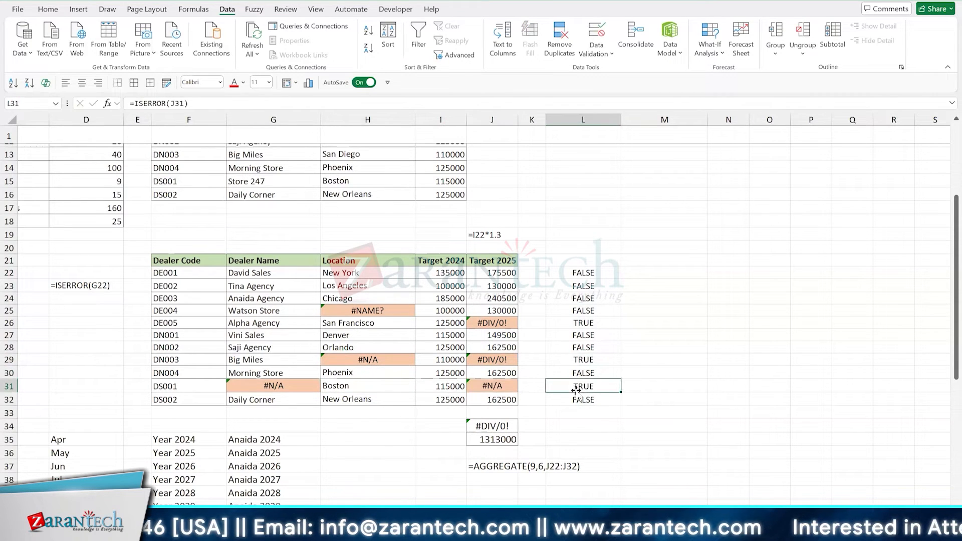
- Record the formula =ISERROR(J22) as text in L21 above the test results
key(ctrl+Up)
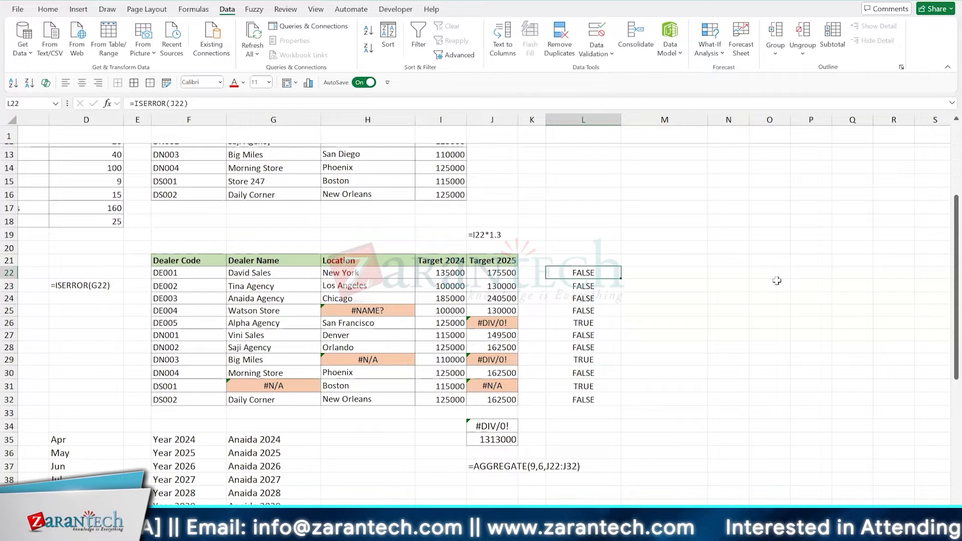
key(F2)
key(Escape)
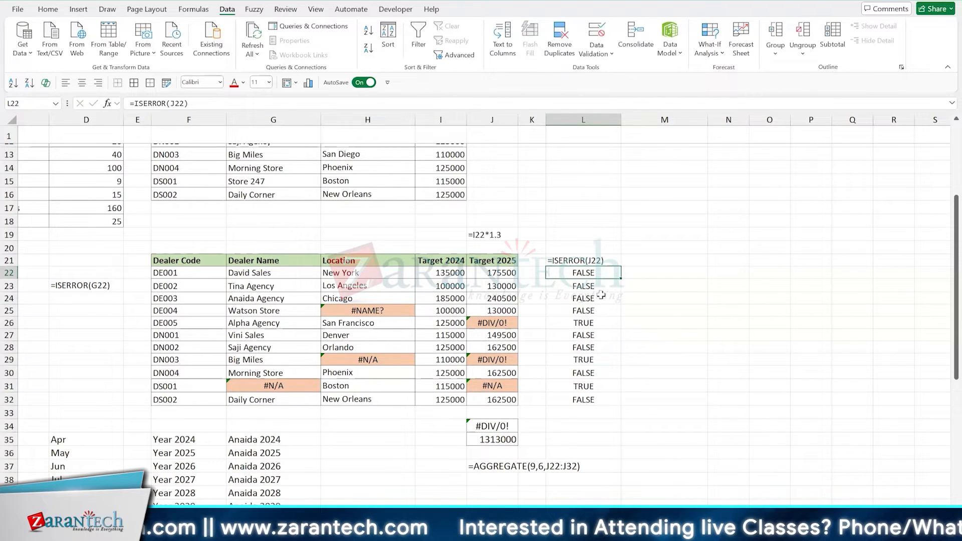
click(652, 262)
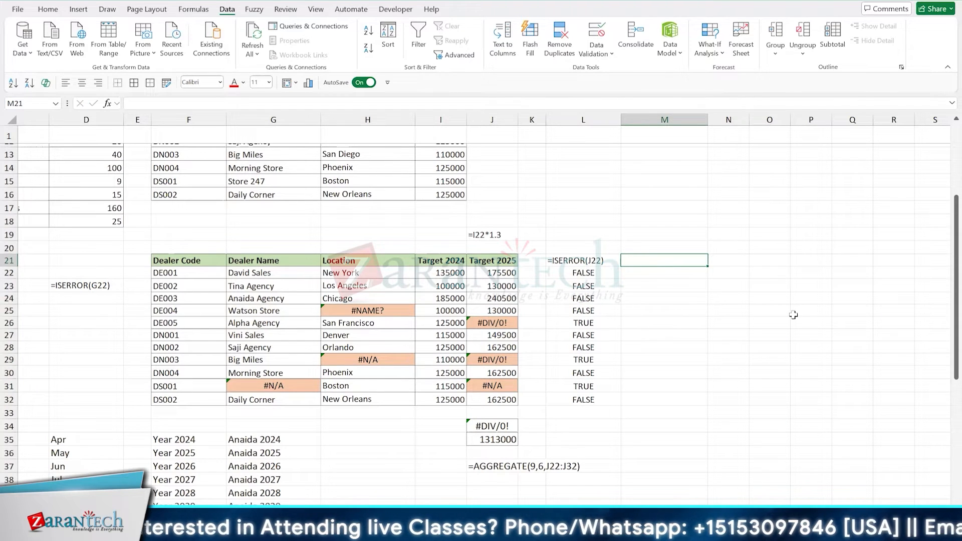
text(=)
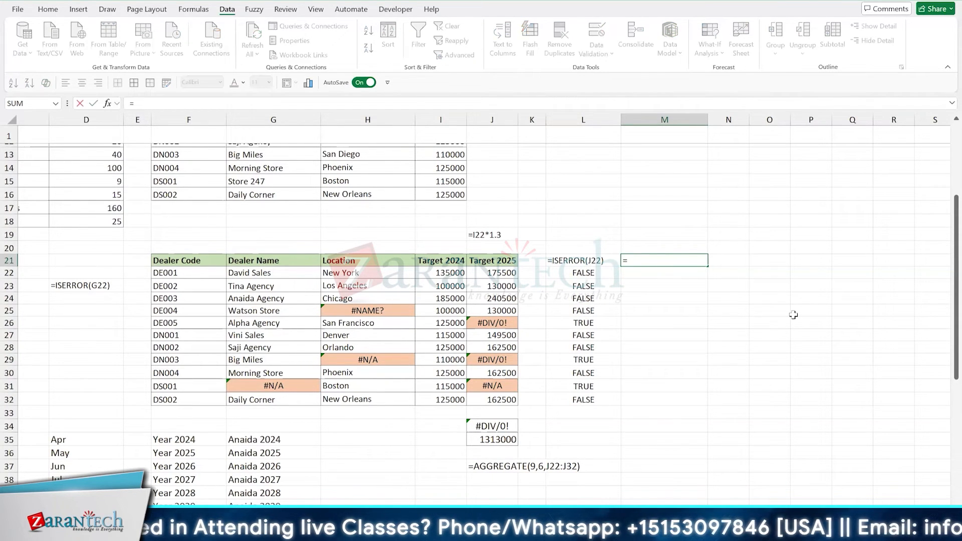
text(i)
key(Tab)
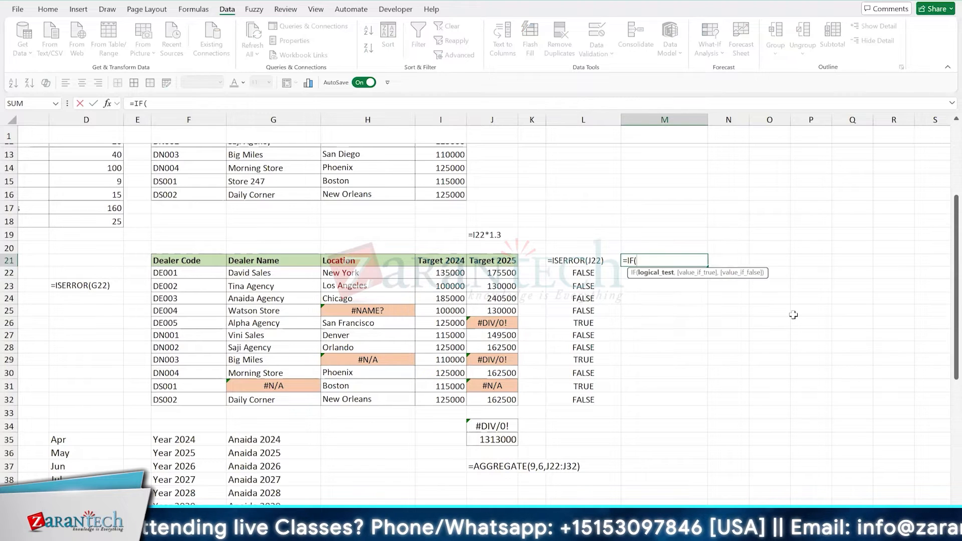
text(is)
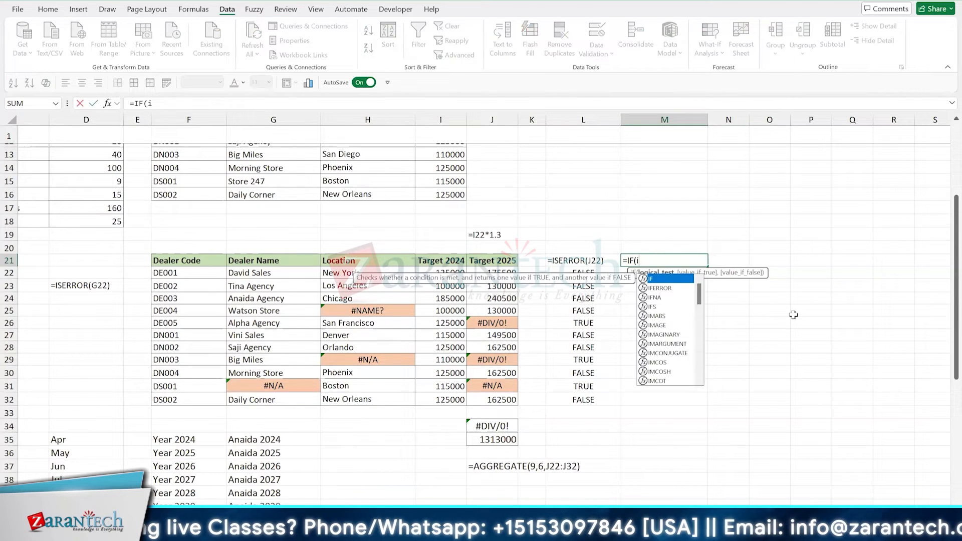
key(Down)
key(Down)
key(Tab)
key(Escape)
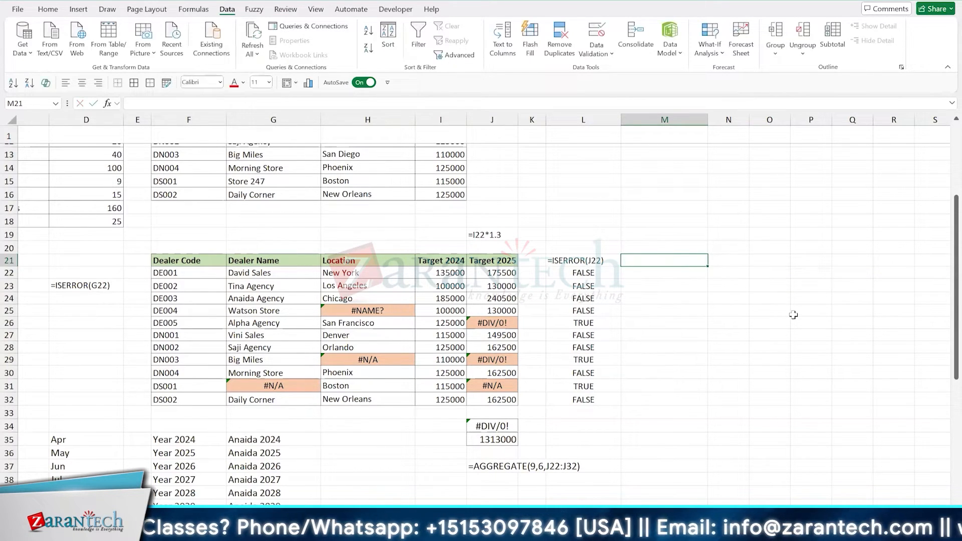
- Start an IF formula in M22 with ISERROR(J22:J32) as its logical test, and review that test
key(Down)
text(=if)
key(Tab)
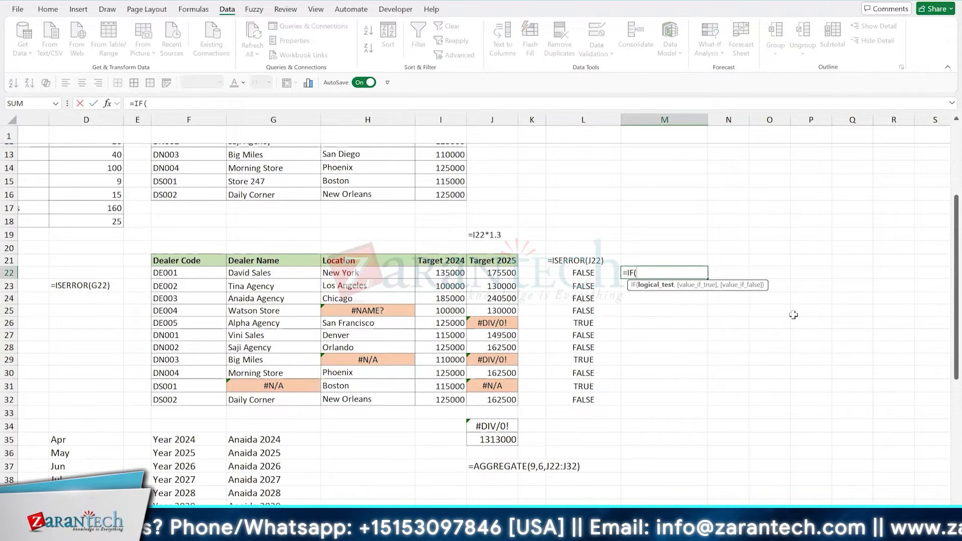
text(is)
key(Down)
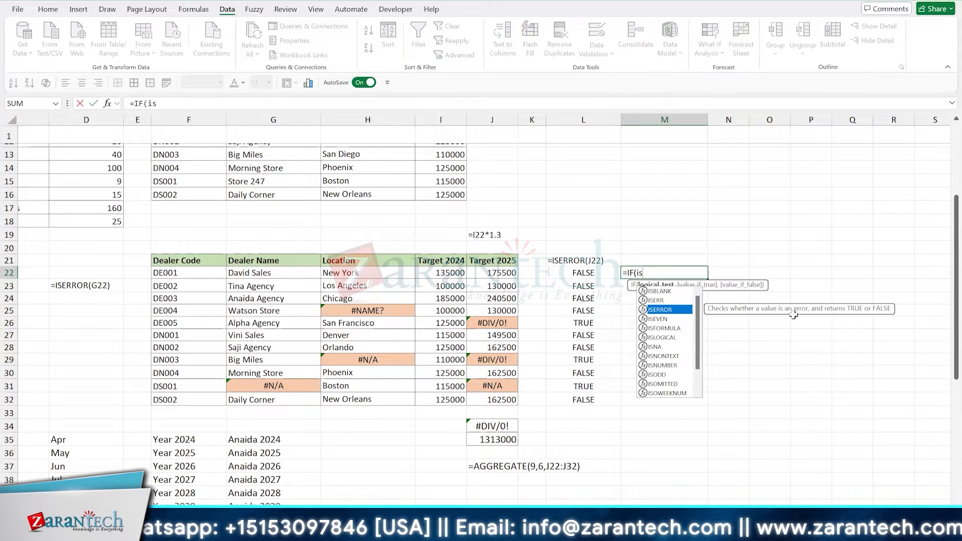
key(Tab)
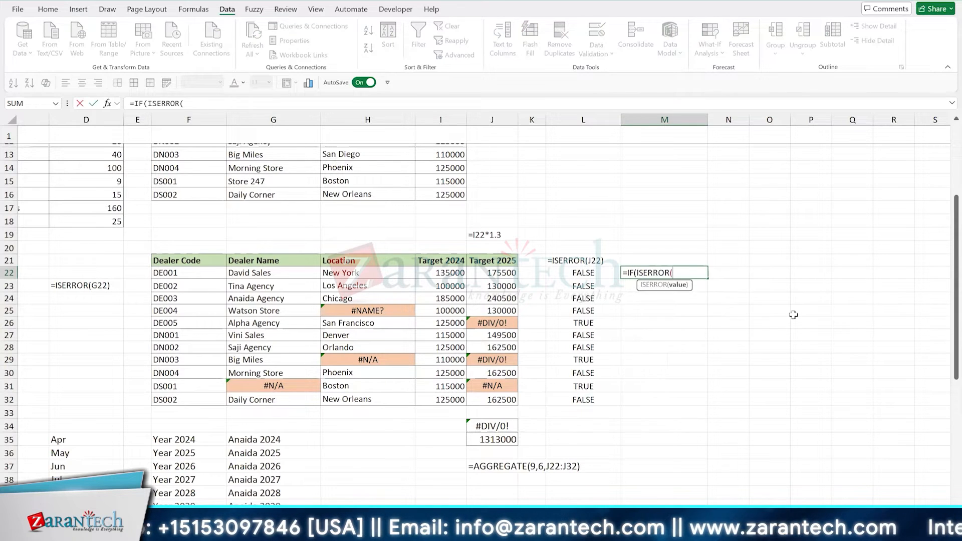
key(Left)
key(Left)
key(Left)
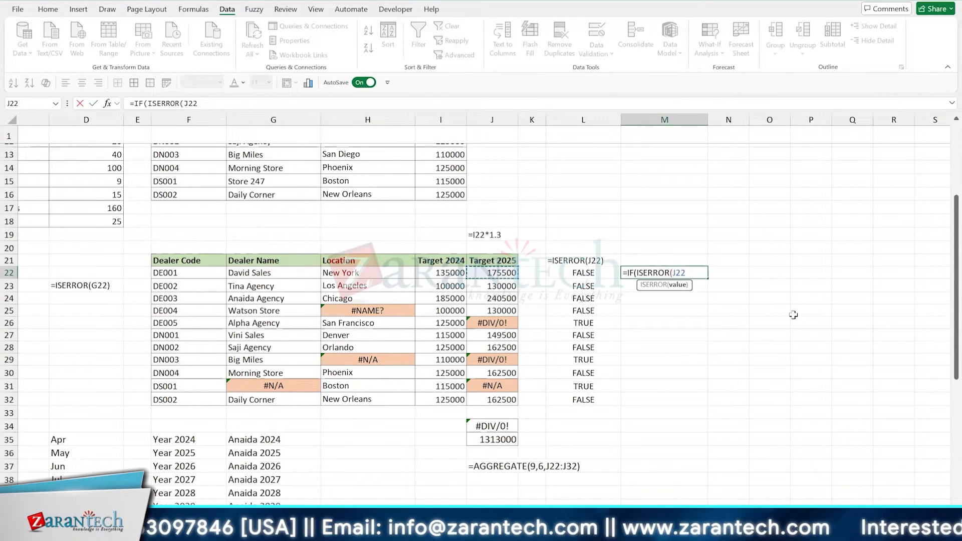
key(ctrl+shift+Down)
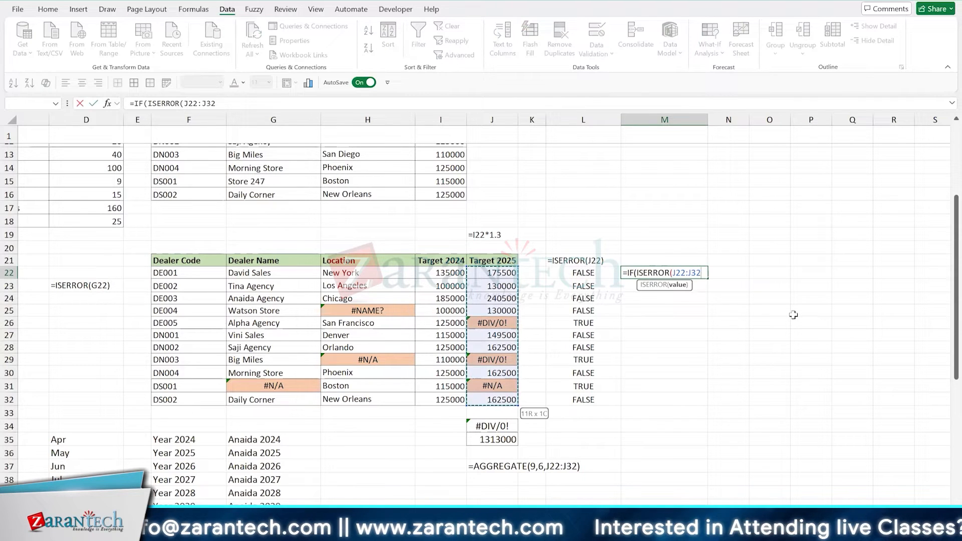
text())
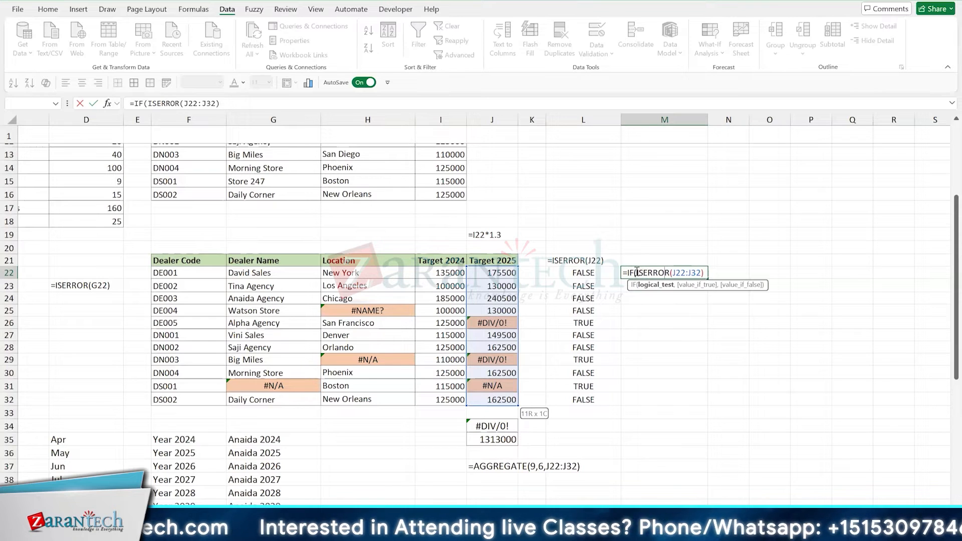
drag(637, 273, 704, 273)
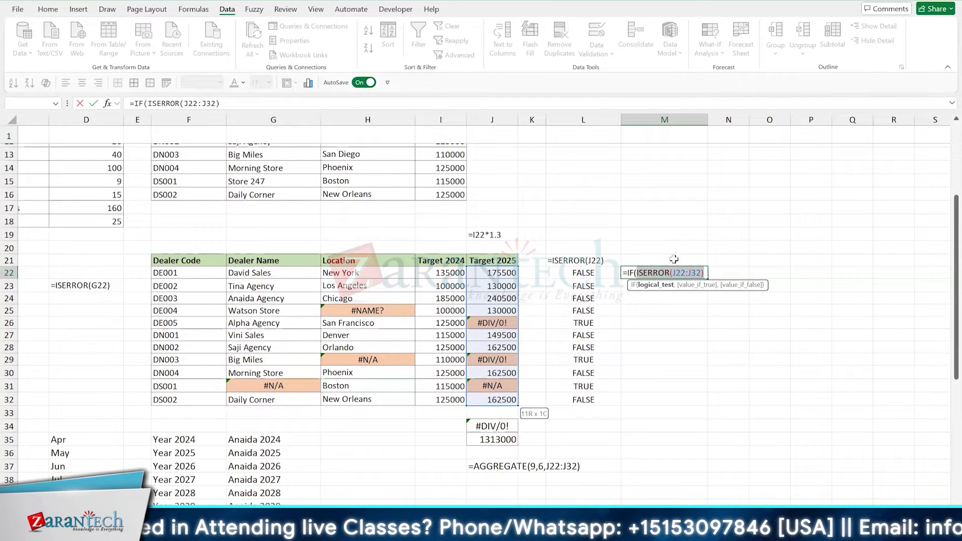
click(639, 272)
drag(637, 272, 704, 272)
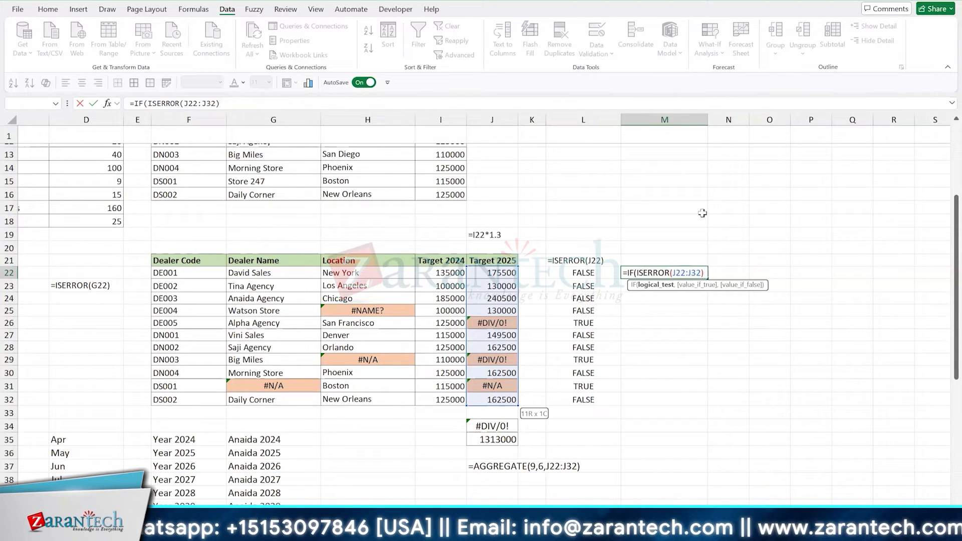
- Complete the M22 formula as =IF(ISERROR(J22:J32),1,0), returning 1 for errors and 0 for all other values
text(,)
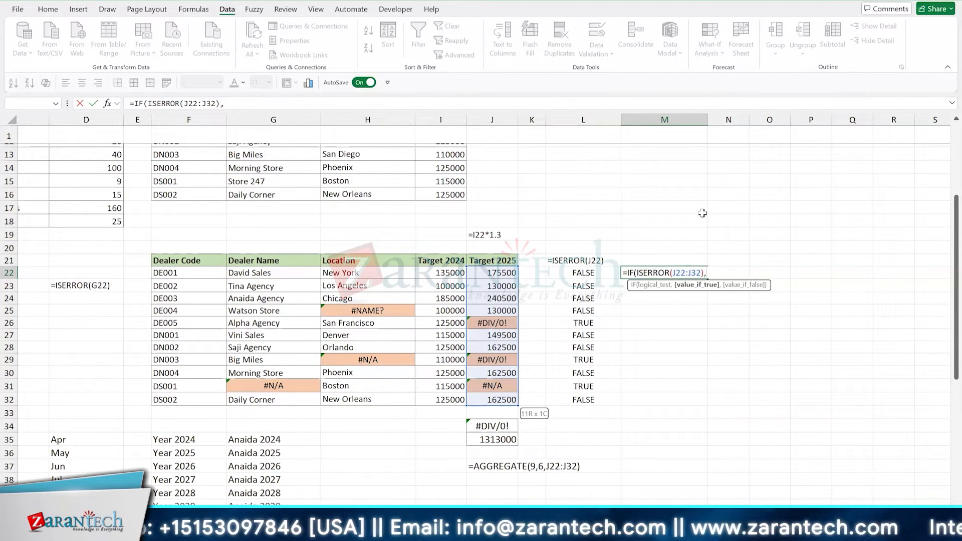
text(1,)
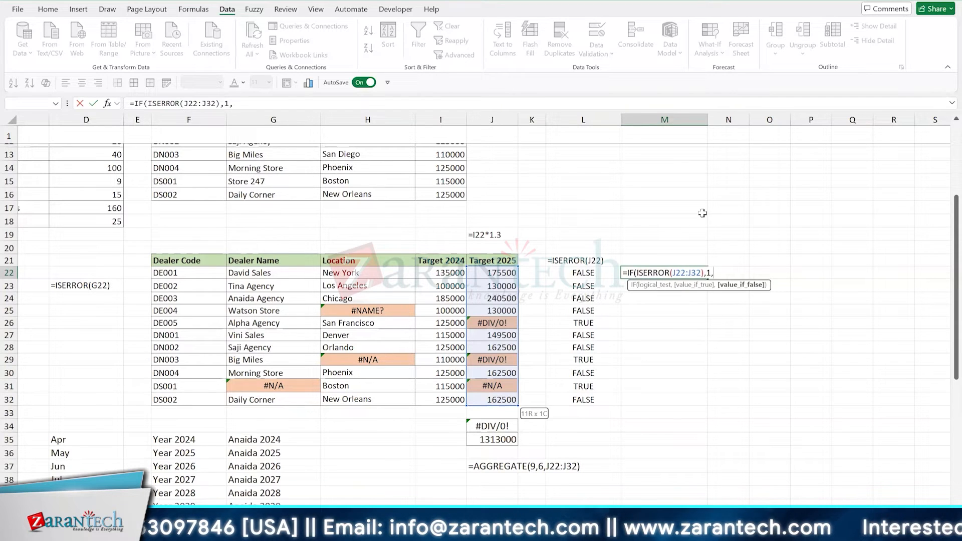
text(0))
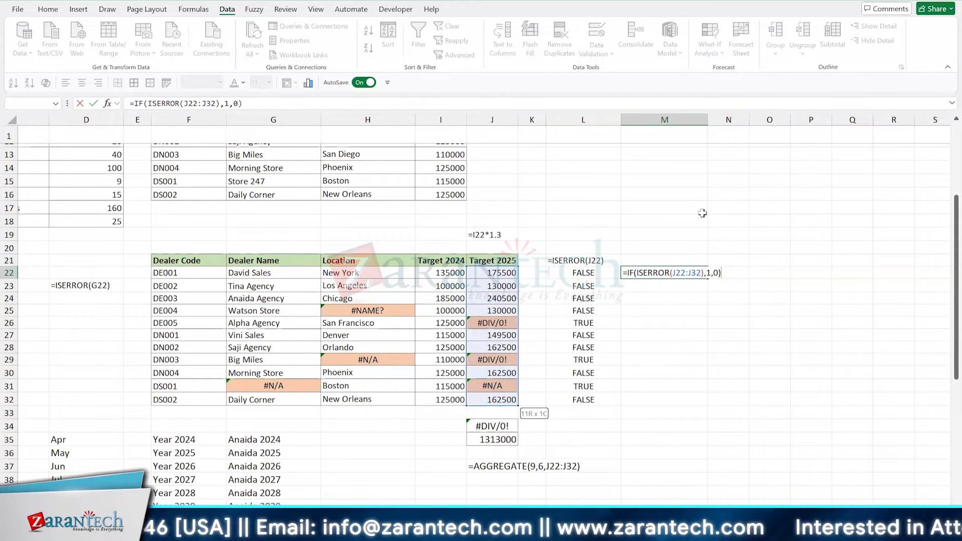
key(Return)
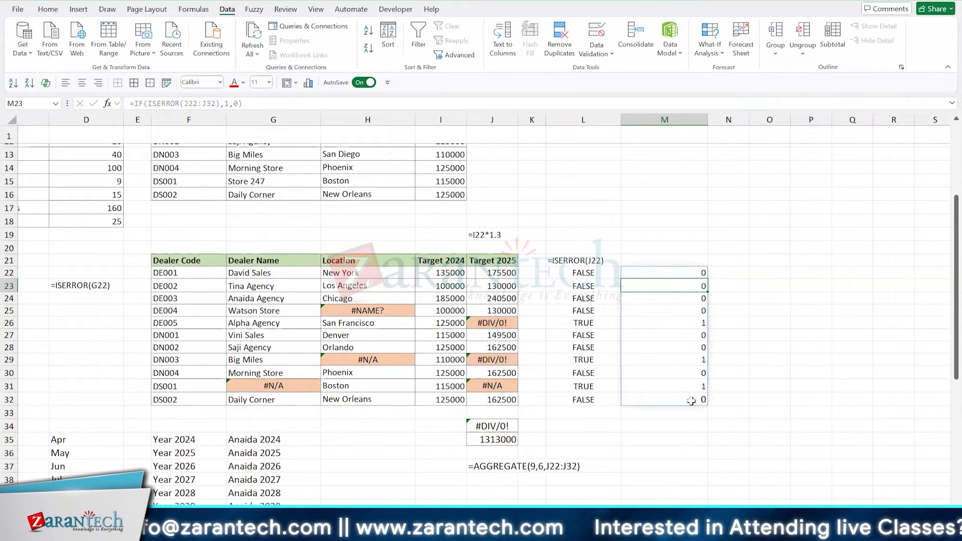
- Show the formula of M22 as text in M21 with =FORMULATEXT(M22)
click(671, 261)
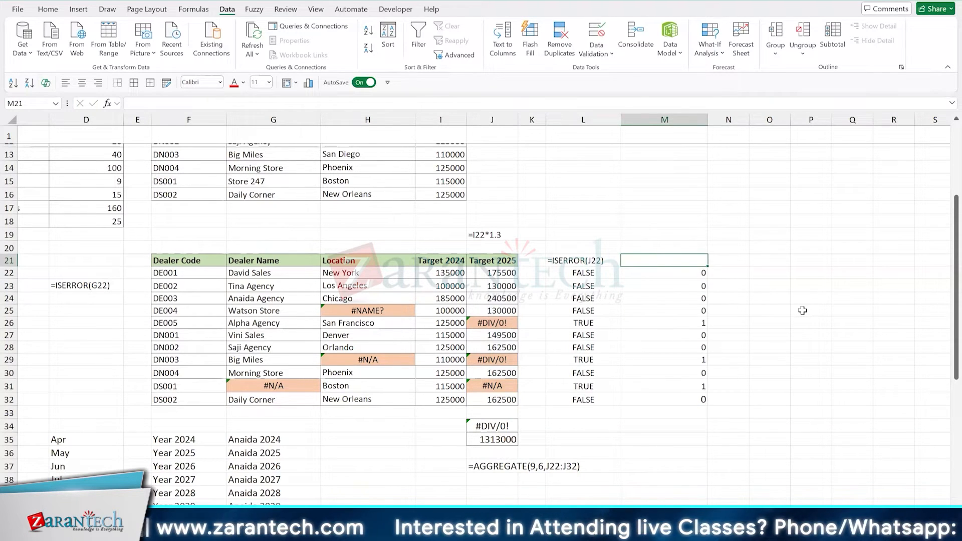
text(=FORMULATEXT(M22)
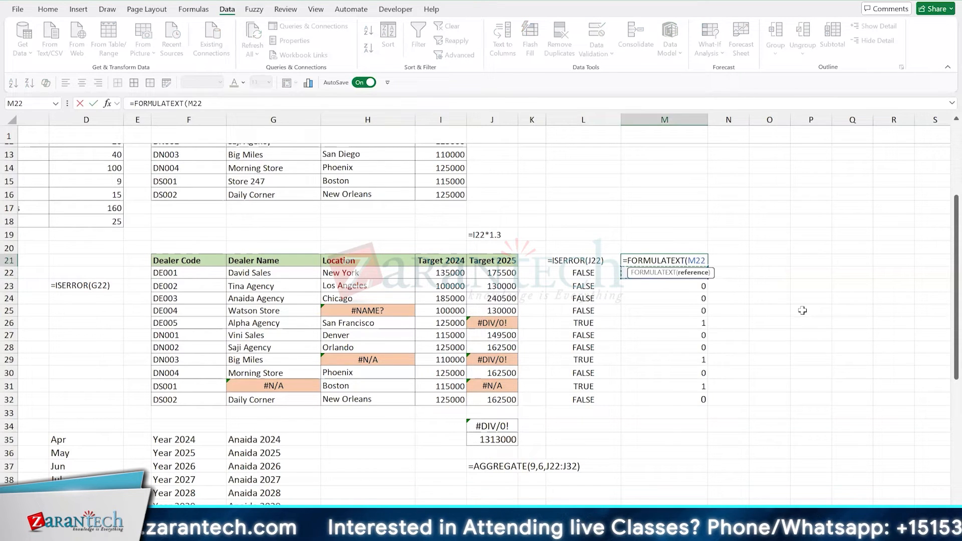
key(Return)
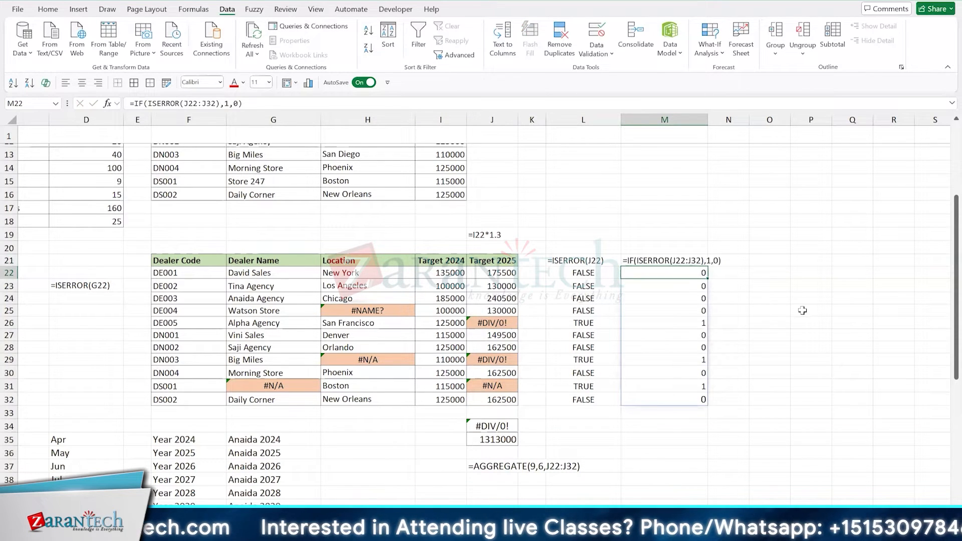
- Try to replace the formula in L22 with =ISERROR(J22:J32) without first emptying the cells below it
key(Left)
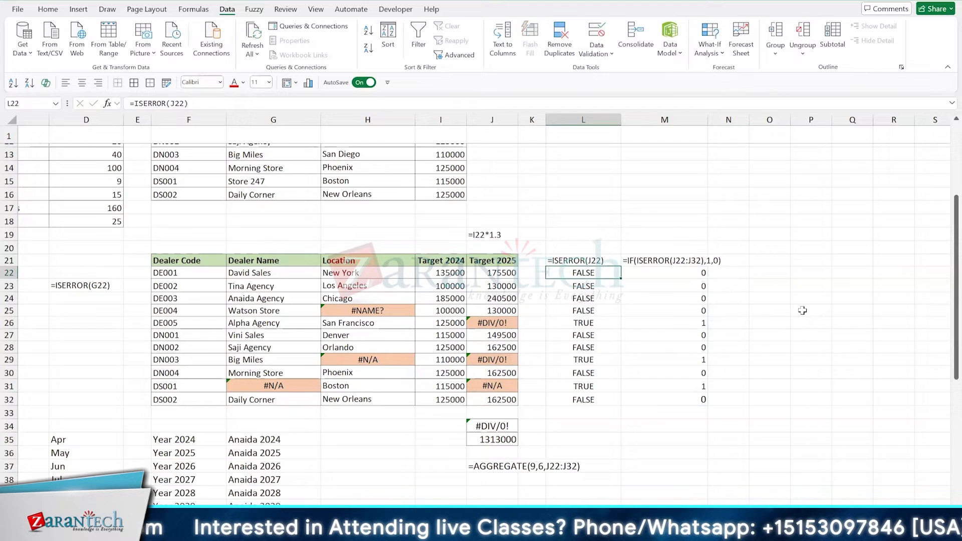
key(ctrl+shift+Down)
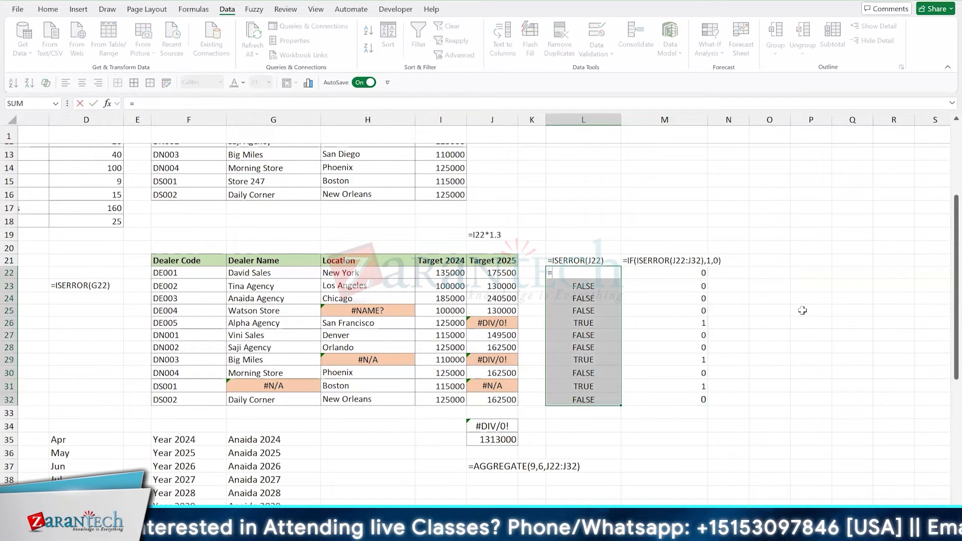
text(=iso)
key(BackSpace)
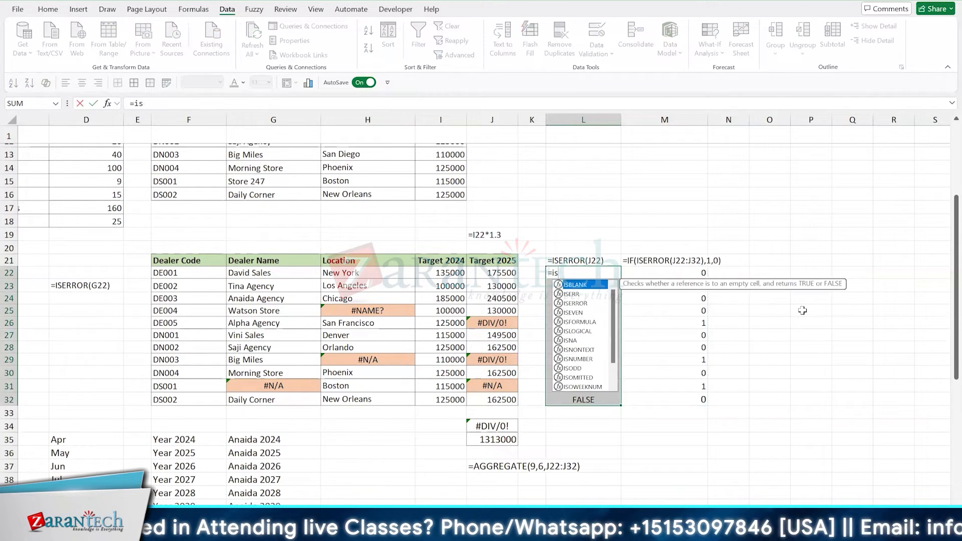
text(err)
key(Tab)
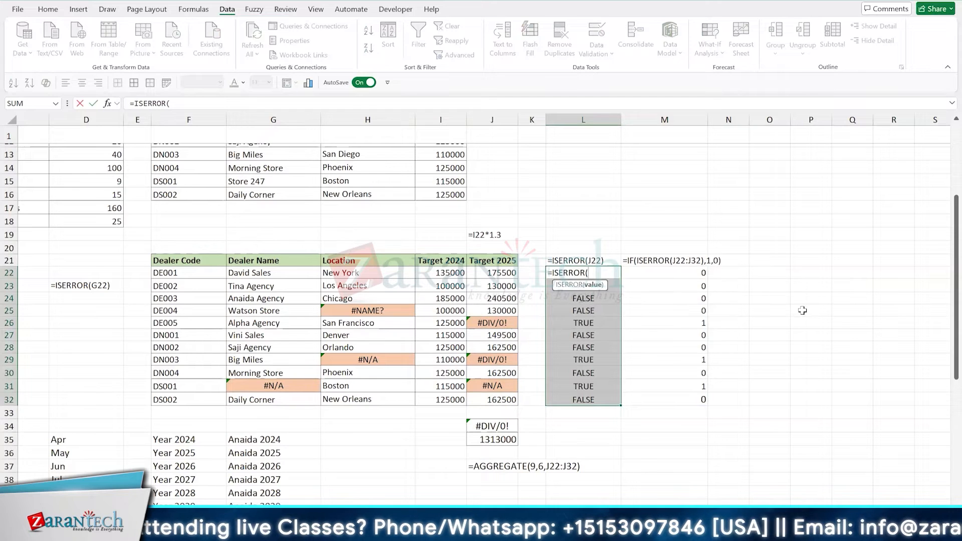
key(Left)
key(Left)
key(ctrl+shift+Down)
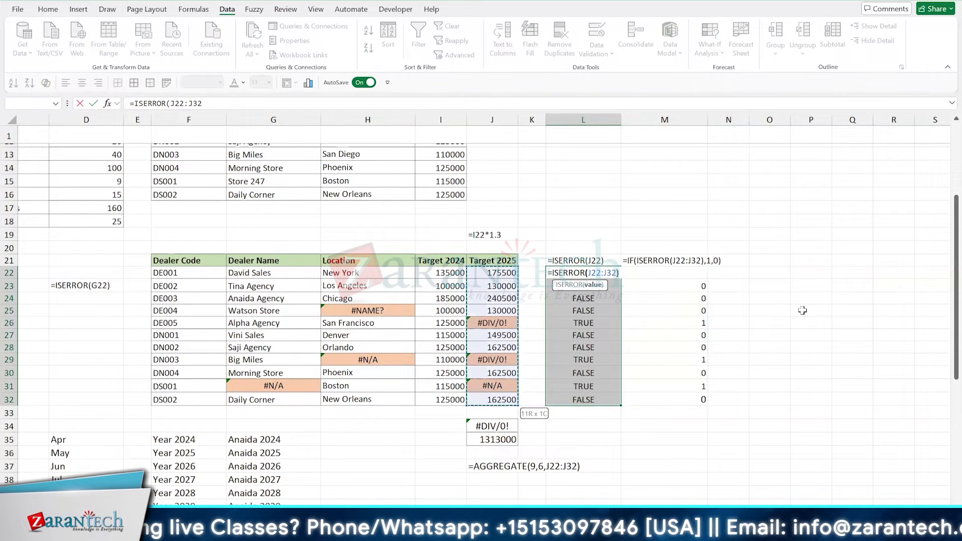
key(Return)
- Clear all ISERROR formulas and results from L22:L32
key(ctrl+shift+Down)
key(Delete)
key(Up)
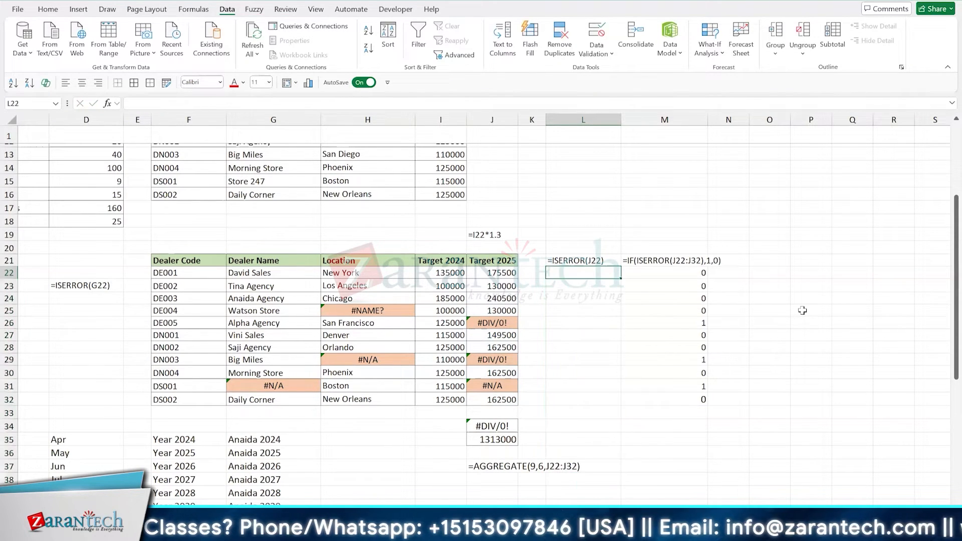
- Enter =ISERROR(J22:J32) in L22 to test the whole Target 2025 column with one formula
text(=iserr)
key(Tab)
key(Left)
key(Left)
key(ctrl+shift+Down)
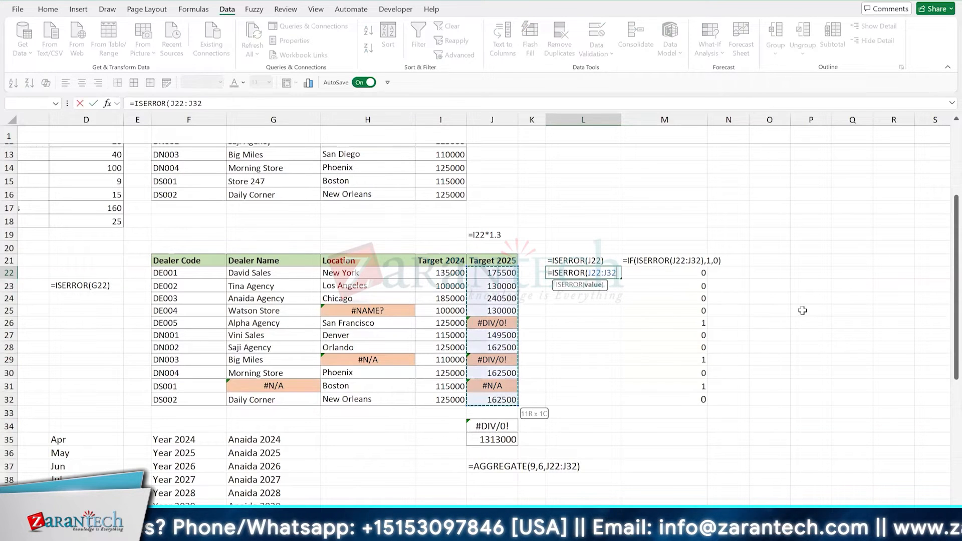
text())
key(Return)
key(Up)
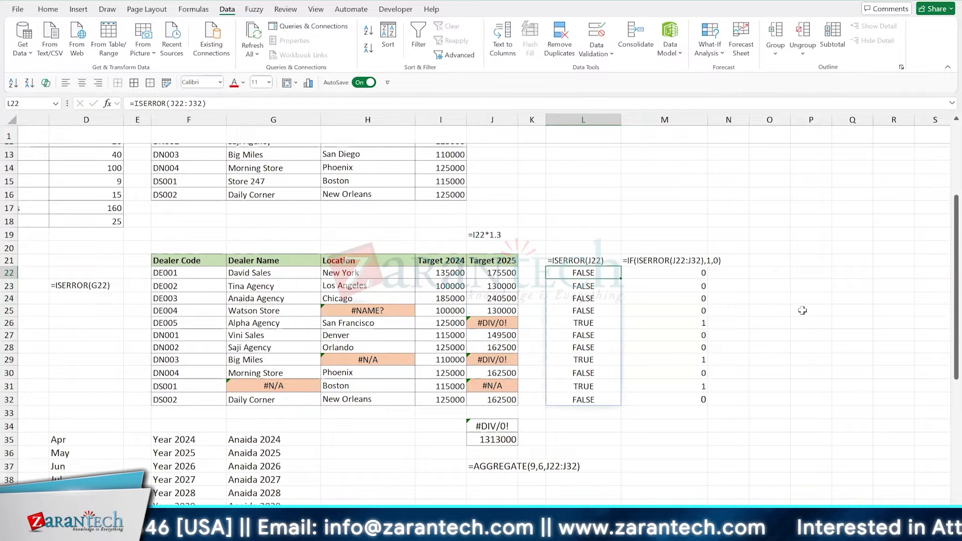
- Copy the FORMULATEXT formula from M21 over the text in L21, and autofit the width of column L
key(Up)
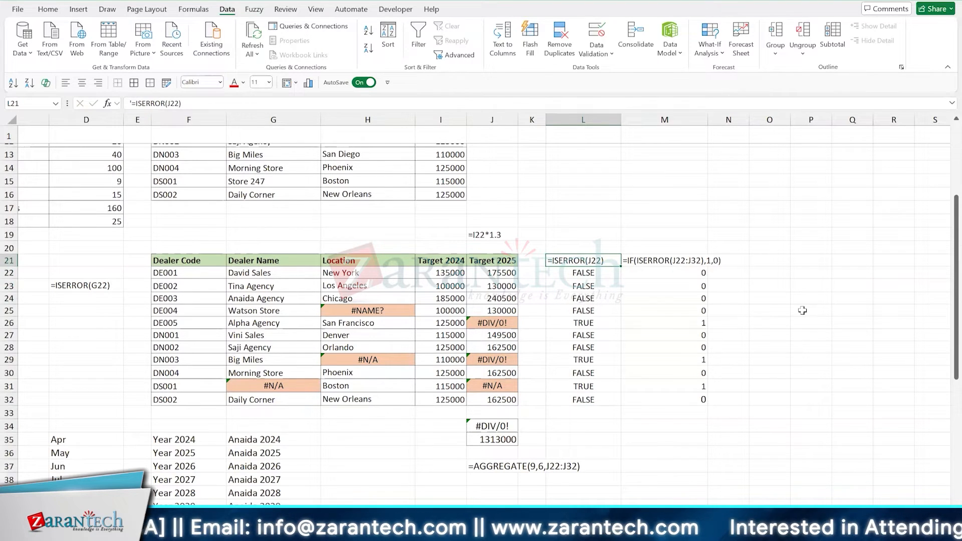
key(Right)
key(ctrl+c)
key(Left)
key(Return)
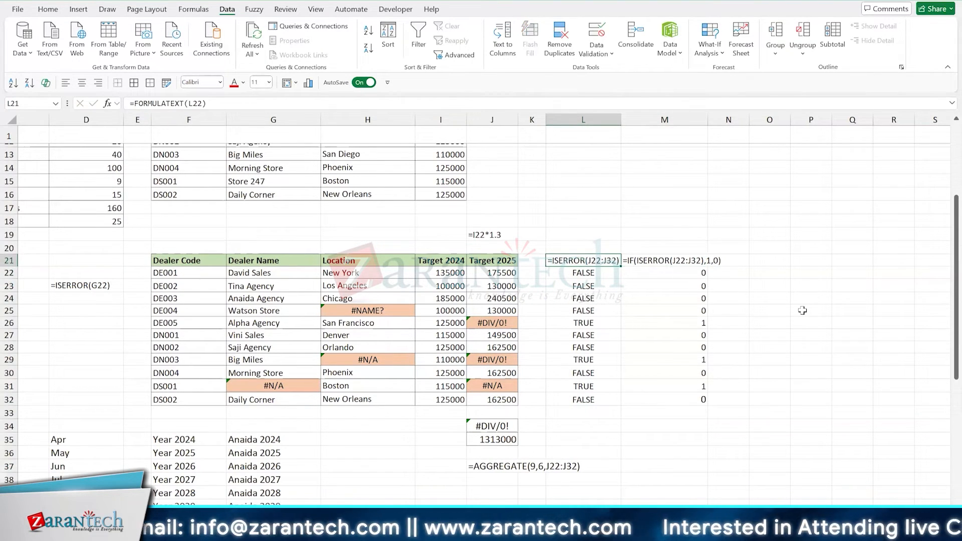
double_click(621, 119)
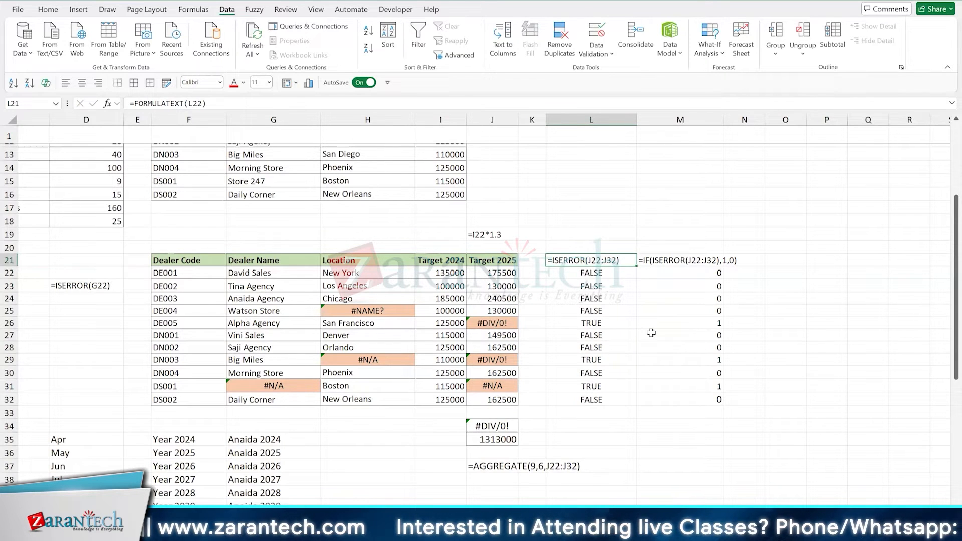
- Examine the formula text in L21 and the ISERROR array formula in L22
key(ctrl+grave)
scroll(651, 332, right, 2)
key(ctrl+grave)
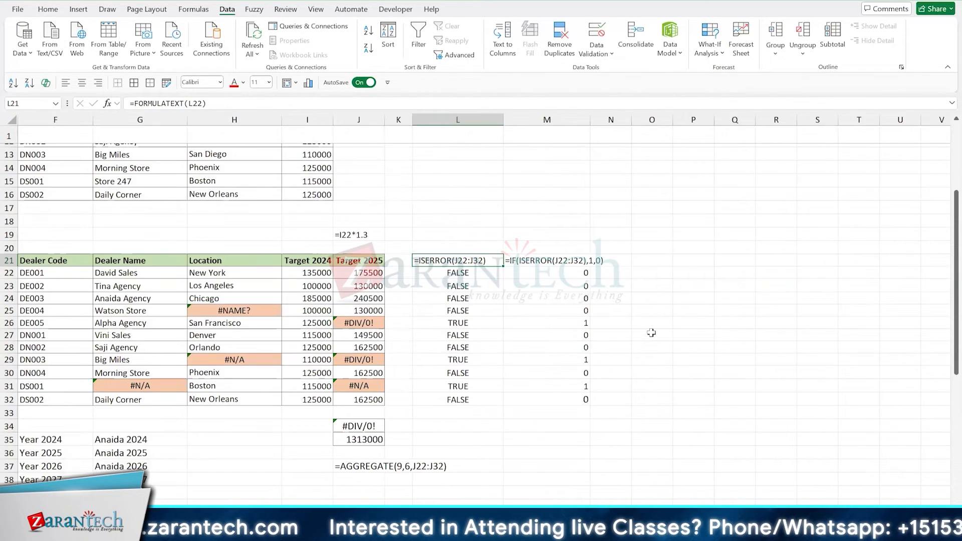
key(Down)
key(Up)
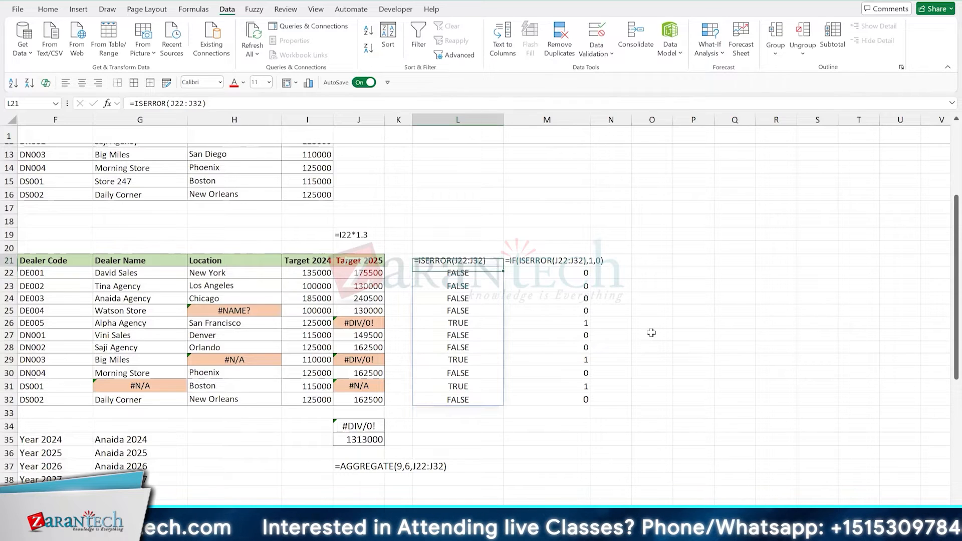
key(Right)
key(Left)
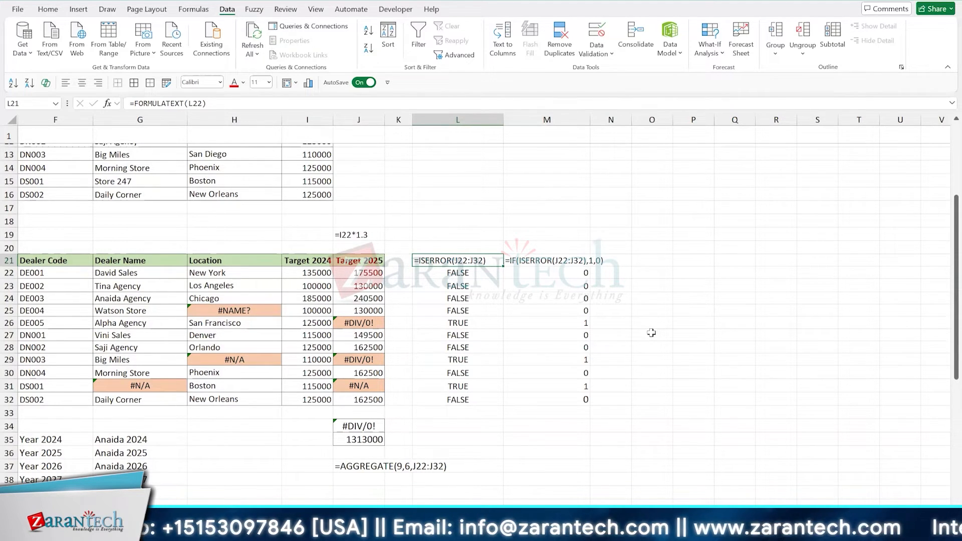
key(Down)
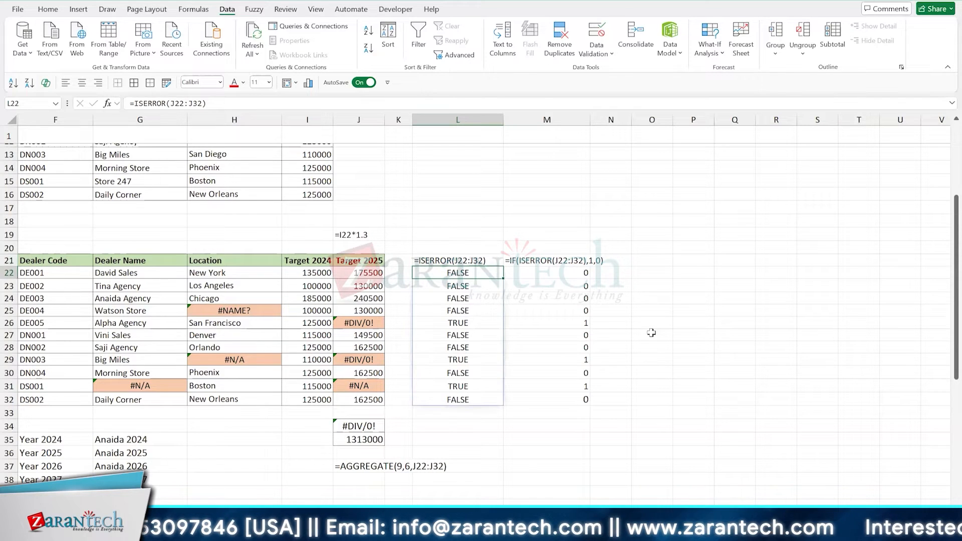
- Copy the expression IF(ISERROR(J22:J32),1,0) from the formula in M22, leaving out its equals sign
key(Up)
key(Right)
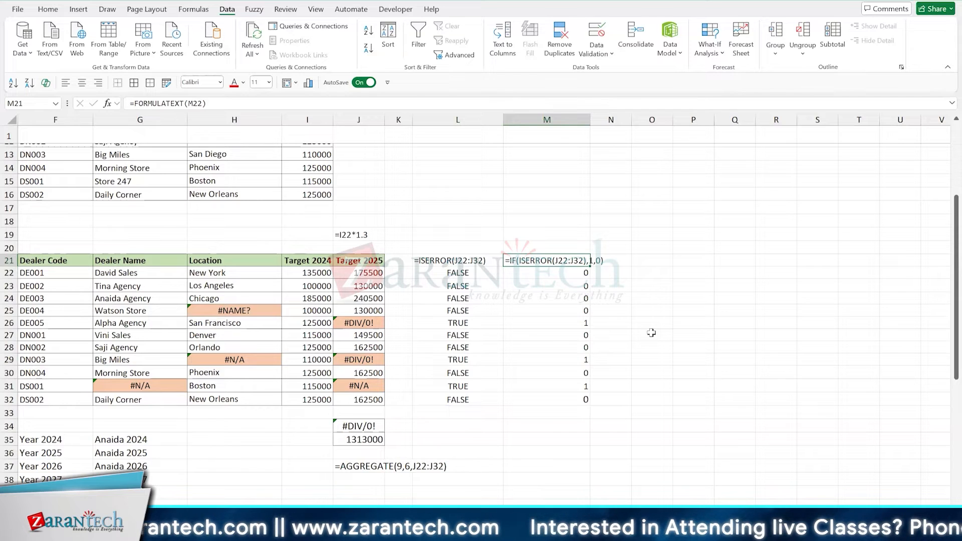
key(F2)
key(Return)
key(F2)
key(shift+Home)
key(shift+Right)
key(ctrl+c)
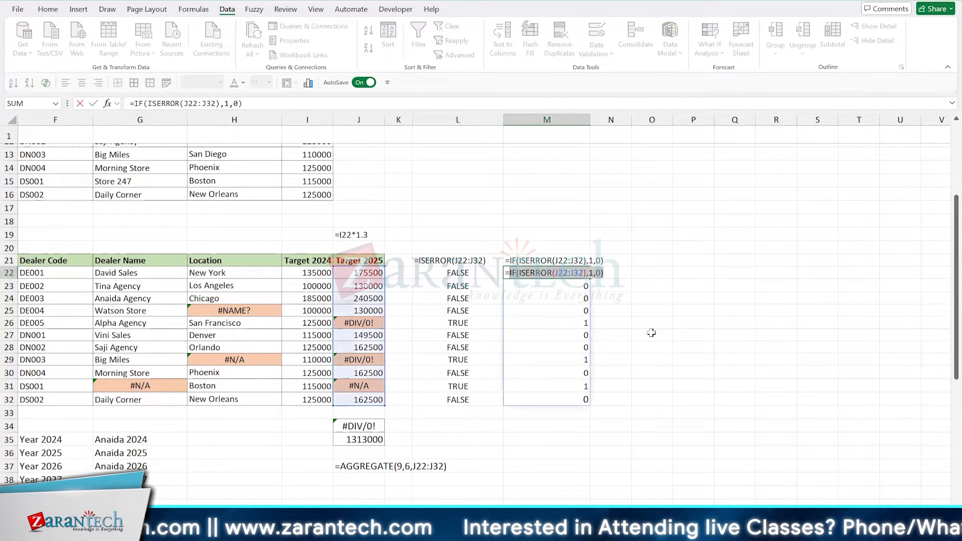
key(F9)
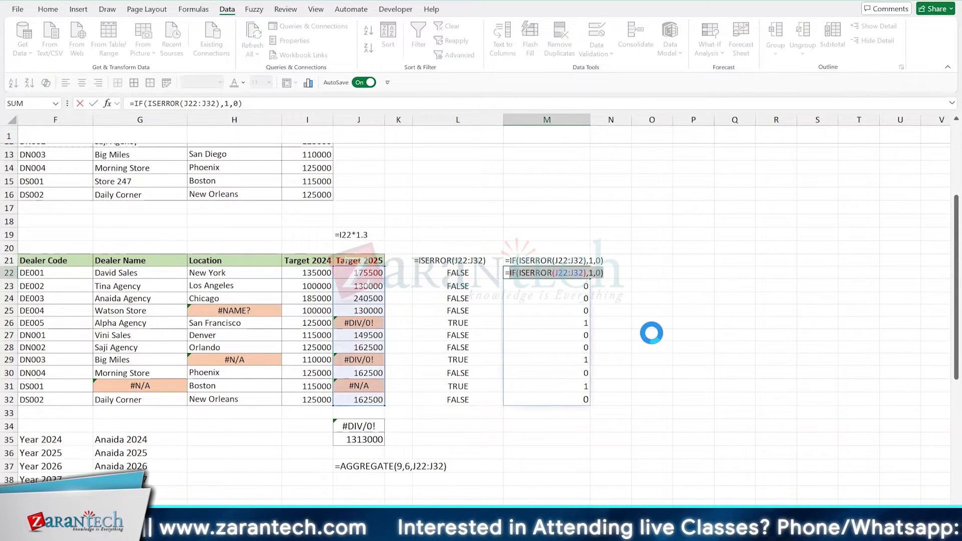
key(Escape)
- Enter =SUM(IF(ISERROR(J22:J32),1,0)) in J18 to count the errors in the Target 2025 column
key(Up)
key(Up)
key(Up)
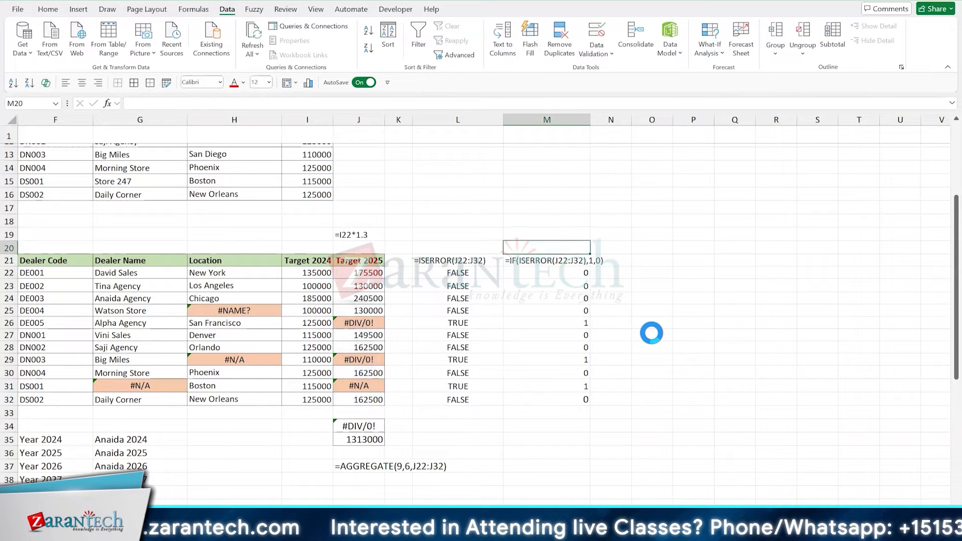
key(Left)
key(Left)
key(Left)
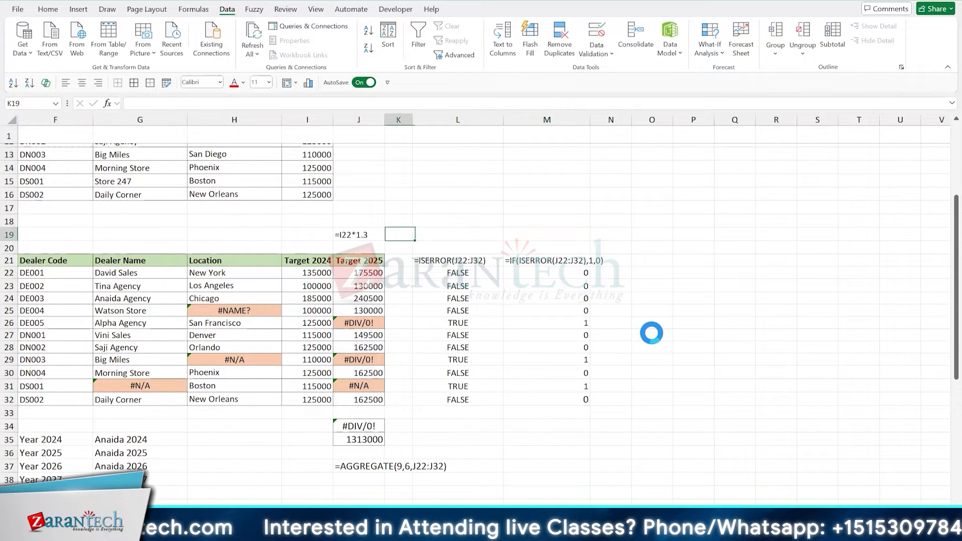
key(Up)
text(=)
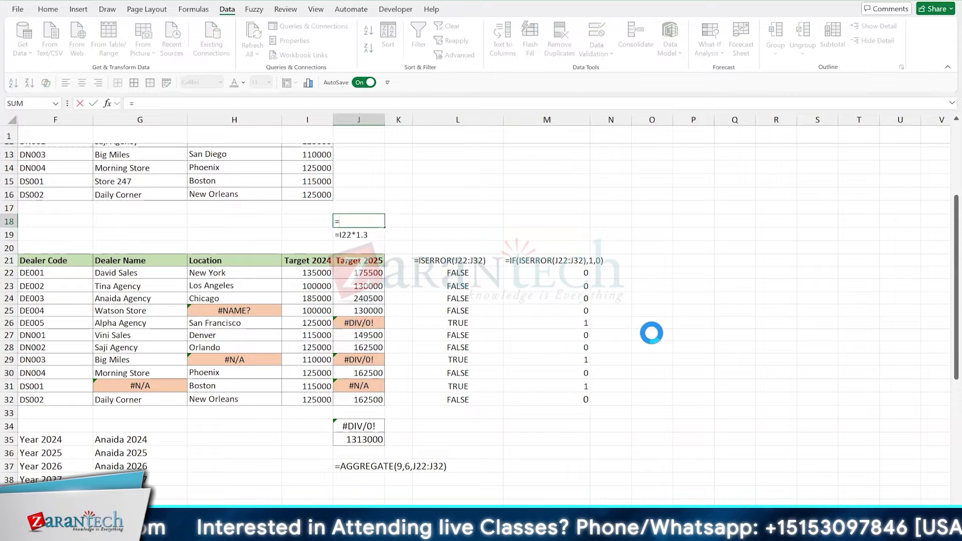
text(SUM()
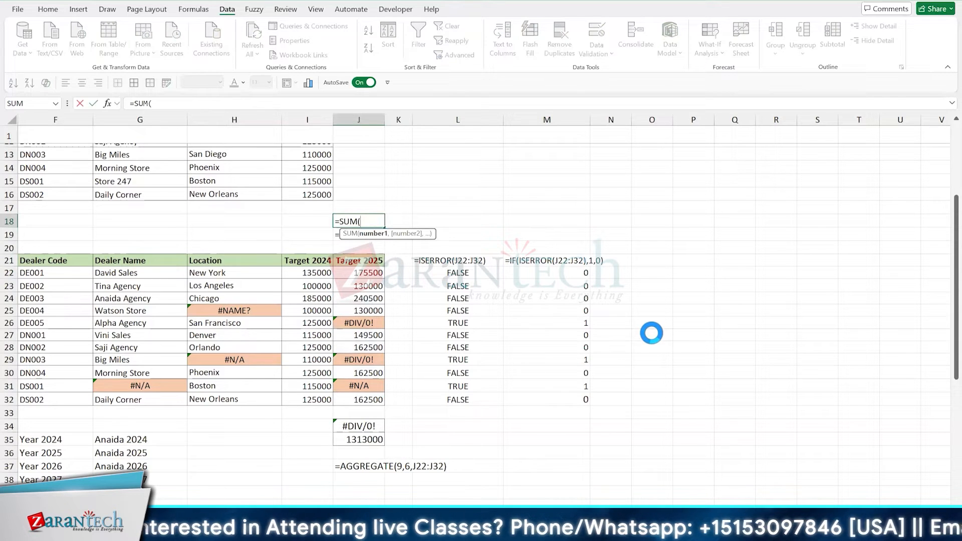
key(ctrl+v)
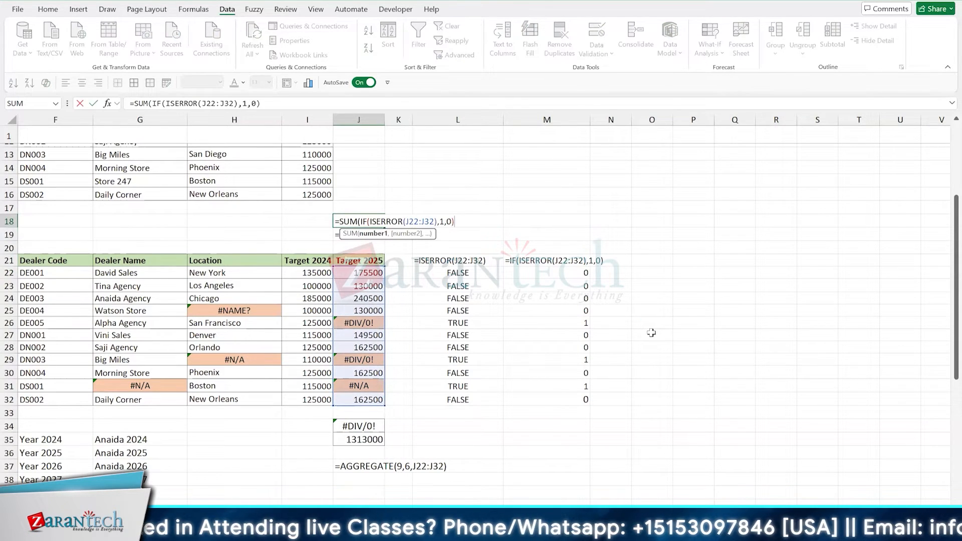
text())
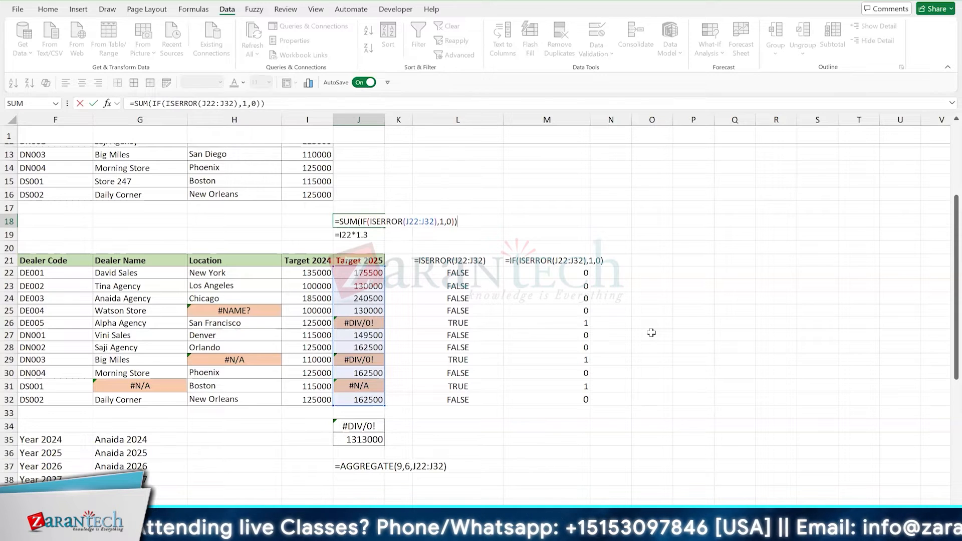
key(ctrl+Return)
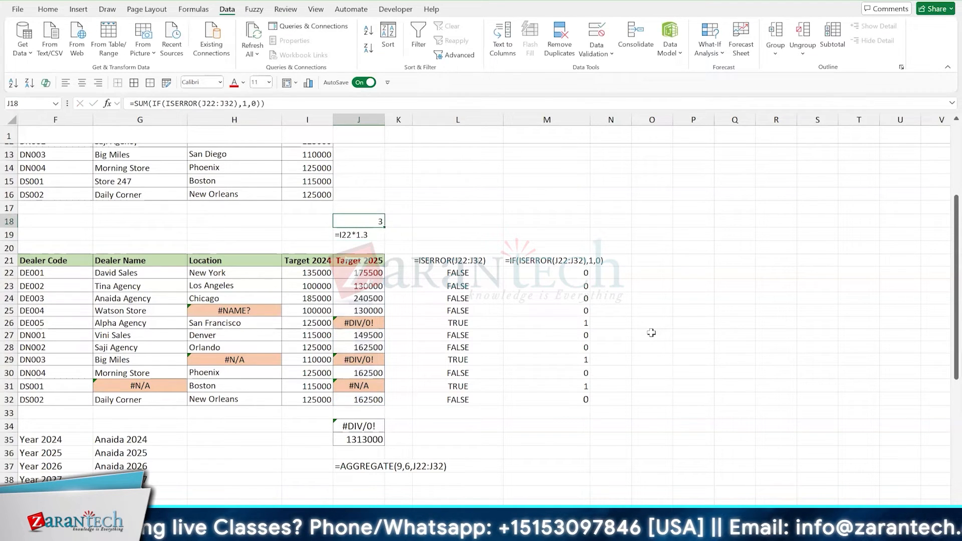
- Copy the error-count formula from J18 to G18:H18, above the Dealer Name and Location columns
key(ctrl+c)
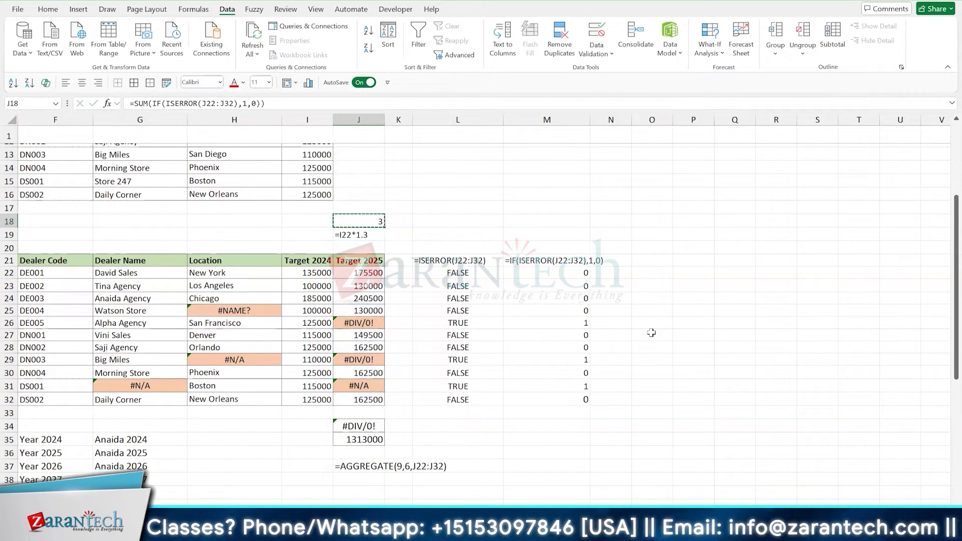
key(Left)
key(Left)
key(Left)
key(shift+Right)
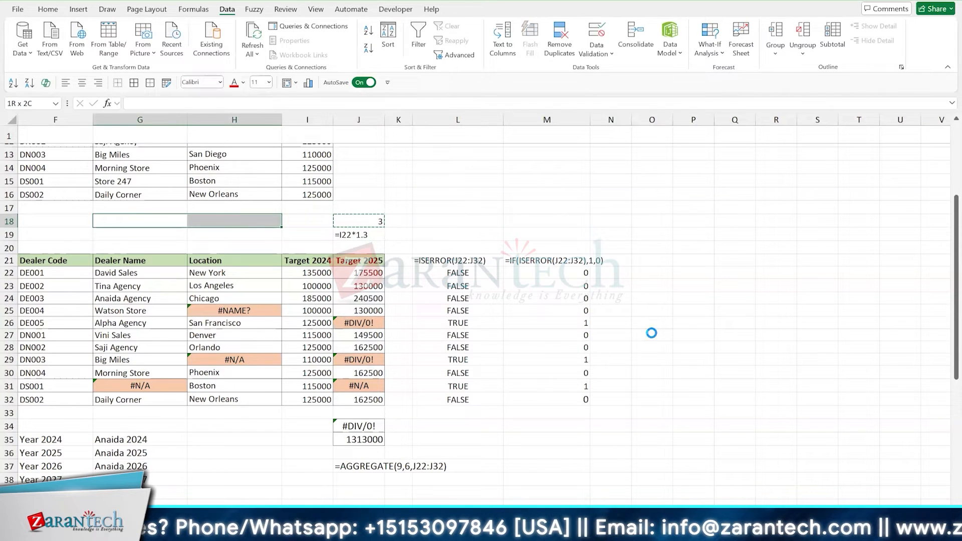
key(ctrl+v)
key(shift+Left)
key(Right)
key(Right)
key(Right)
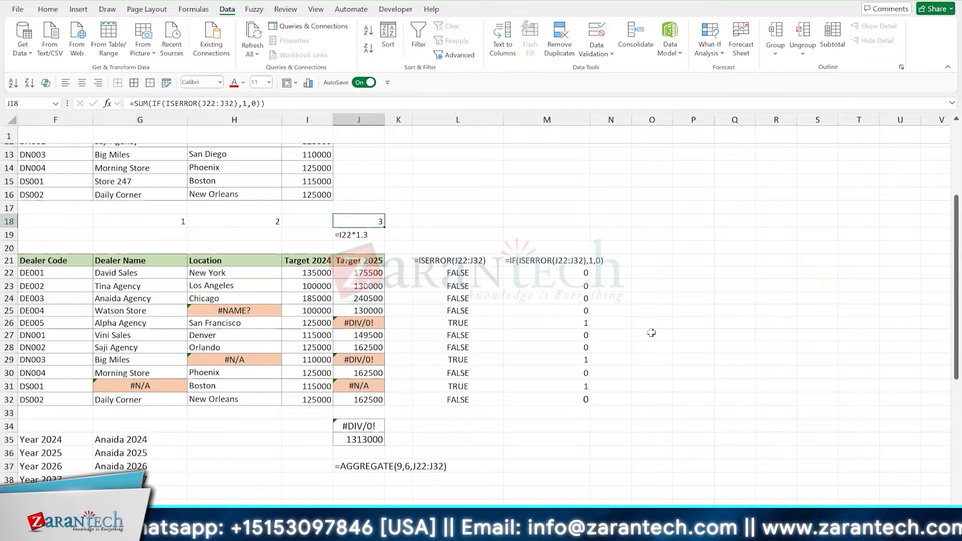
- Copy the #NAME? error cell H25 over San Francisco in H26 to test the Location column's error count
key(Left)
key(Left)
key(Down)
key(Down)
key(Down)
key(Down)
key(Down)
key(Down)
key(Down)
key(Down)
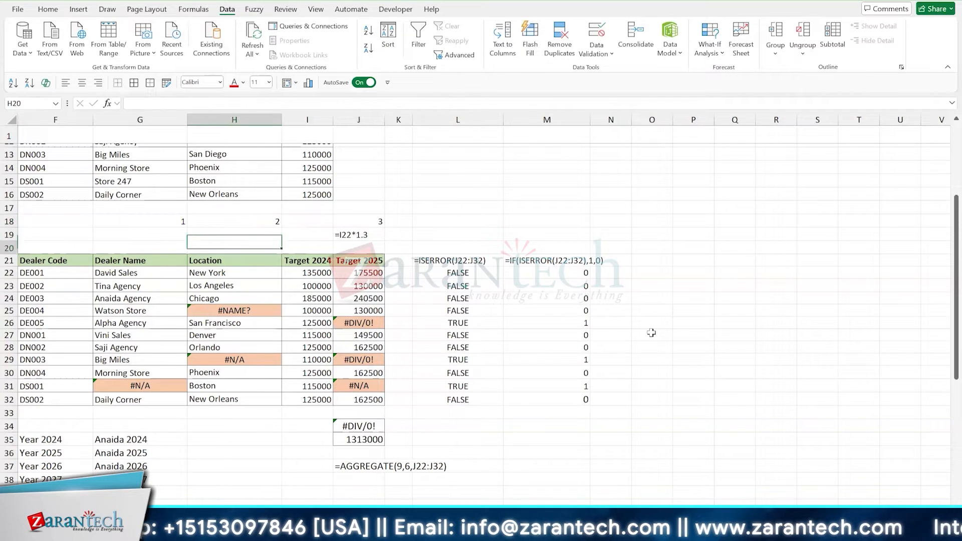
key(Up)
key(ctrl+c)
key(Down)
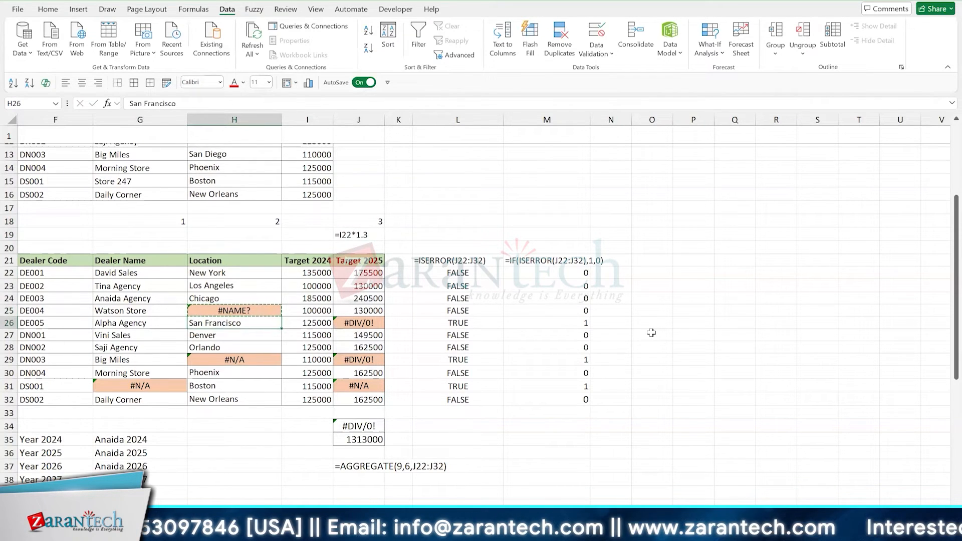
key(Return)
key(Up)
key(Up)
key(Up)
key(Up)
key(Up)
key(Up)
key(Up)
key(Up)
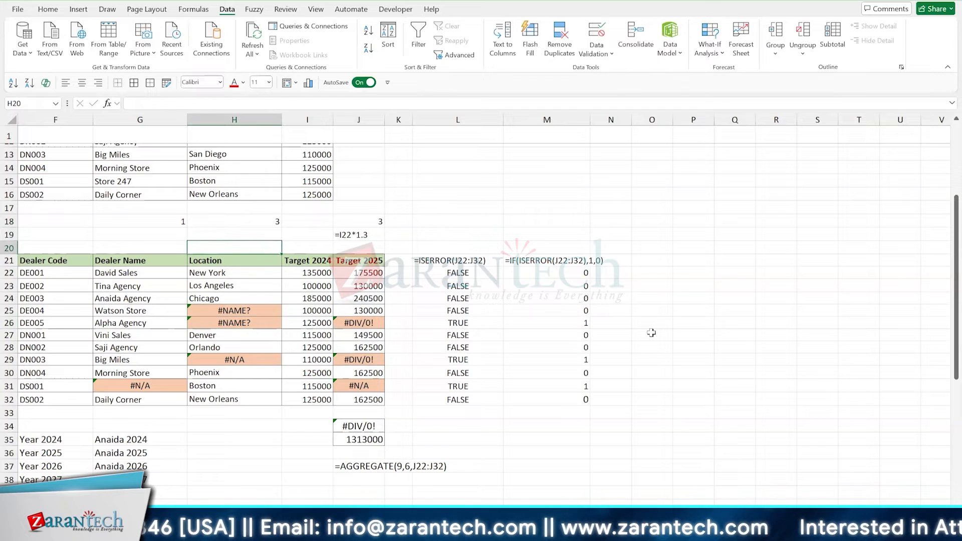
- Copy the formula from J18 and enter it in M18 as plain text, =SUM(IF(ISERROR(J22:J32),1,0))
key(Right)
key(Right)
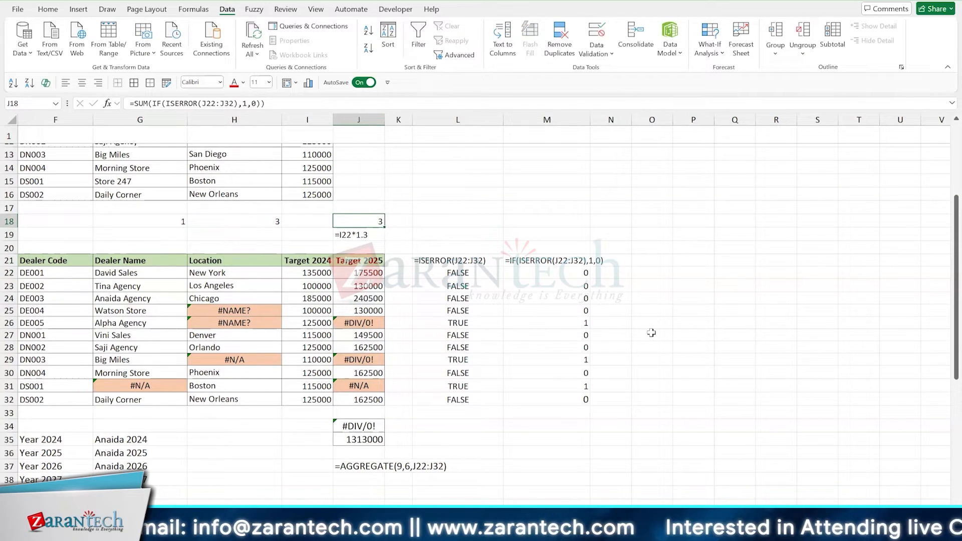
key(F2)
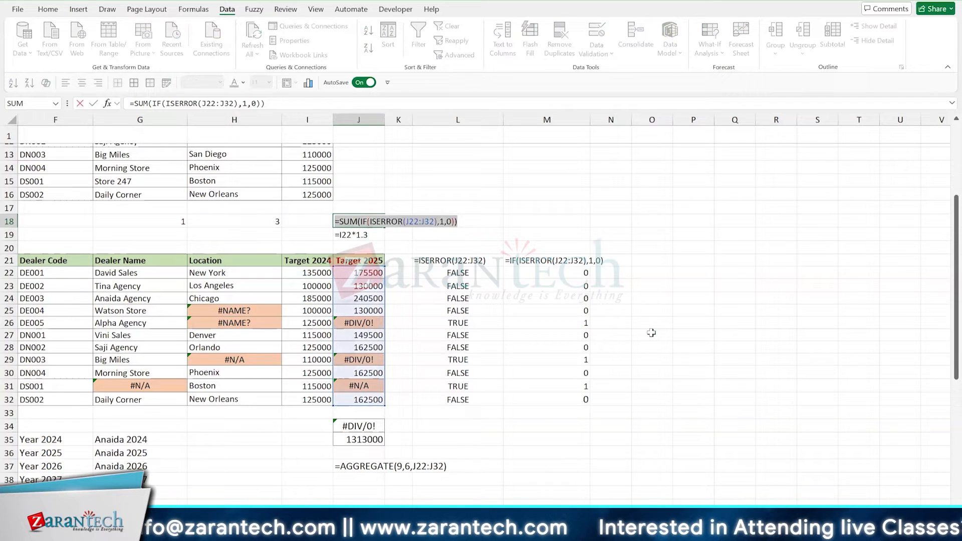
key(Return)
key(Up)
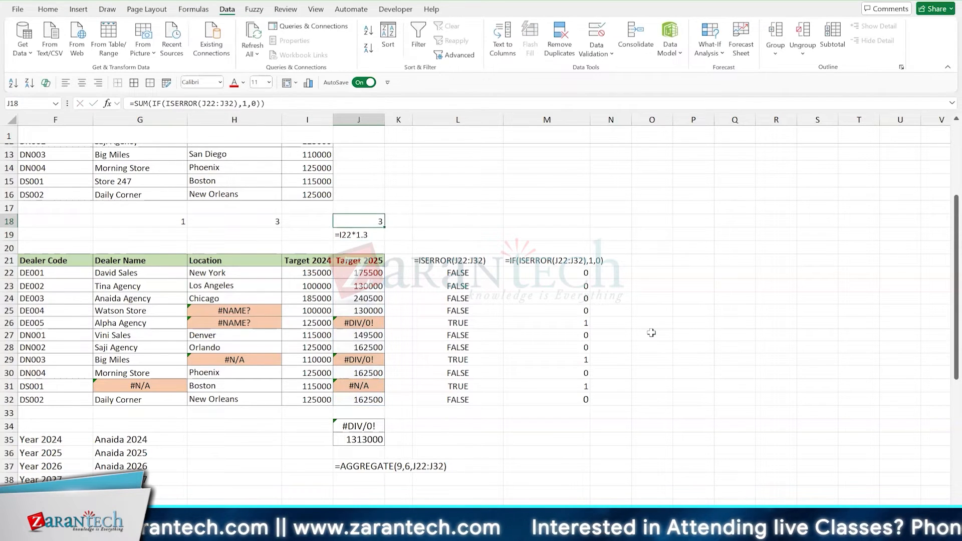
key(Right)
key(Right)
key(Right)
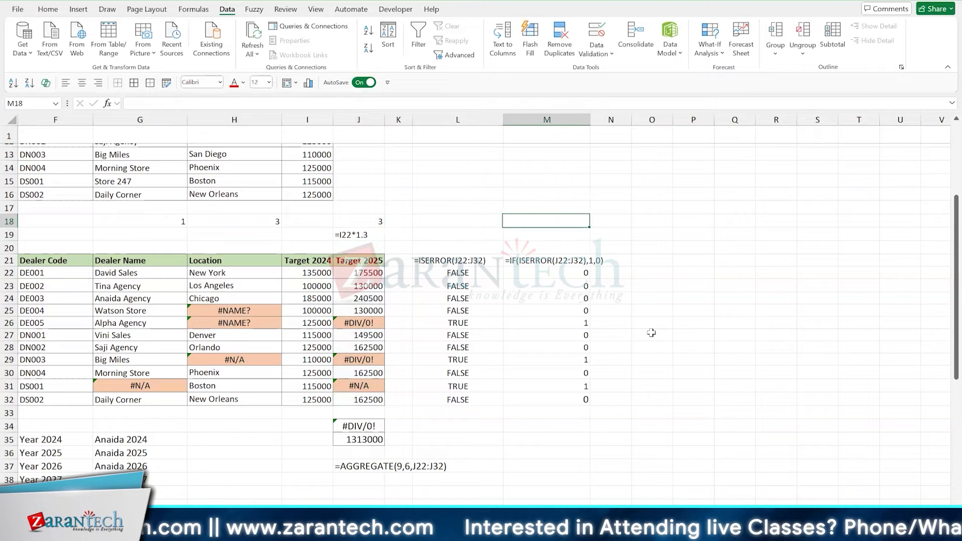
text(')
key(ctrl+v)
key(Return)
key(Up)
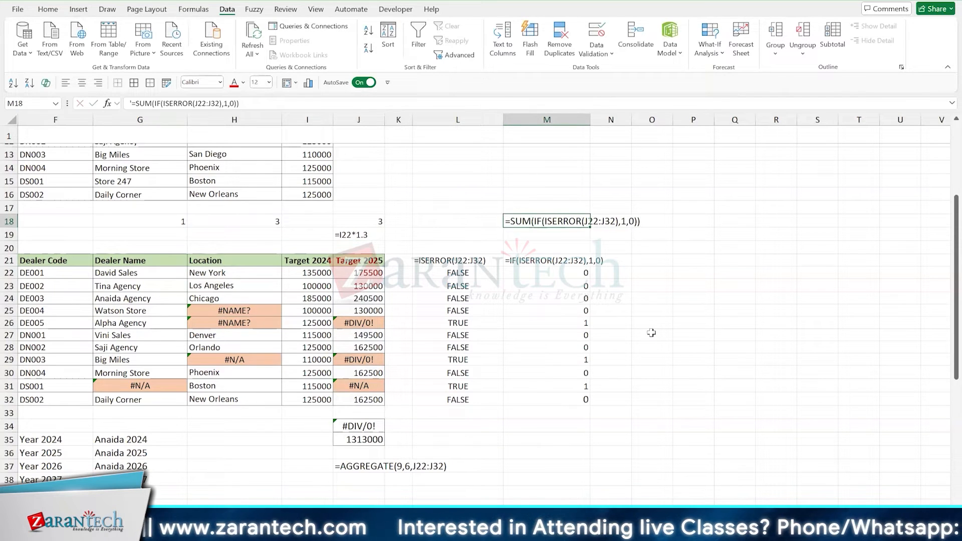
- Examine the error-count formulas in row 18 and compare them with the formula text in M18
key(Left)
key(Left)
key(Left)
key(Left)
key(Left)
key(Left)
key(Right)
key(Right)
key(Right)
key(Right)
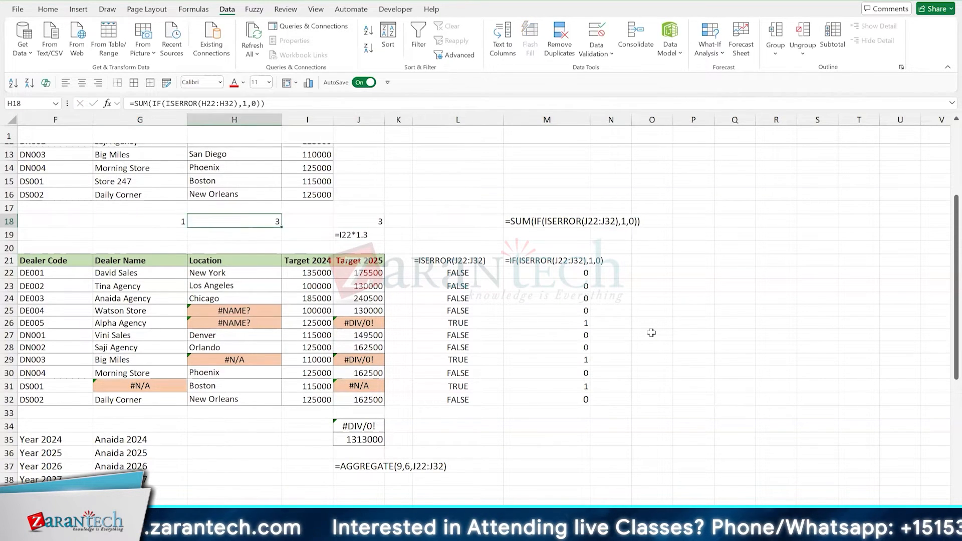
key(Left)
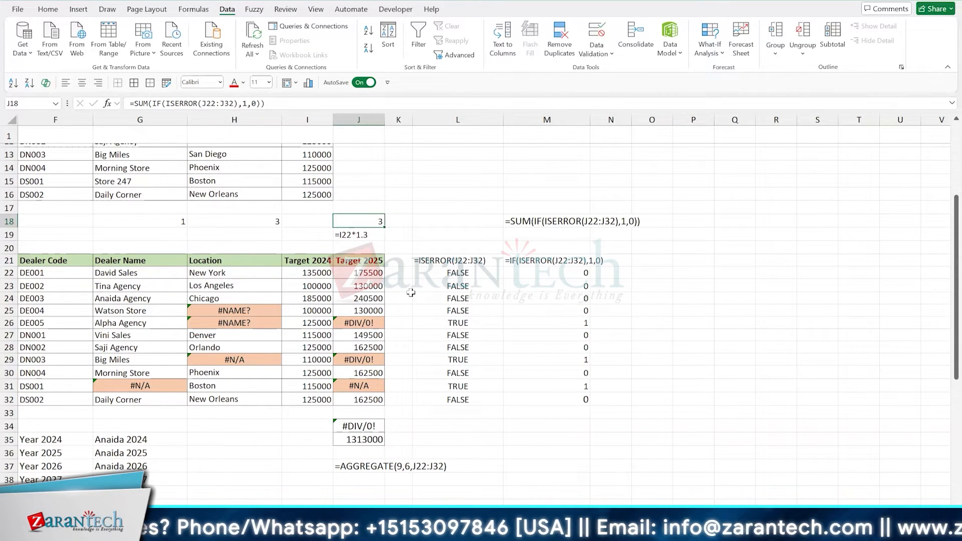
key(Right)
key(Right)
key(Right)
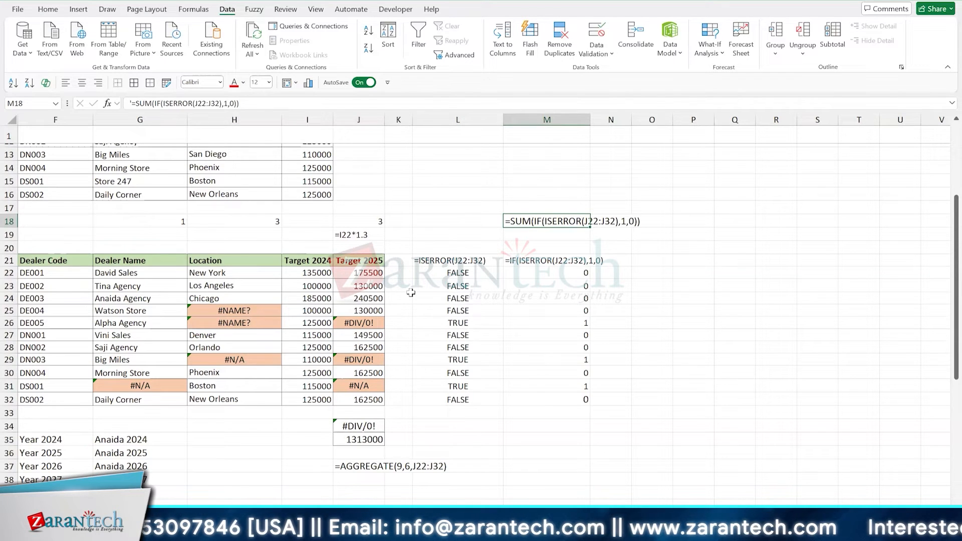
- Copy J18's full formula again and replace the contents of M18 with it as apostrophe-prefixed text
key(Left)
key(Left)
key(Left)
key(F2)
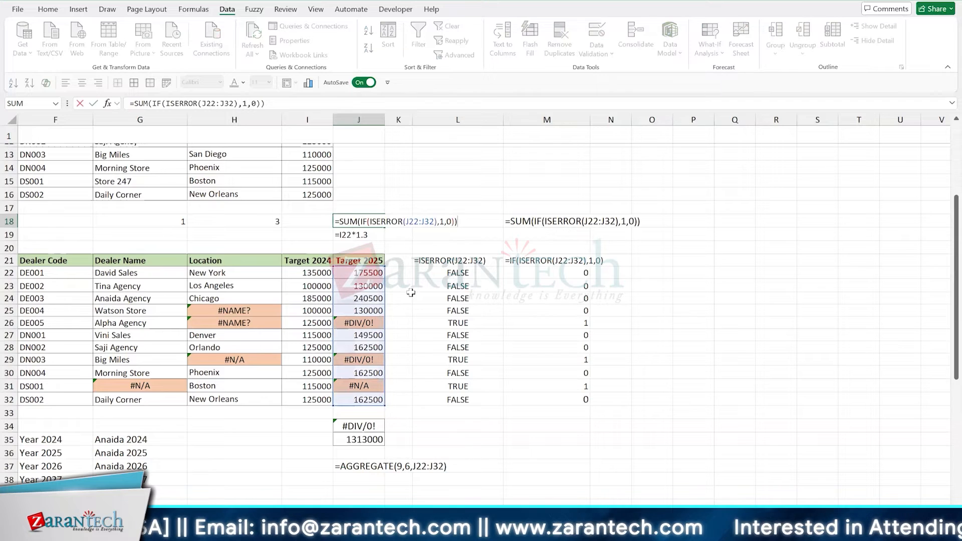
key(shift+Home)
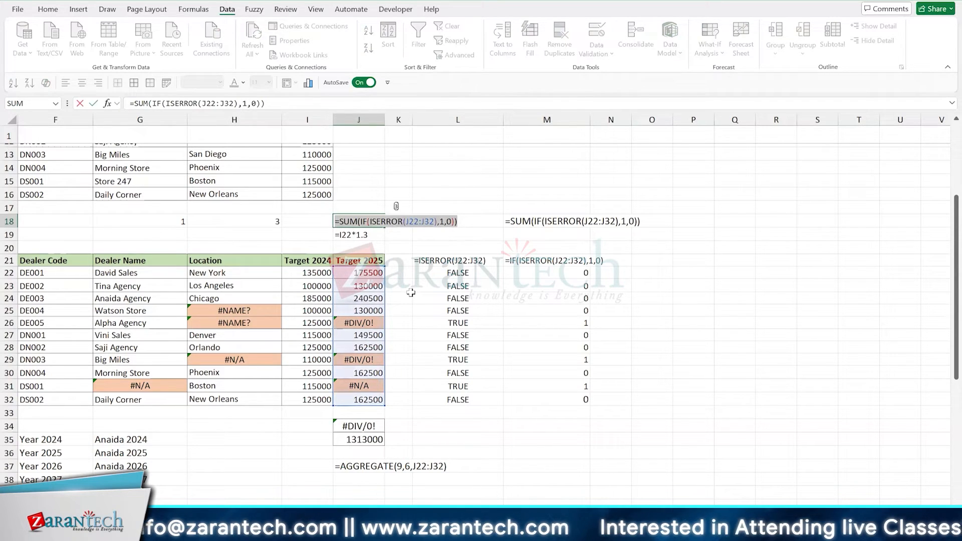
key(ctrl+Return)
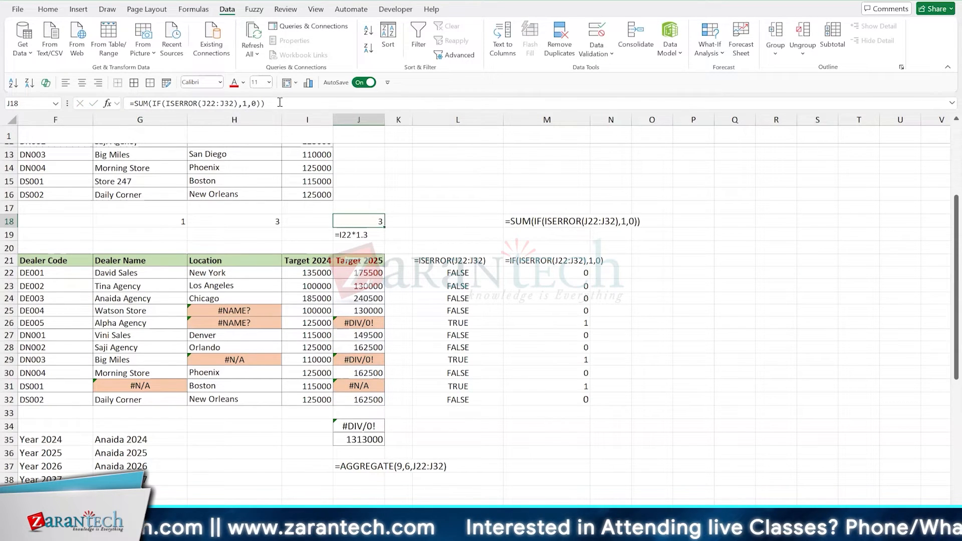
drag(280, 102, 98, 100)
key(ctrl+c)
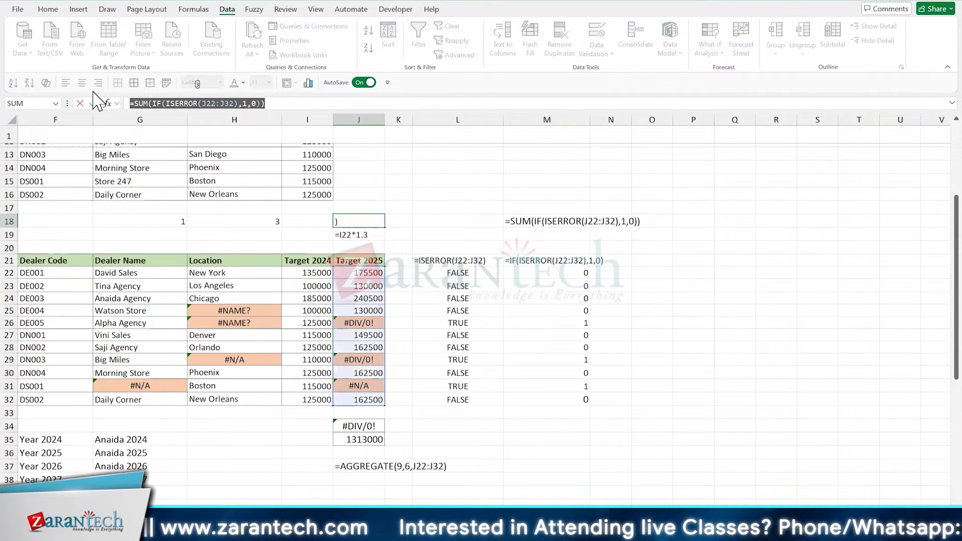
key(Escape)
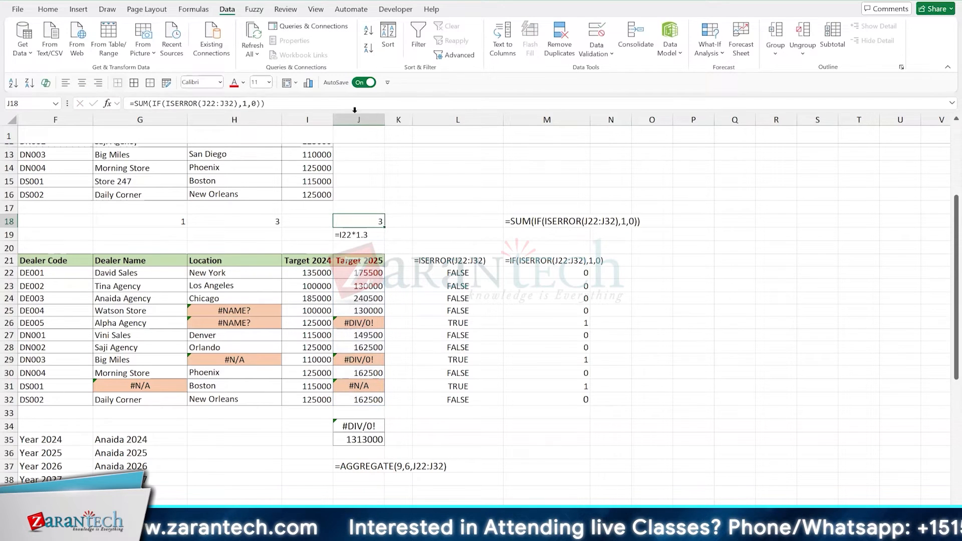
click(530, 224)
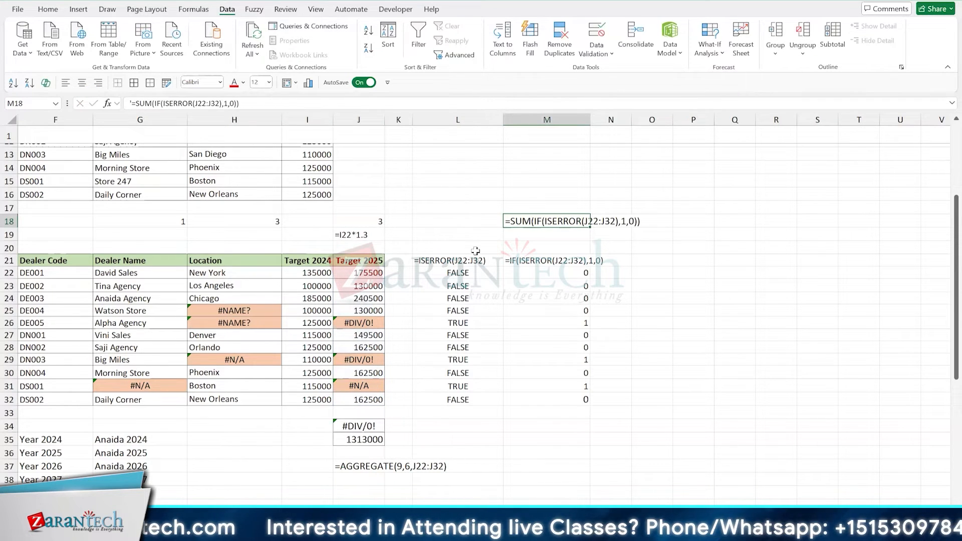
text(')
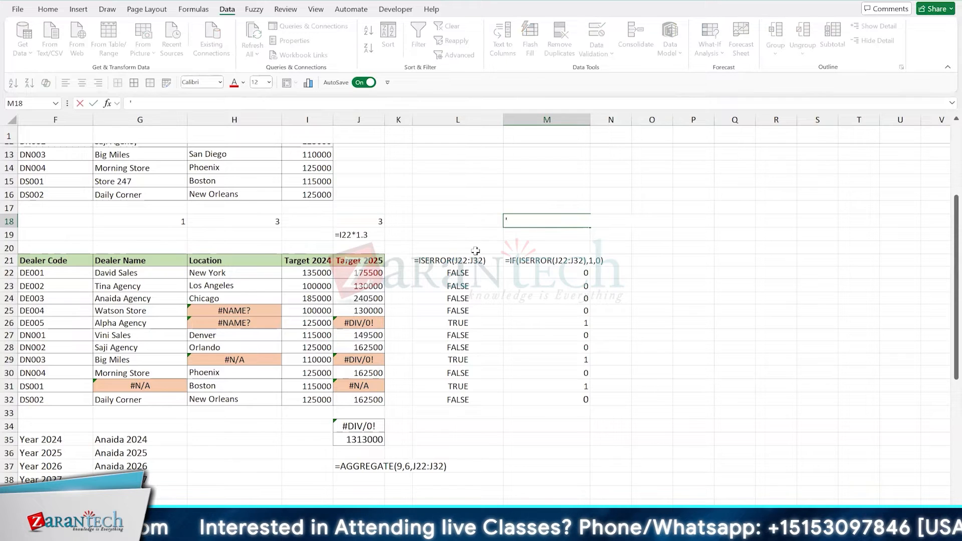
key(ctrl+v)
key(Return)
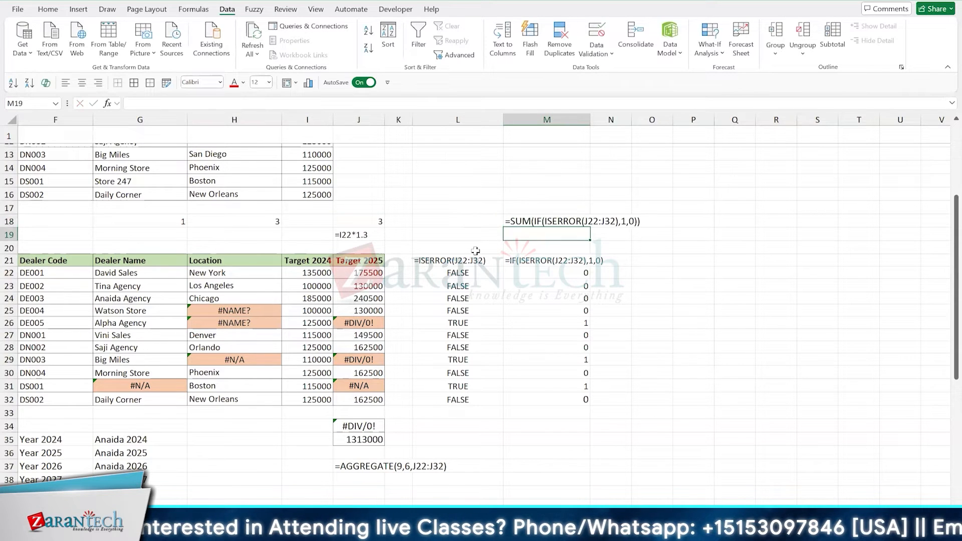
- Replace the plain text in M18 with =FORMULATEXT(J18) to show the formula behind the Target 2025 error count
key(Up)
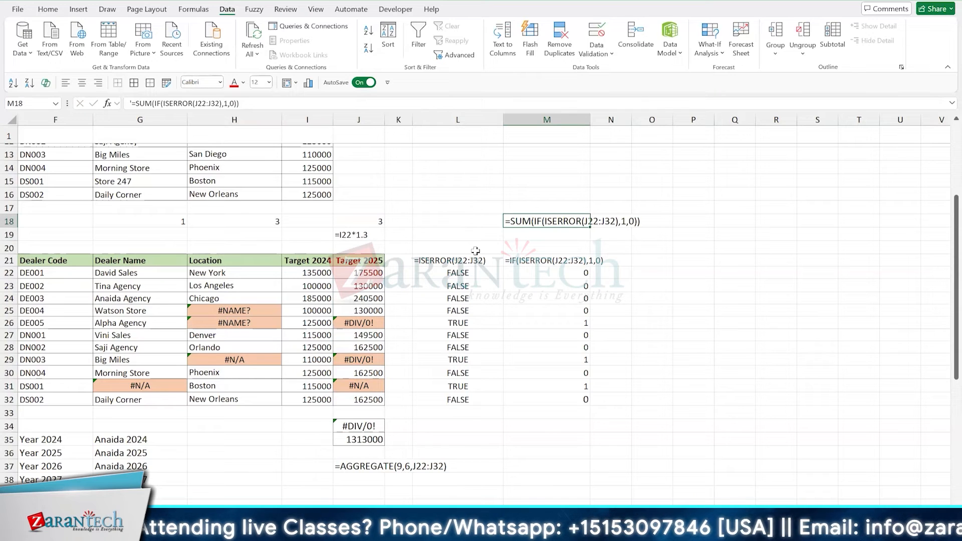
text(=formu)
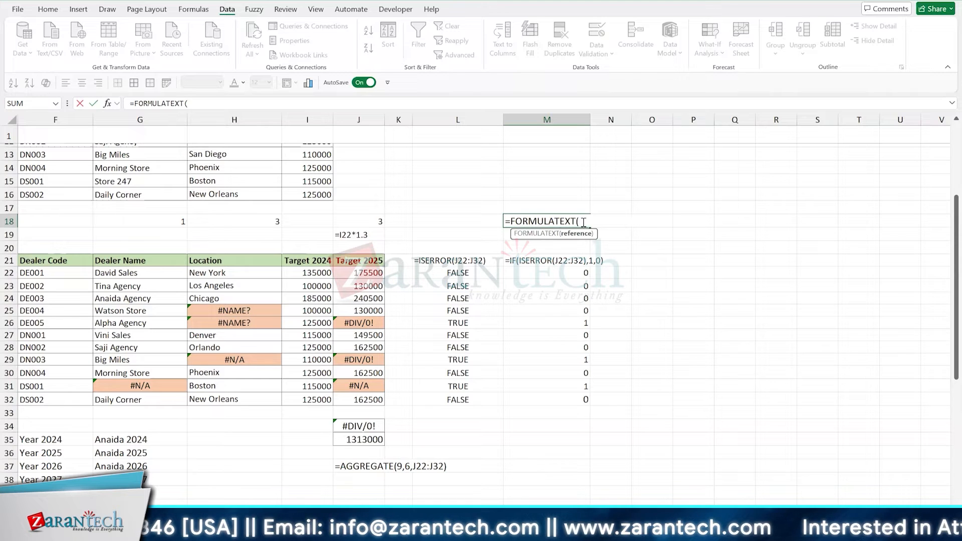
click(358, 221)
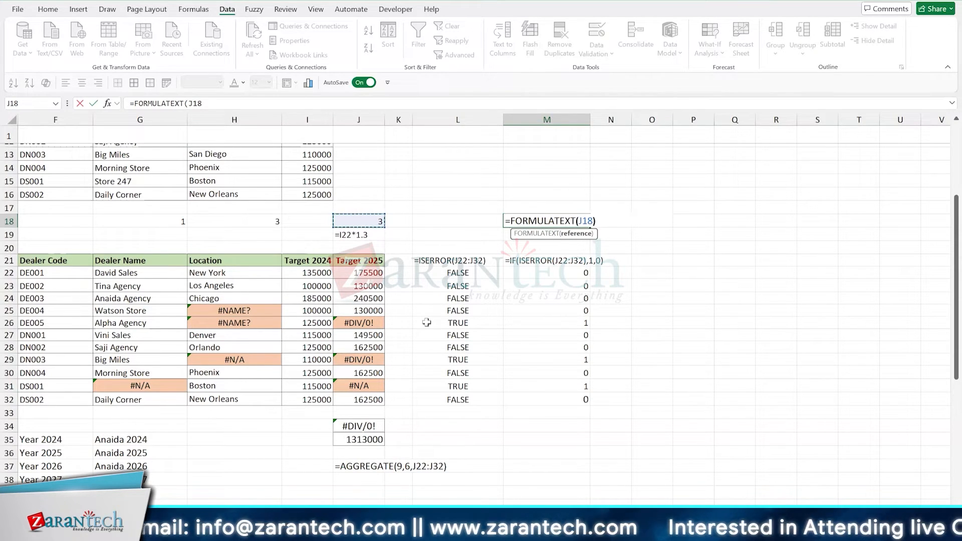
text())
key(ctrl+Return)
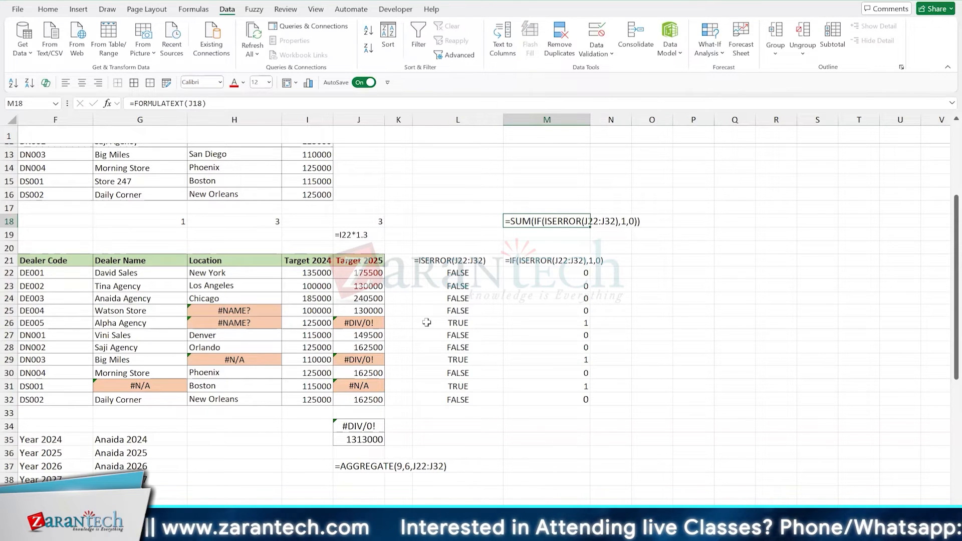
- Compare the formula text in M18 with the ISERROR and IF formula texts in L21 and M21
key(Up)
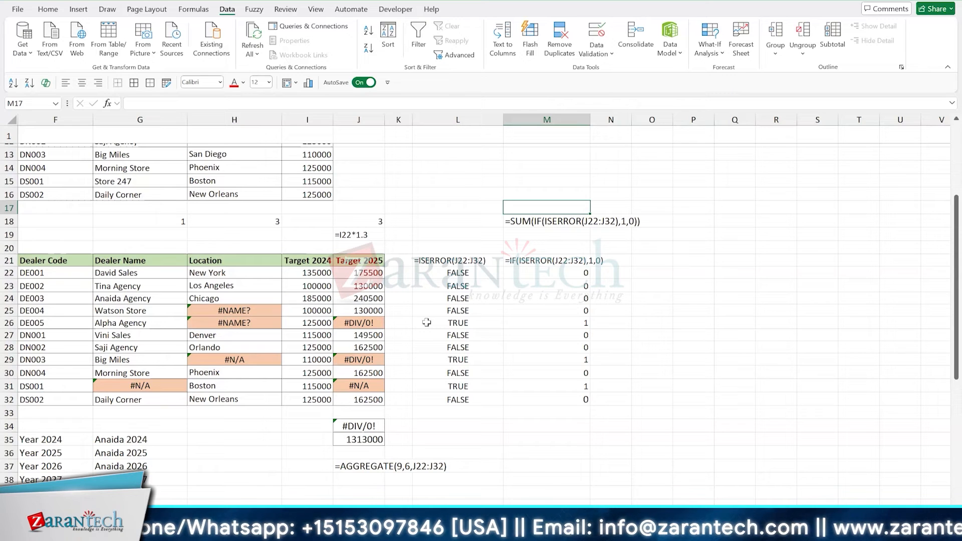
key(Left)
key(Left)
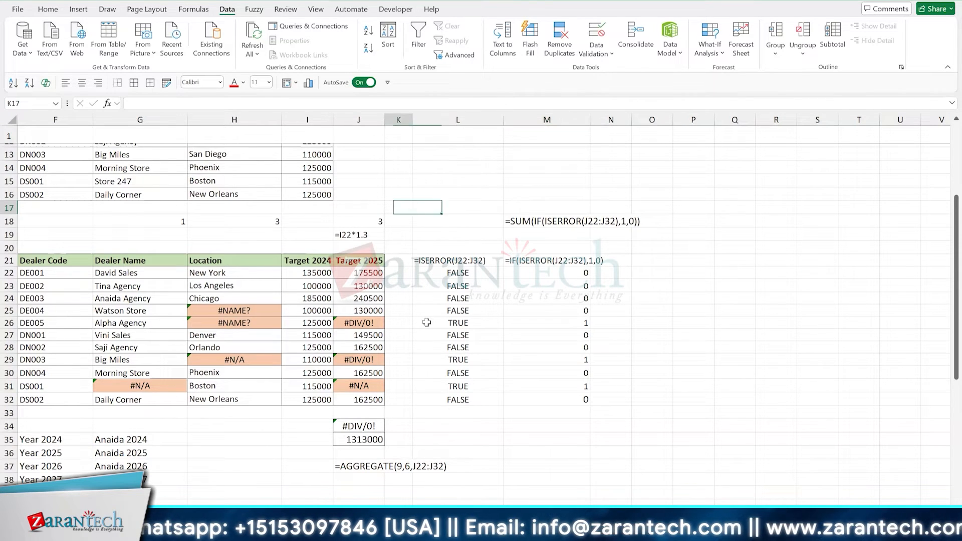
key(Down)
key(Right)
key(Right)
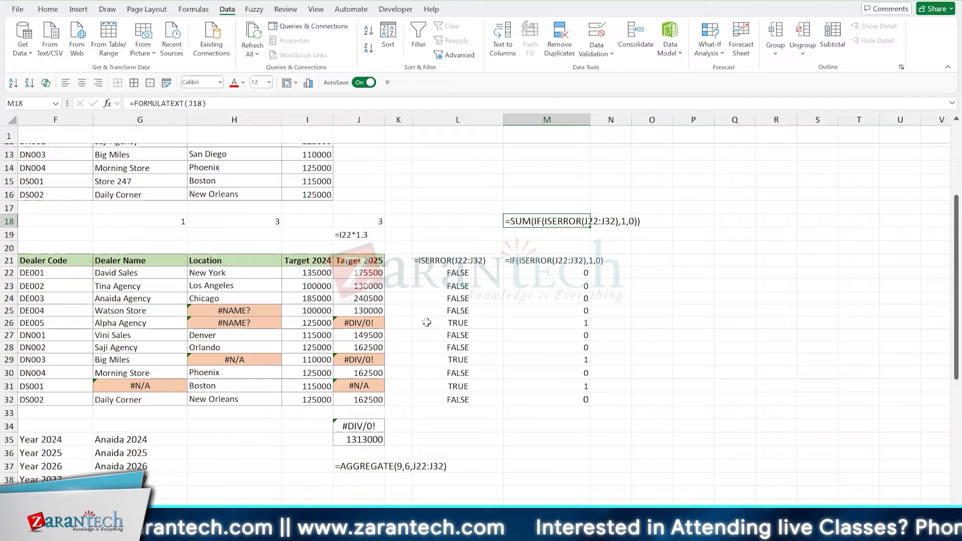
click(546, 261)
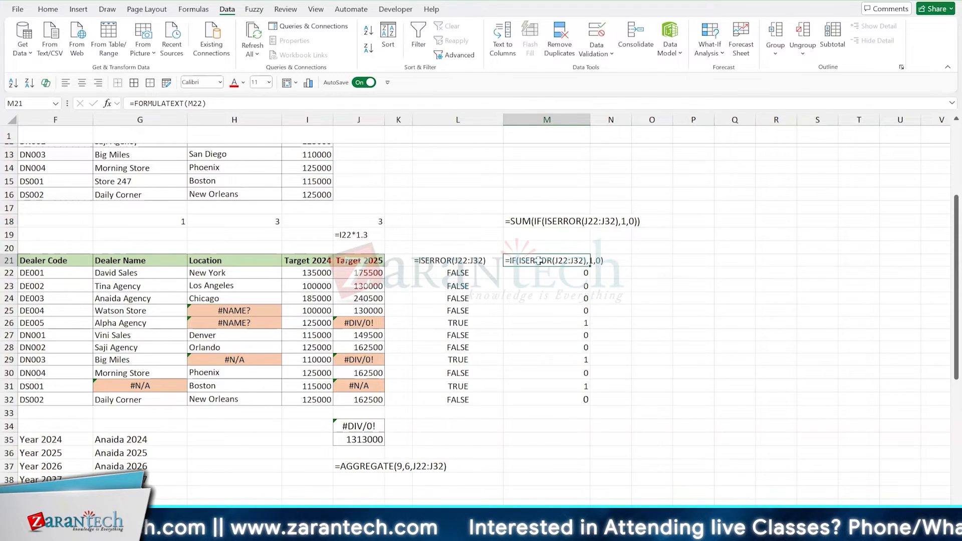
click(459, 261)
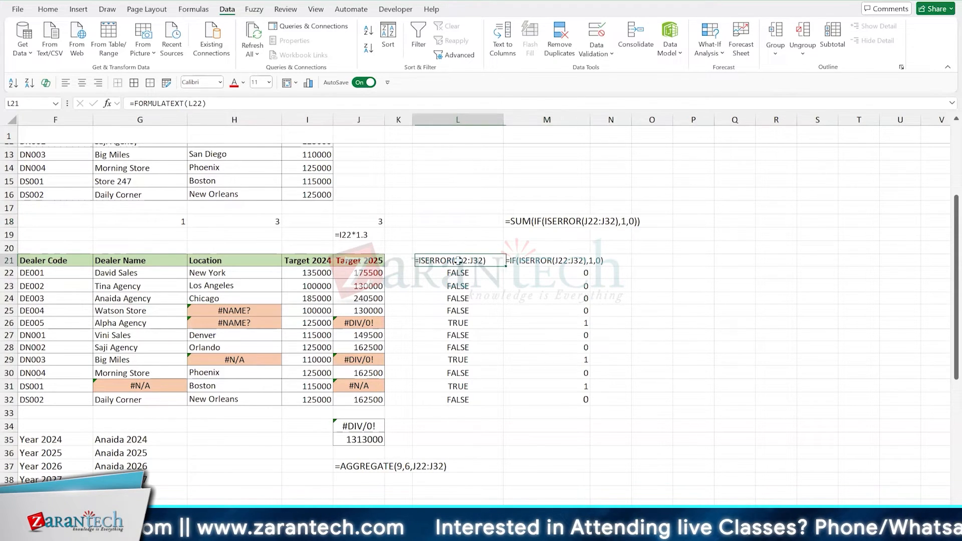
click(547, 220)
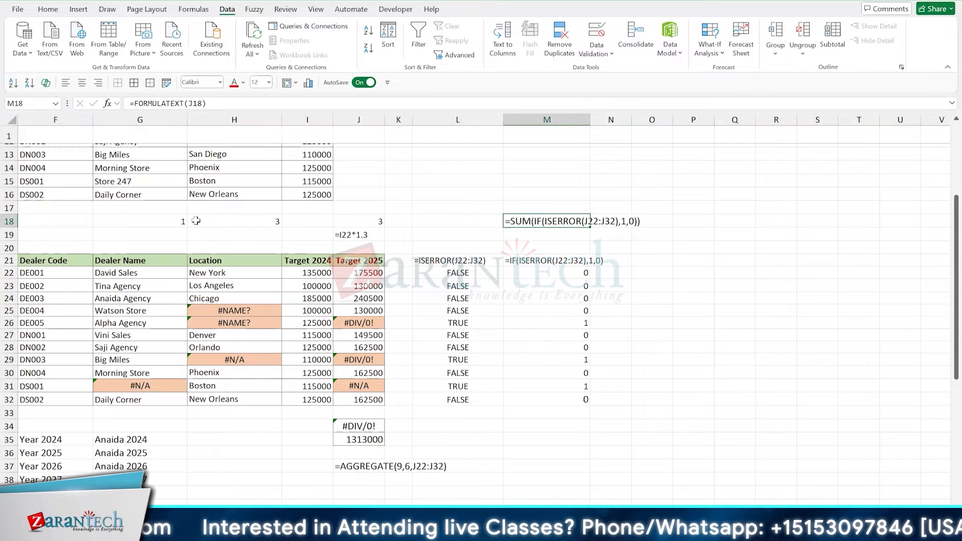
- Add borders around the column error counts in G18:H18 and J18
click(178, 221)
shift+click(232, 220)
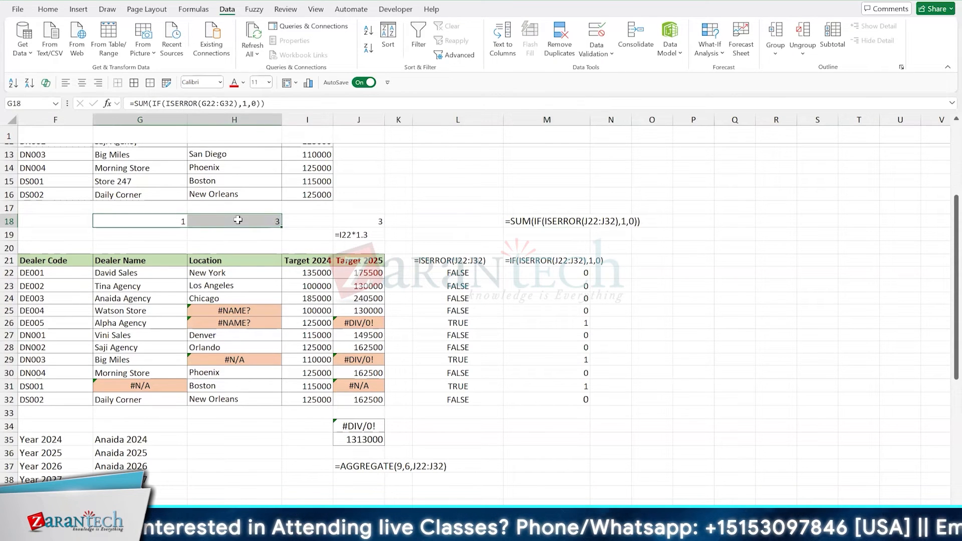
key(Right)
key(Right)
key(Right)
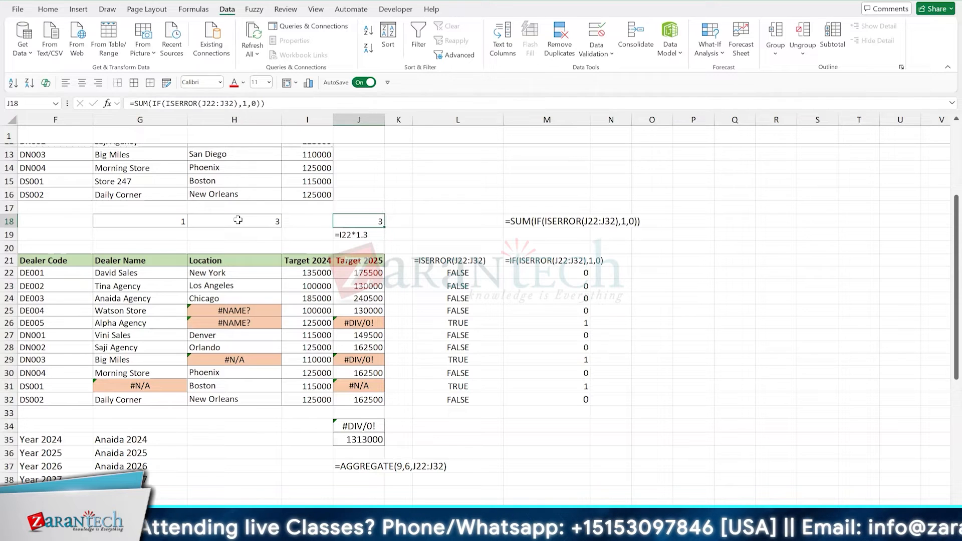
key(Down)
key(Down)
key(Down)
key(Down)
key(Down)
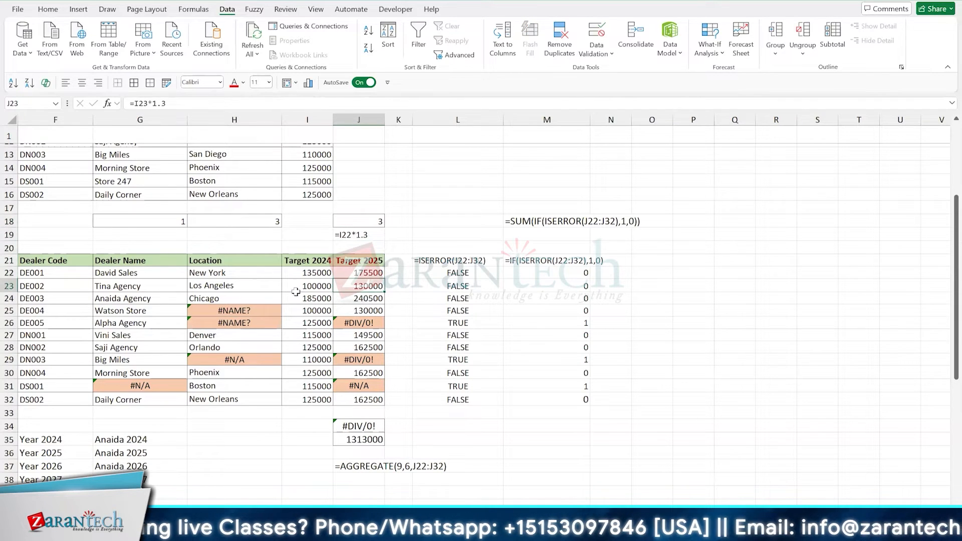
click(300, 290)
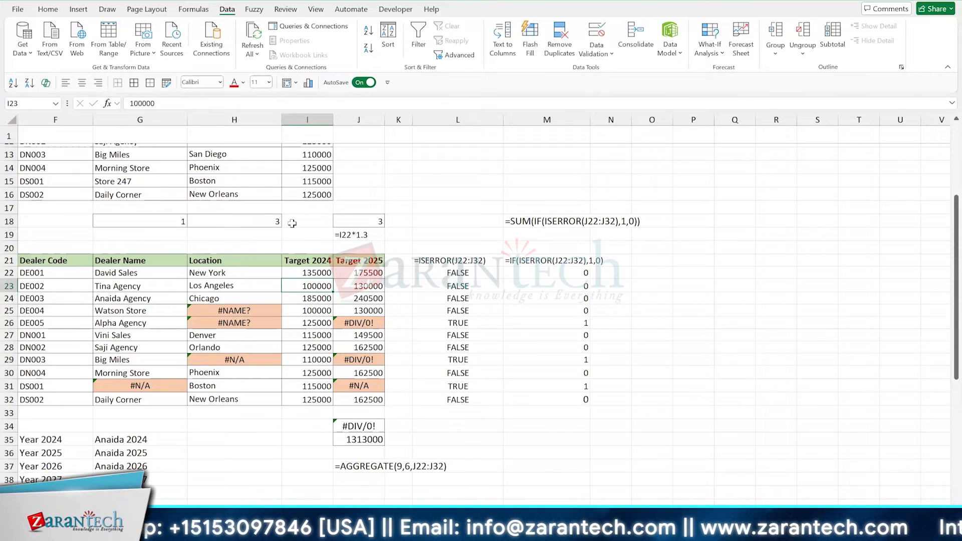
- Count the errors across the whole data range in M16 with =SUM(IF(ISERROR(G22:J32),1,0))
click(520, 191)
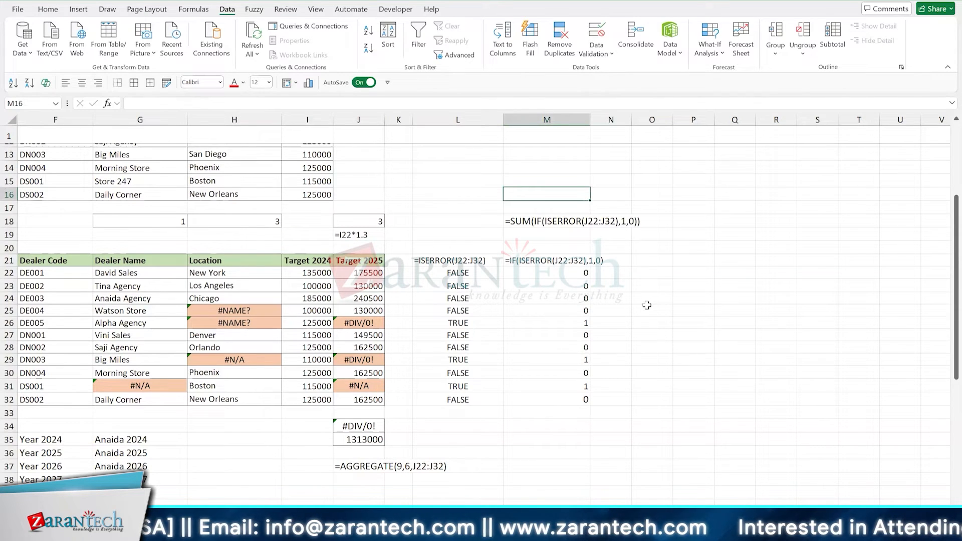
text(=SUM()
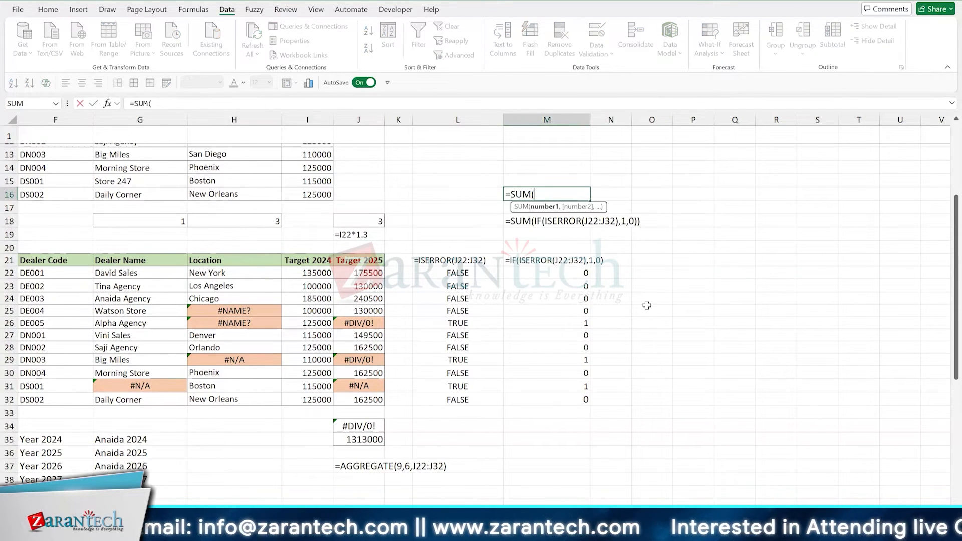
text(IF)
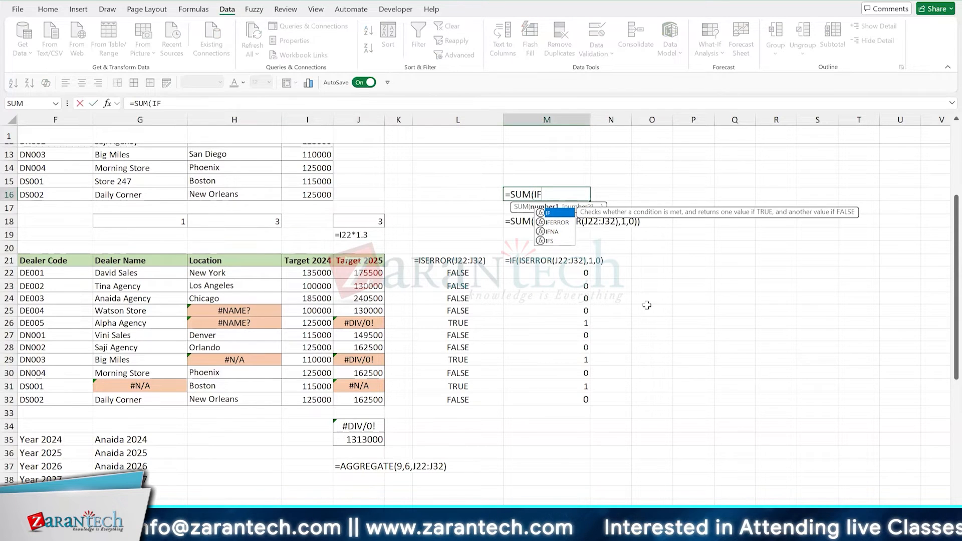
text((IS)
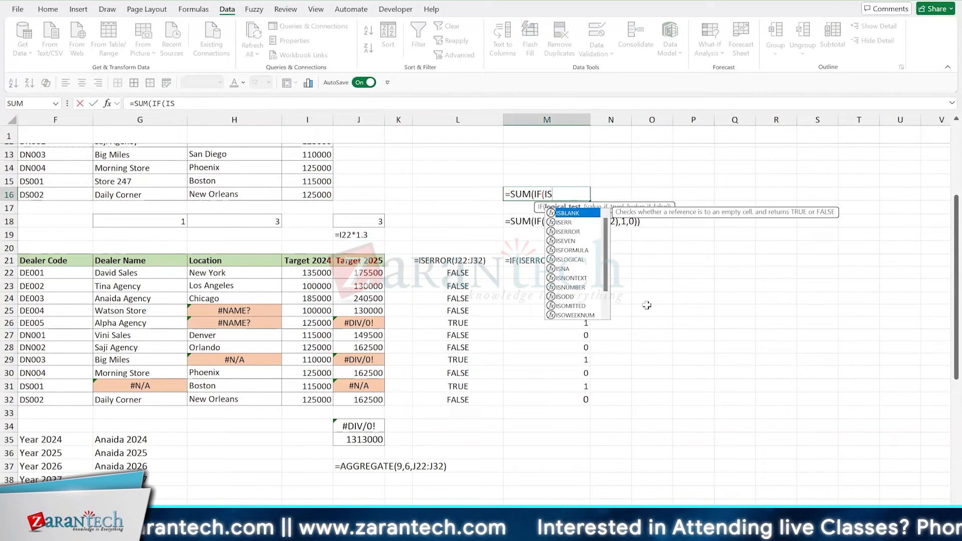
text(ERROR()
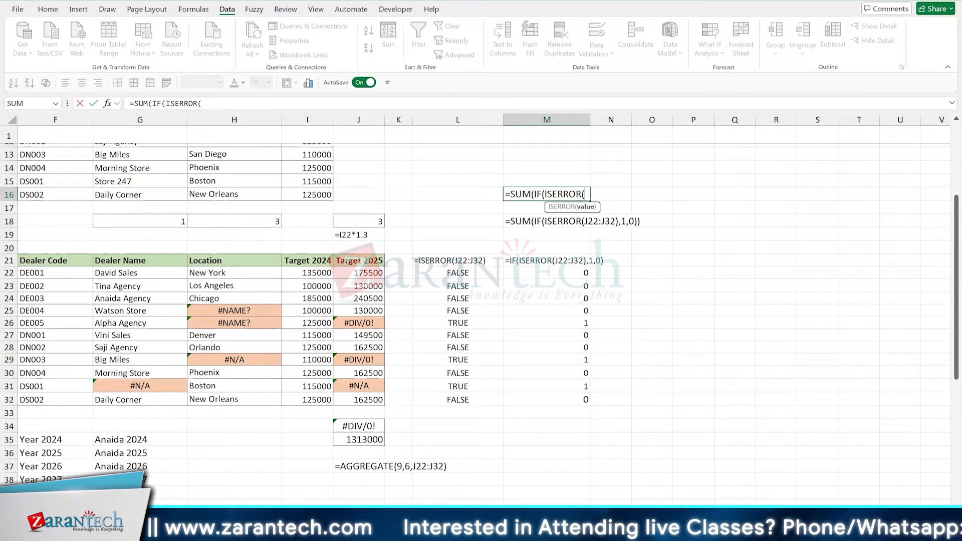
drag(101, 271, 370, 401)
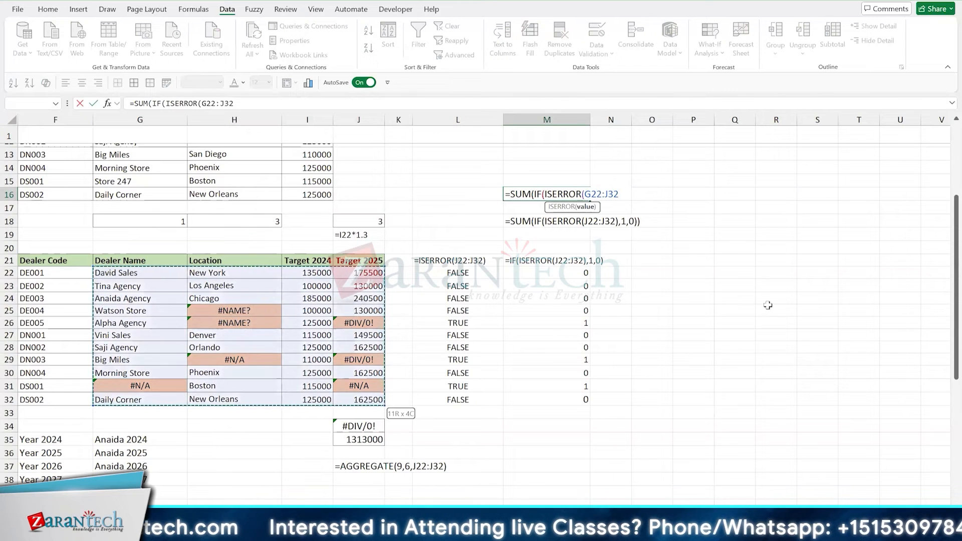
text())
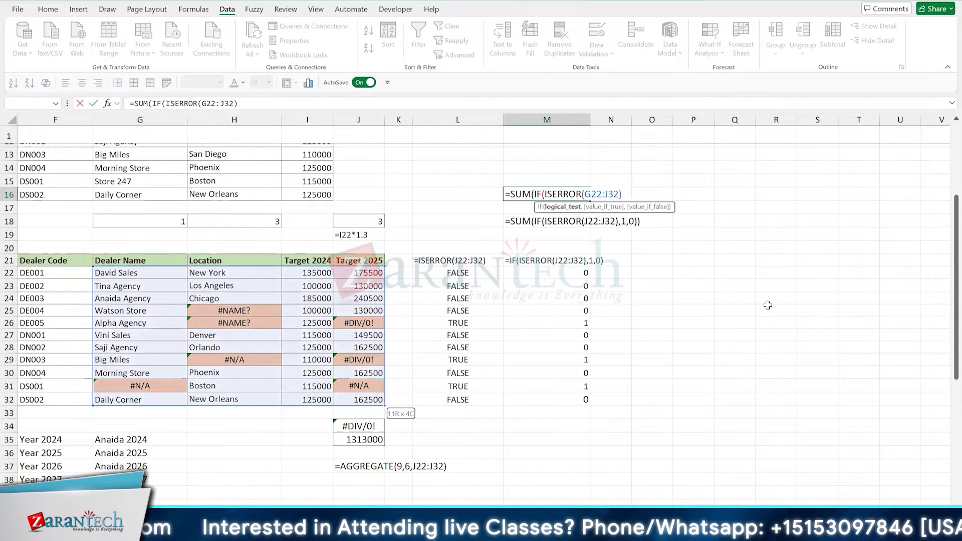
text(,1,0)
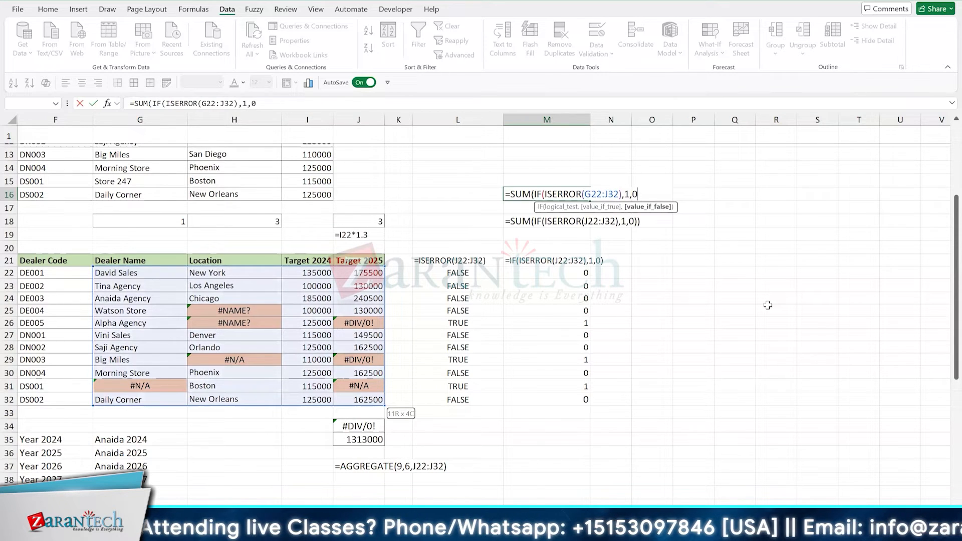
text()))
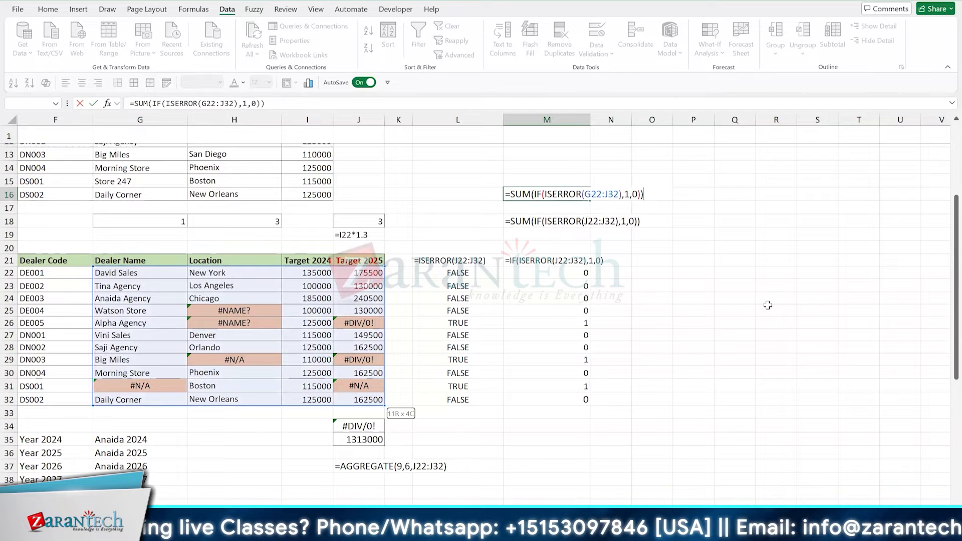
key(ctrl+Return)
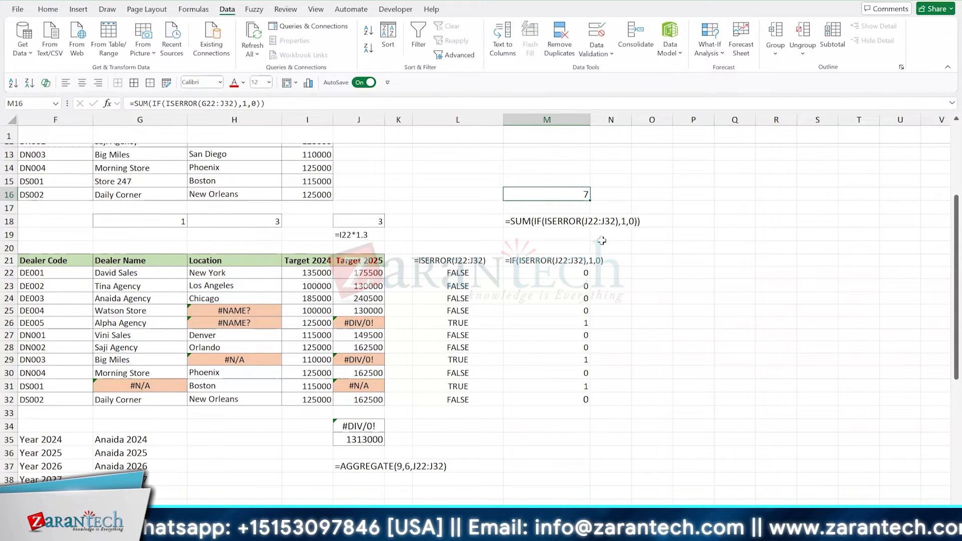
- Move the FORMULATEXT cell from M18 to L18
key(Down)
key(Down)
key(ctrl+x)
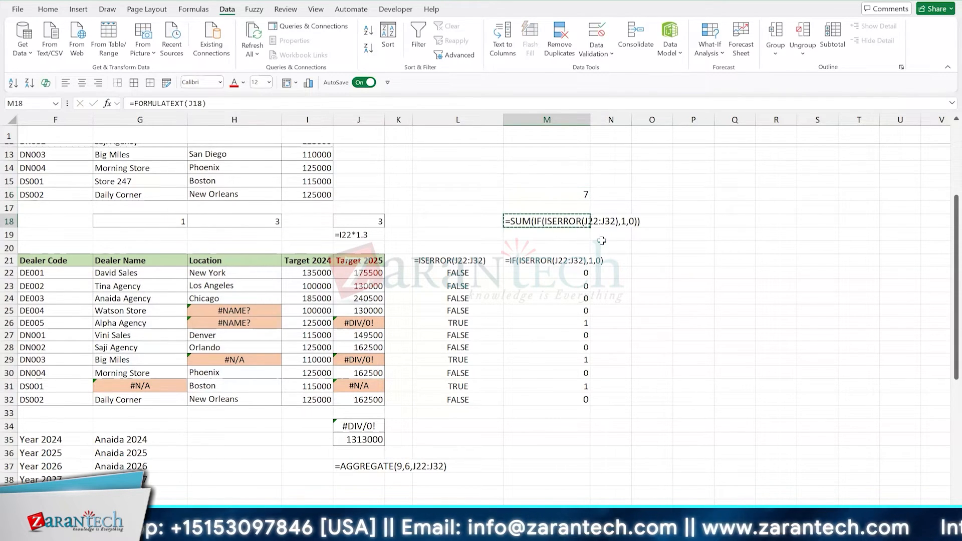
key(Left)
key(ctrl+v)
- Show the formula of the overall error count in M15 with FORMULATEXT referencing M16, and reselect M16
key(Right)
key(Up)
key(Up)
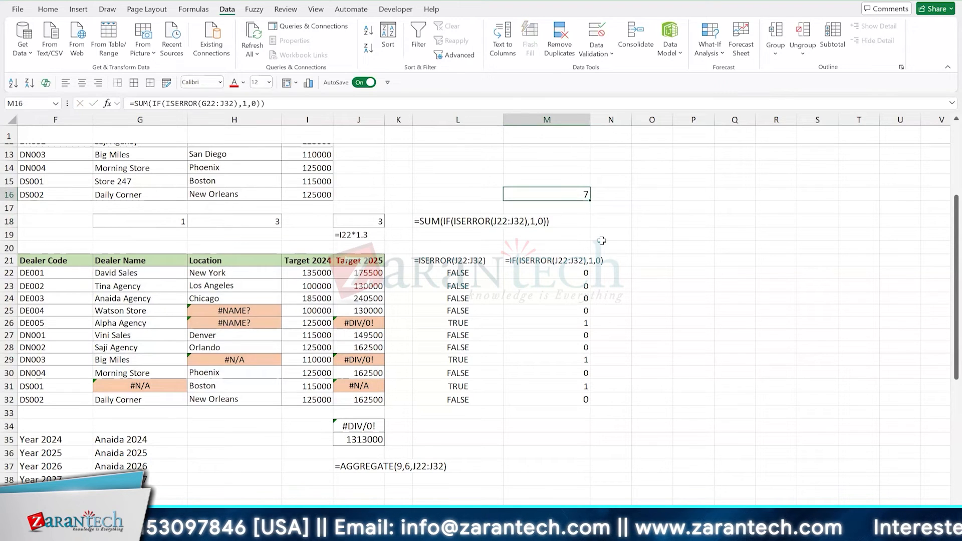
key(Up)
text(=formu)
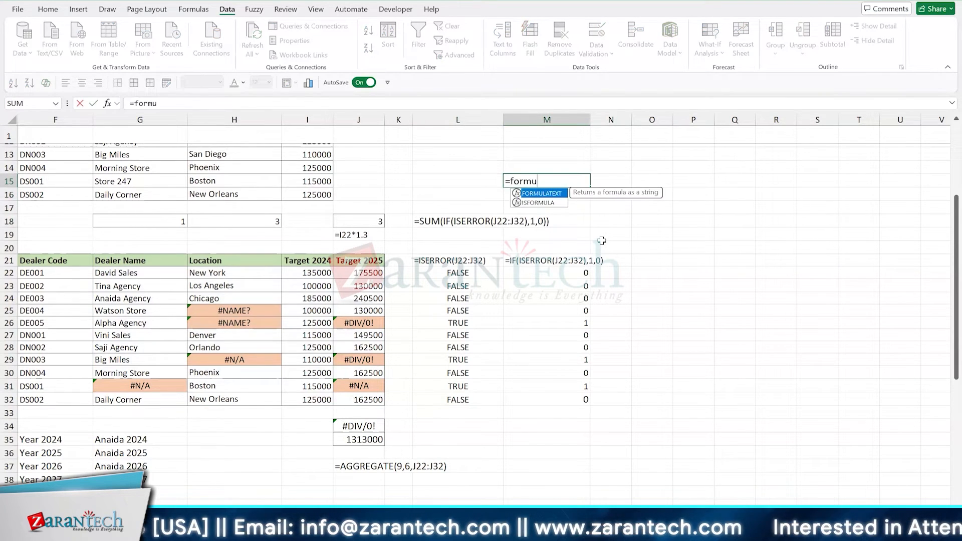
key(Tab)
key(Down)
key(Return)
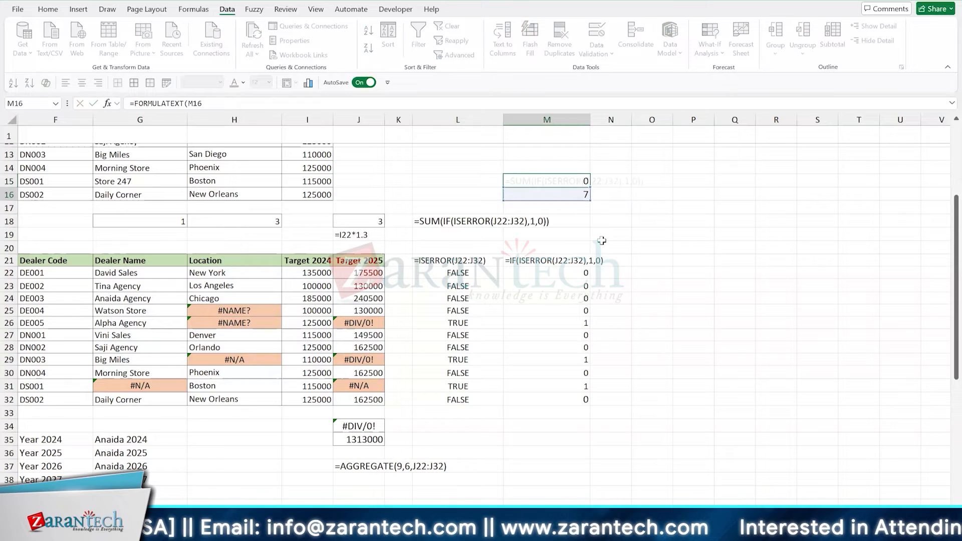
key(Down)
key(Down)
key(Down)
key(Down)
key(Down)
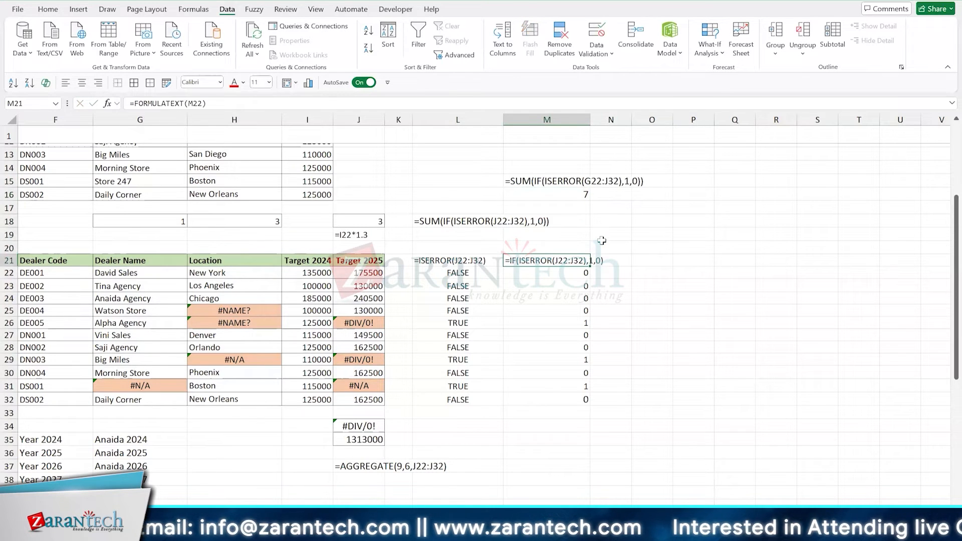
click(574, 194)
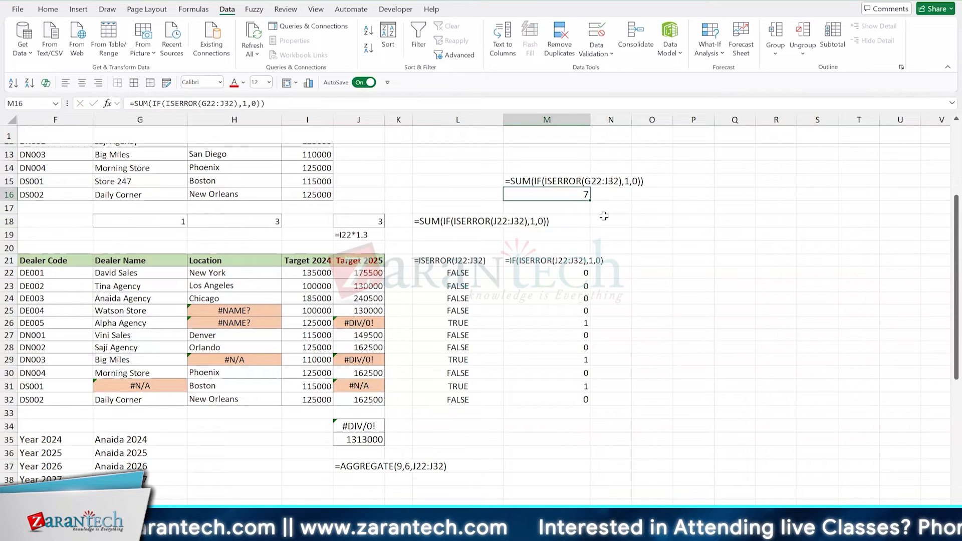
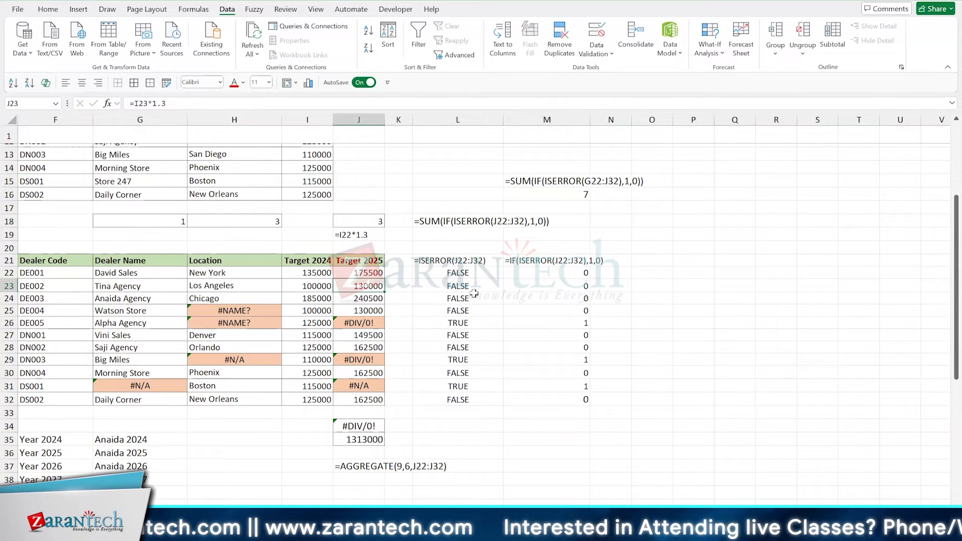
- Insert eight entire rows above row 18, where the column error counts are, using the range F18:M25
scroll(473, 293, left, 2)
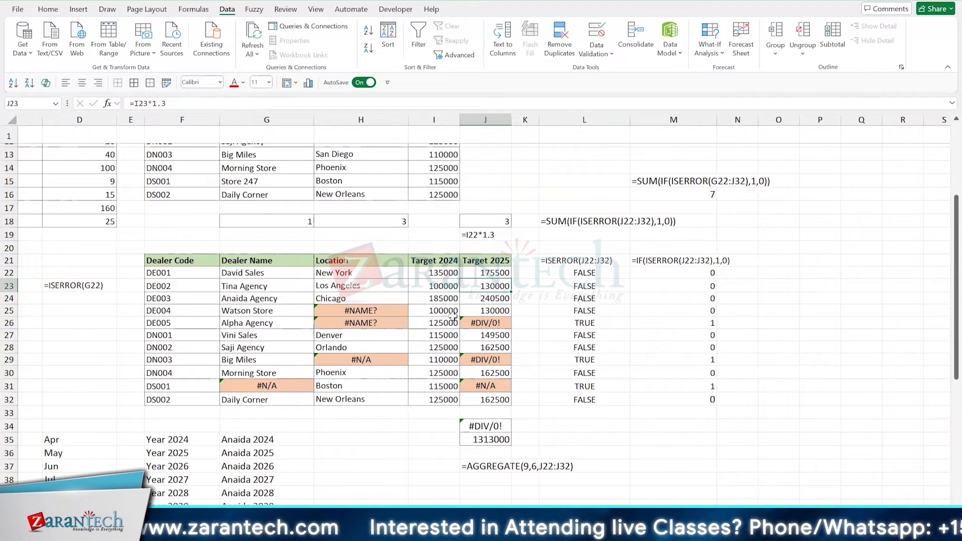
scroll(555, 264, up, 1)
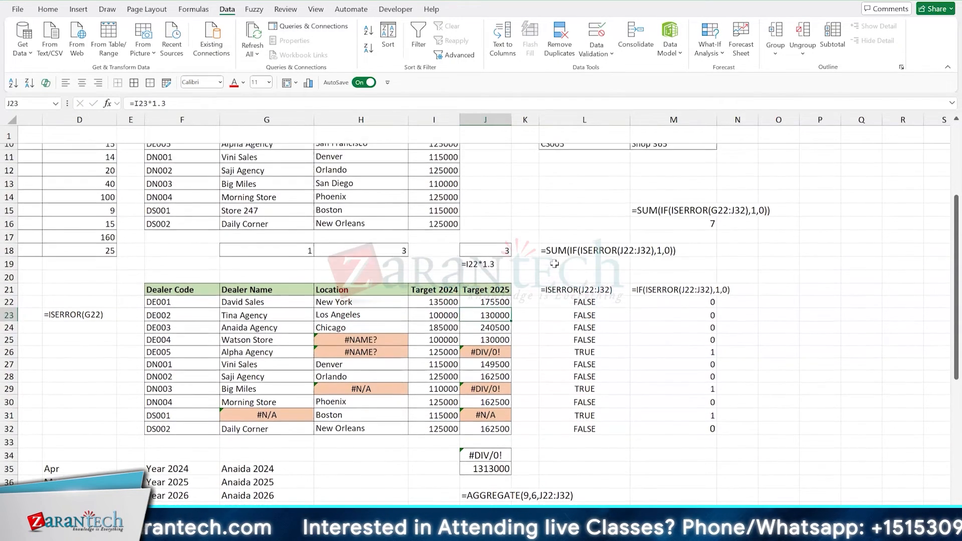
scroll(554, 264, up, 2)
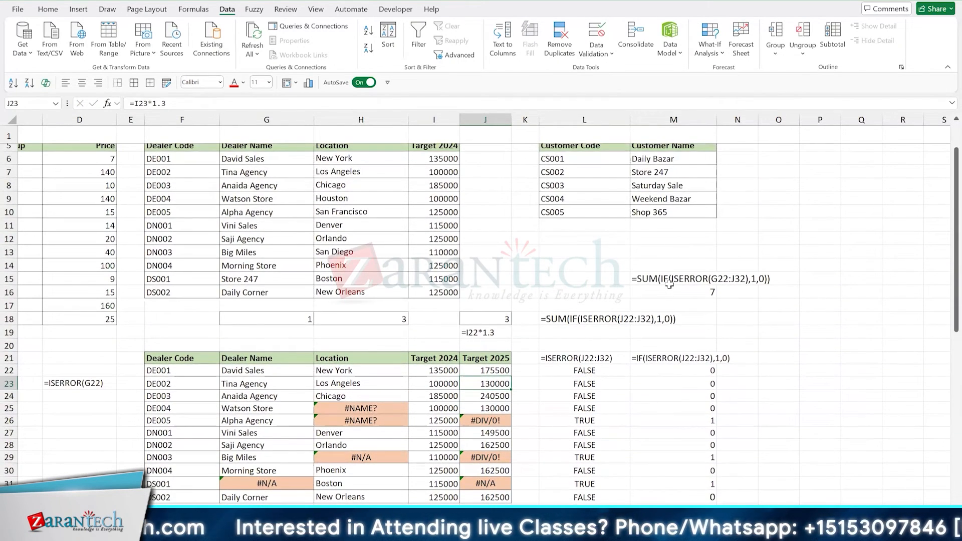
scroll(670, 285, up, 2)
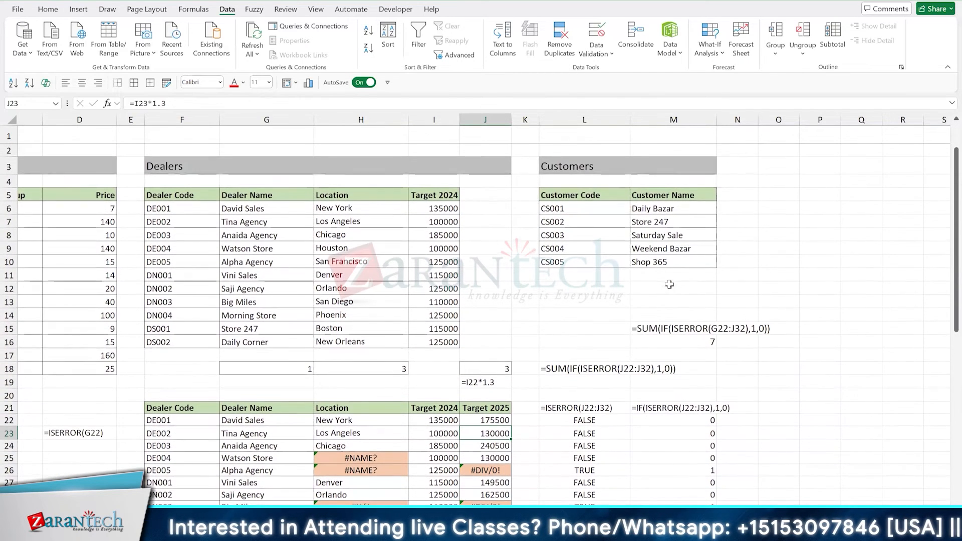
drag(191, 367, 670, 460)
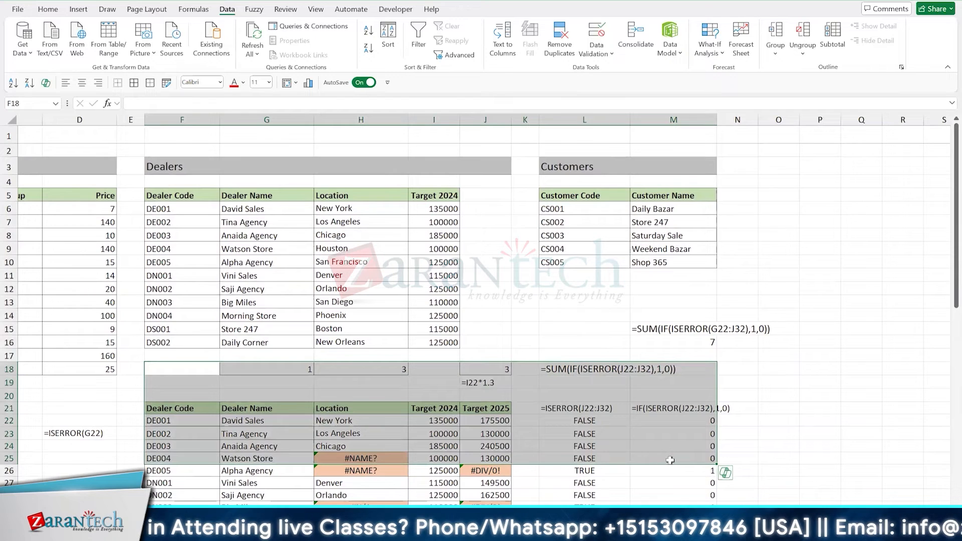
key(ctrl+shift+plus)
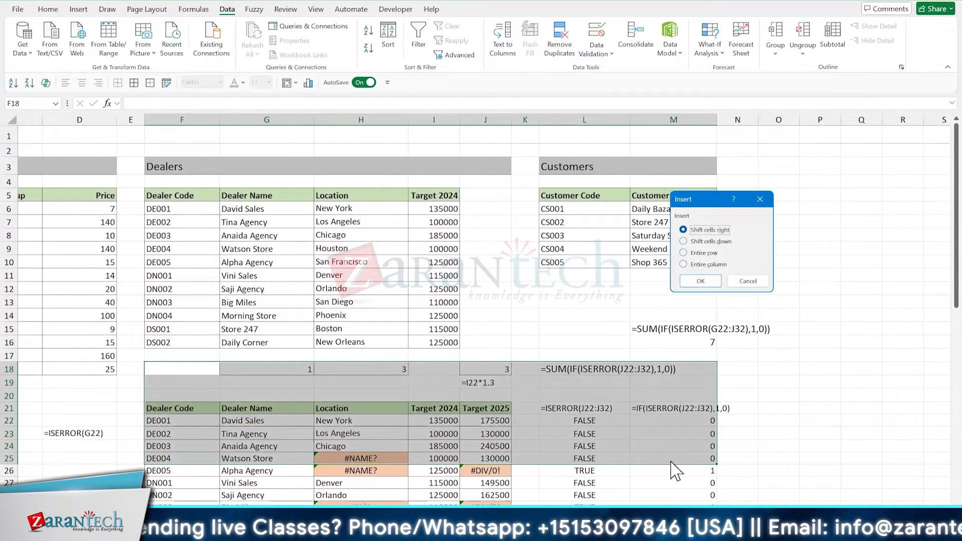
key(r)
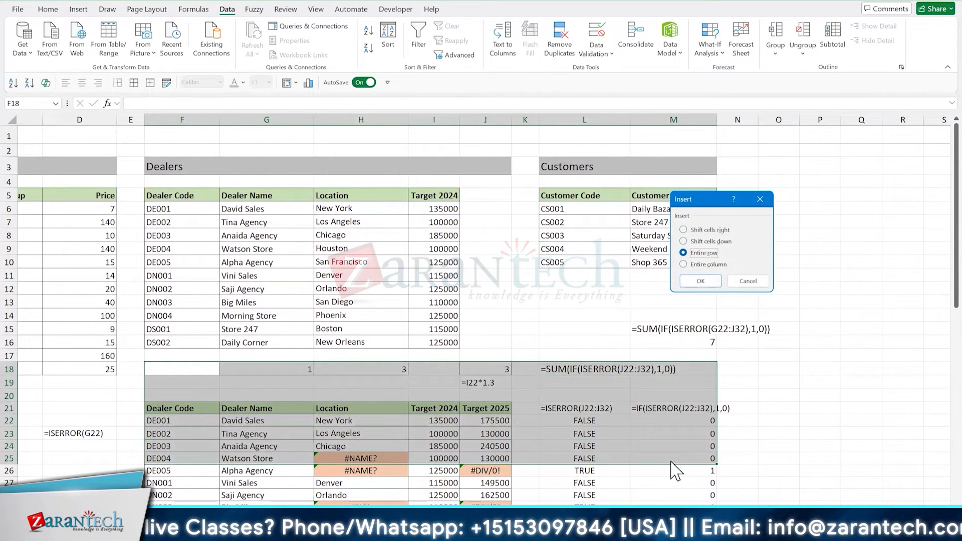
key(Return)
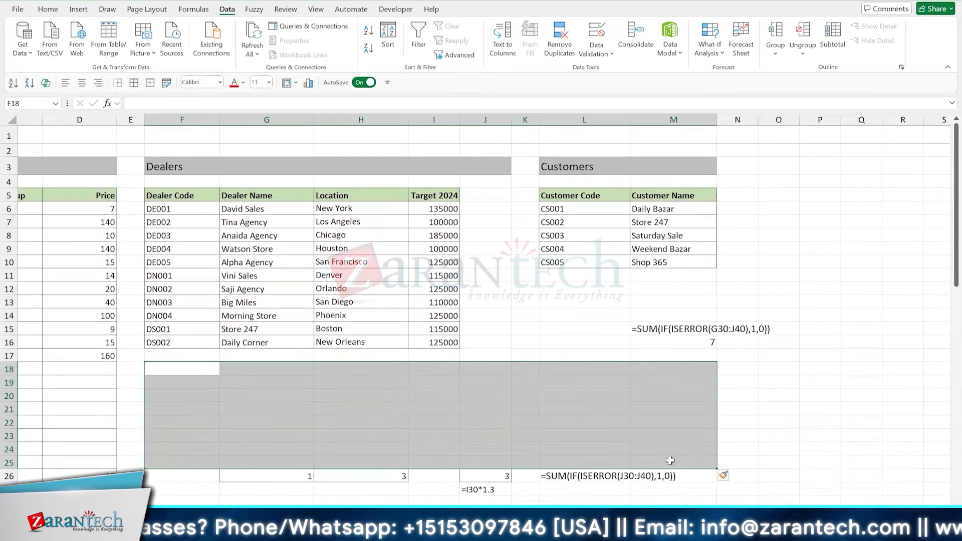
- Move the overall error count and its formula text from M15:M16 to M22:M23
key(Up)
key(Up)
key(Up)
key(Right)
key(Right)
key(Right)
key(Right)
key(Right)
key(Right)
key(Right)
key(shift+Down)
key(ctrl+x)
key(Down)
key(Down)
key(Down)
key(Down)
key(Down)
key(Down)
key(Down)
key(ctrl+v)
text(\)
key(Escape)
key(Left)
key(Left)
key(Left)
key(Left)
key(Left)
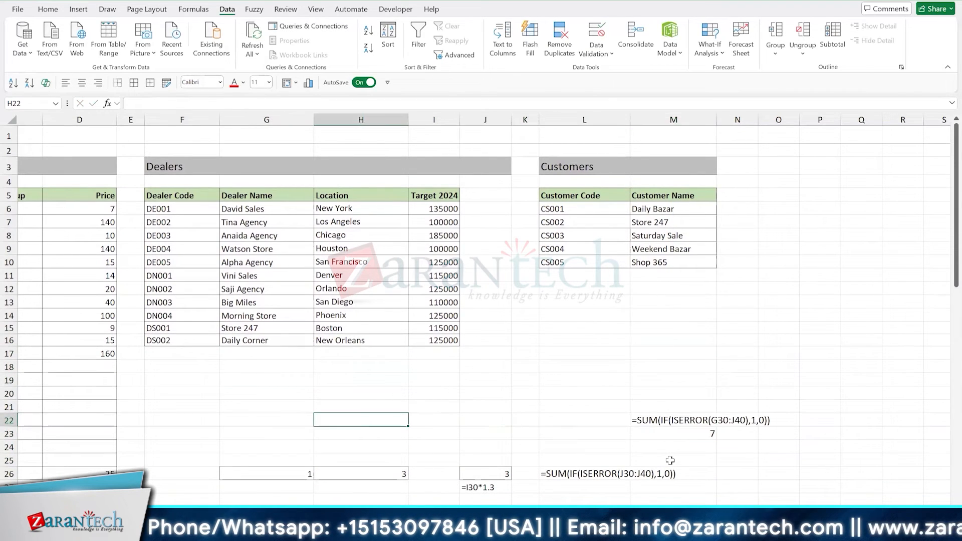
- Move the WA1000U product row from row 26 up to A18:D18 and remove the borders from the empty cells below it
scroll(671, 460, left, 5)
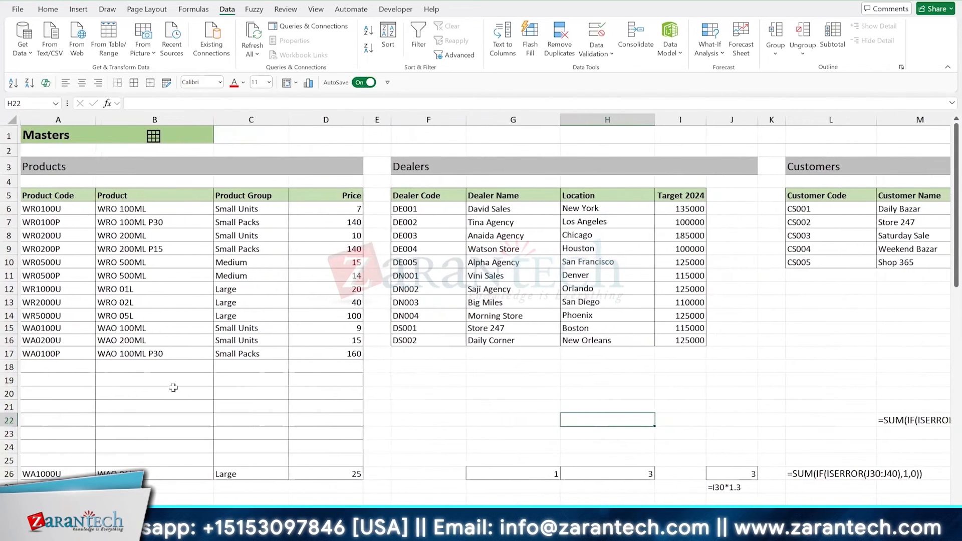
drag(40, 474, 315, 369)
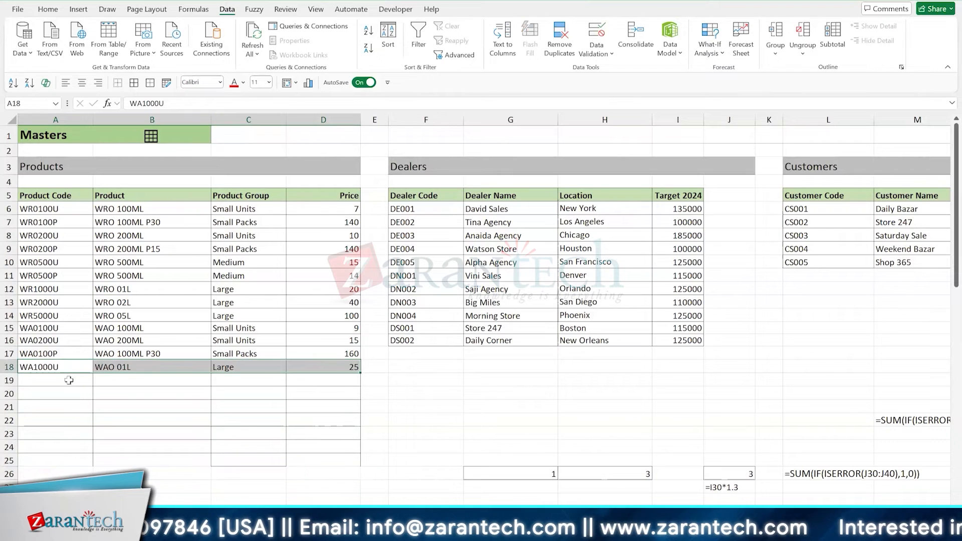
drag(71, 381, 330, 455)
click(294, 426)
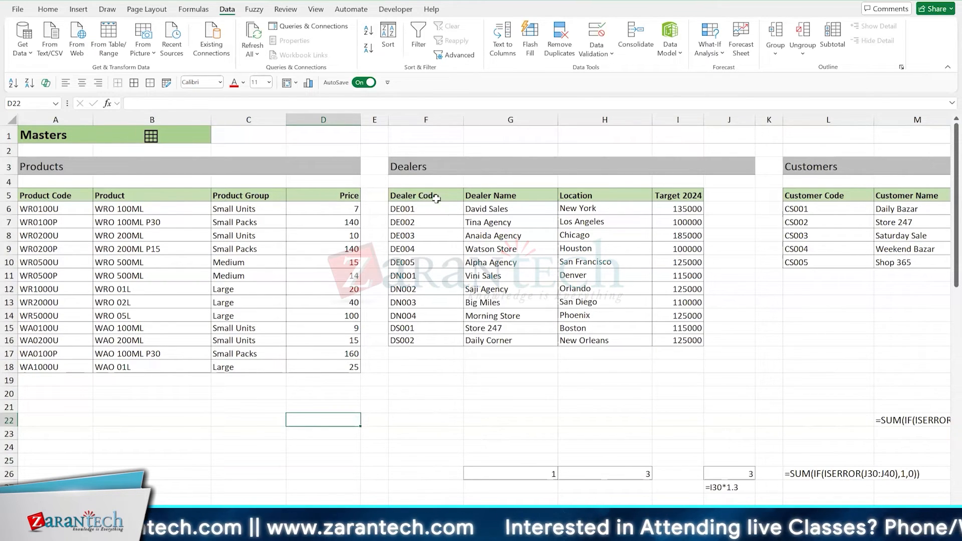
- Copy the dealer codes and names in F5:G10 and paste them at A24
drag(436, 199, 503, 255)
key(ctrl+c)
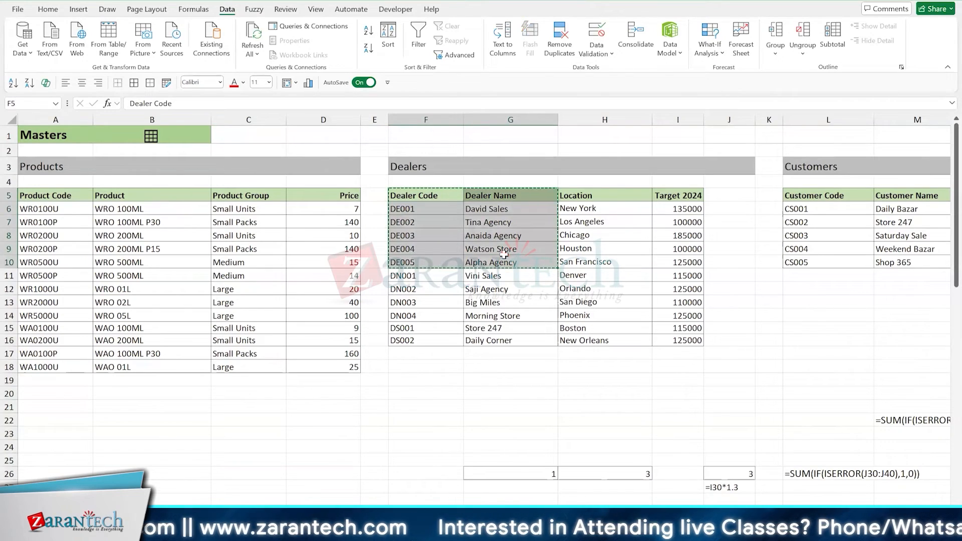
scroll(623, 302, down, 2)
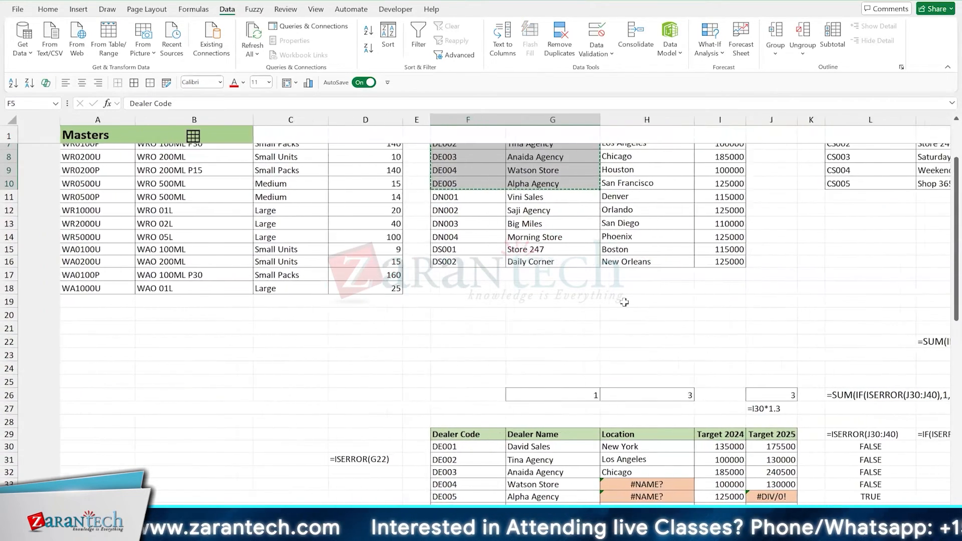
click(70, 432)
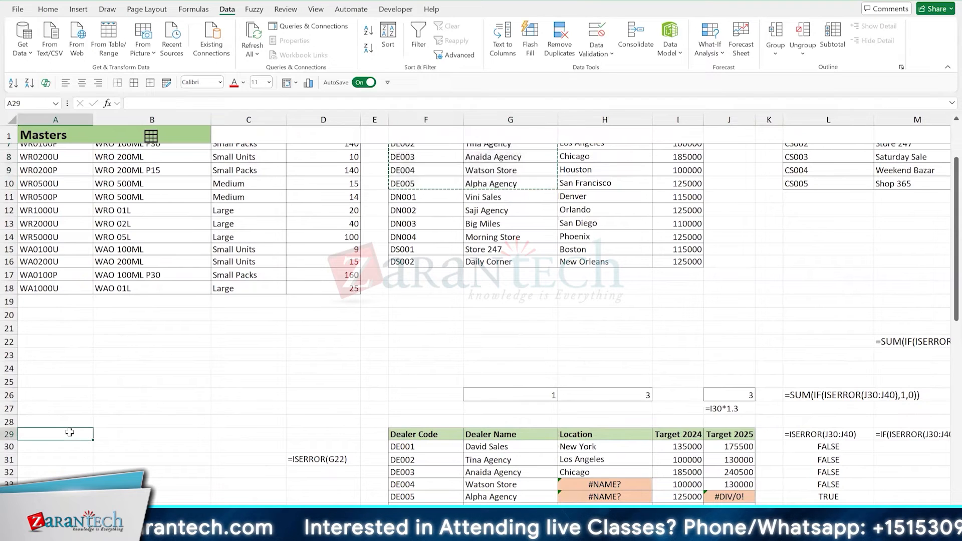
click(67, 373)
key(Return)
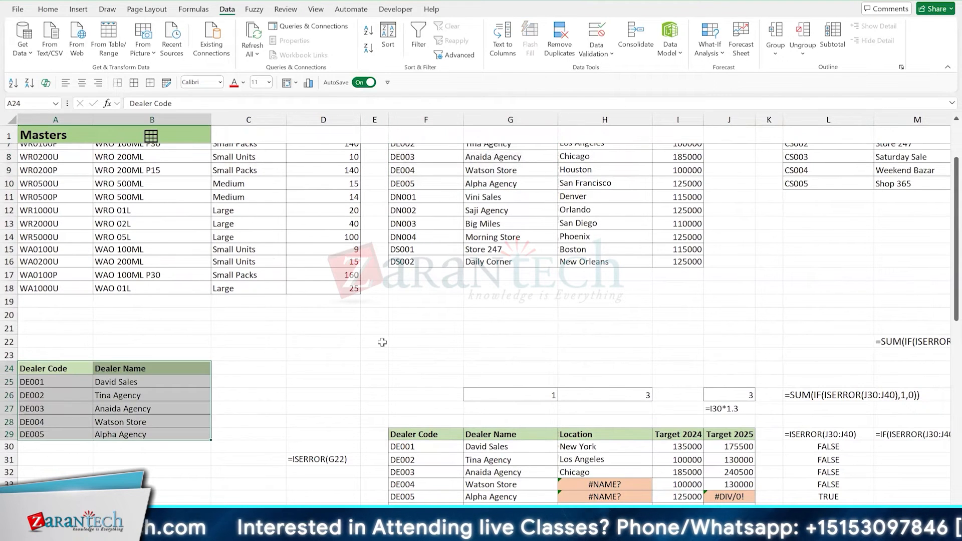
- Clear the contents of the copied dealer list in A24:B29
key(Down)
key(Up)
key(shift+Right)
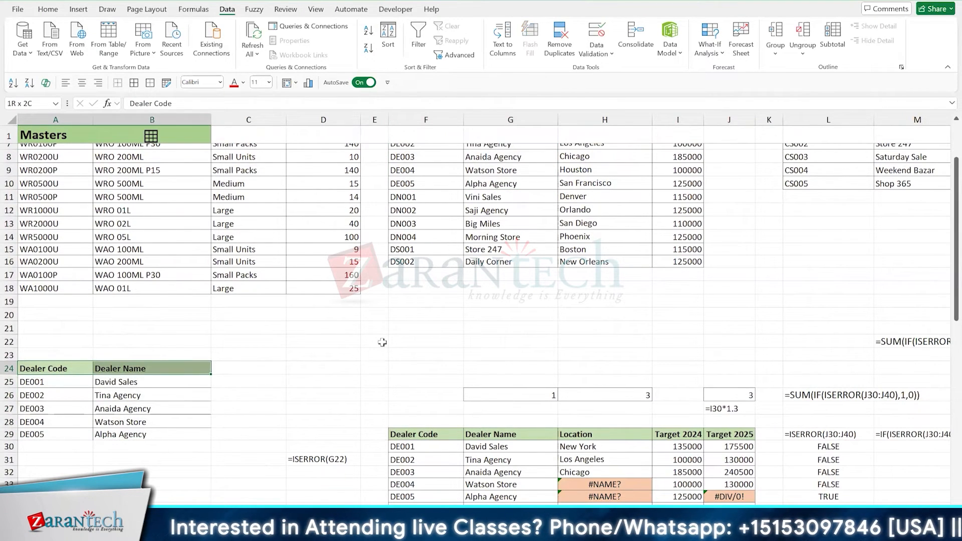
key(shift+Down)
key(shift+Down)
key(shift+Down)
key(shift+Down)
key(shift+Down)
key(Delete)
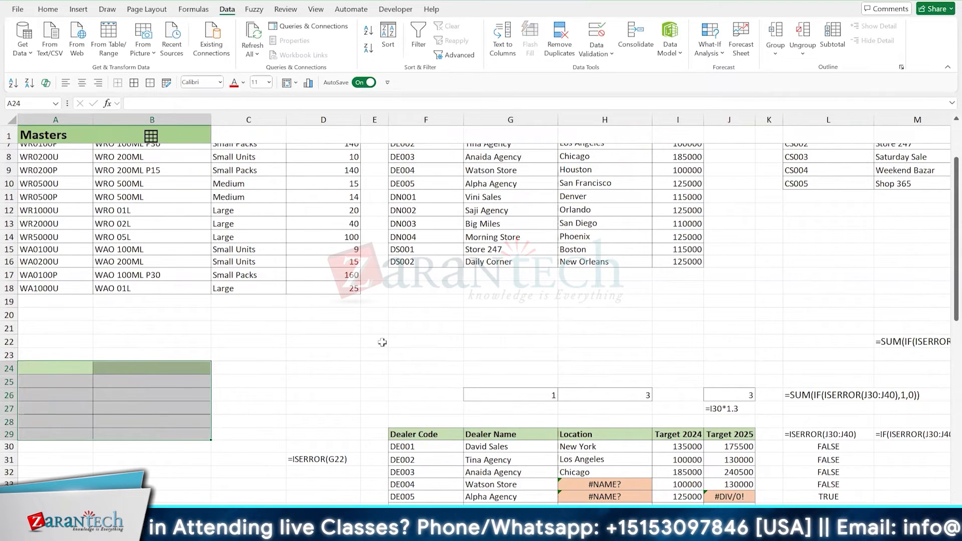
- Remove the borders and the fill color from A24:B29
click(48, 9)
click(177, 48)
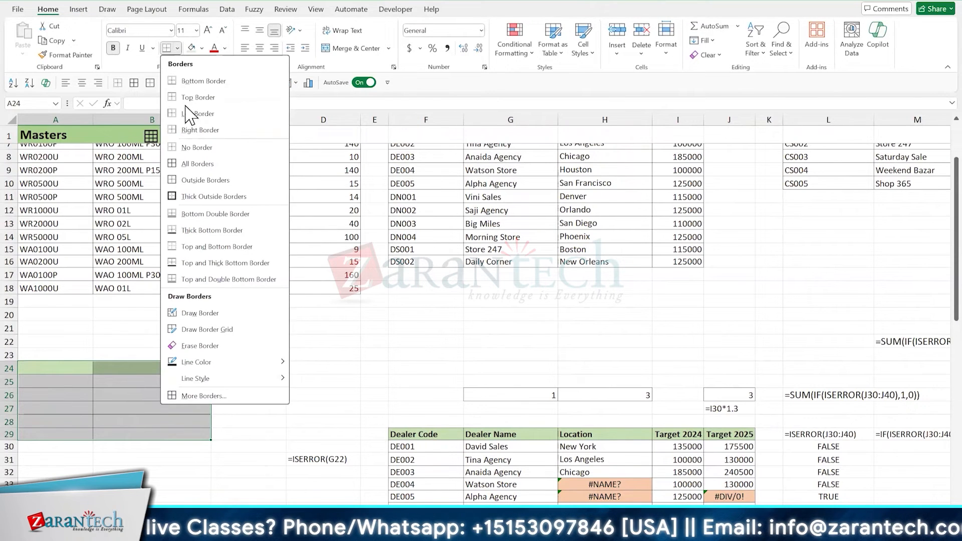
click(193, 148)
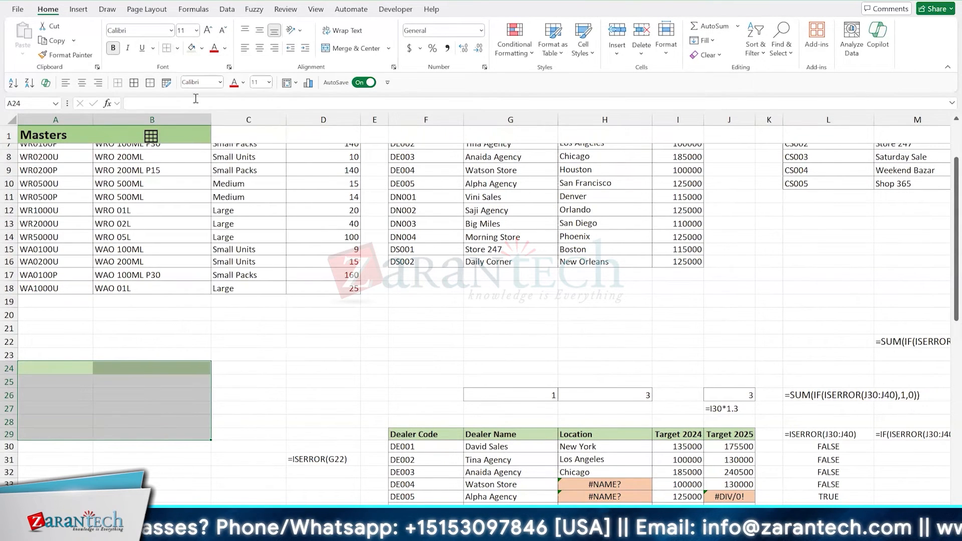
click(202, 48)
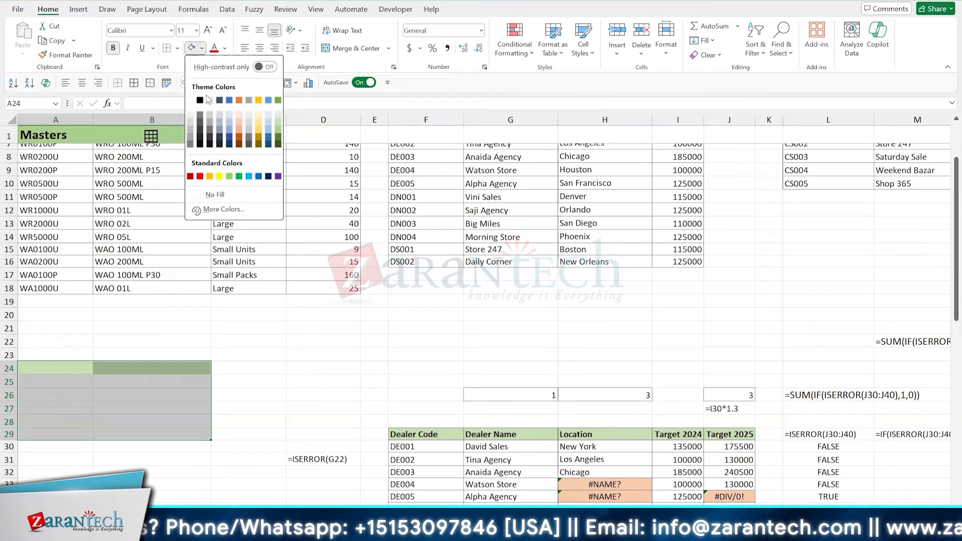
click(216, 195)
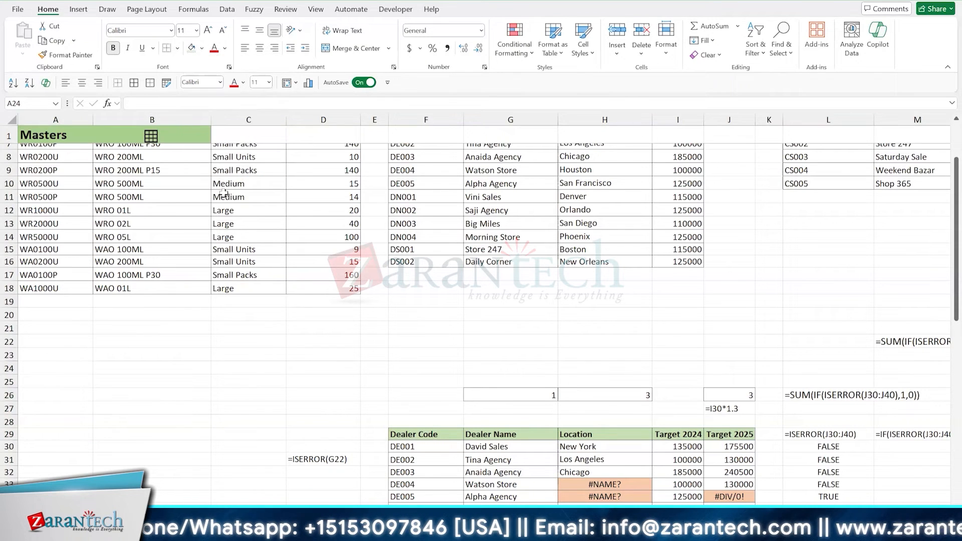
click(165, 422)
- Enter the text check in B24 to test the remaining cell formatting
click(167, 369)
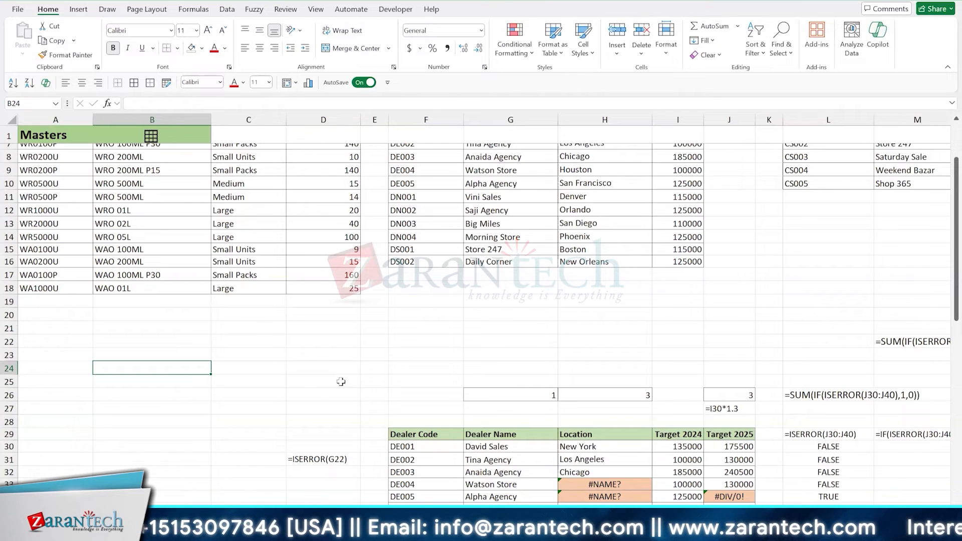
text(che)
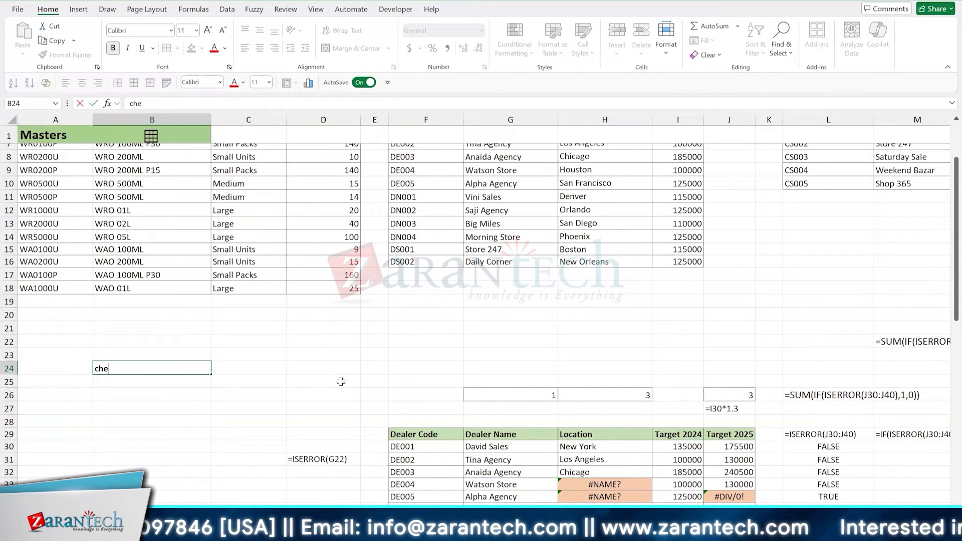
text(ck)
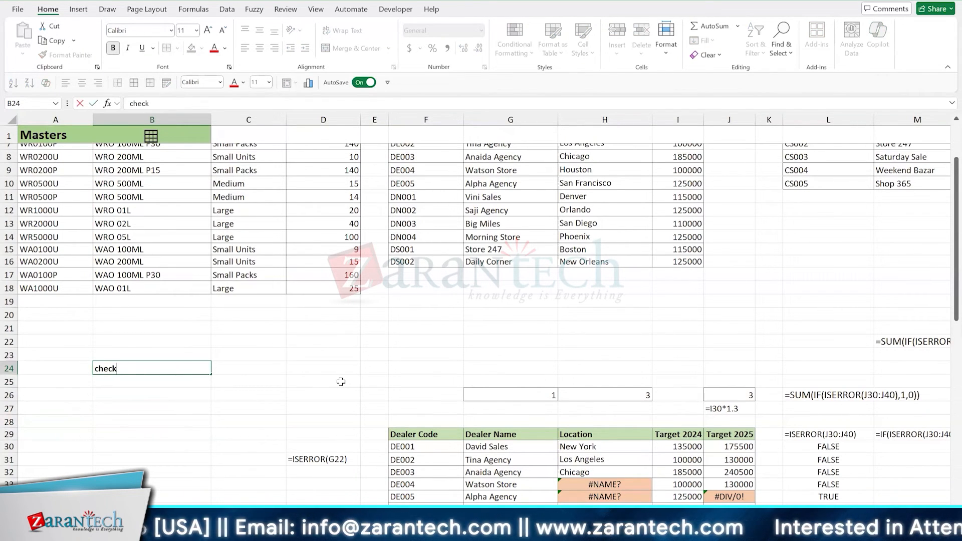
key(Return)
key(Up)
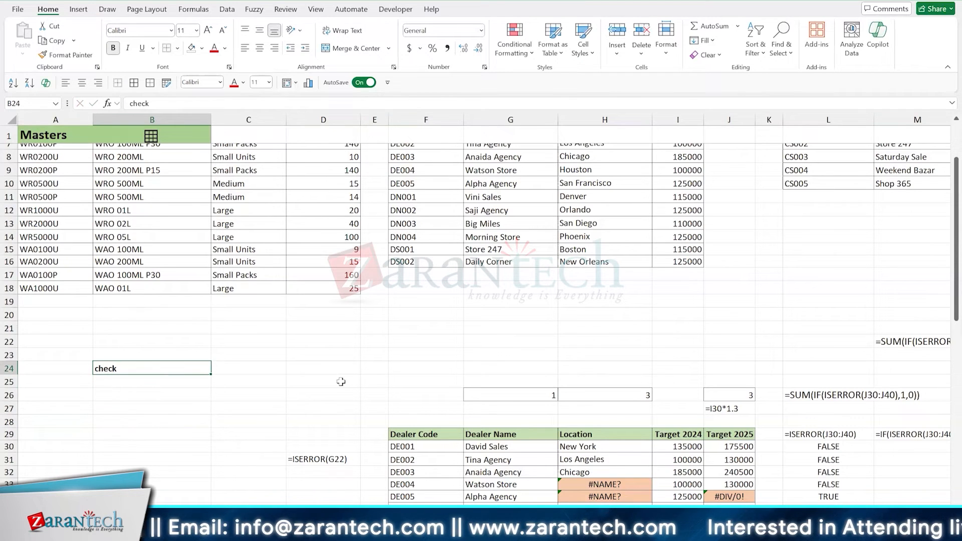
- Undo the B24 entry, the fill and border removal, and the clearing of the copied dealer list
key(ctrl+z)
key(ctrl+z)
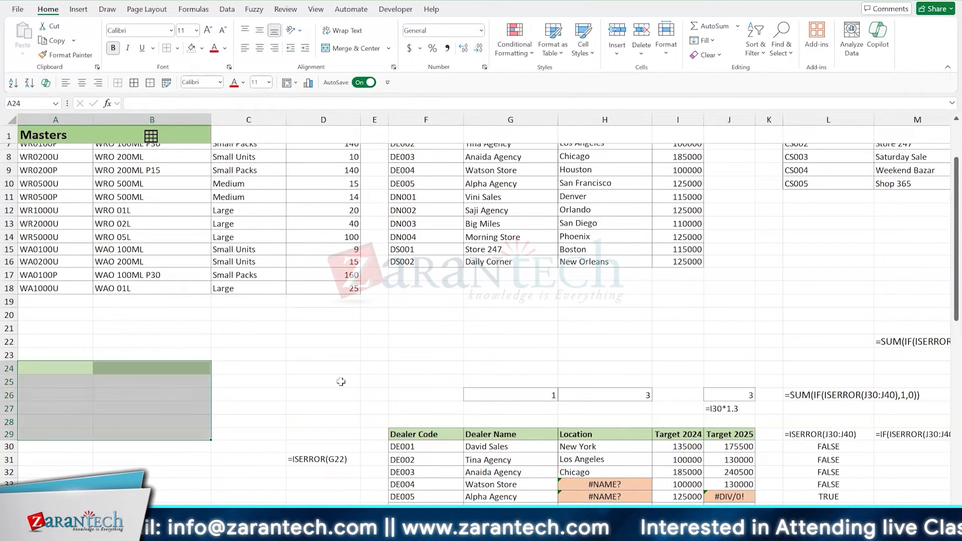
key(ctrl+z)
key(ctrl+z)
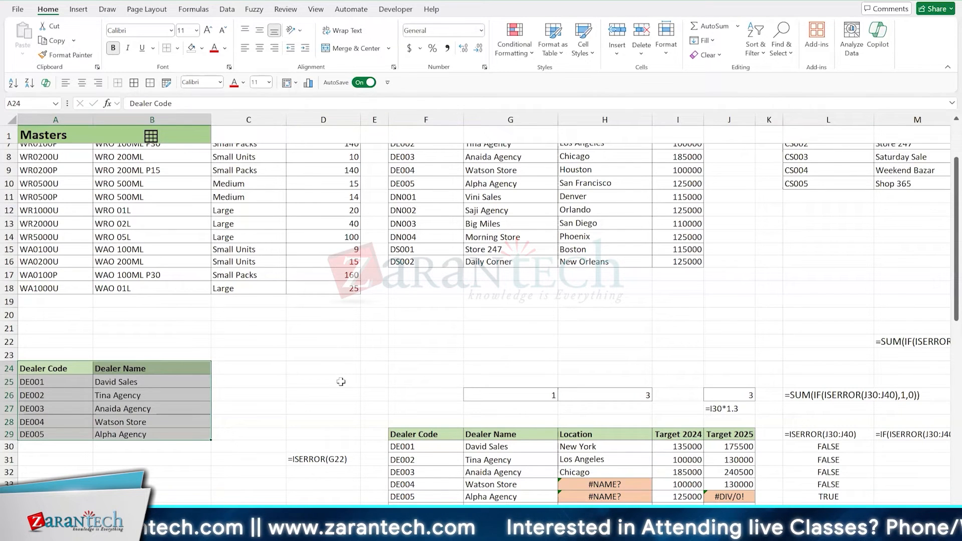
- Start a list below the copied dealer table by entering Attributes in B32, value in B33 and formula in B34
scroll(341, 381, down, 3)
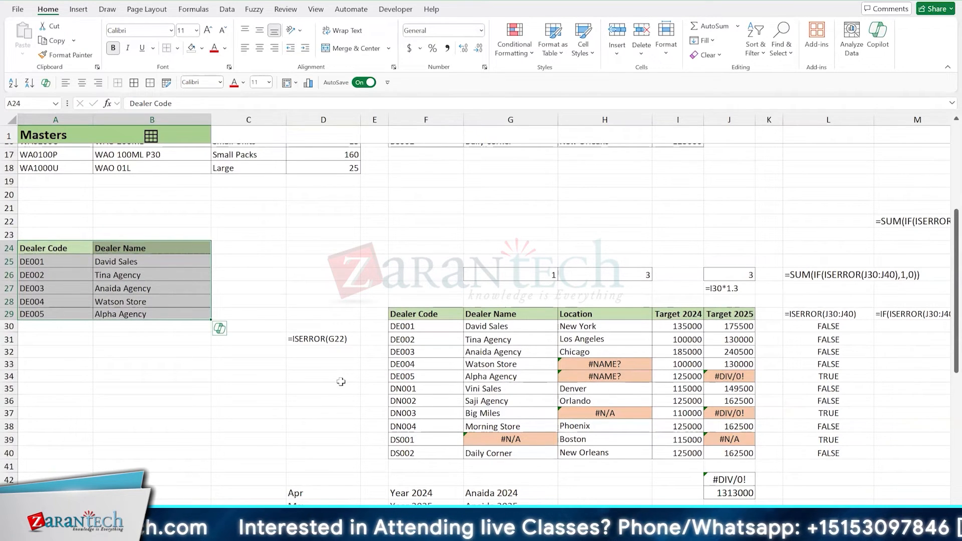
click(130, 350)
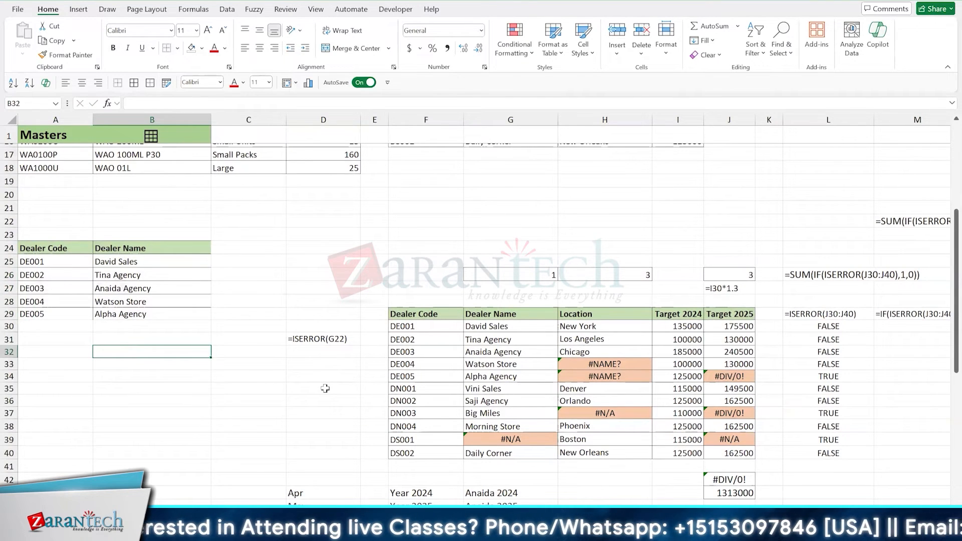
text(Attri)
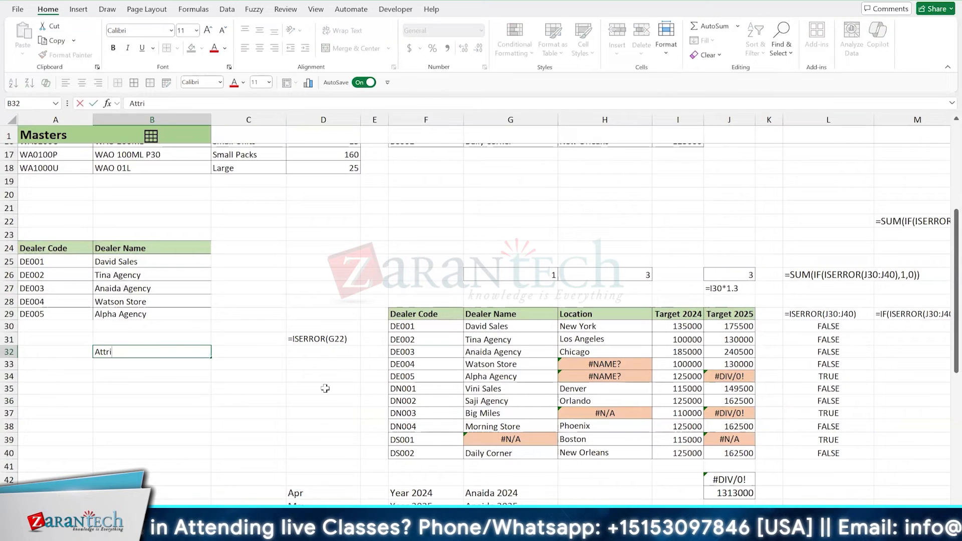
text(butes)
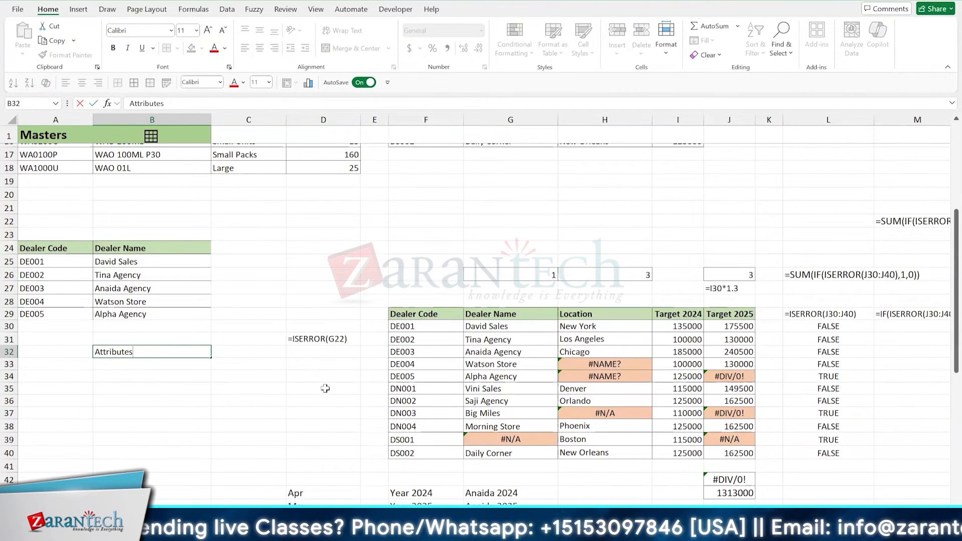
key(Return)
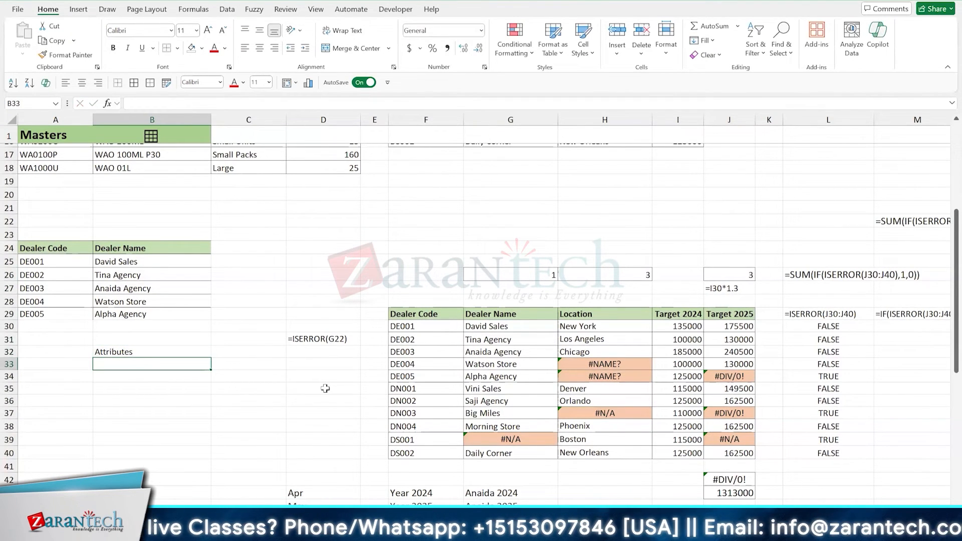
text(value)
key(Return)
text(fo)
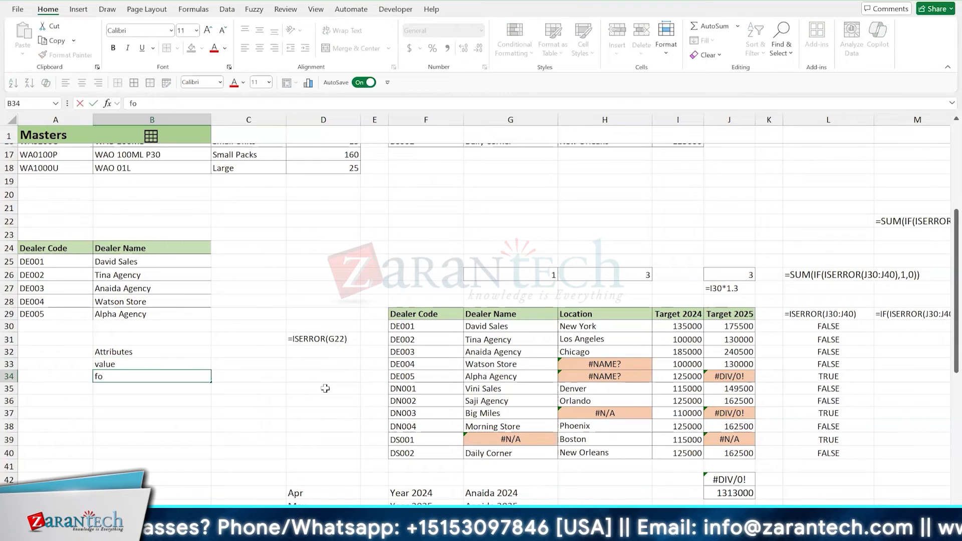
text(rmul)
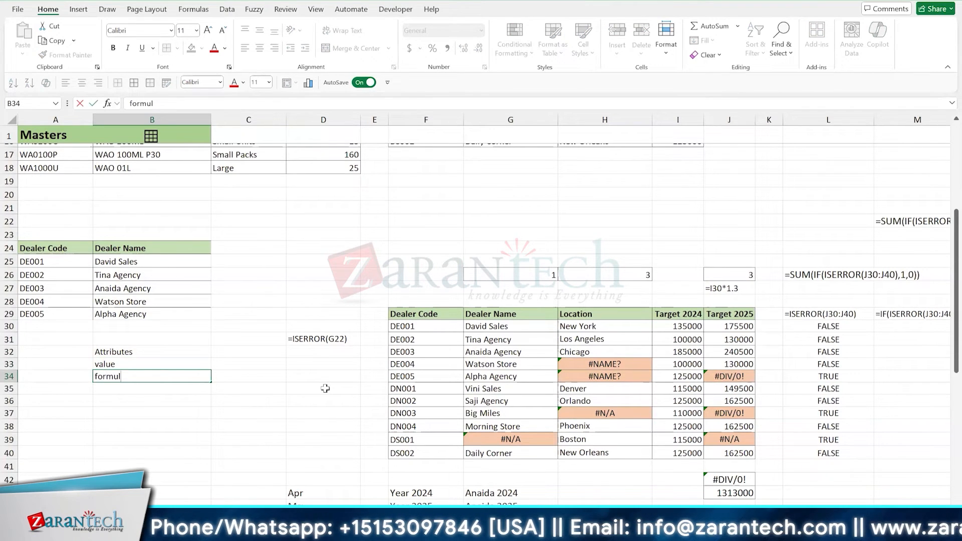
text(a)
key(Return)
- Continue the attribute list with border, color, link and style in B35:B38
text(b)
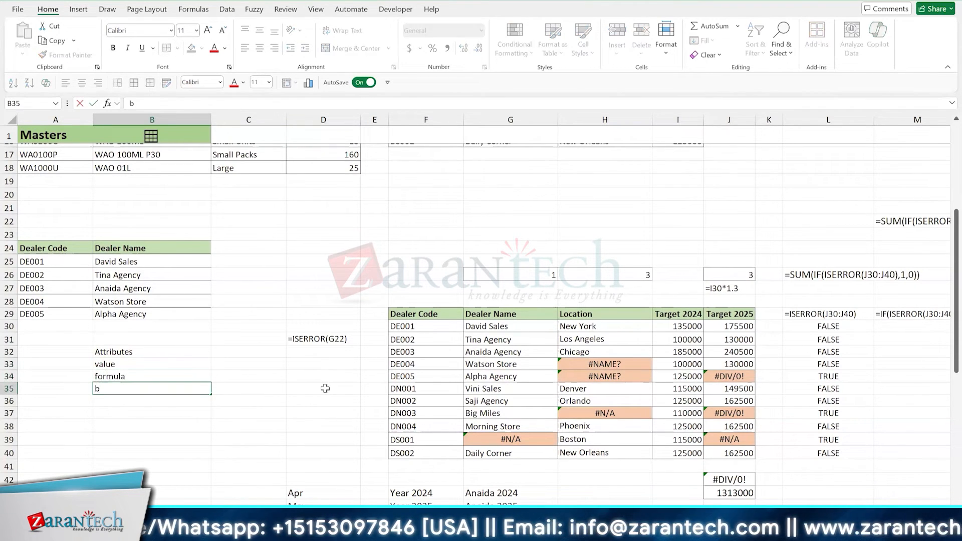
text(order)
key(Return)
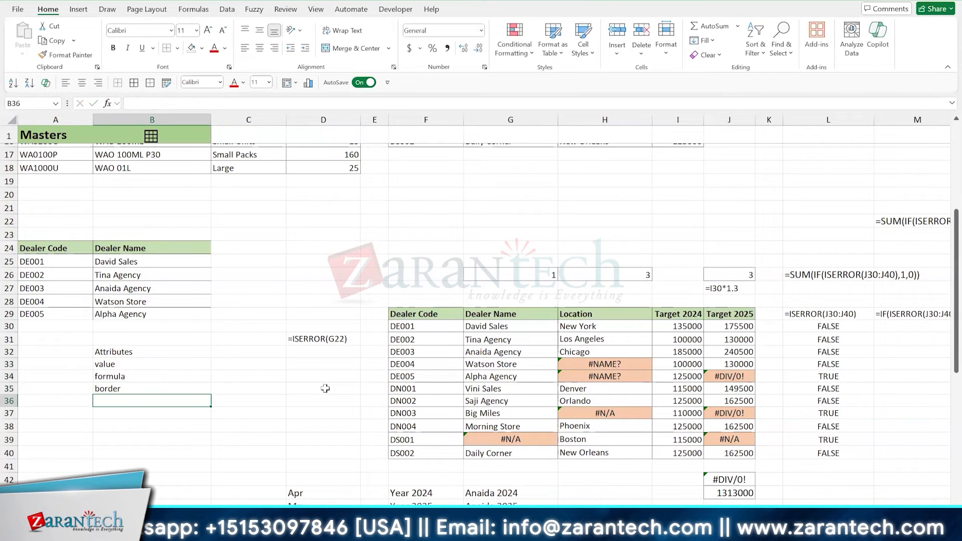
text(color)
key(Return)
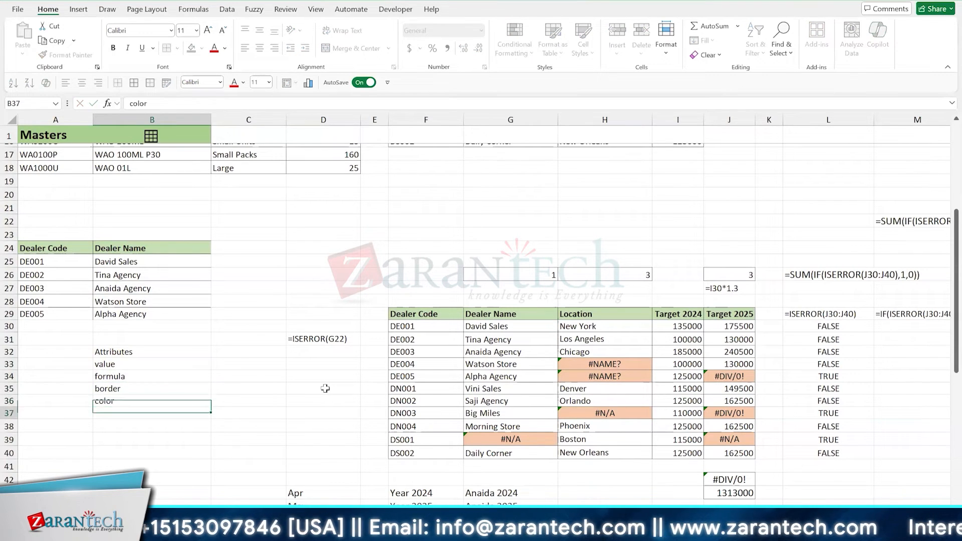
text(link)
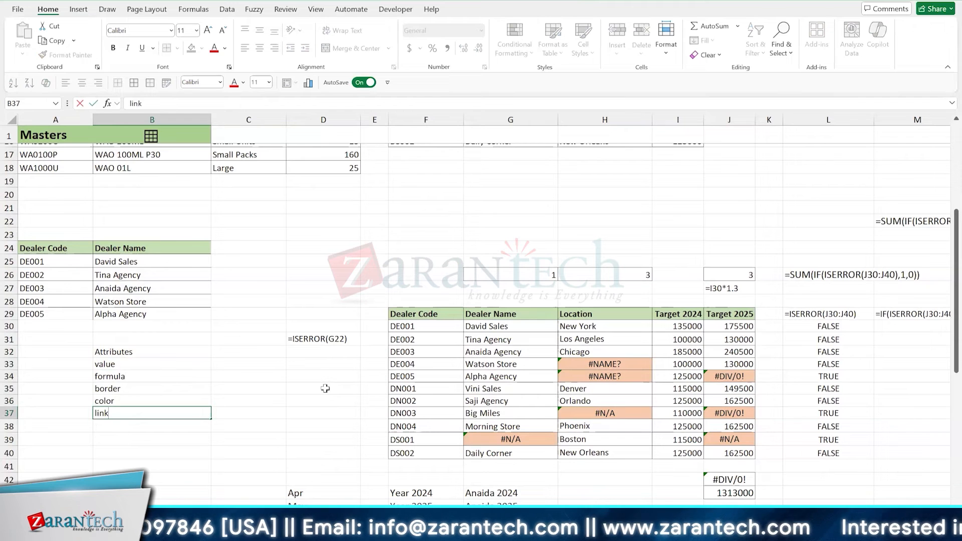
key(Return)
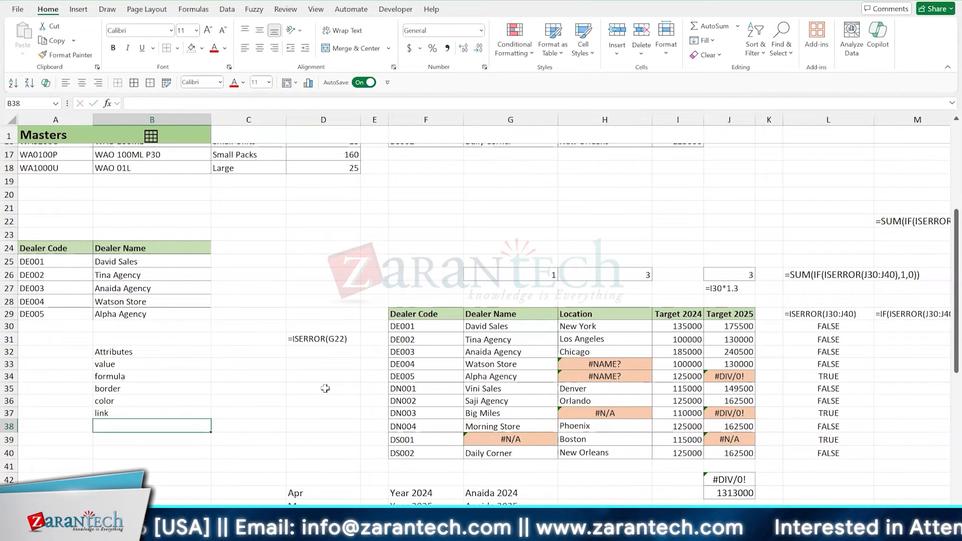
text(styl)
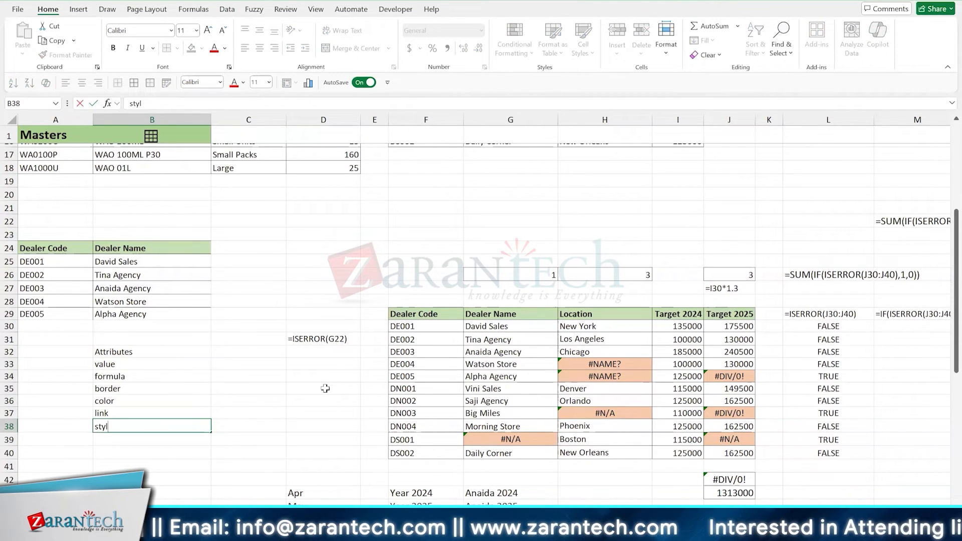
text(e)
key(Return)
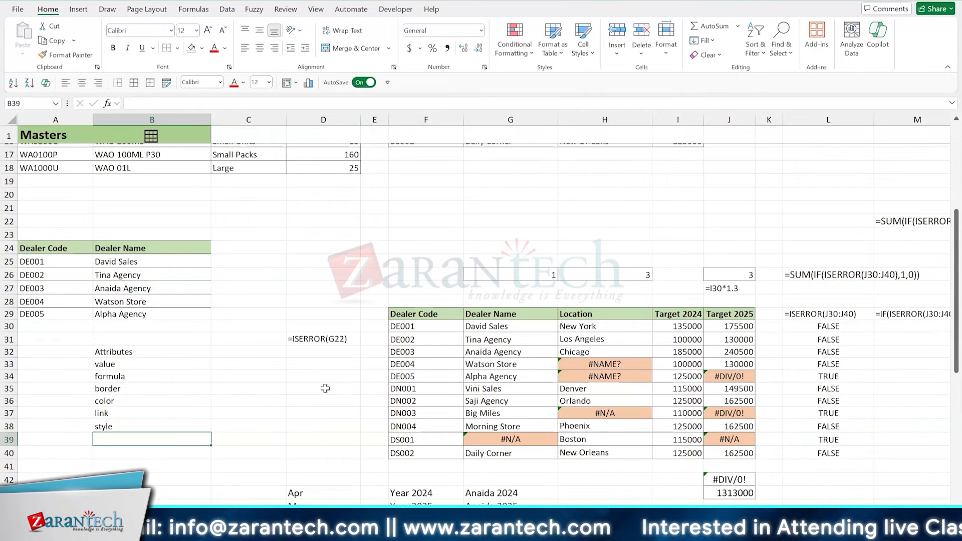
- Format the Attributes heading in B32 with a light gray fill and bold text
key(Up)
key(Up)
key(Up)
key(Up)
key(Up)
key(Up)
key(Up)
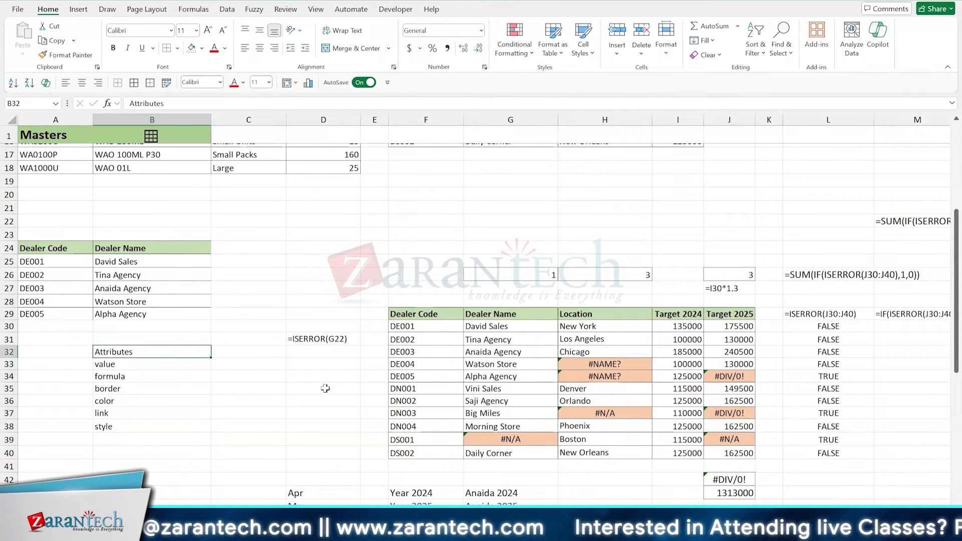
key(alt)
key(h)
key(h)
key(Down)
key(Down)
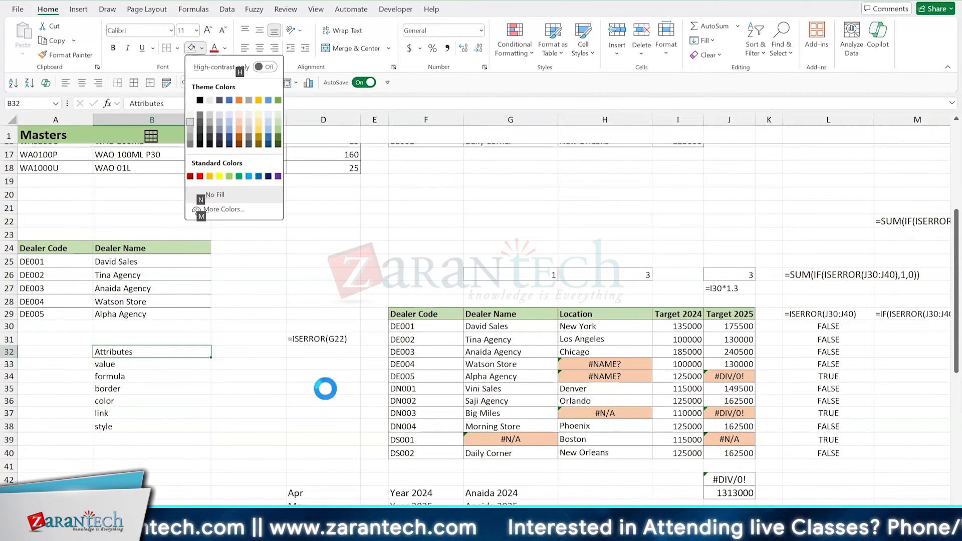
key(Return)
key(ctrl+b)
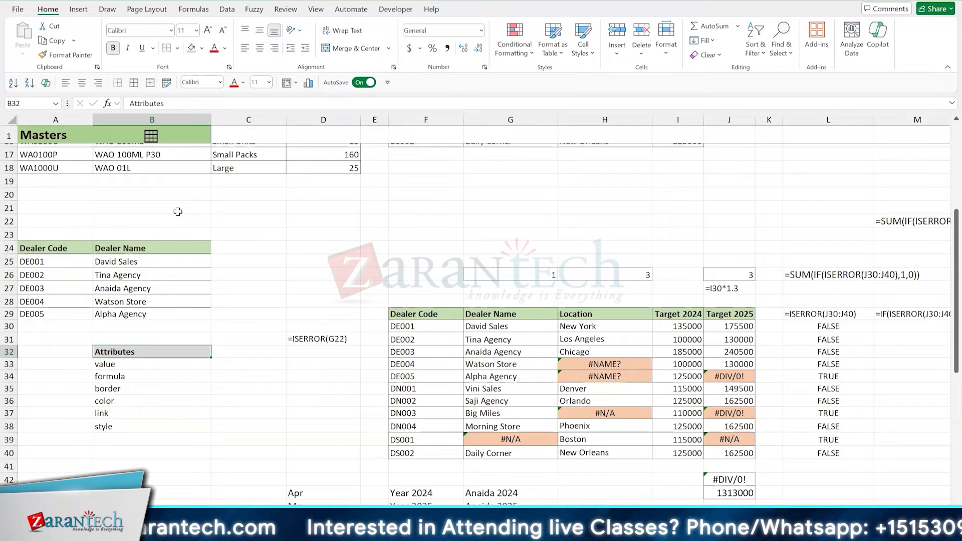
- Enter the note Erase All Attributes [Alt+E, AA] in C21
click(239, 208)
text(Erase All )
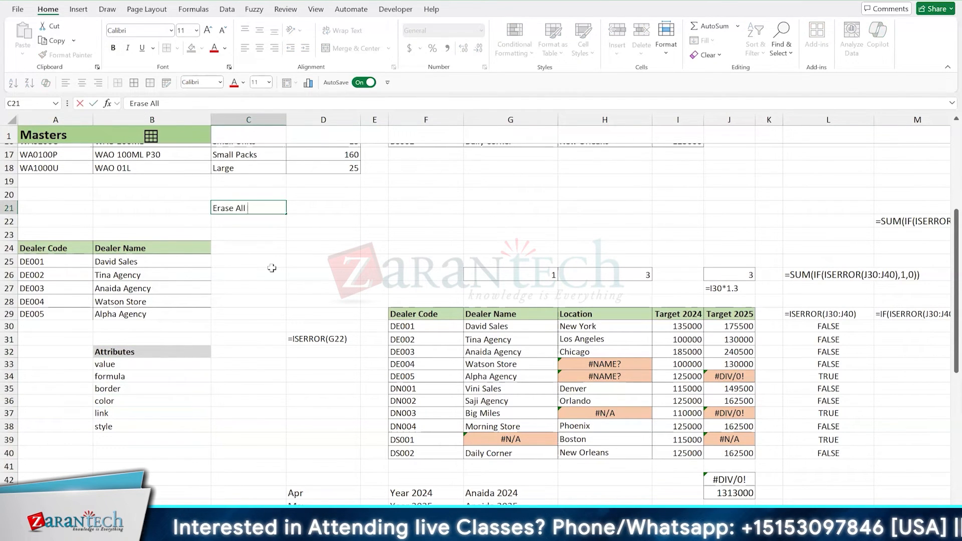
text(Attributes [)
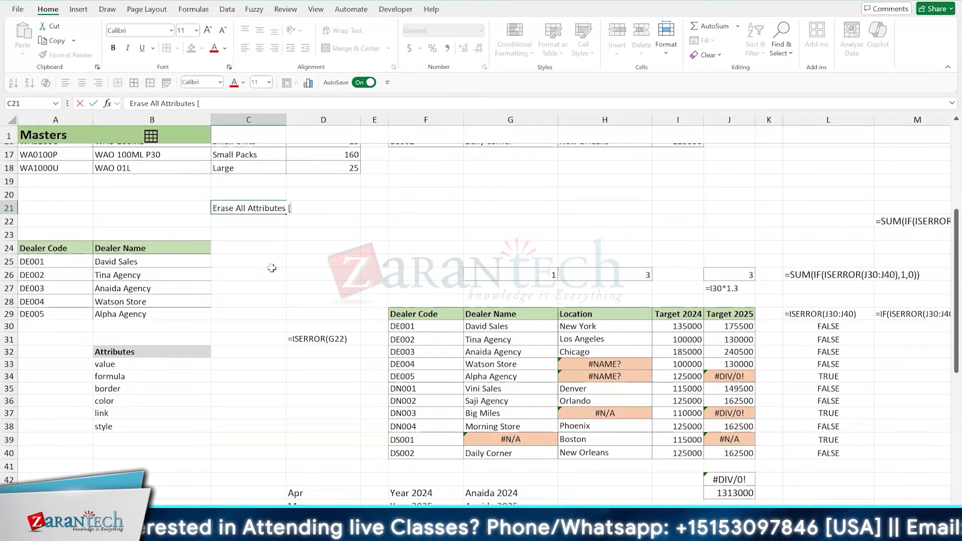
text(Alt+)
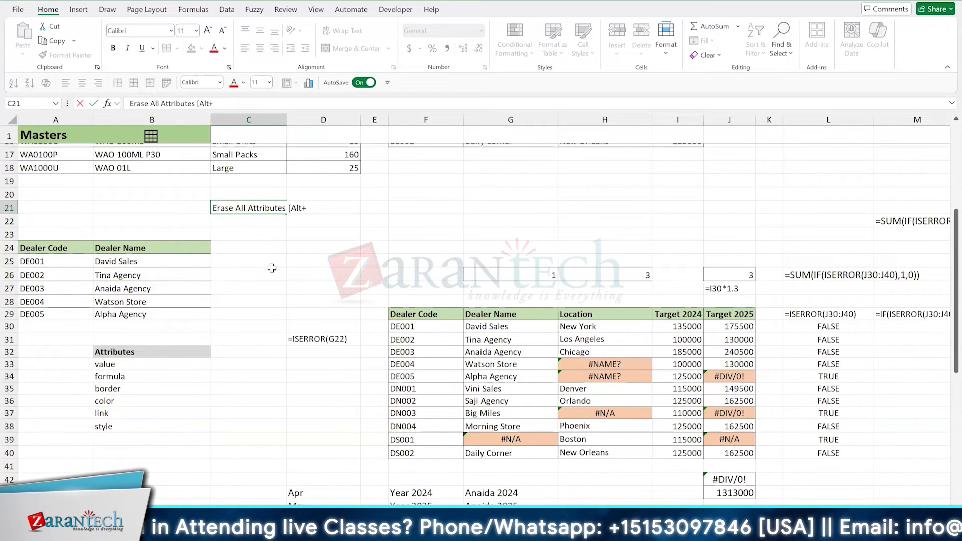
text(E, AA])
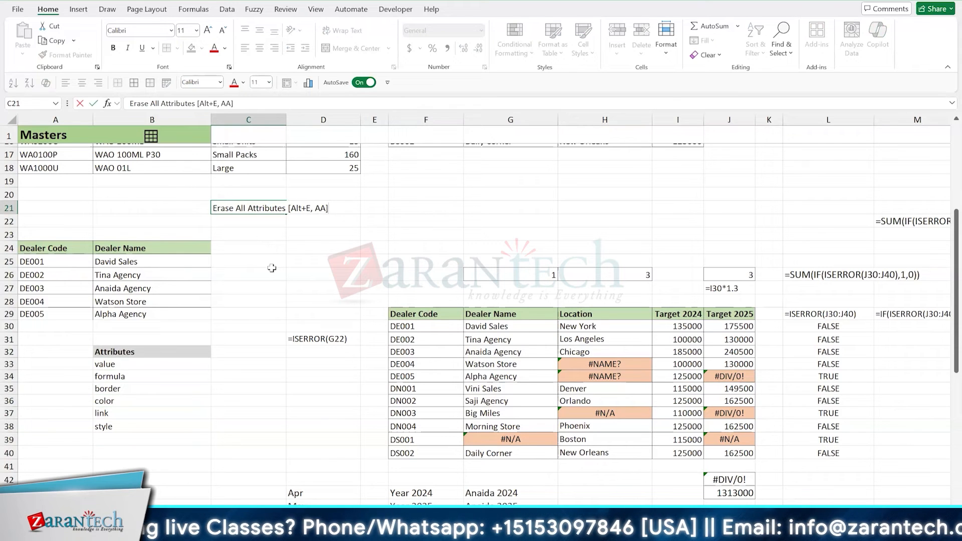
key(ctrl+Return)
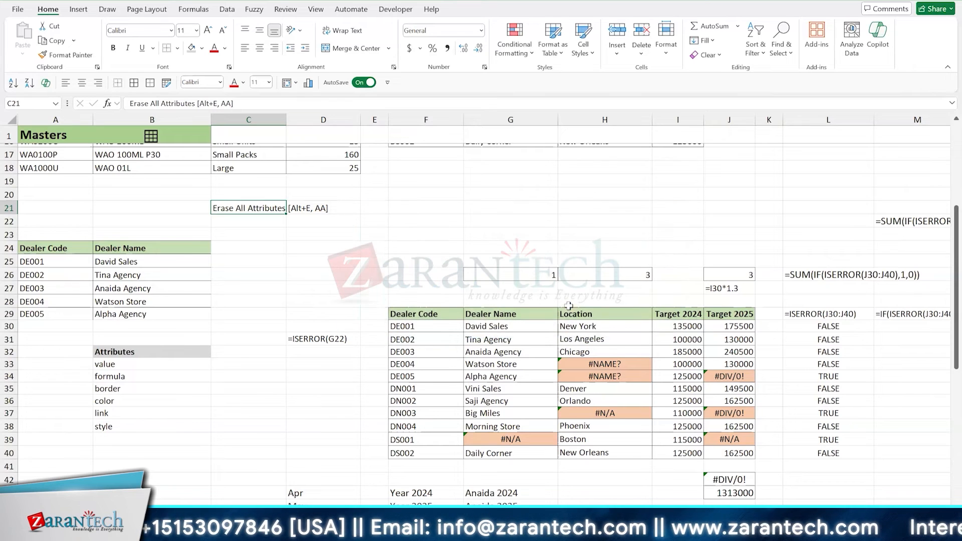
- Clear all attributes, both contents and formats, from the copied dealer table in A24:B29
drag(55, 242, 186, 313)
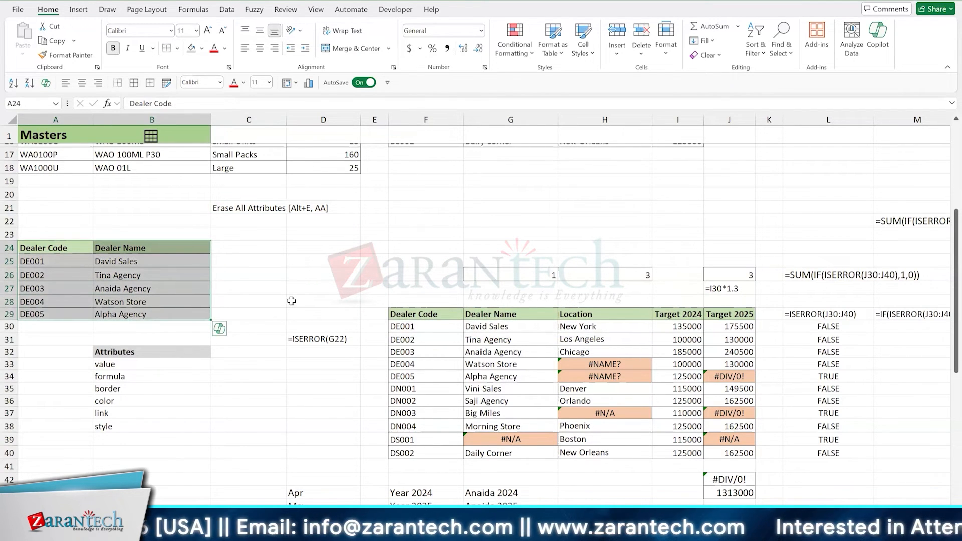
key(alt+e)
key(a)
key(a)
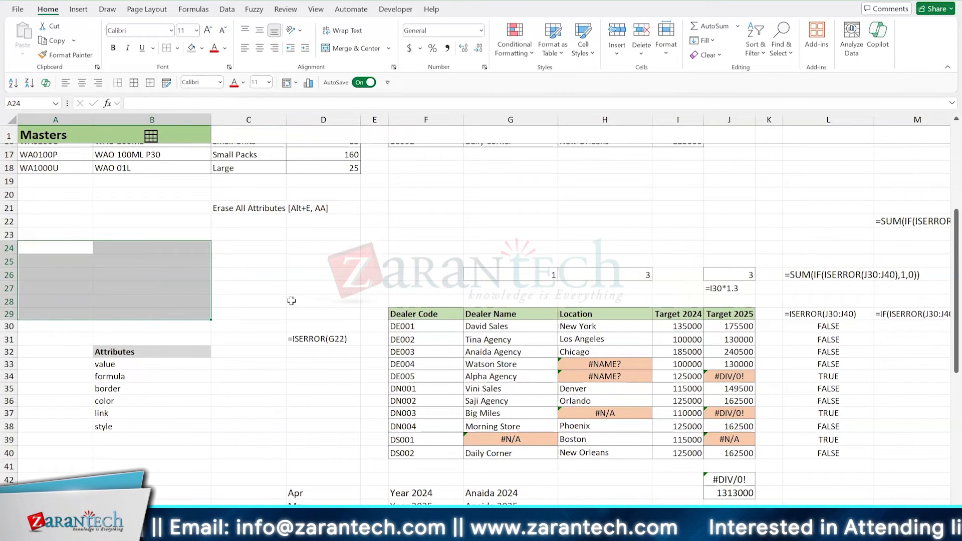
- Enter the text check in B24 to test whether any formatting remains
key(Right)
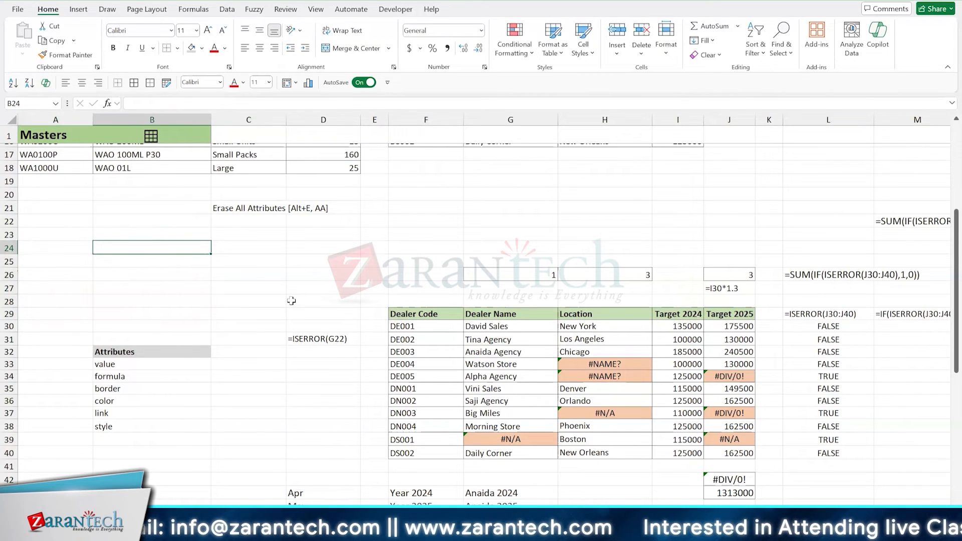
text(chec)
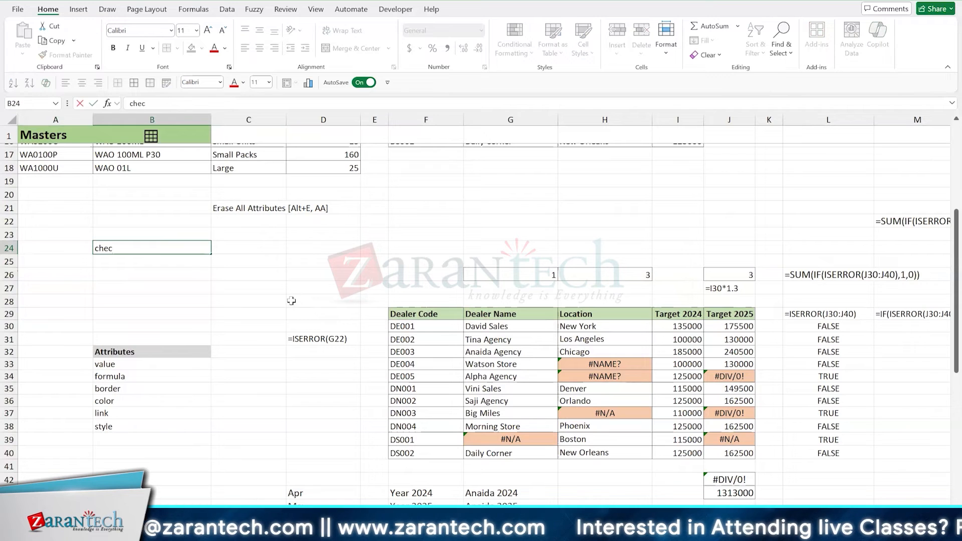
text(k)
key(Return)
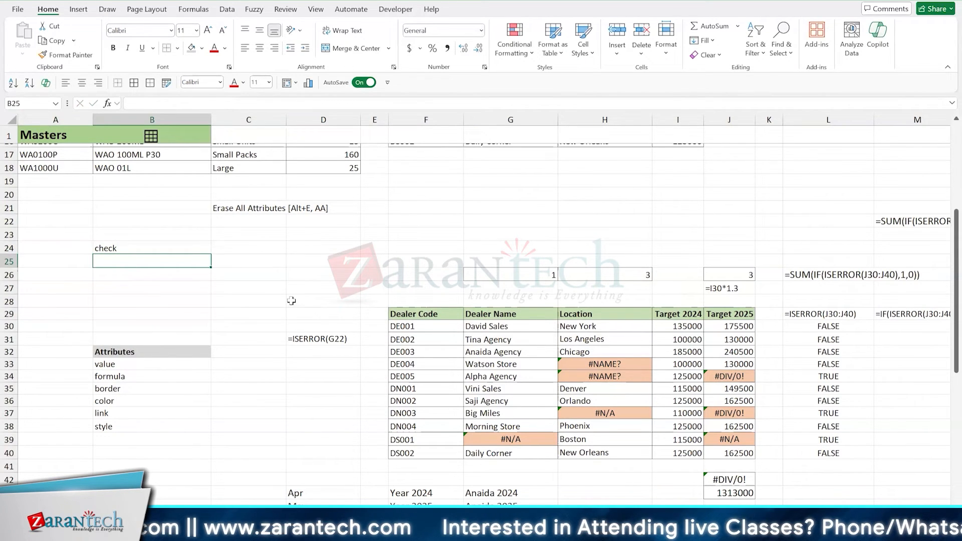
- Add an outside border around the Erase All Attributes note in C21:D21
key(Up)
key(Up)
key(Up)
key(Up)
key(Right)
key(shift+Right)
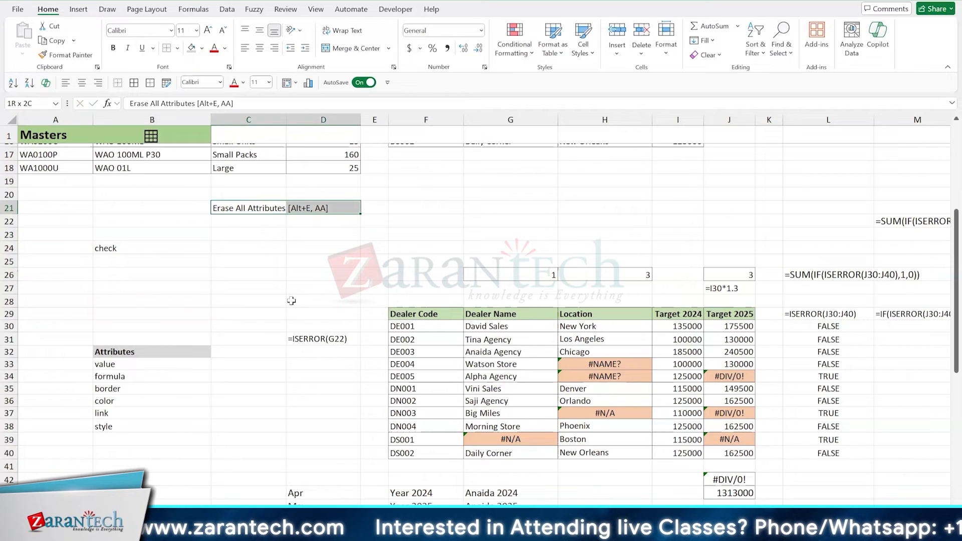
- Delete the test text check from B24
key(Down)
key(Down)
key(Down)
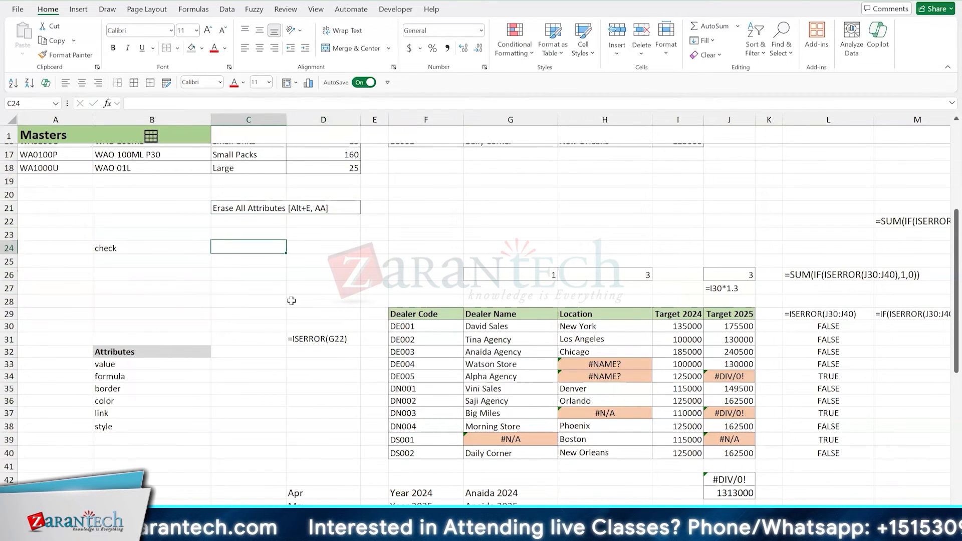
key(Left)
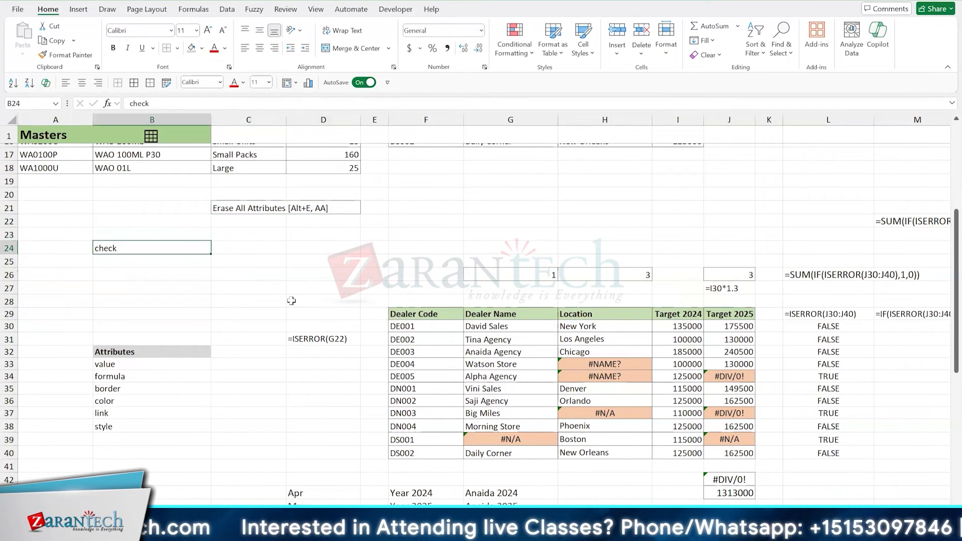
key(Delete)
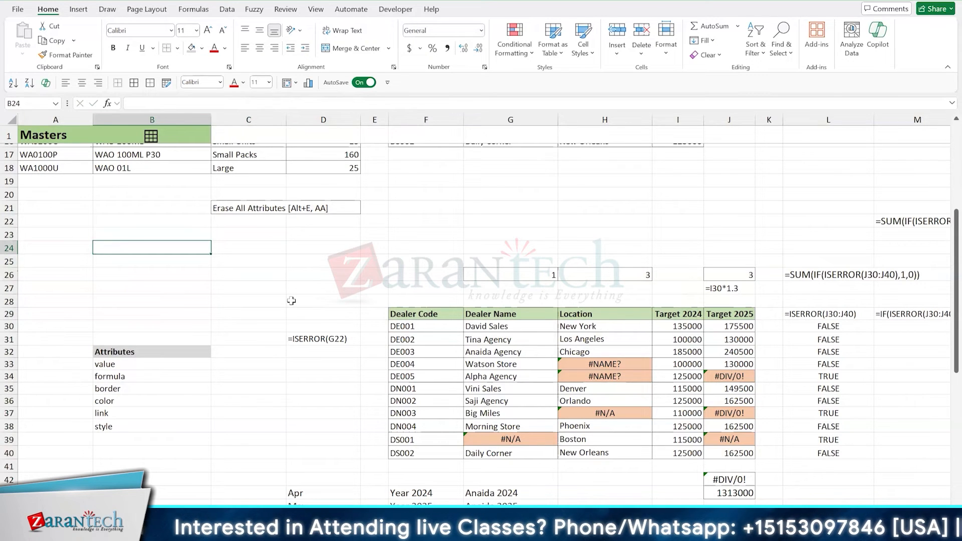
- Move the bordered Erase All Attributes note from C21:D21 to C26:D26, then select the empty cell B24
mouse_move(251, 207)
mouse_down()
mouse_move(299, 211)
mouse_move(269, 273)
mouse_up()
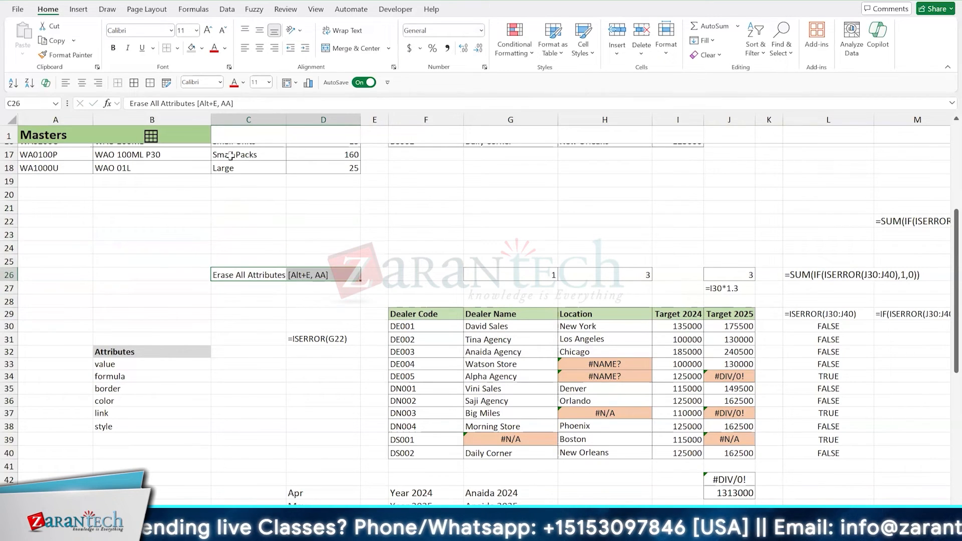
click(230, 155)
scroll(231, 155, up, 4)
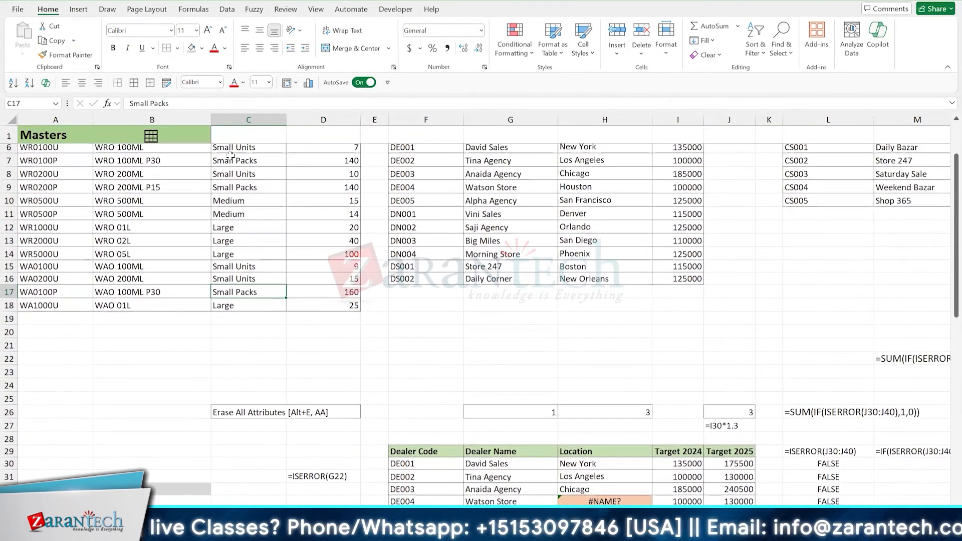
scroll(231, 156, up, 1)
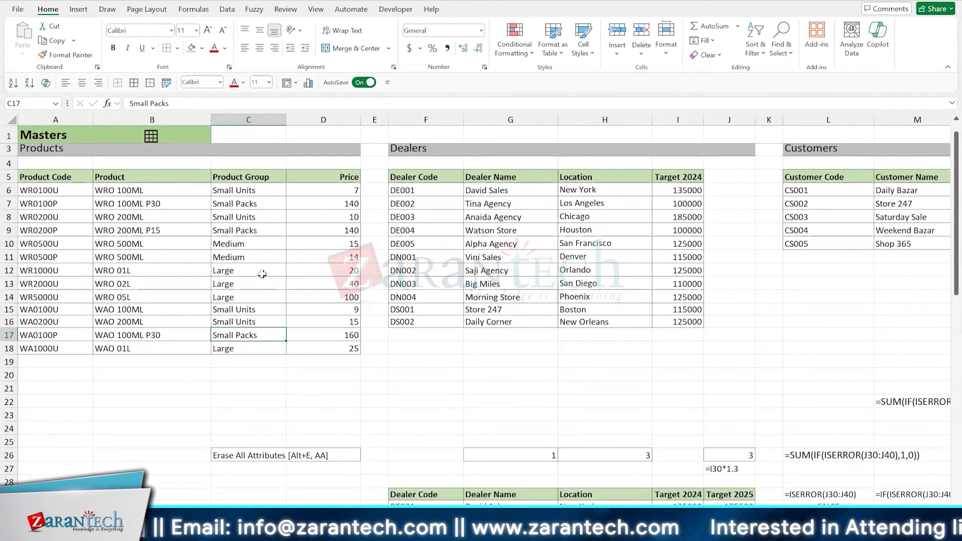
click(153, 422)
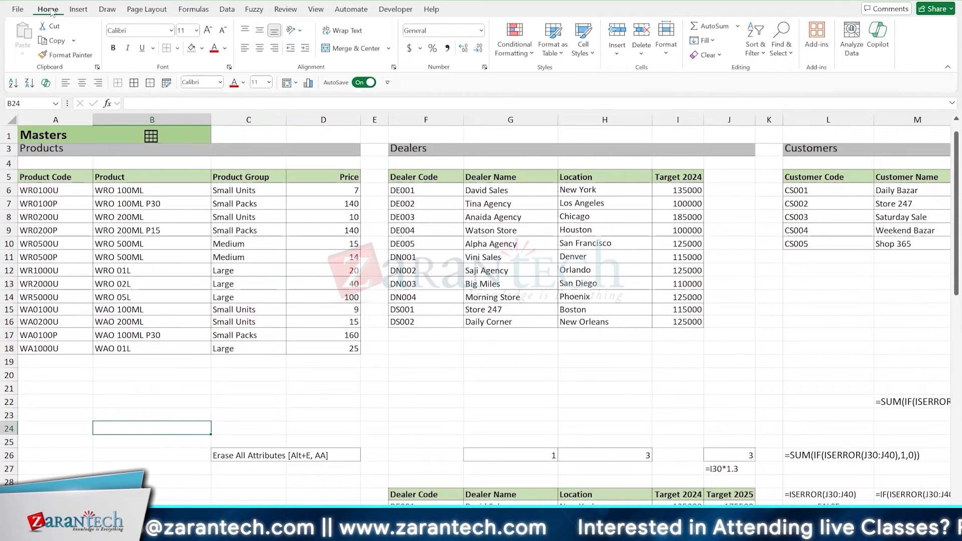
- Show the available Clear options for the selected cell without applying any of them
click(706, 54)
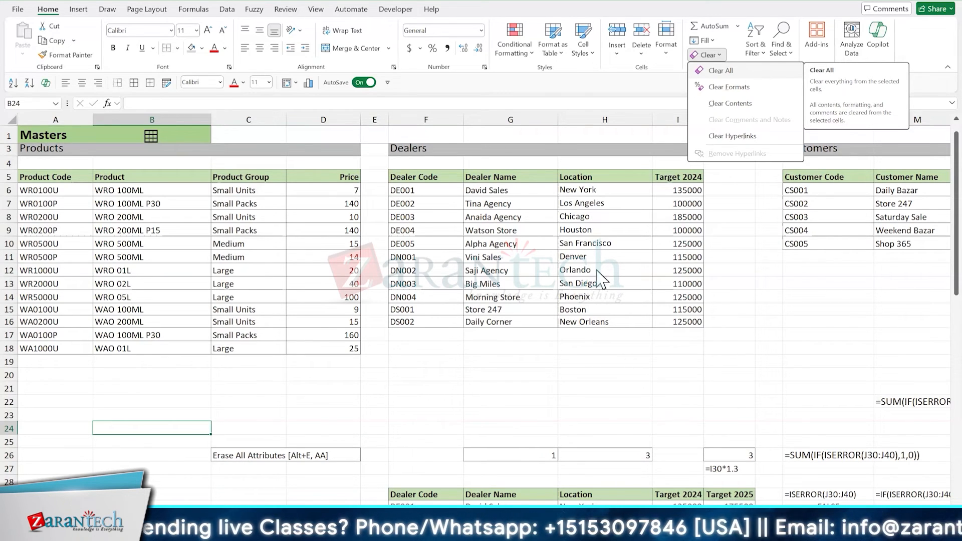
key(Escape)
scroll(484, 323, down, 4)
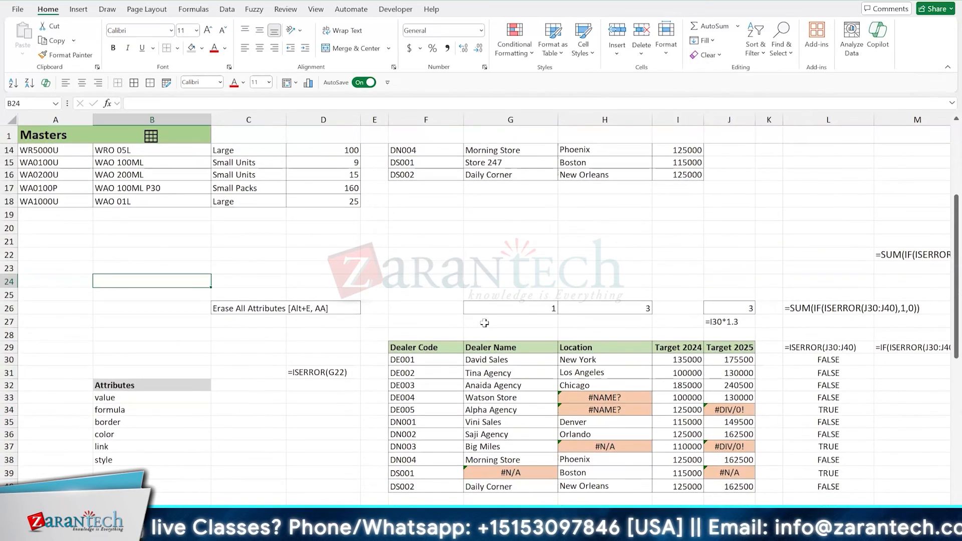
scroll(484, 323, down, 5)
scroll(496, 357, up, 6)
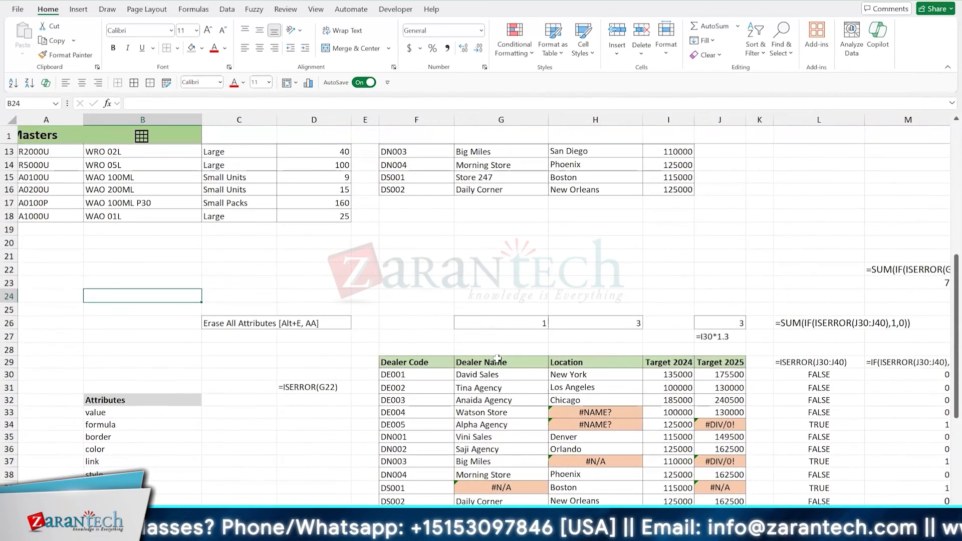
click(513, 401)
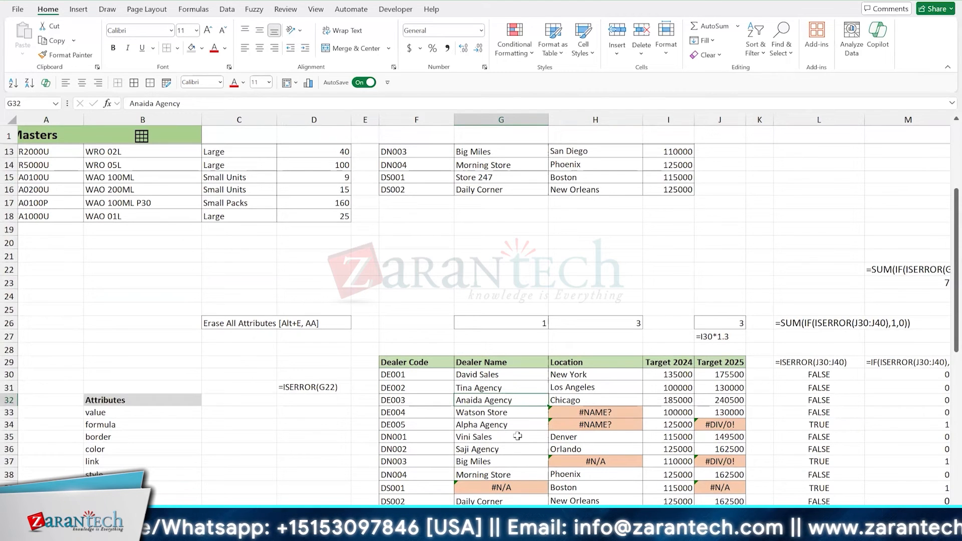
scroll(517, 436, up, 4)
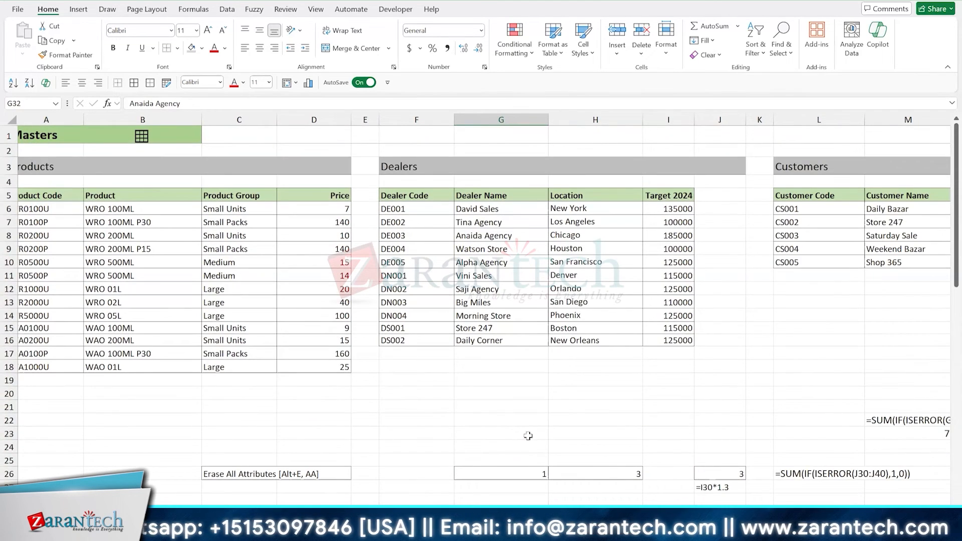
click(189, 383)
scroll(186, 393, left, 1)
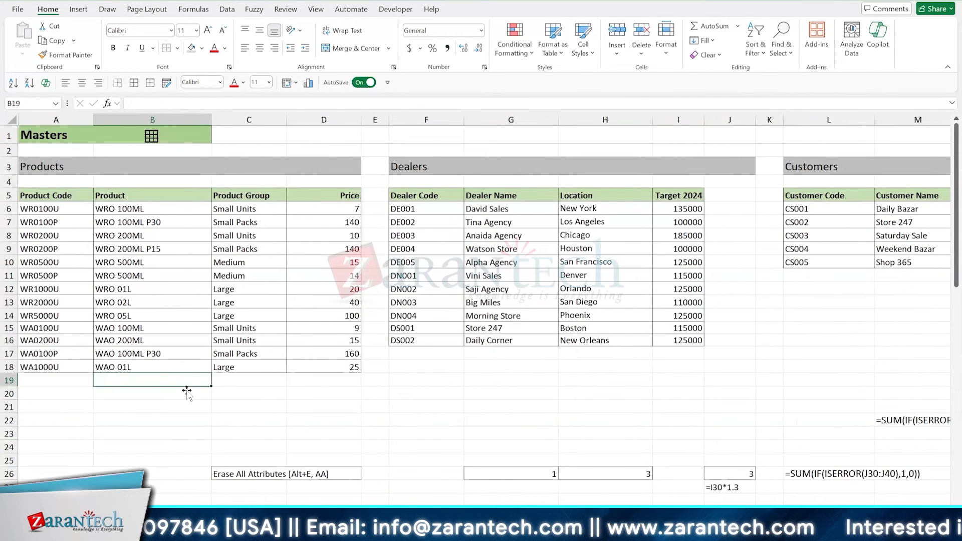
click(183, 289)
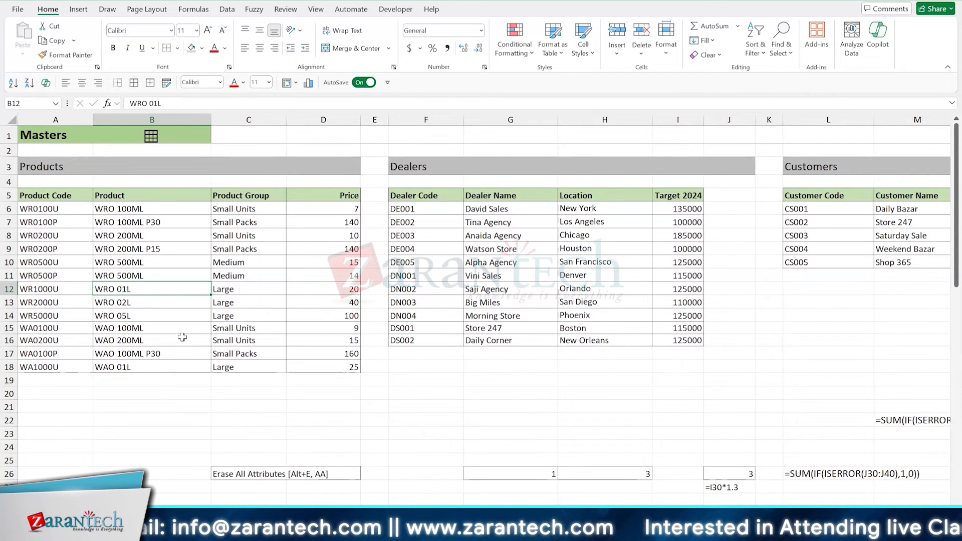
click(231, 236)
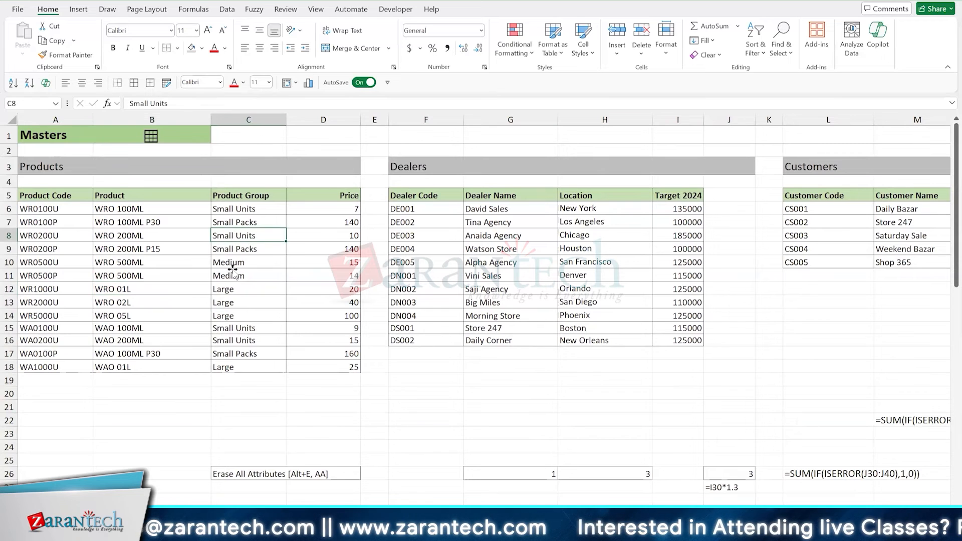
click(234, 275)
click(237, 313)
click(239, 340)
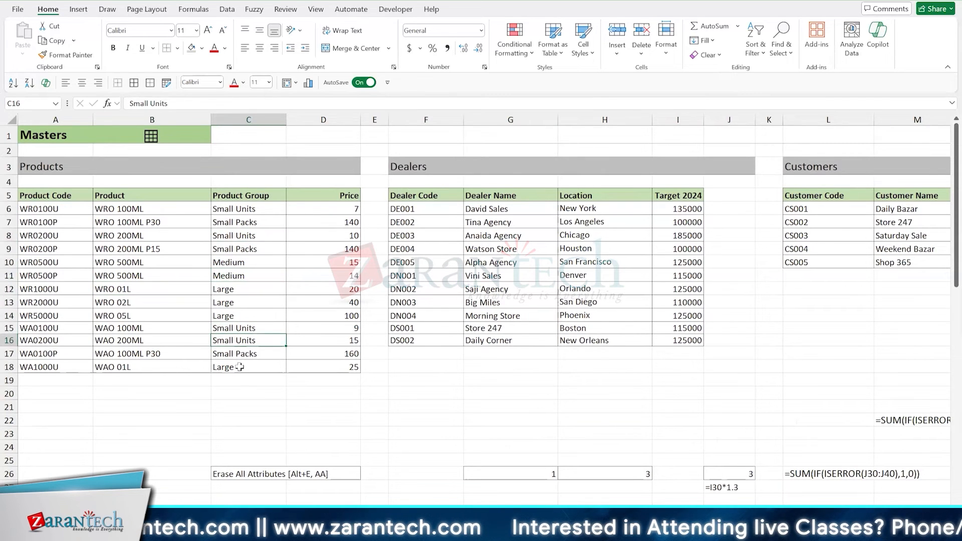
click(240, 367)
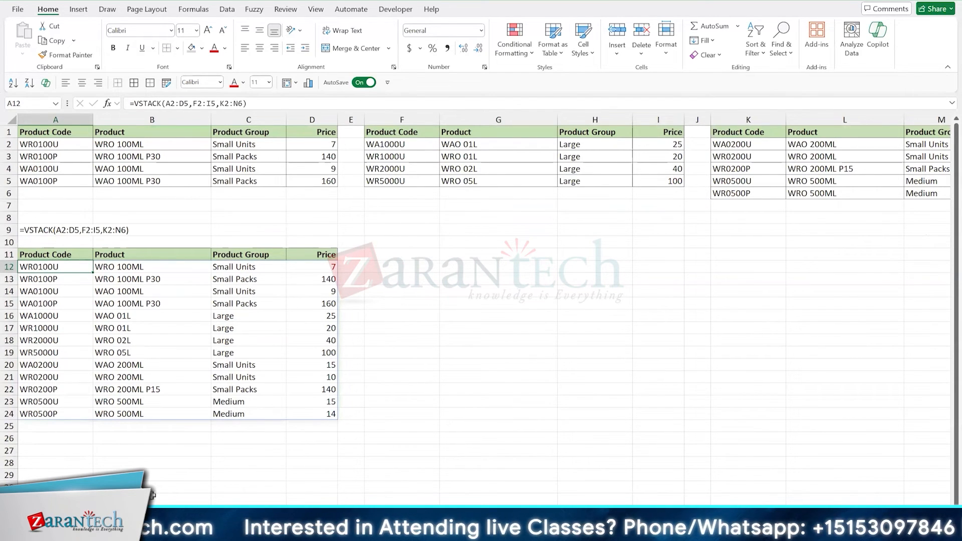
- Enter the heading Array Function in G11 on the sheet with the VSTACK result
click(475, 253)
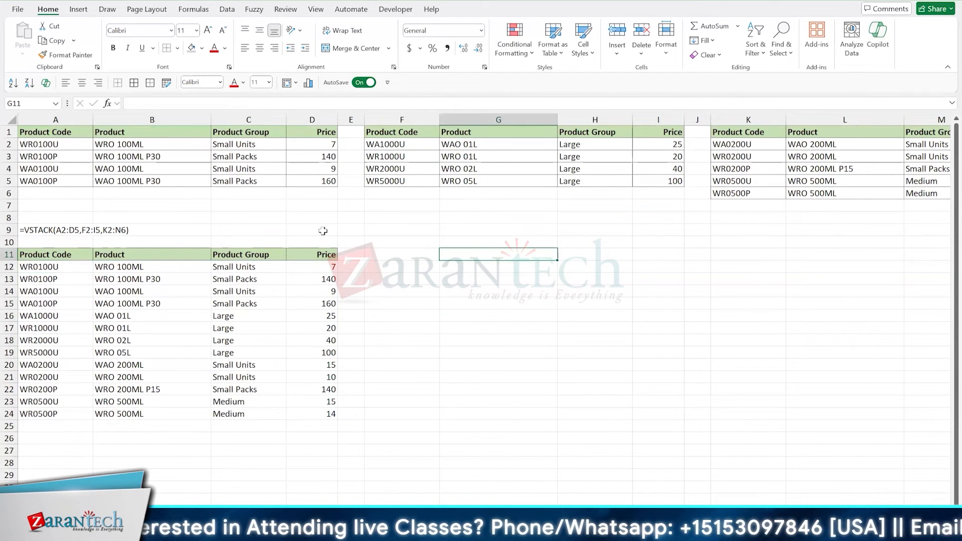
text(Array Function)
key(Return)
key(Up)
key(Up)
key(Up)
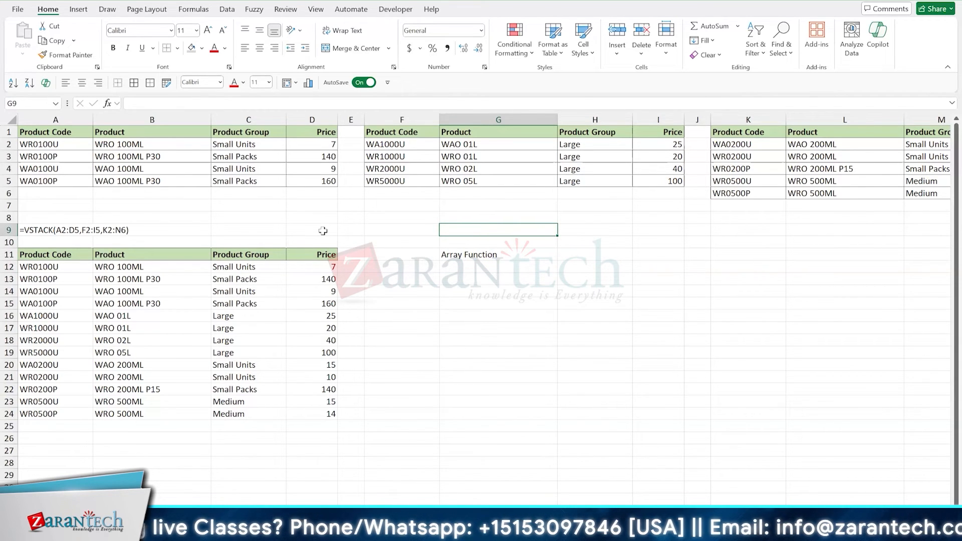
key(Right)
key(Right)
key(Up)
key(Up)
key(Up)
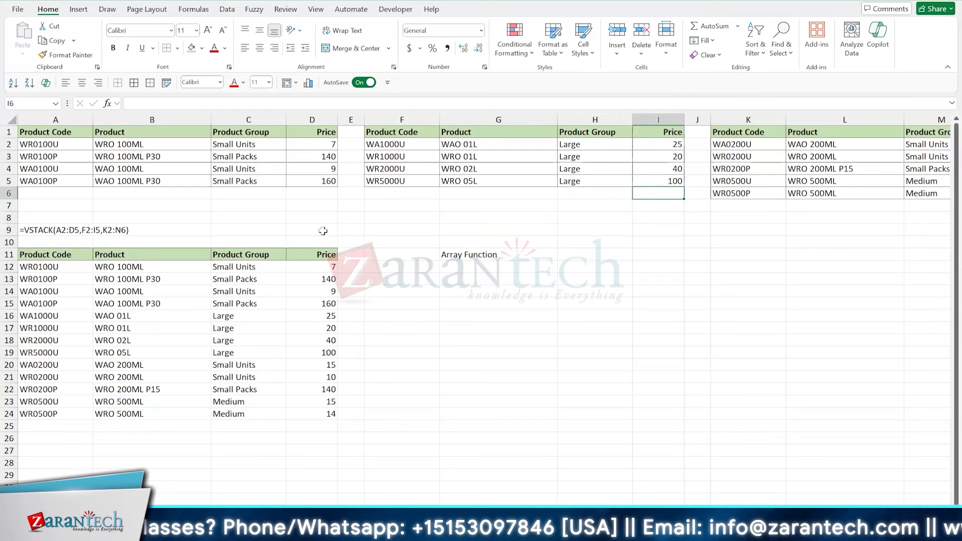
key(Down)
key(Down)
key(Down)
key(Down)
key(Down)
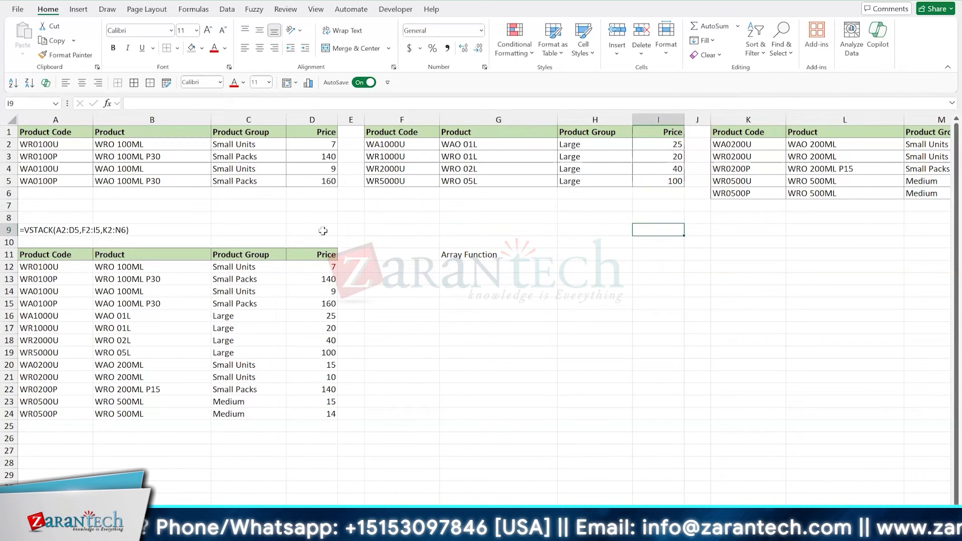
- Delete the VSTACK formula from A12, then undo the deletion
key(Left)
key(Left)
key(Left)
key(Left)
key(Left)
key(Left)
key(Left)
key(Left)
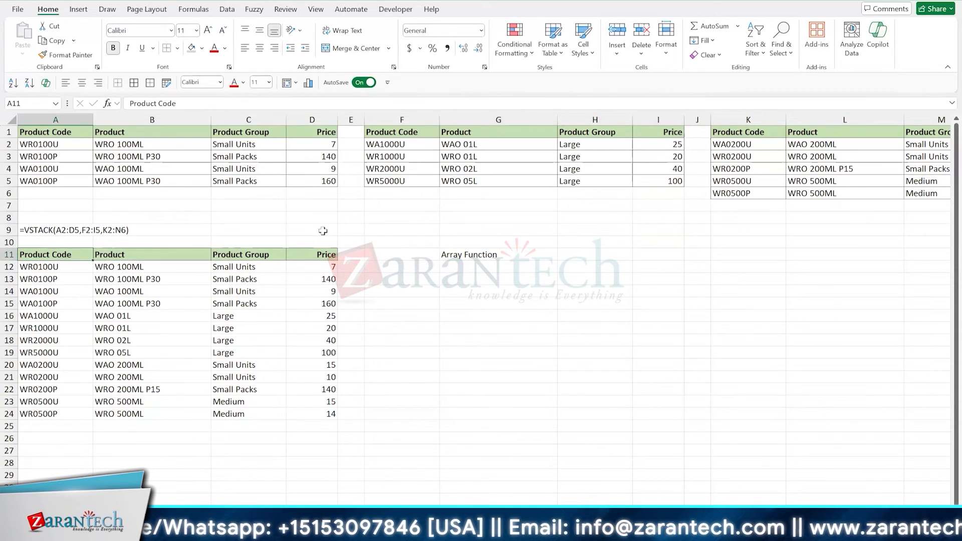
key(Down)
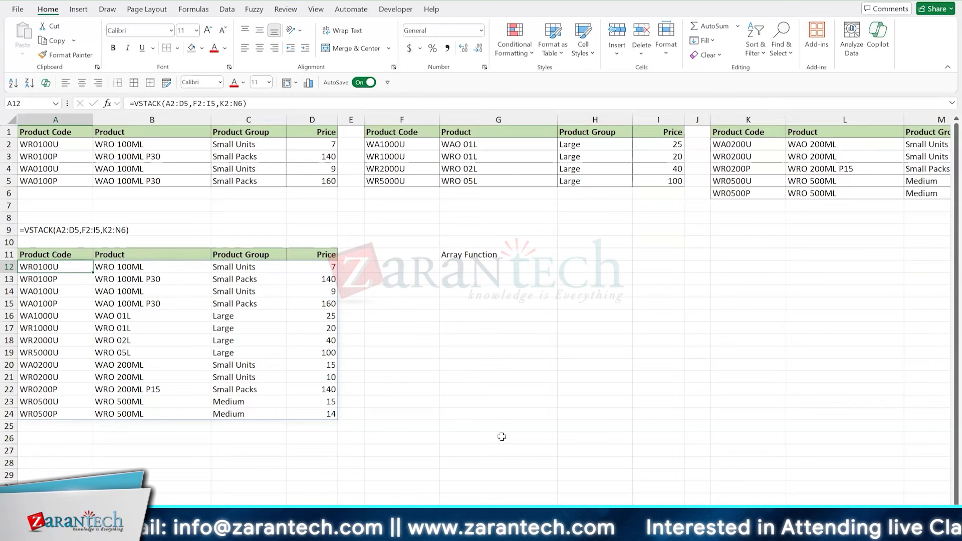
key(Delete)
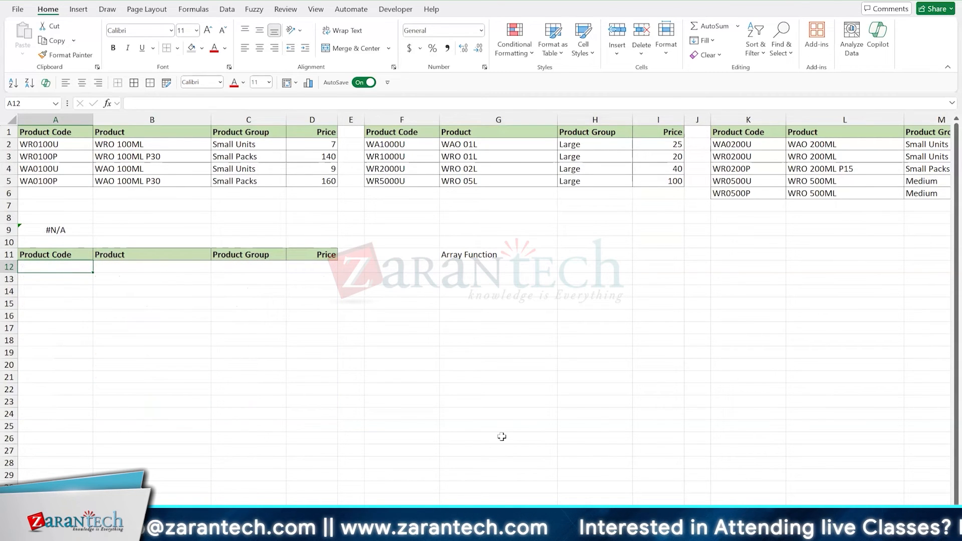
key(ctrl+z)
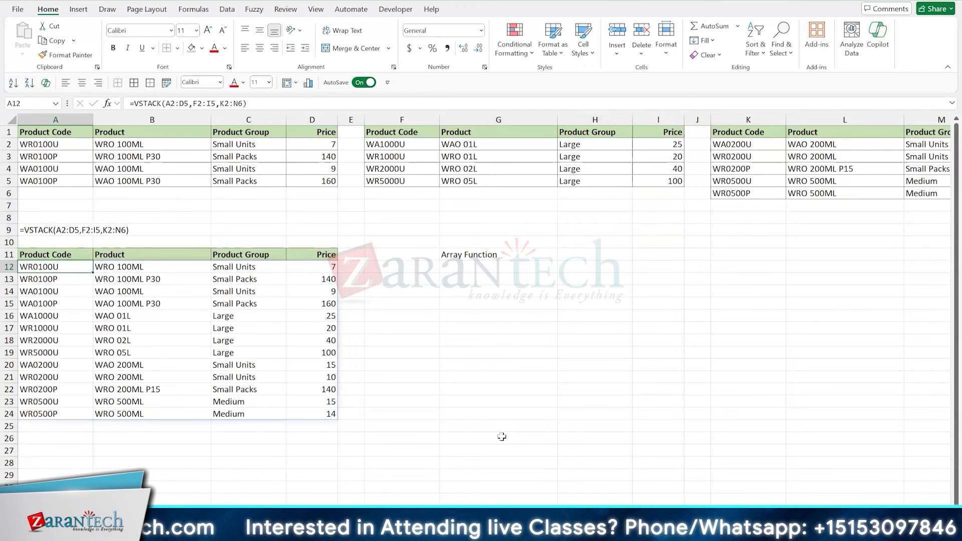
- List SEQUENCE, UNIQUE, FILTER, VSTACK, HSTACK and TAKE one per cell in G12:G17 under the Array Function heading
click(484, 269)
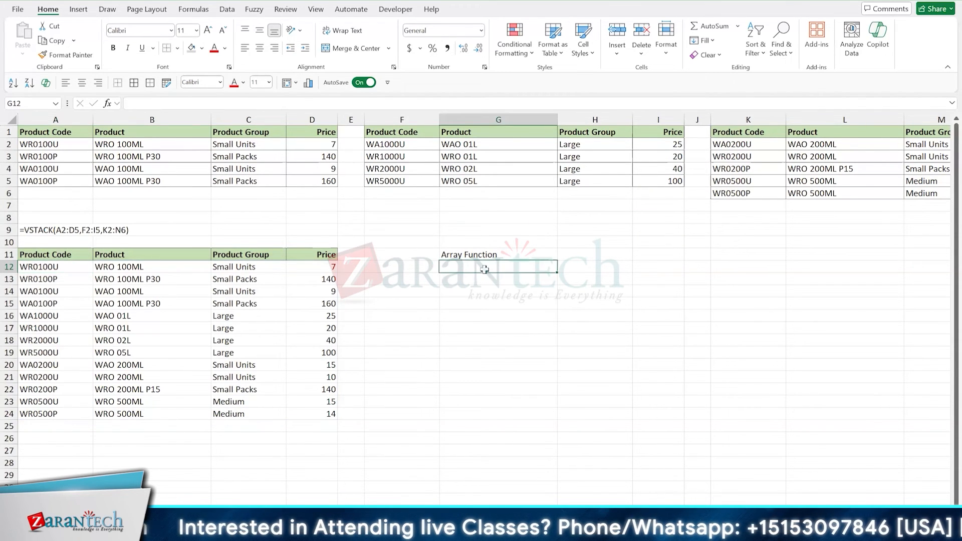
text(SEQUENCE)
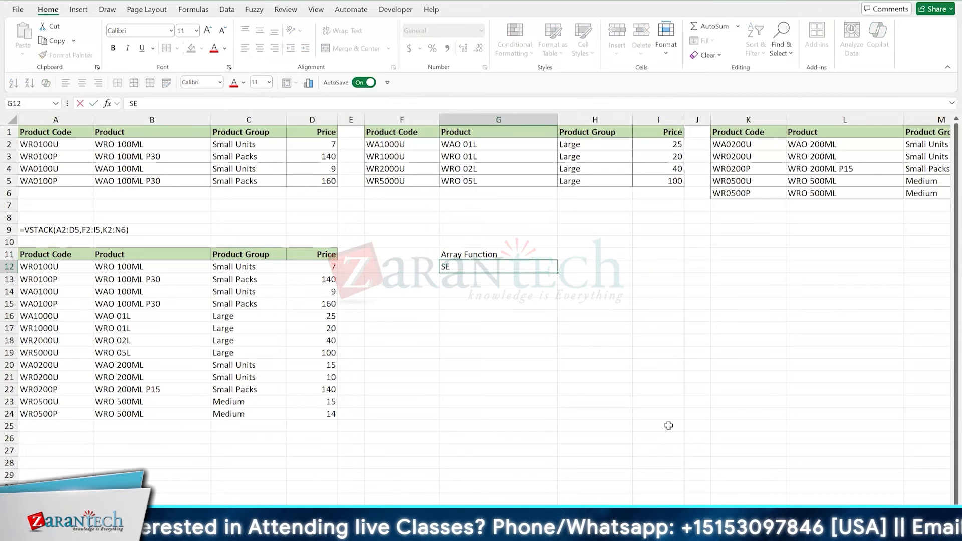
key(Return)
text(UNIQUE)
key(Return)
text(FILTER)
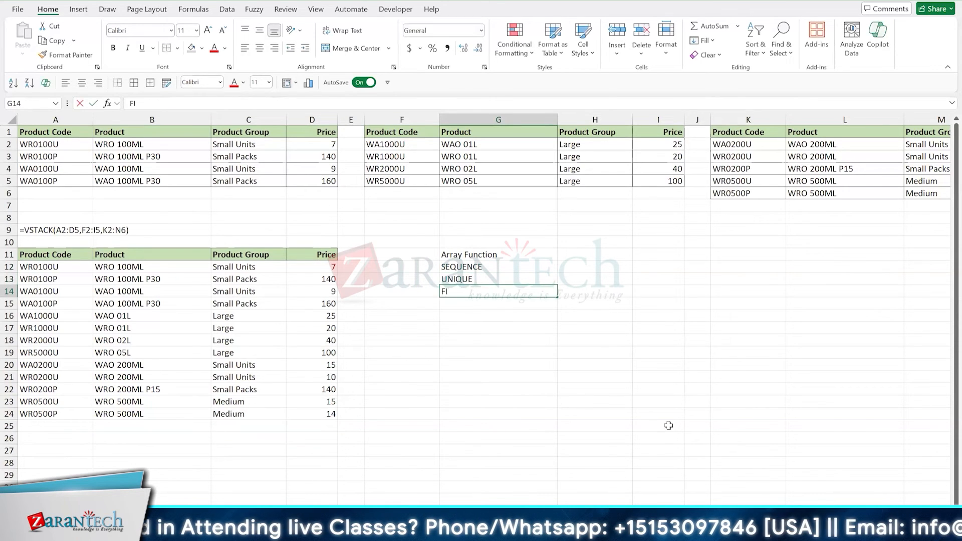
key(Return)
text(VSTACK)
key(Return)
text(HSTACK)
key(Return)
text(TAKE)
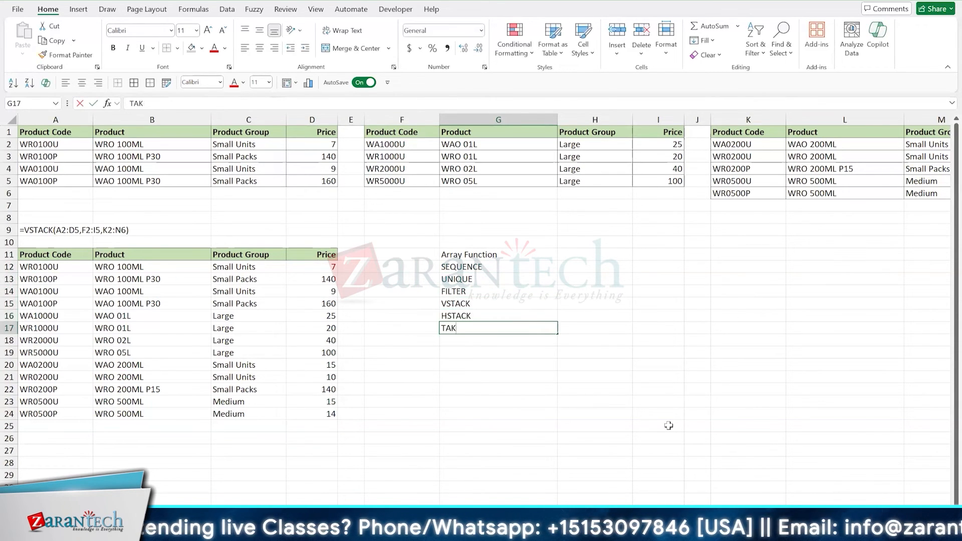
key(Return)
- Continue the function list in G18:G23 with DROP, CHOOSECOLS, CHOOSEROWS, FILTER, SORT and an ellipsis (...)
text(DROP)
key(Return)
text(CHOOSECOLS)
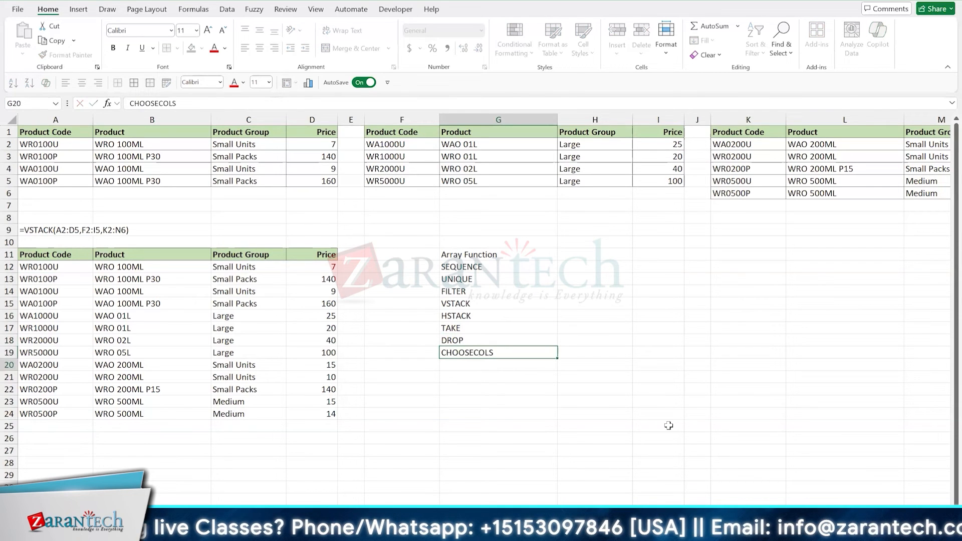
key(Return)
text(CHOOSEROWS)
key(Return)
text(FILTER)
key(Return)
text(SORT)
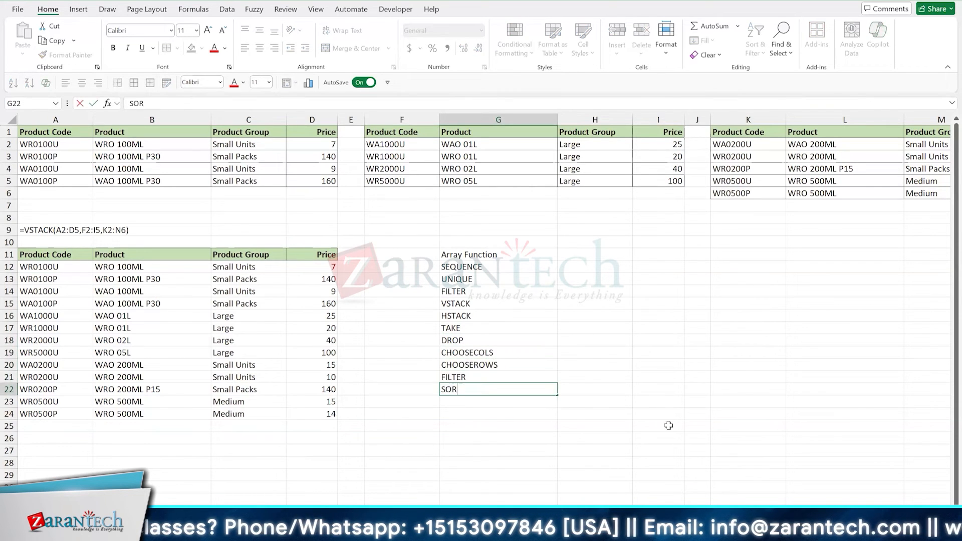
key(Return)
text(...)
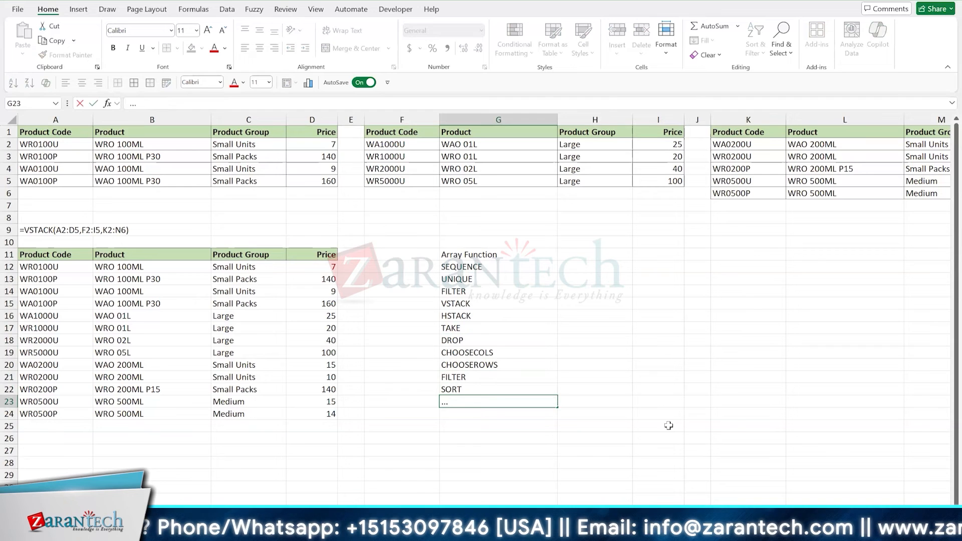
key(Return)
key(Up)
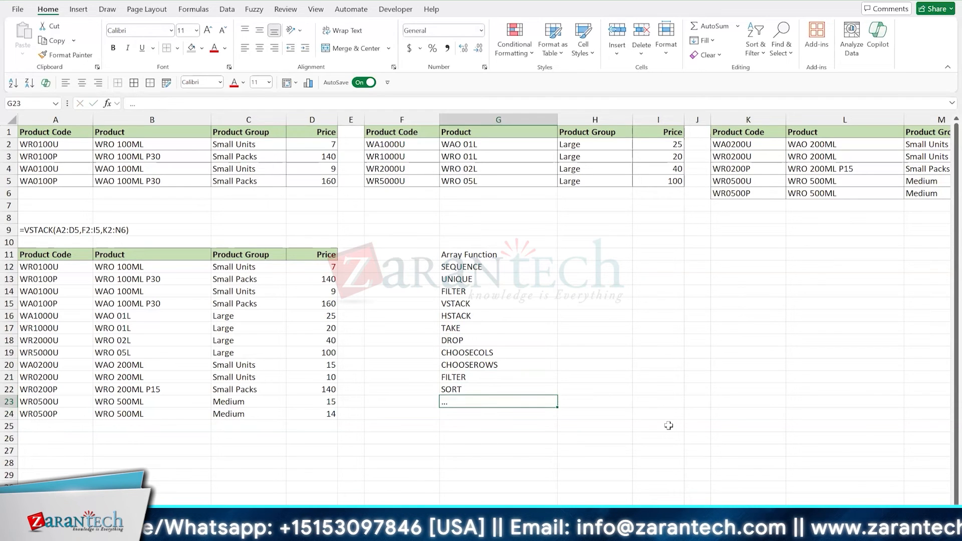
- Make the Array Function heading in G11 bold and give it a light green fill
key(ctrl+Up)
key(ctrl+b)
key(alt+h)
key(h)
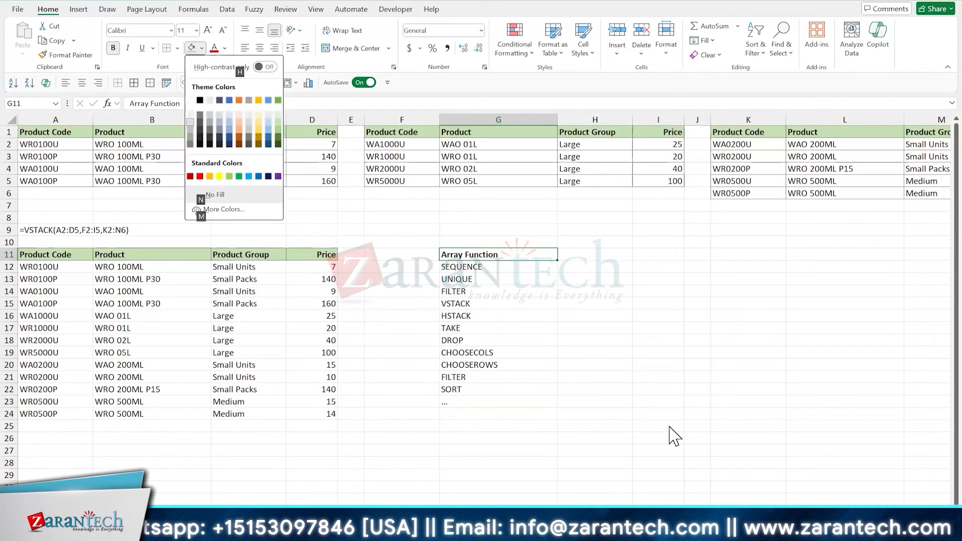
key(Up)
key(Up)
key(Up)
key(Up)
key(Up)
key(Return)
key(Down)
key(Down)
key(Down)
key(Down)
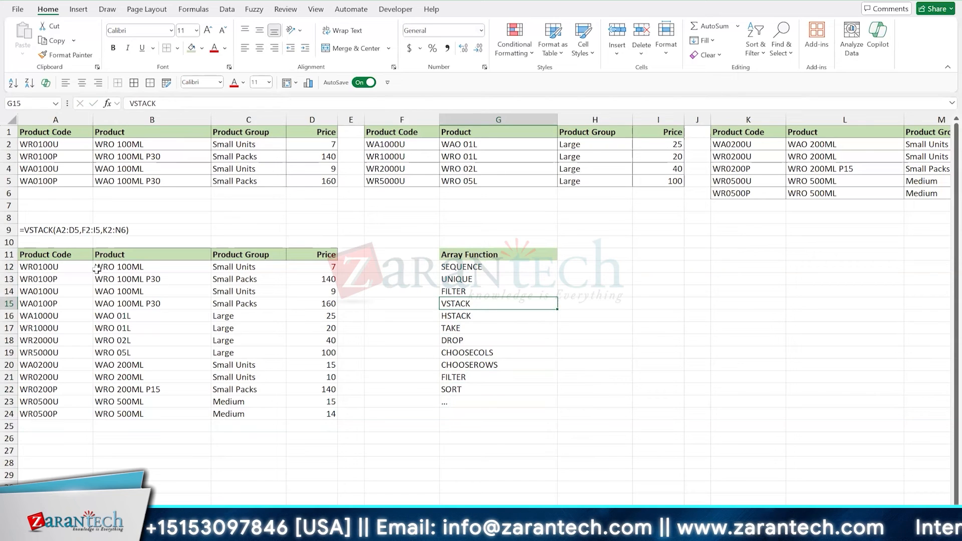
- Switch to the Masters worksheet and add an Sr# header in J5, carrying over the formatting of the Target 2024 header
click(71, 269)
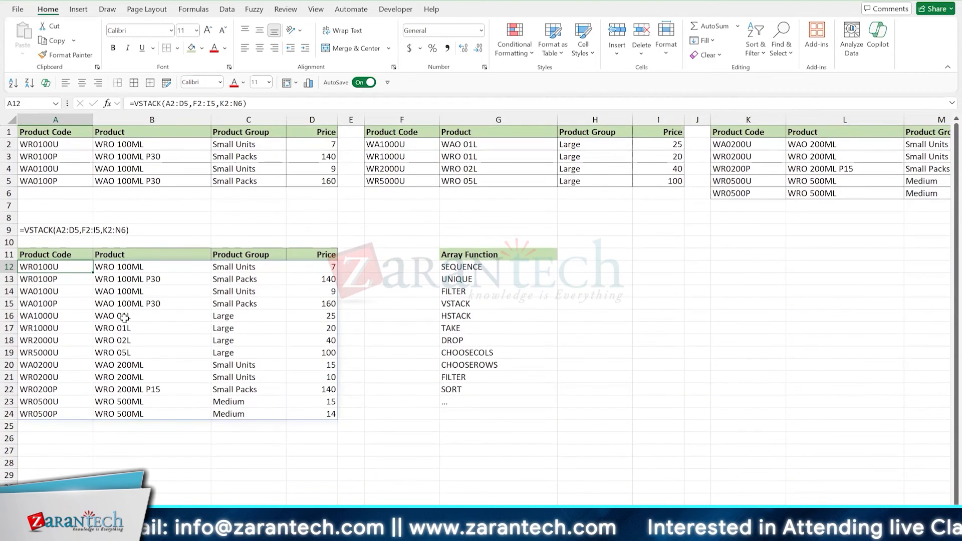
key(ctrl+Page_Down)
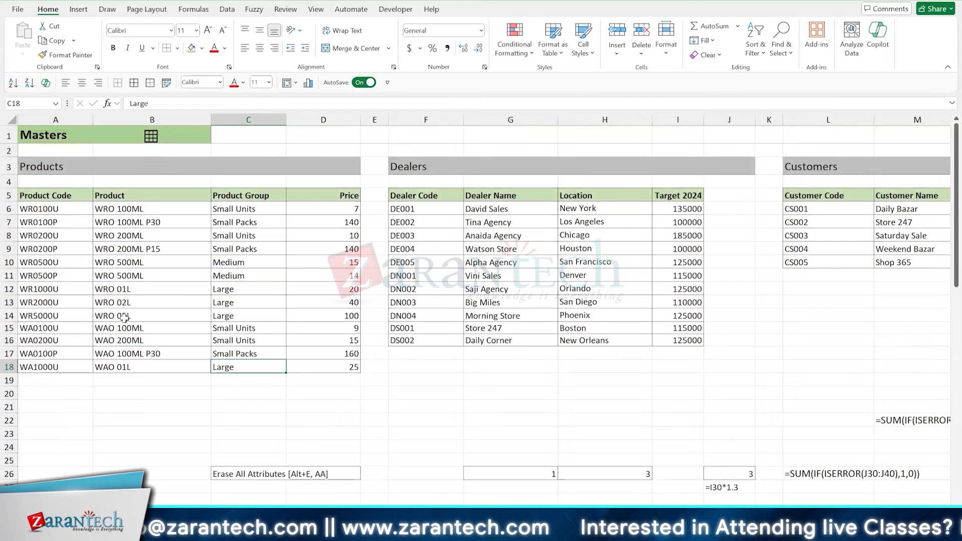
click(683, 198)
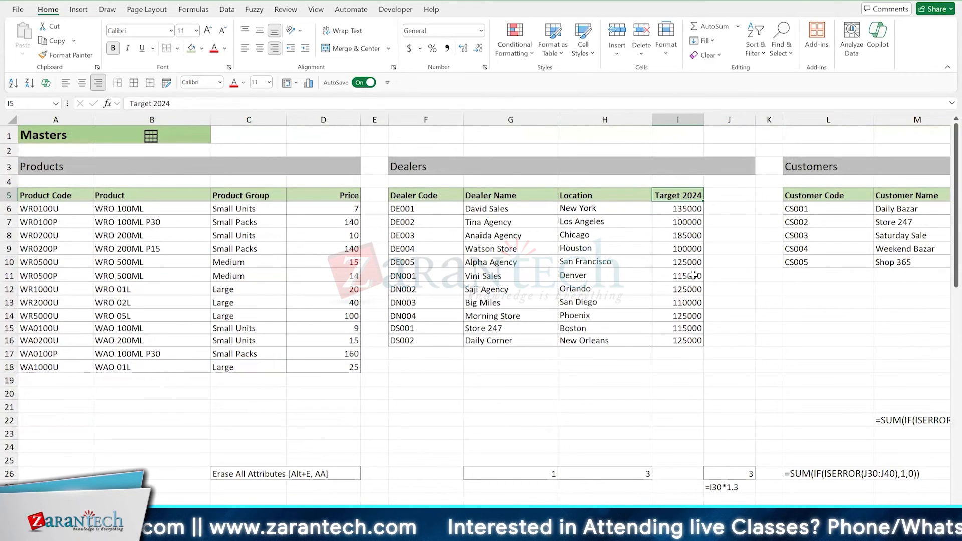
key(Right)
key(ctrl+r)
text(s)
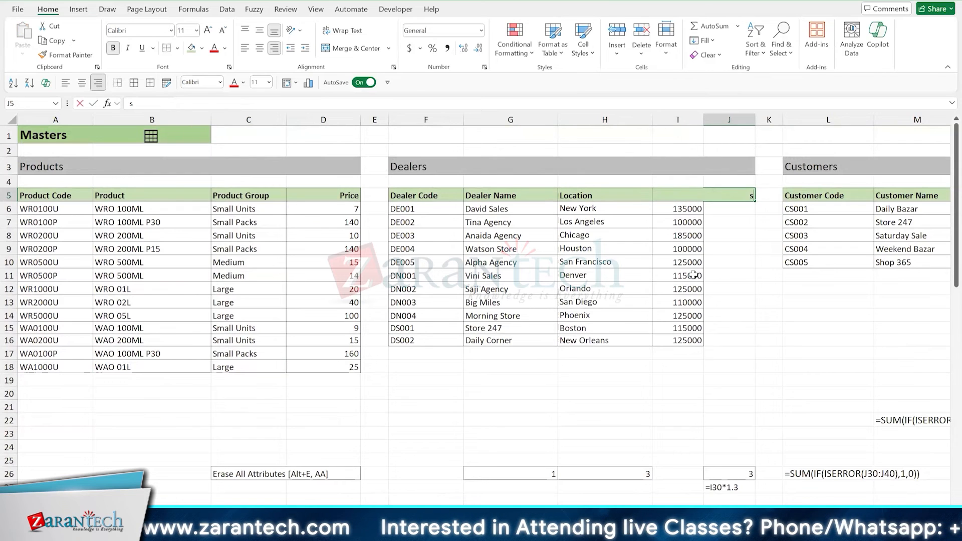
text(R#)
key(Return)
key(Up)
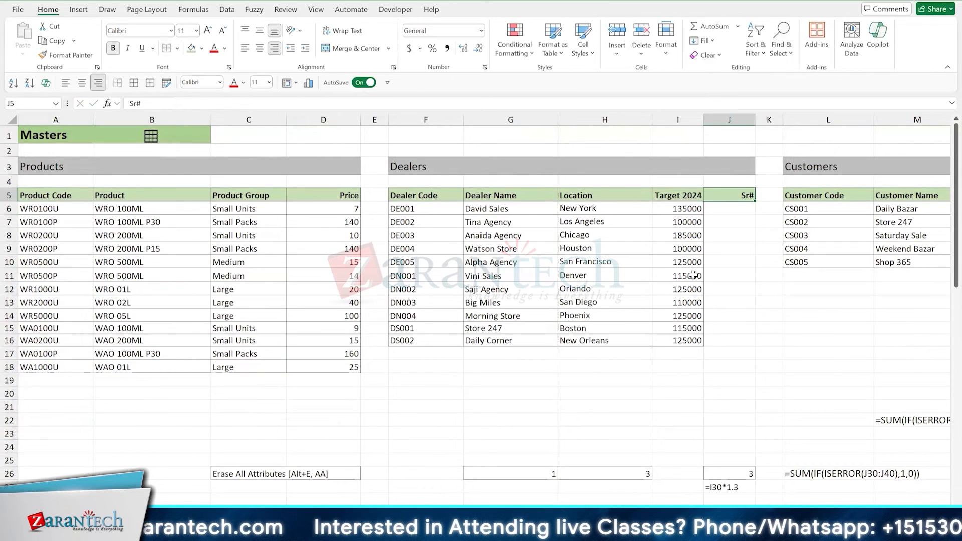
- Select J6, the first empty cell under the Sr# header in the Dealers table
key(Left)
key(Left)
key(Left)
key(Left)
key(Left)
key(Right)
key(Right)
key(Right)
key(Right)
key(Right)
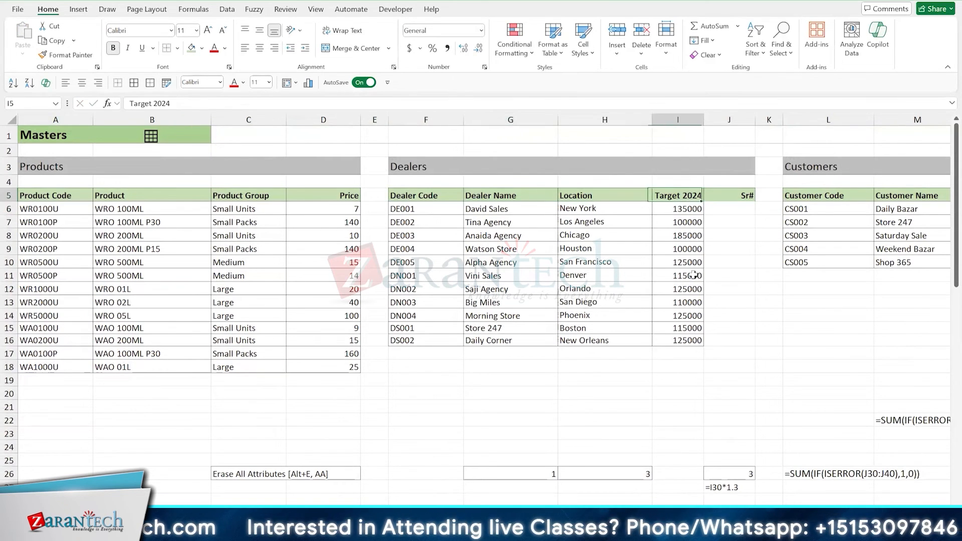
key(Down)
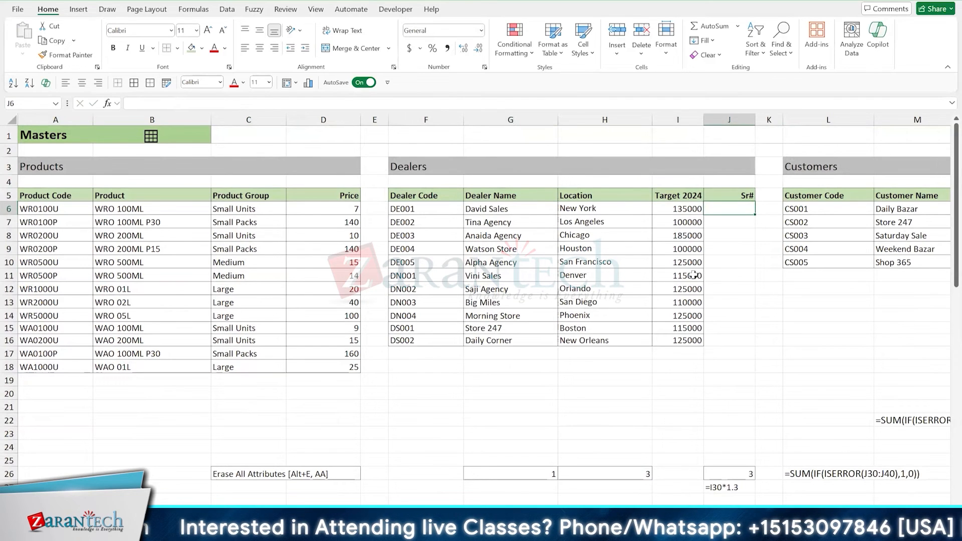
- Centre the Sr# header in J5 of the Dealers table
key(Left)
key(ctrl+shift+Down)
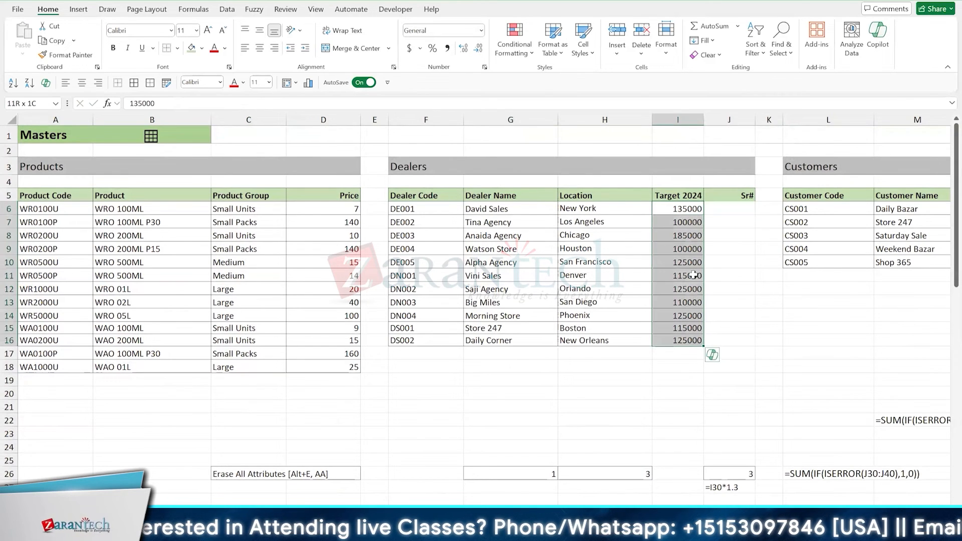
key(Right)
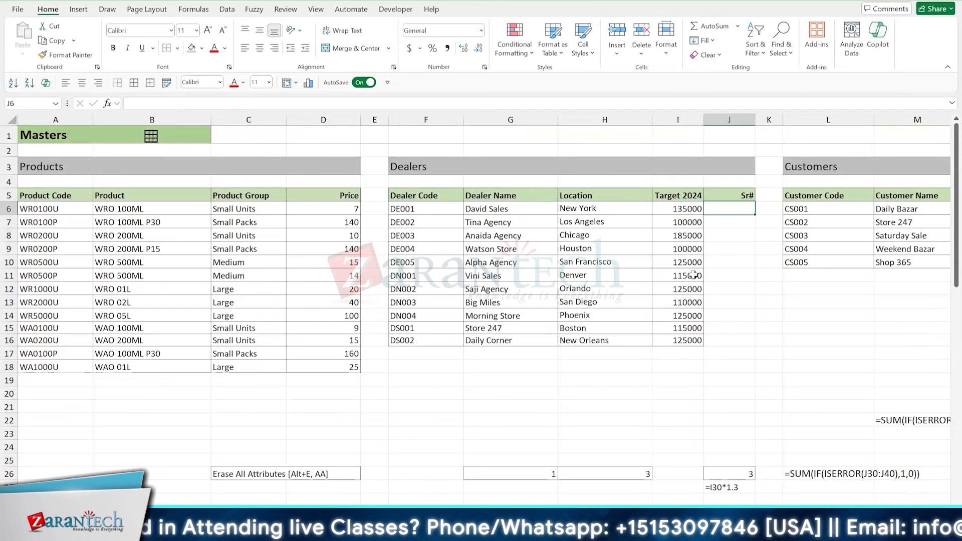
key(Up)
key(alt+h)
key(a)
key(c)
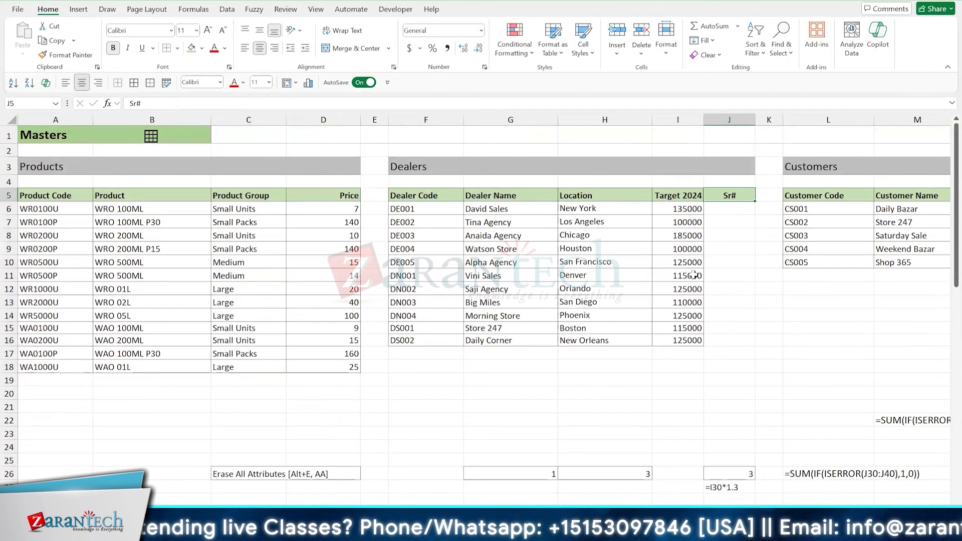
- Number the dealers in J6:J16 by entering 1 and 2, extending the series down to 11, and centring the numbers
key(Down)
text(1)
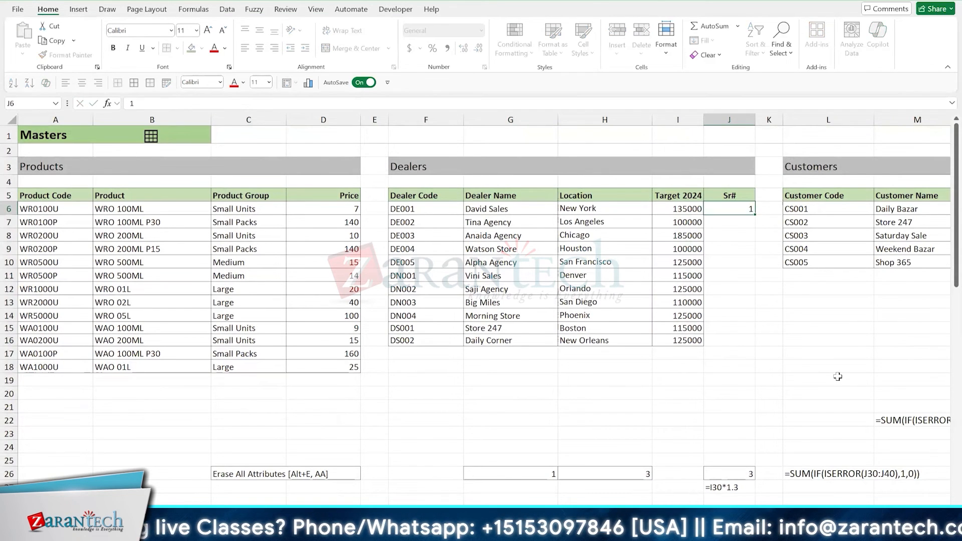
key(Return)
text(2)
key(Return)
key(Up)
key(Up)
key(shift+Down)
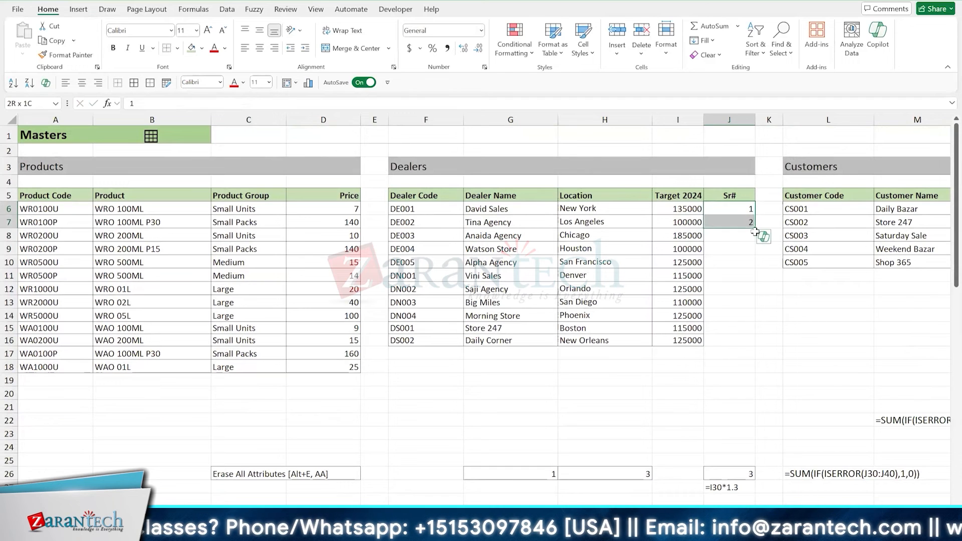
drag(757, 262, 759, 346)
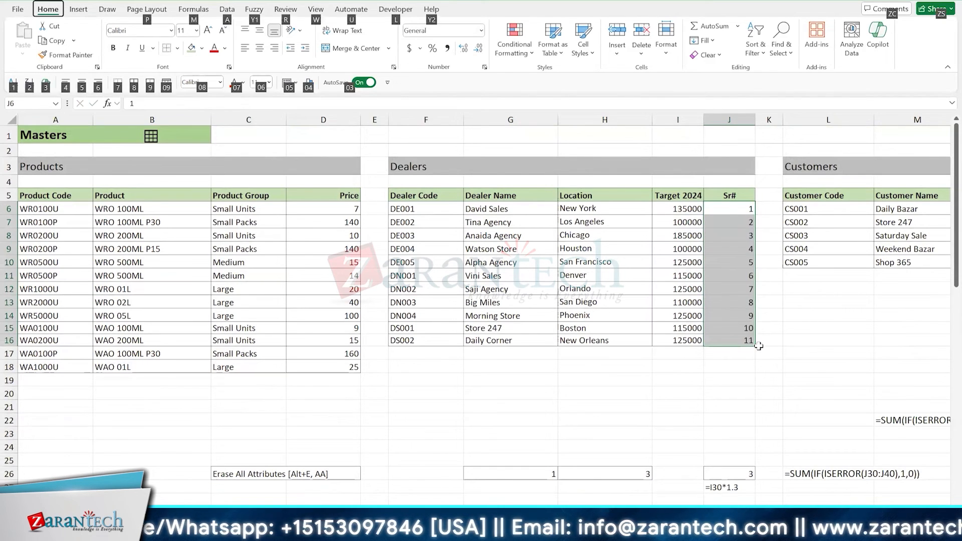
key(alt+5)
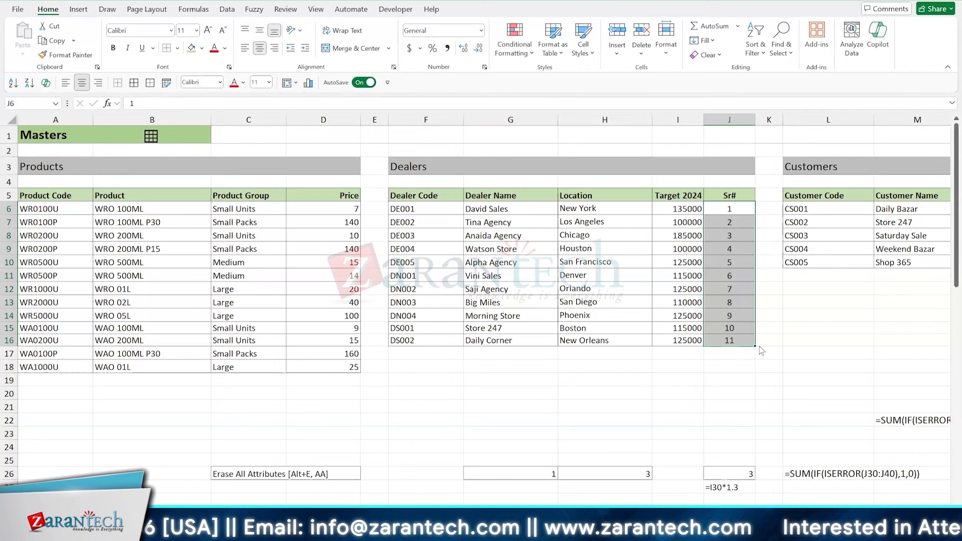
- Delete the serial numbers from J6:J16 in the Dealers table
click(727, 257)
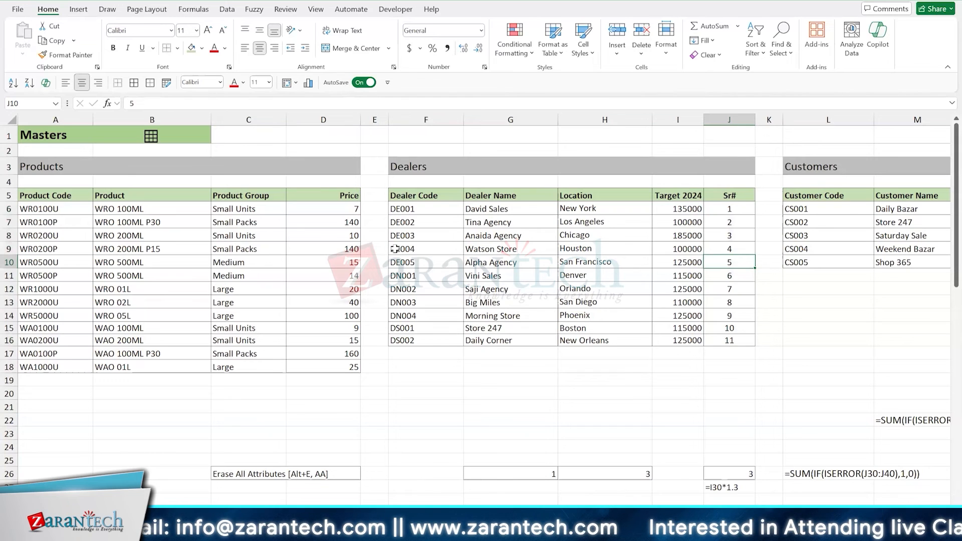
click(723, 206)
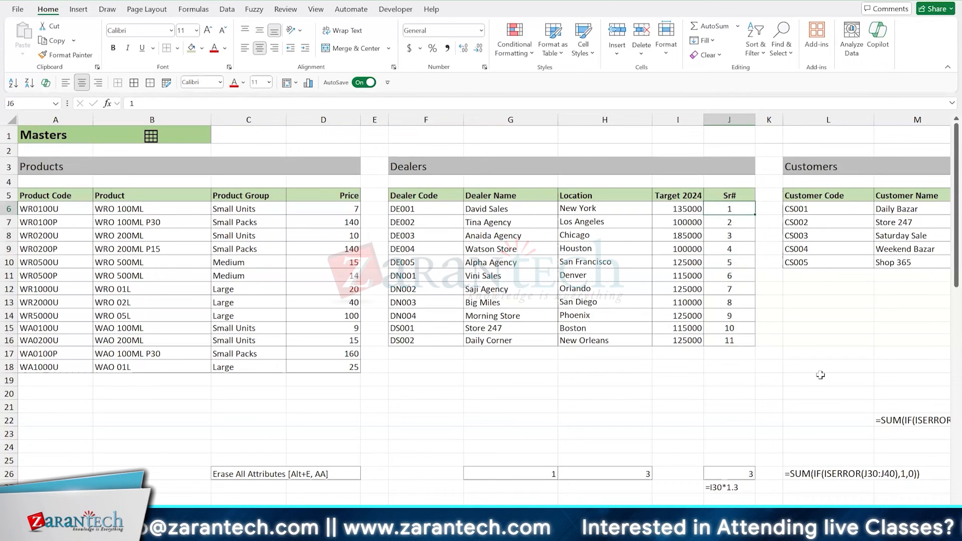
key(ctrl+shift+Down)
key(Delete)
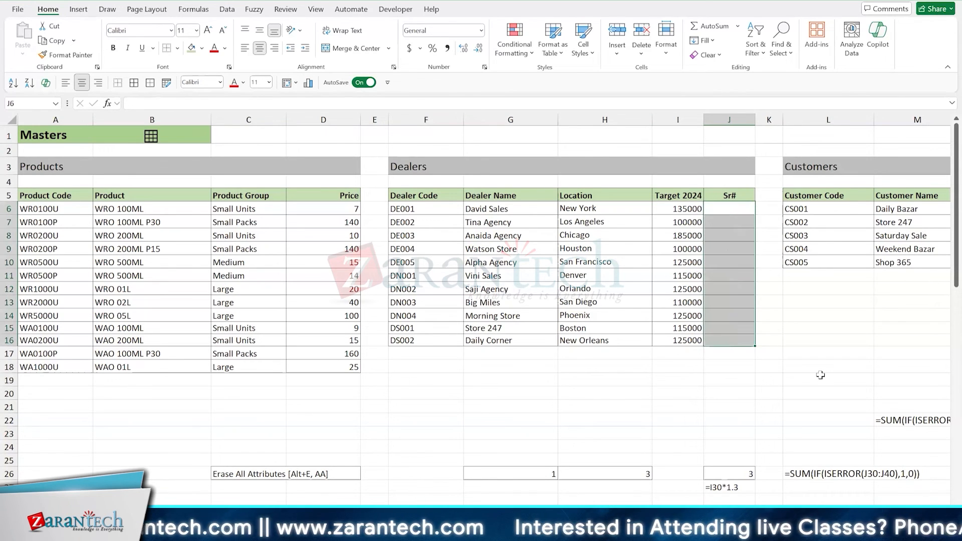
- Enter =SEQUENCE(11) in J6 to generate the dealers' serial numbers as an array
key(Down)
key(Up)
text(=SEQUENCE()
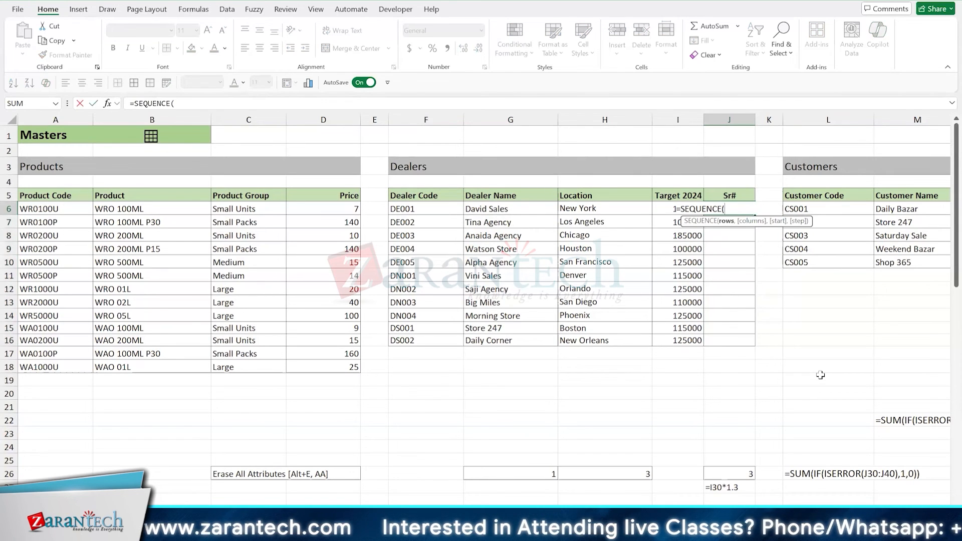
text(11))
key(Return)
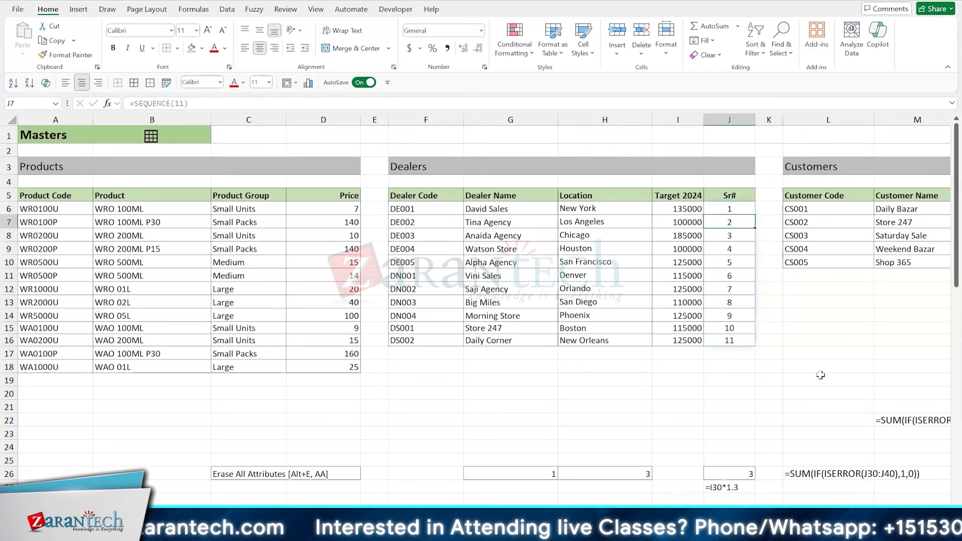
key(Up)
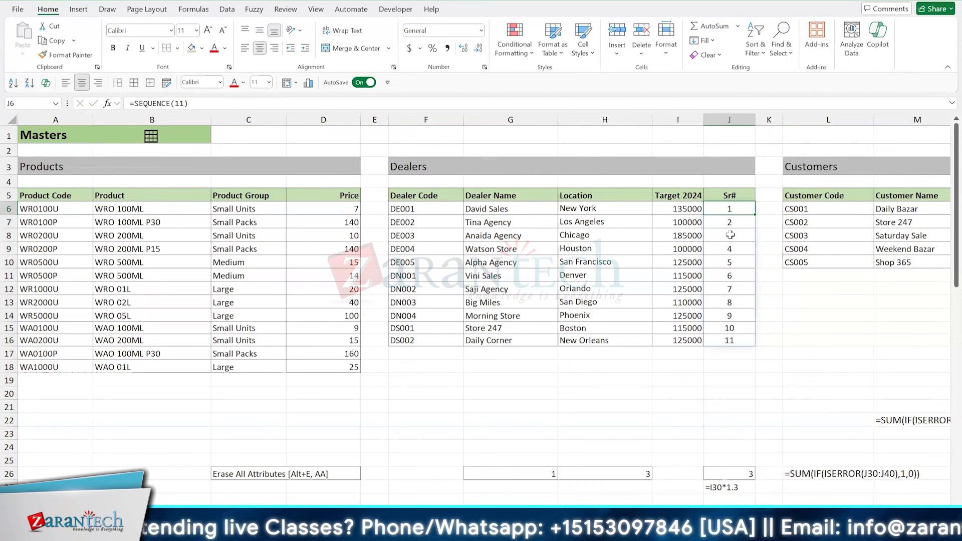
- Try to sort the Dealers table by Location in ascending order with the SEQUENCE array in place
click(528, 265)
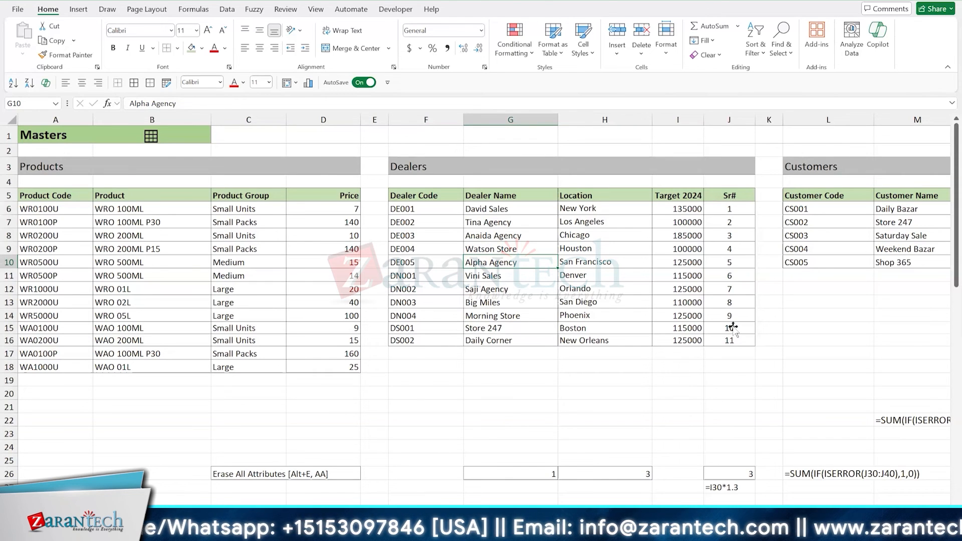
click(649, 273)
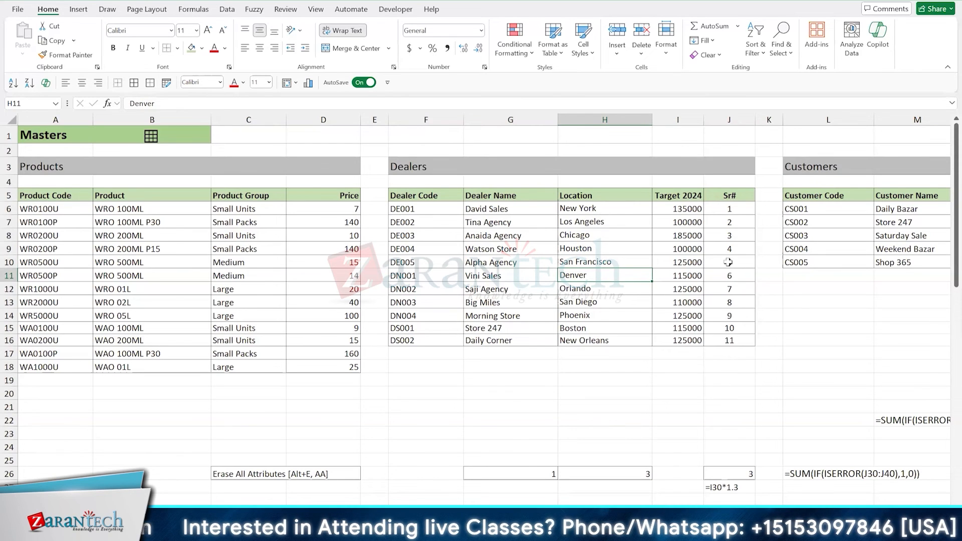
click(622, 246)
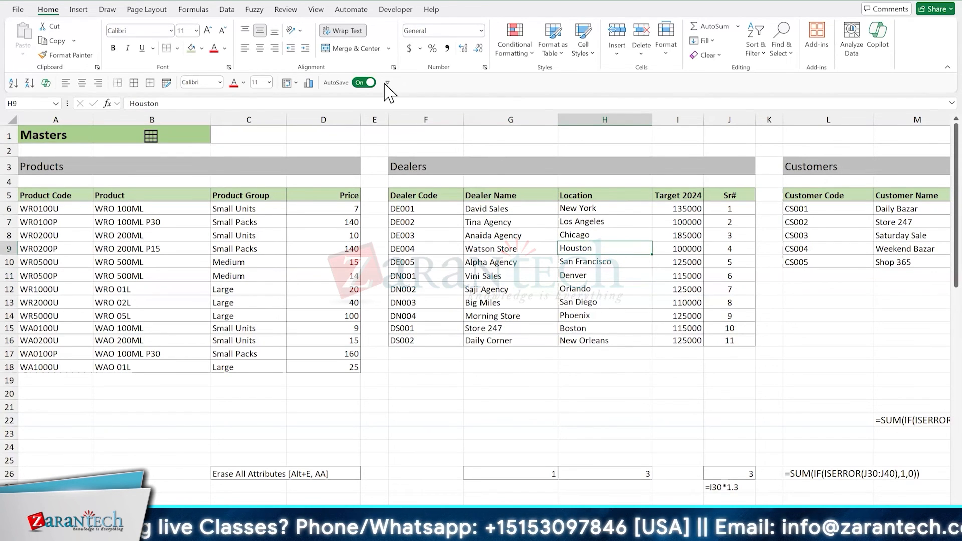
click(229, 11)
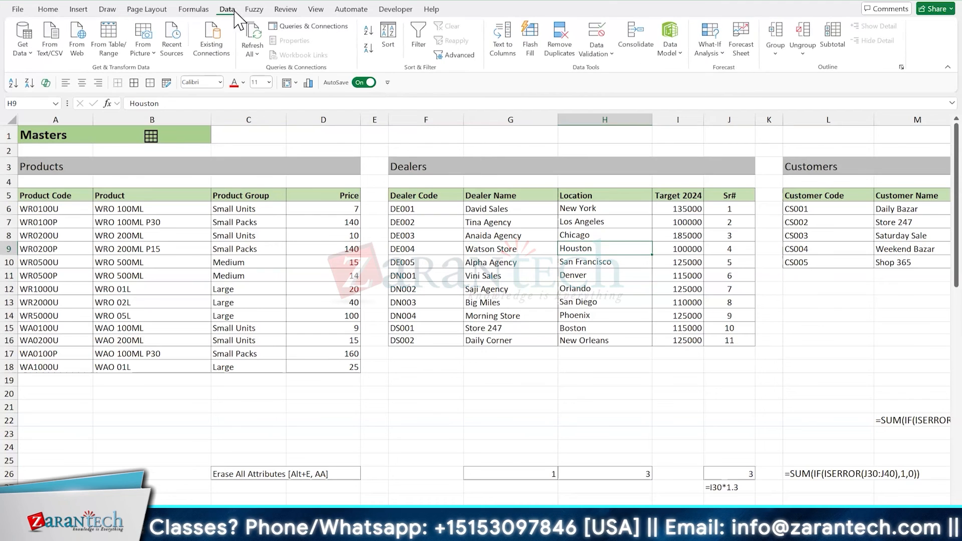
click(367, 31)
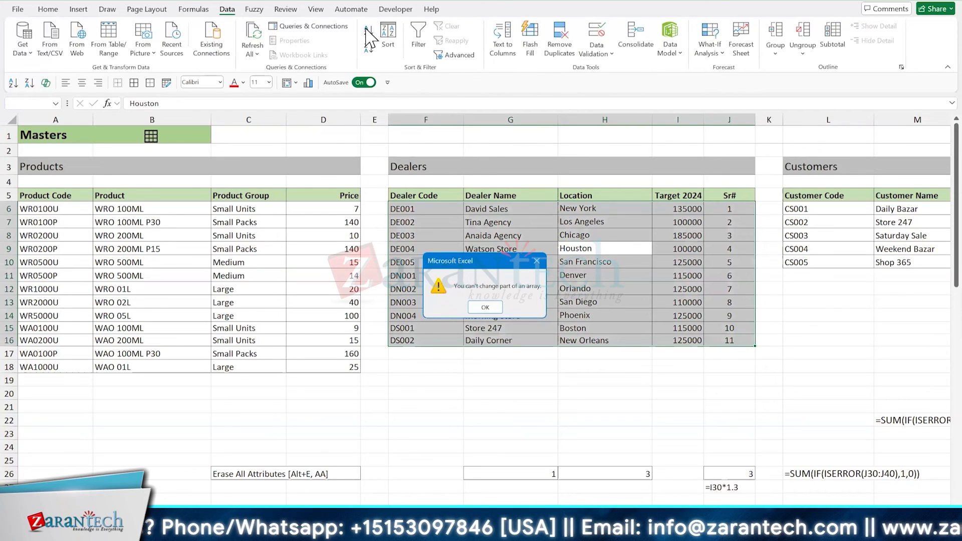
click(493, 306)
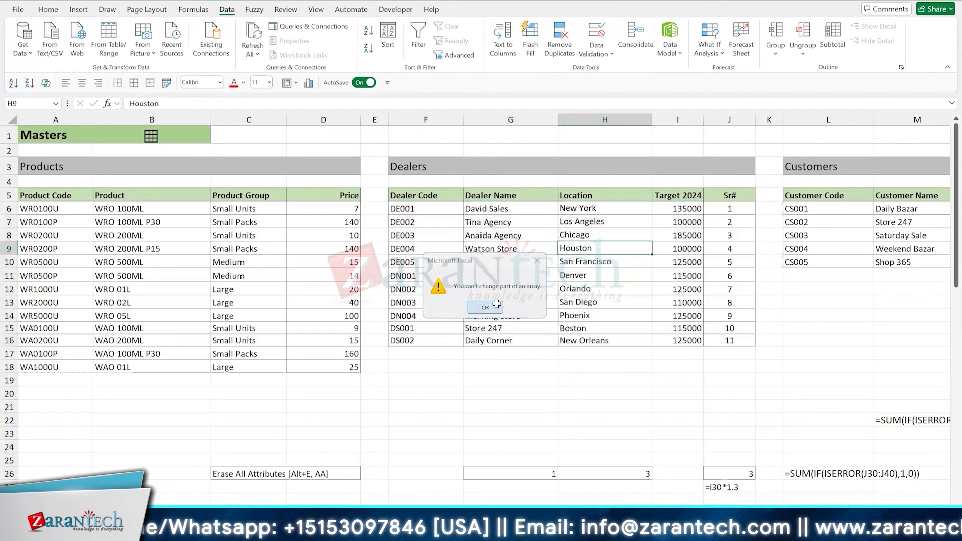
- Replace the SEQUENCE formula under Sr# with the plain values 1 and 2 and fill the series down to J16
click(717, 209)
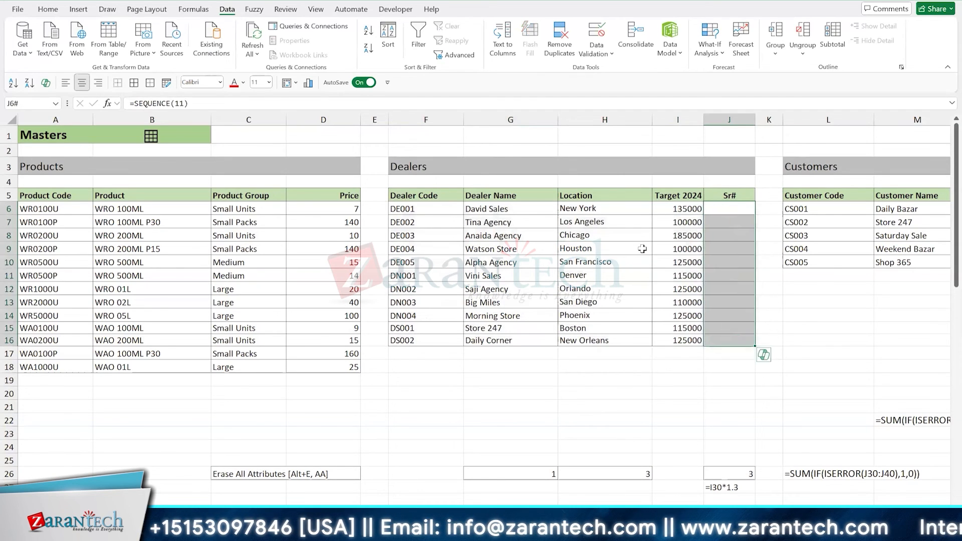
key(Delete)
text(1)
key(Return)
text(2)
key(Return)
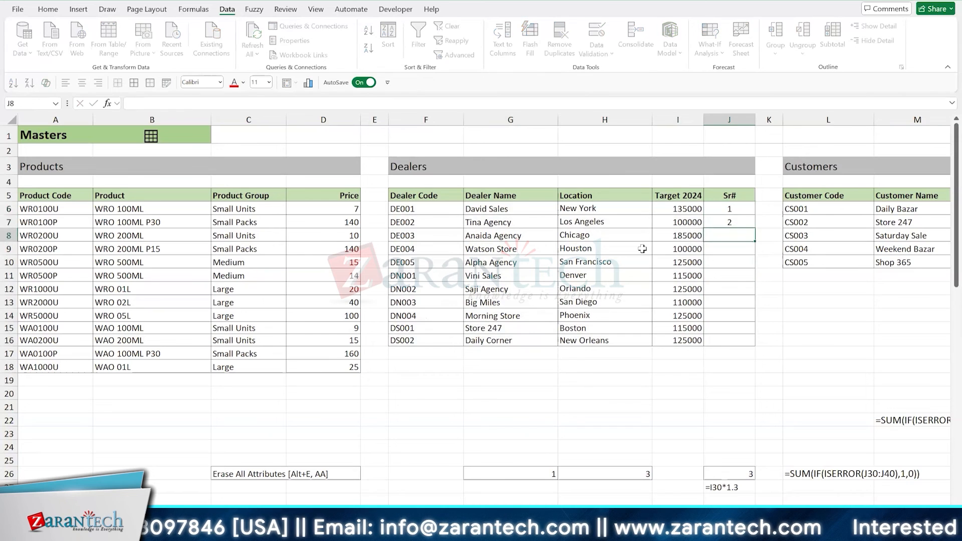
key(Up)
key(Up)
key(shift+Down)
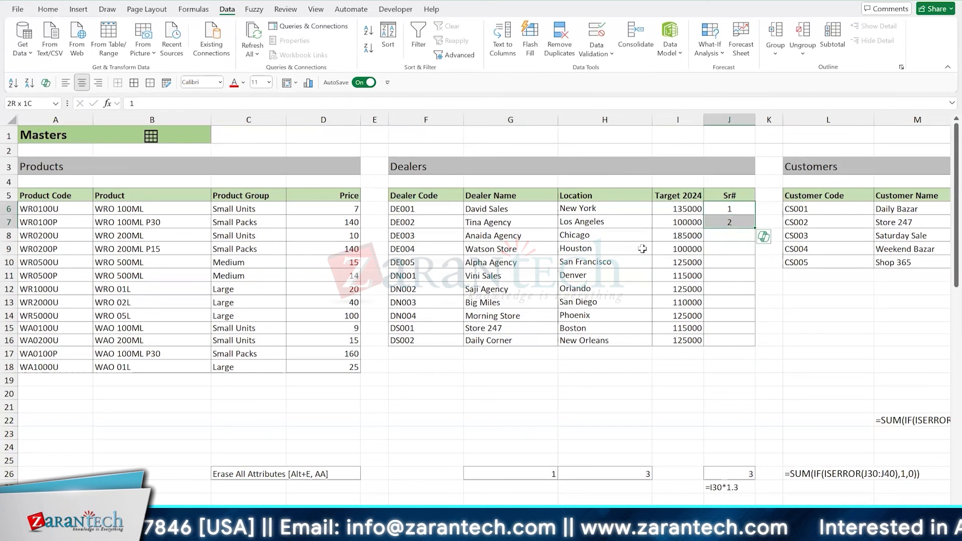
double_click(755, 229)
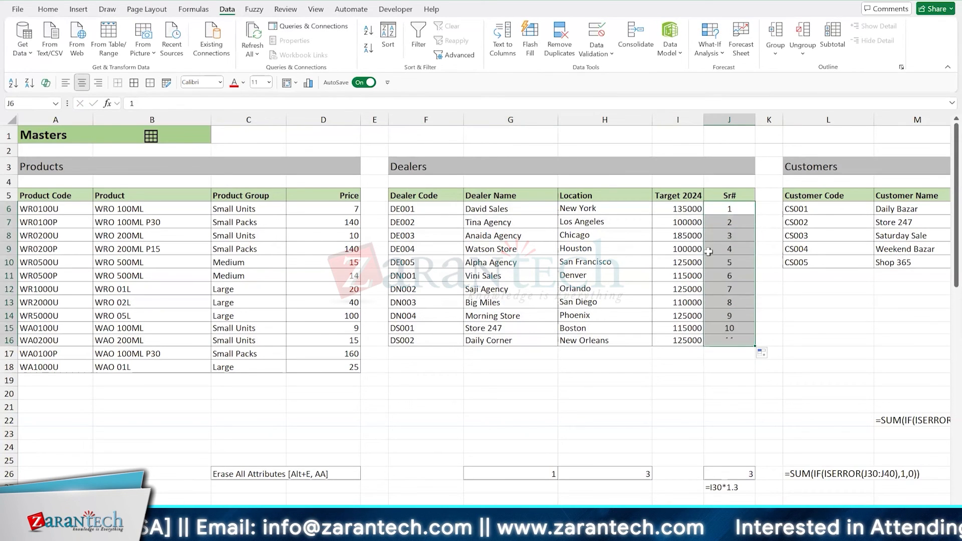
- Sort the Dealers table by Location in ascending order, and undo the sort
click(611, 252)
key(alt+a)
key(s)
key(a)
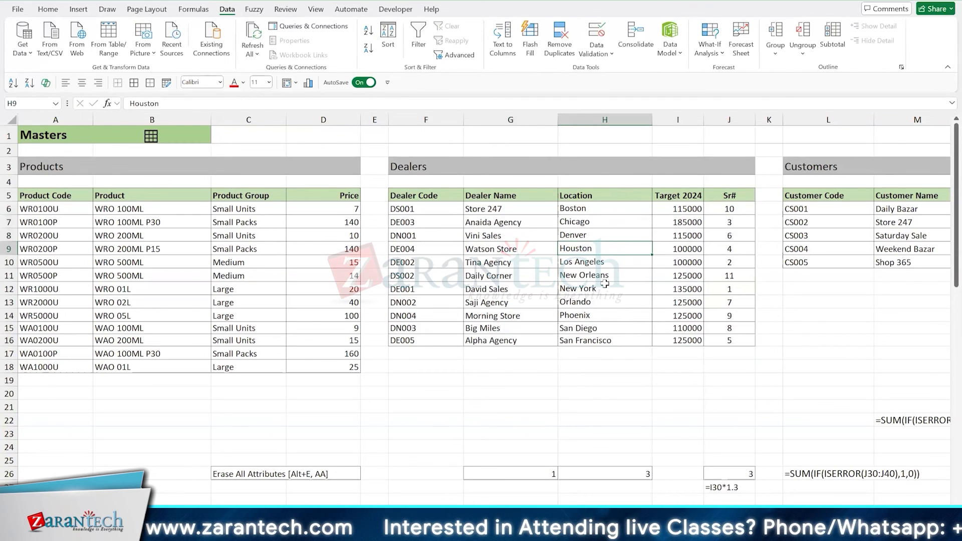
key(ctrl+z)
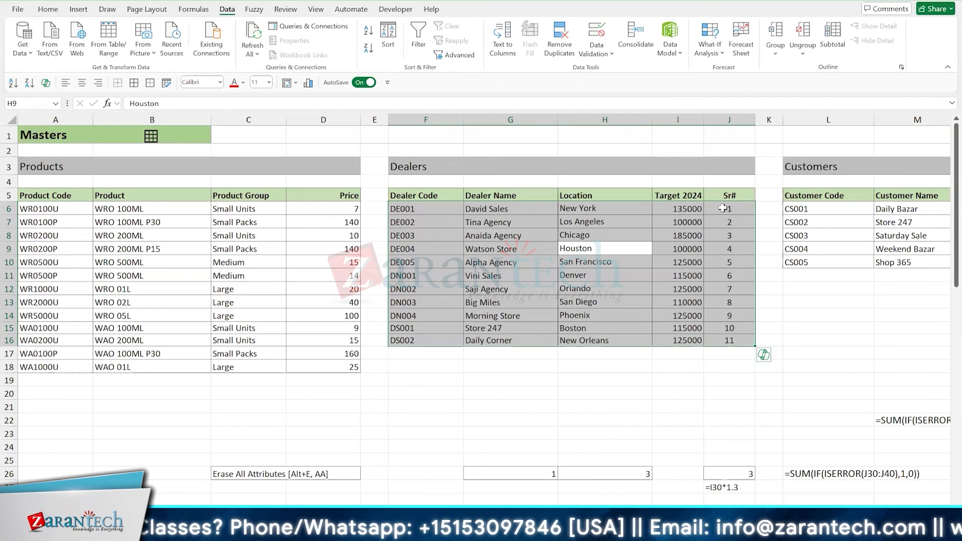
- Clear all contents and formatting of the Sr# column in J5:J16
drag(723, 194, 728, 340)
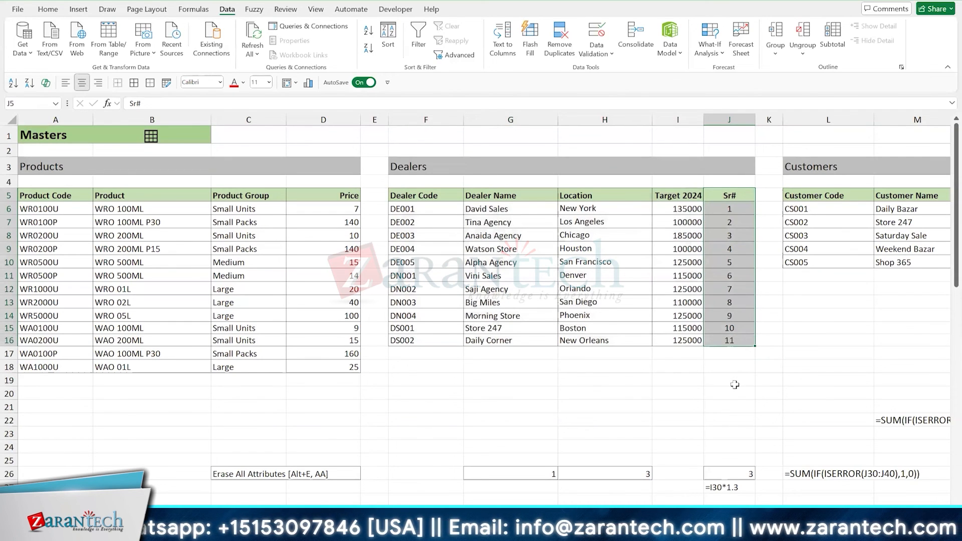
key(alt+e)
key(a)
key(a)
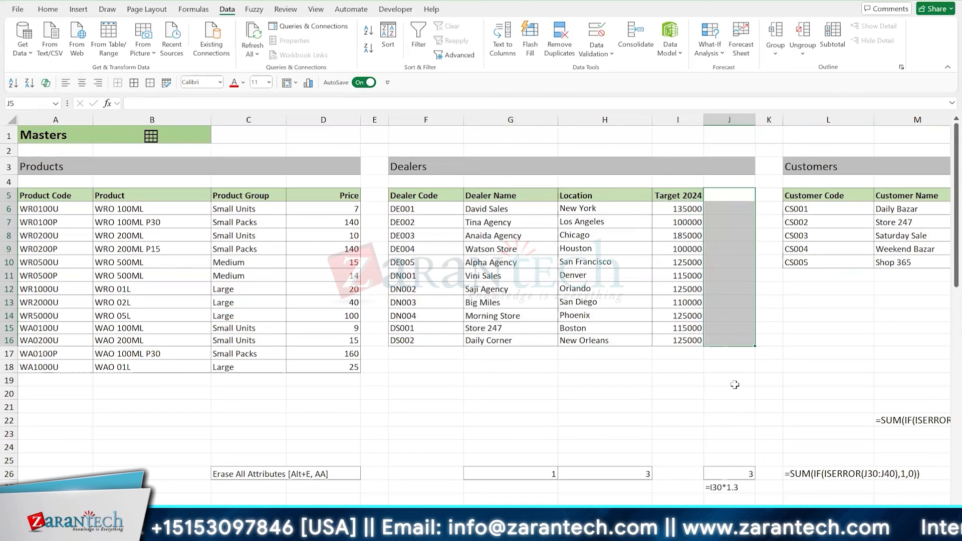
click(570, 276)
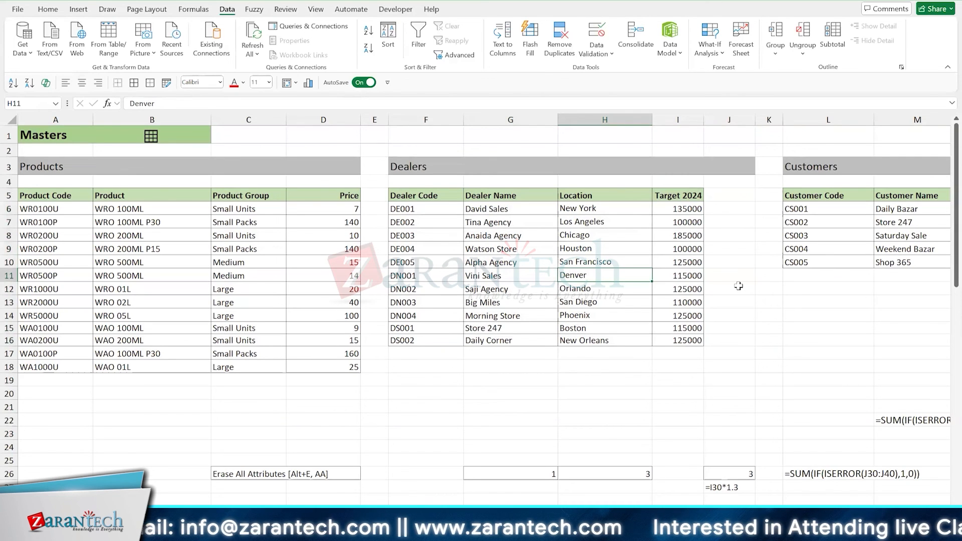
- Enter =SEQUENCE(10) in F53, below the Year entries on the Masters worksheet
scroll(739, 286, down, 14)
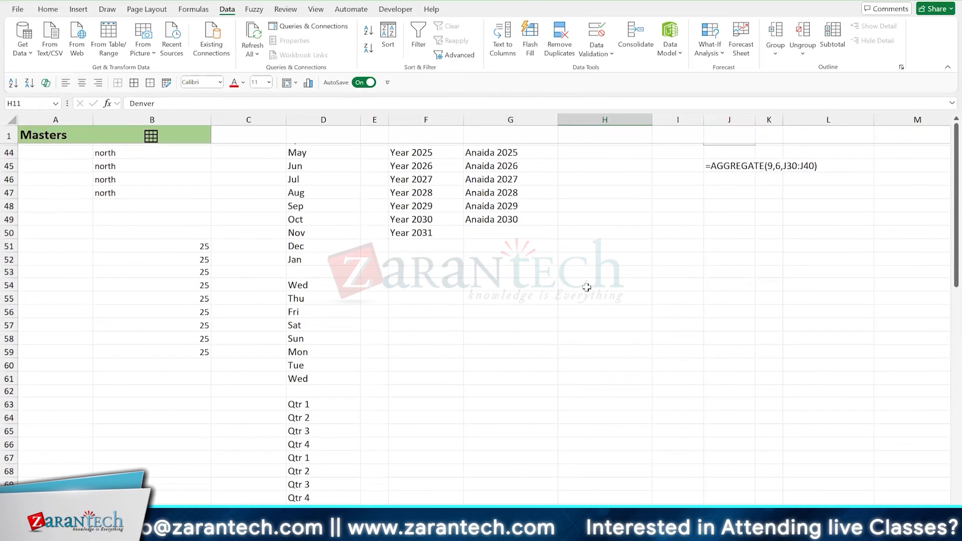
click(416, 271)
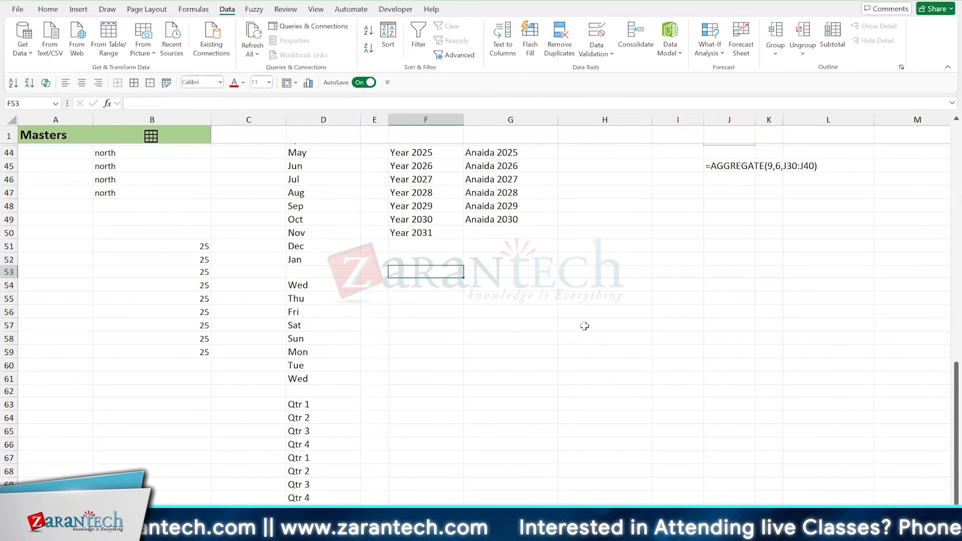
text(=seq)
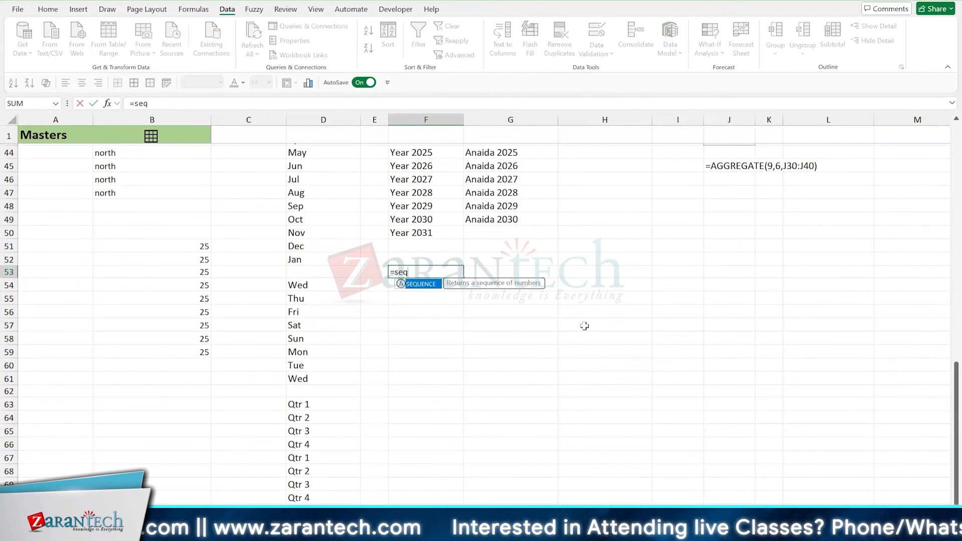
key(Tab)
text(10)
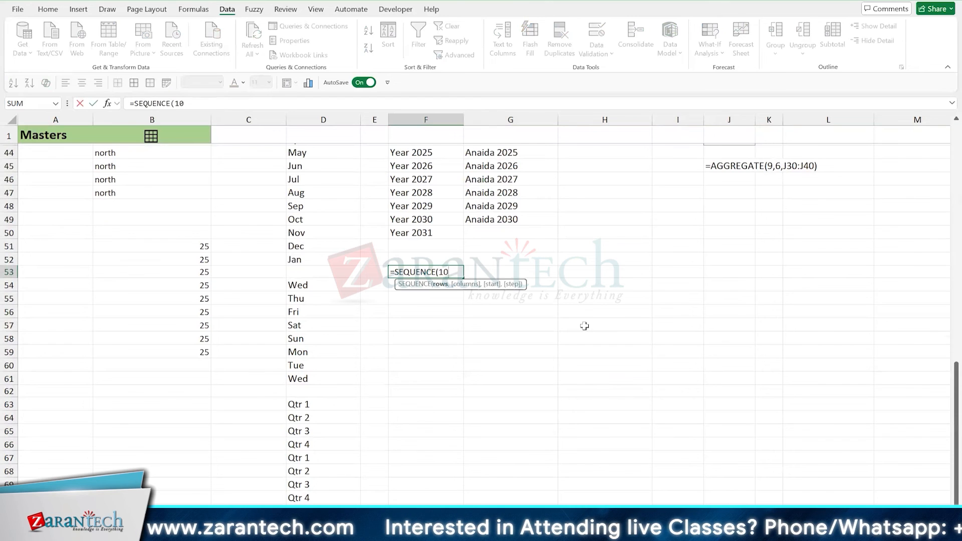
key(ctrl+Return)
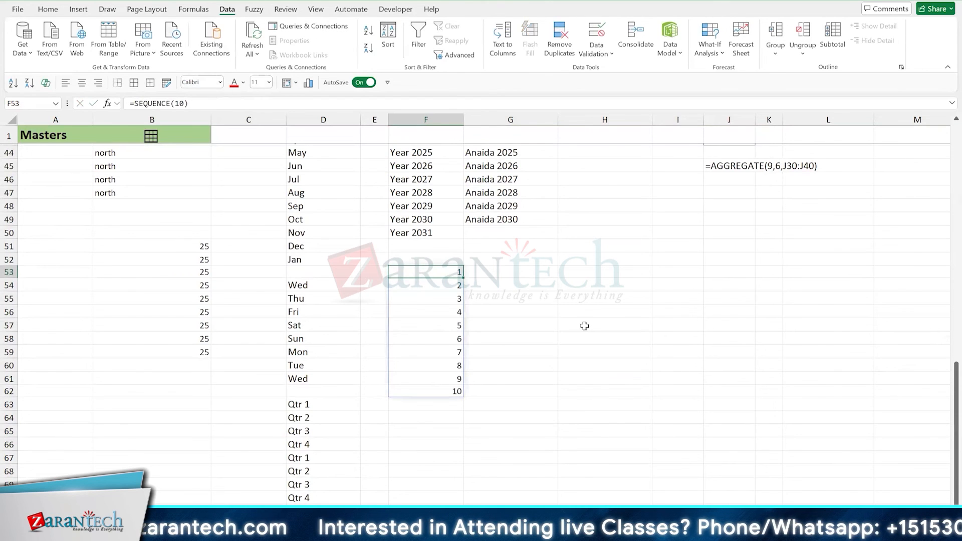
- Set the row count of the SEQUENCE formula in F53 to 10000 and go to the last number of the array
key(F2)
key(Left)
text(000)
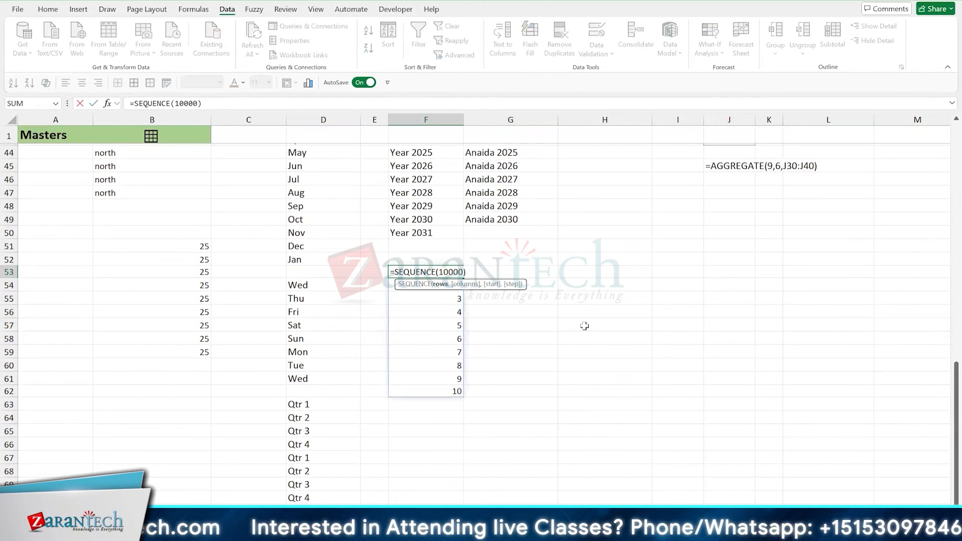
key(ctrl+Return)
key(ctrl+Down)
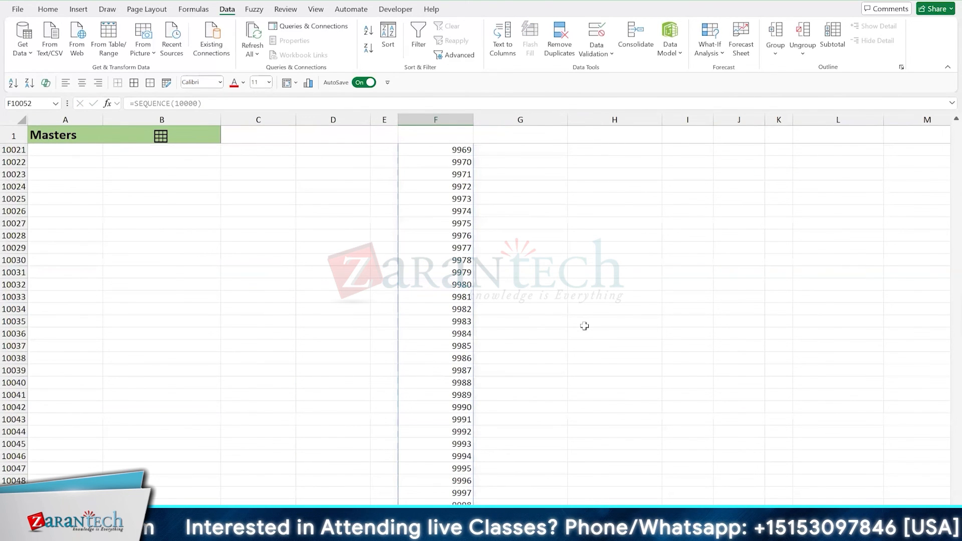
- Return to F53 and set the row count of its SEQUENCE formula to 10
key(ctrl+Up)
scroll(584, 326, up, 3)
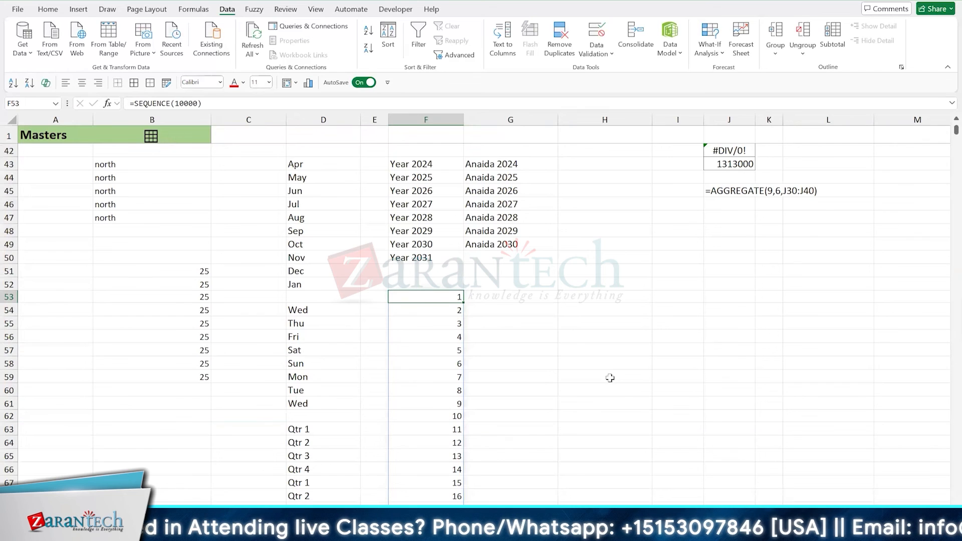
key(F2)
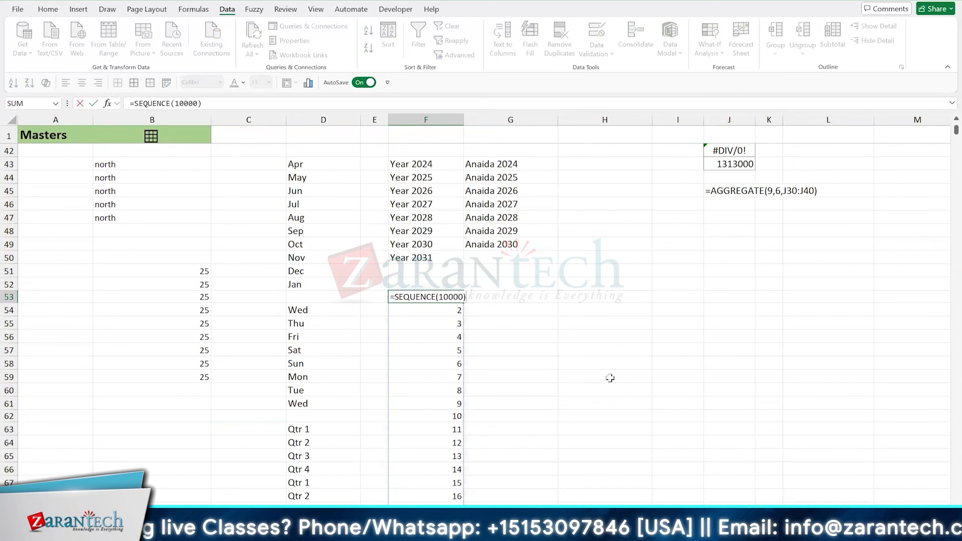
key(Escape)
key(F2)
key(Left)
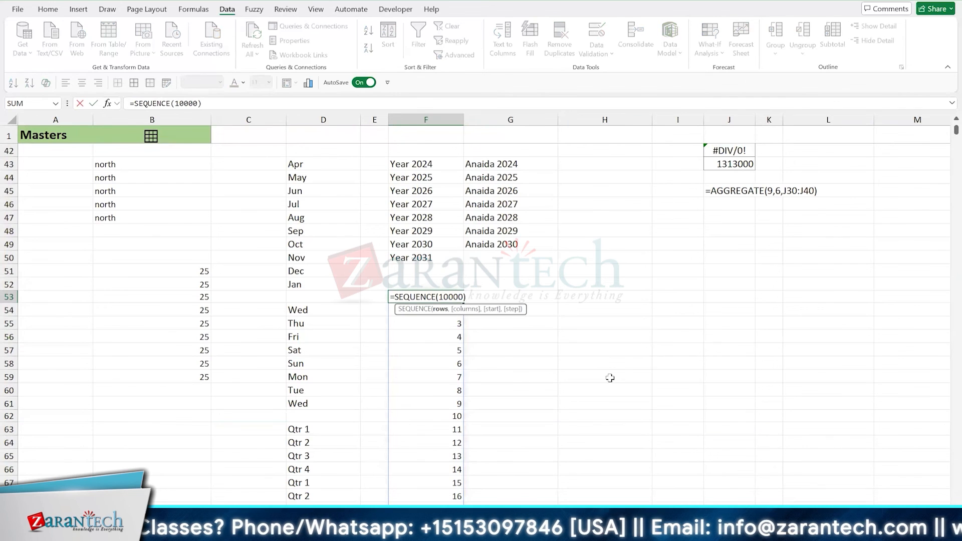
key(BackSpace)
key(BackSpace)
key(BackSpace)
key(Return)
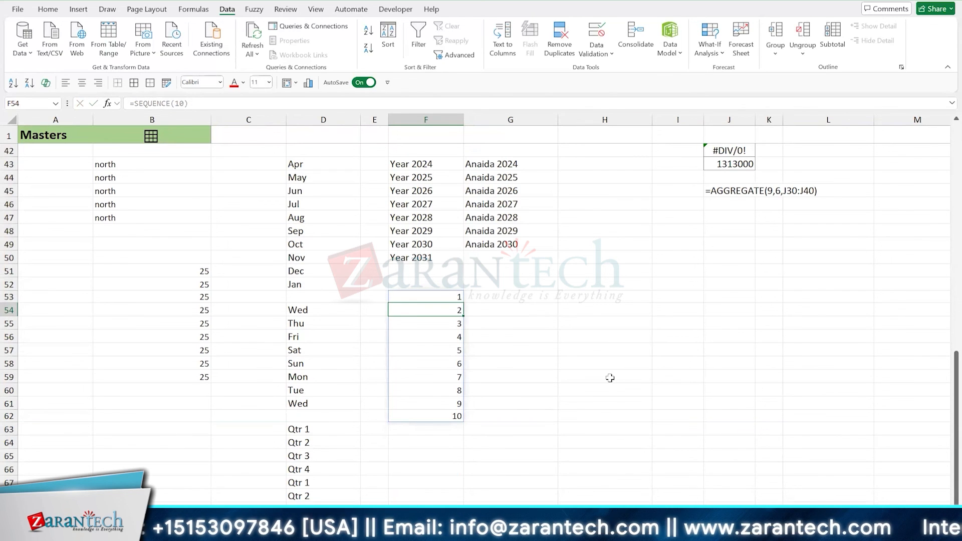
- Copy the Product Group column C5:C18 from the Products table and paste it at H53
scroll(610, 378, up, 14)
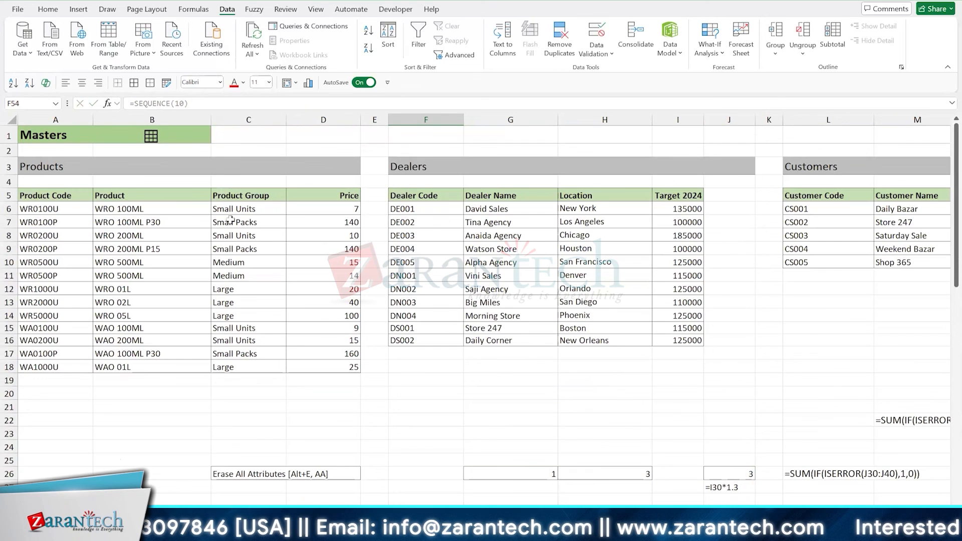
drag(229, 199, 218, 366)
key(ctrl+c)
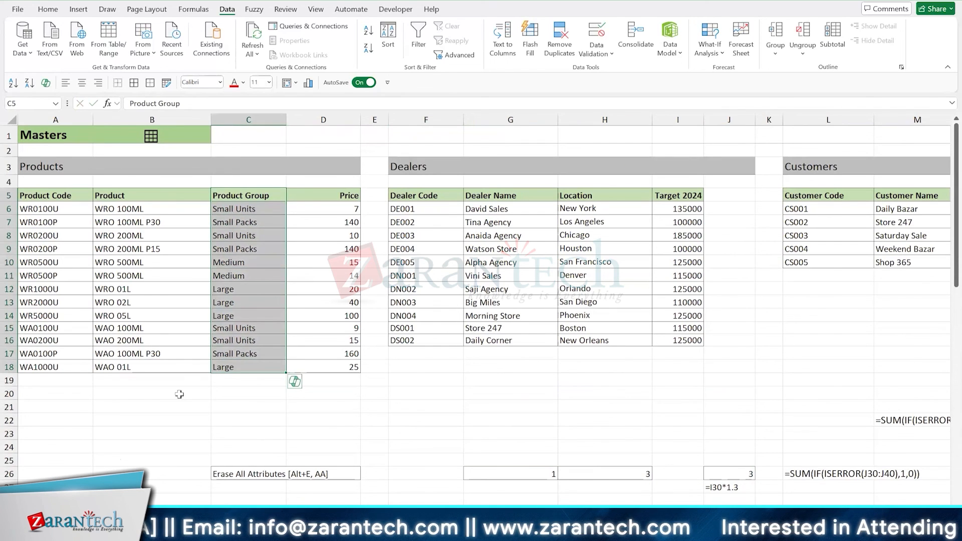
scroll(243, 397, down, 13)
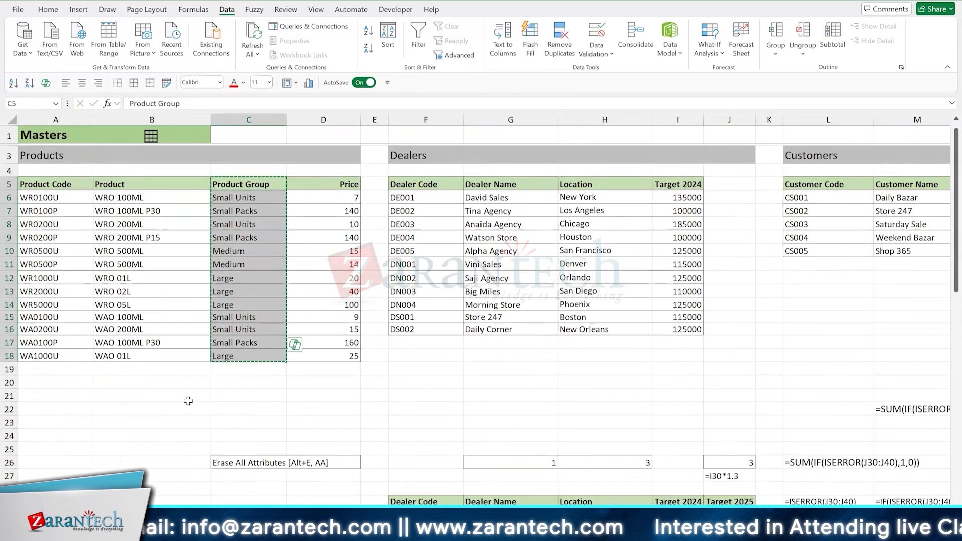
click(581, 312)
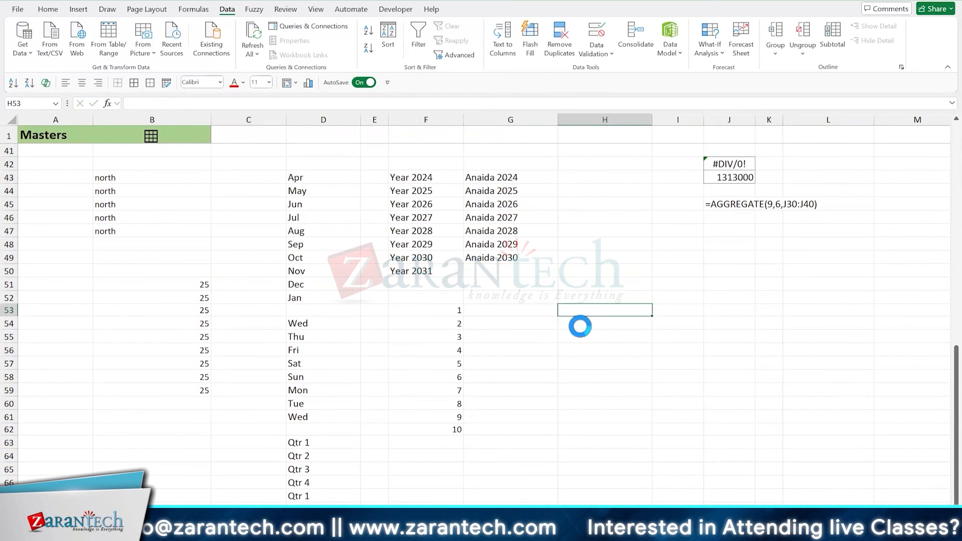
key(ctrl+v)
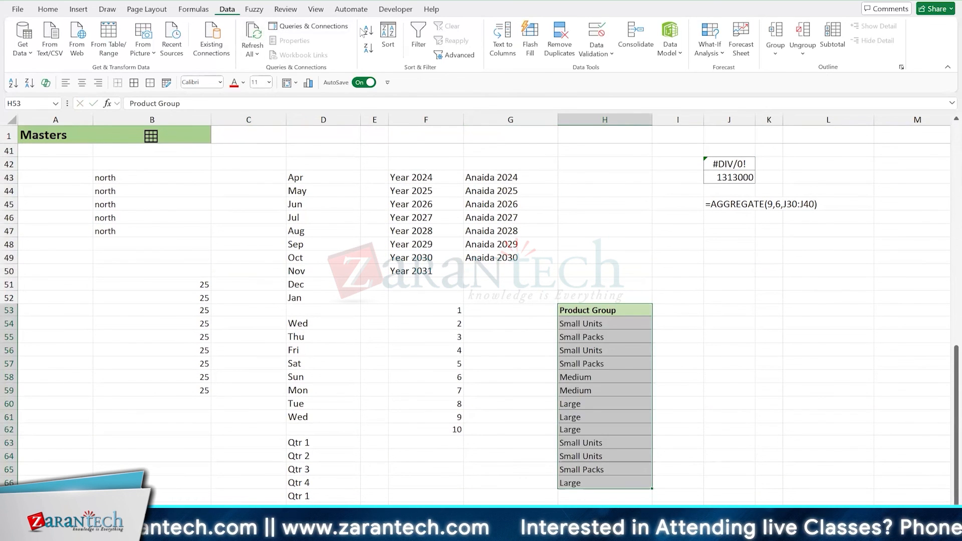
- Remove the duplicates from the pasted Product Group list in column H, treating the first row as a header
click(560, 47)
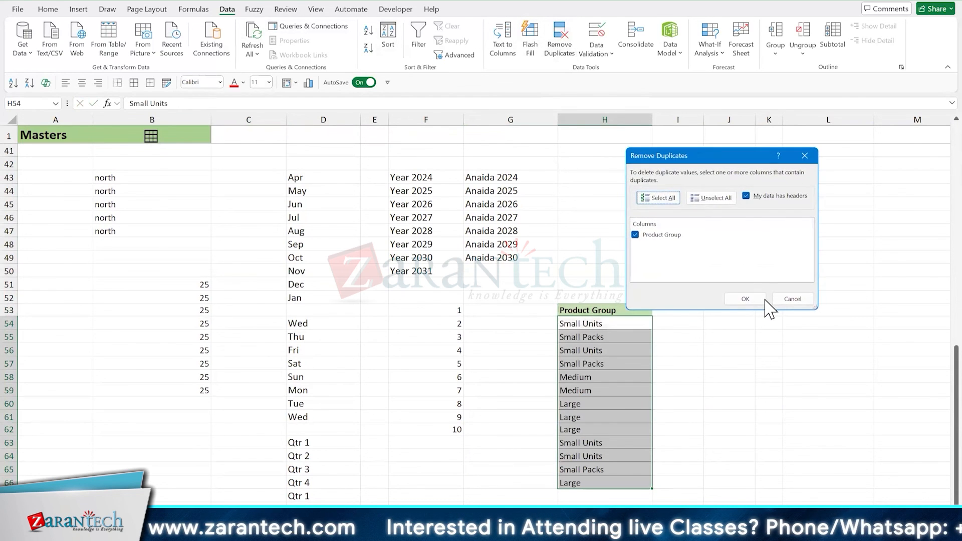
click(762, 302)
click(475, 311)
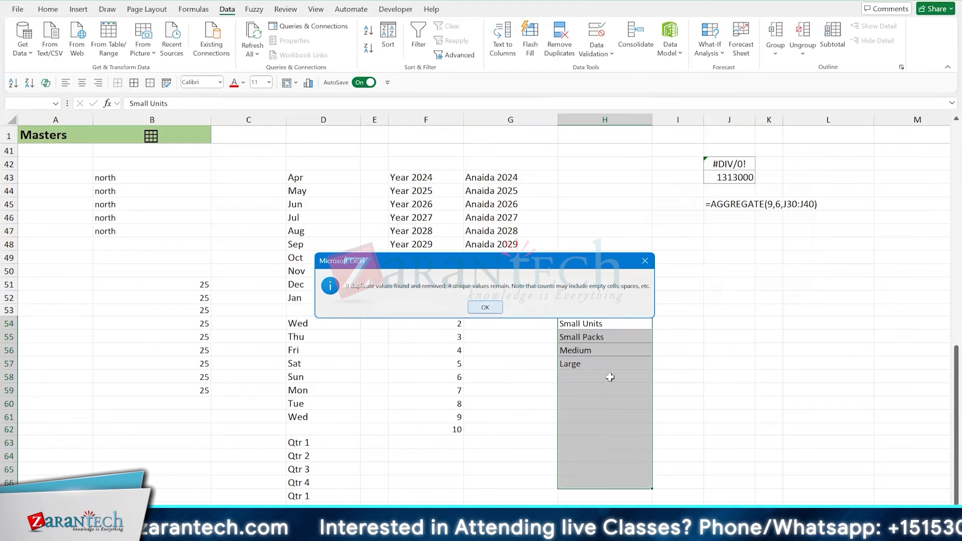
click(610, 376)
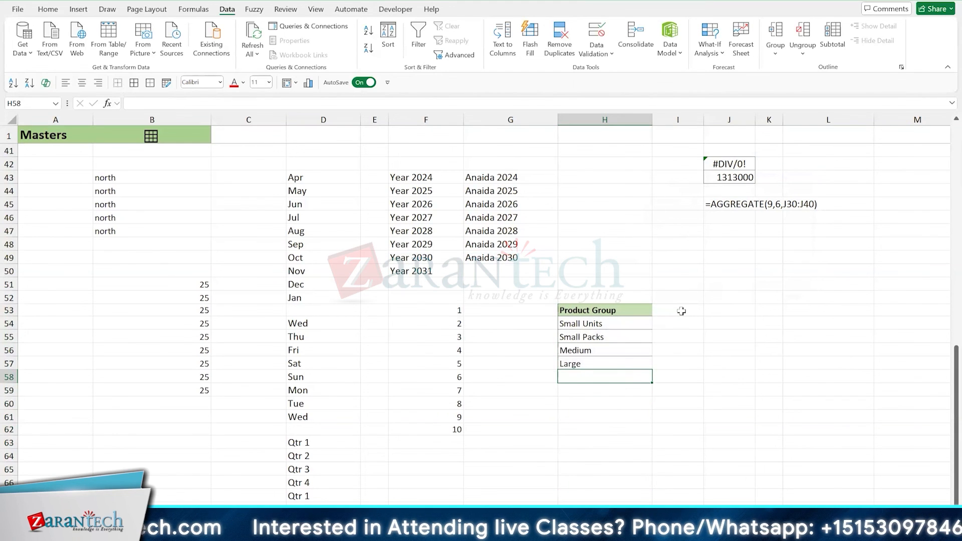
- Widen column I and enter =UNIQUE(C5:C18) in I53, beside the deduplicated Product Group list
drag(703, 119, 737, 119)
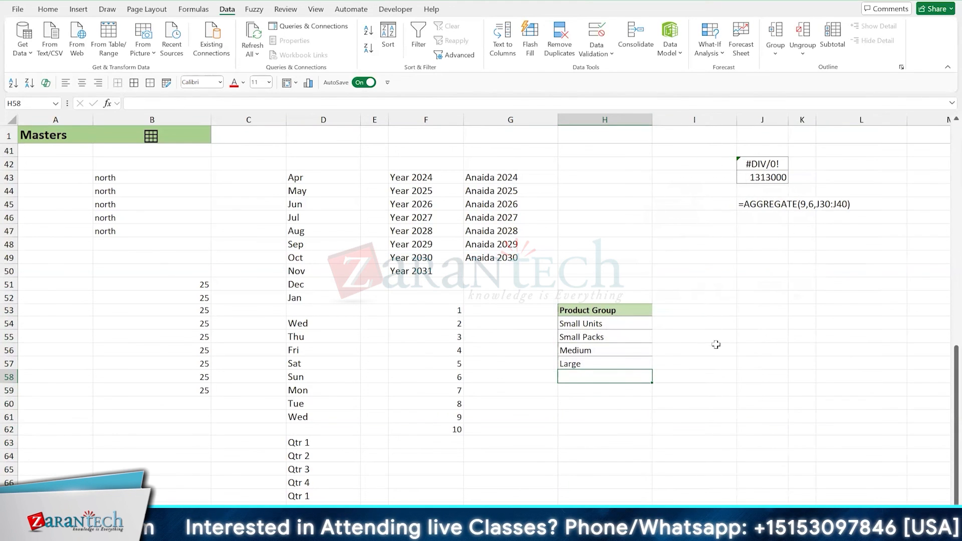
click(686, 308)
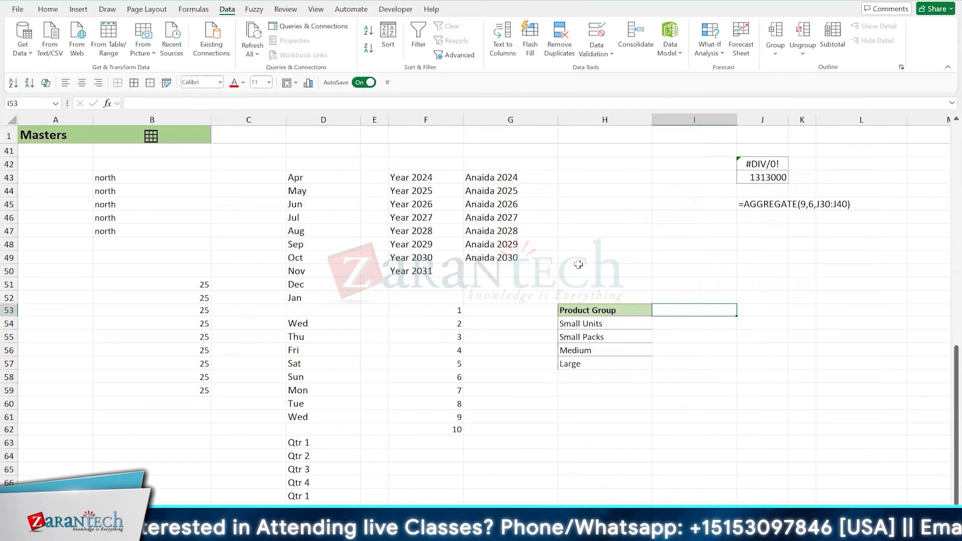
text(=uniq)
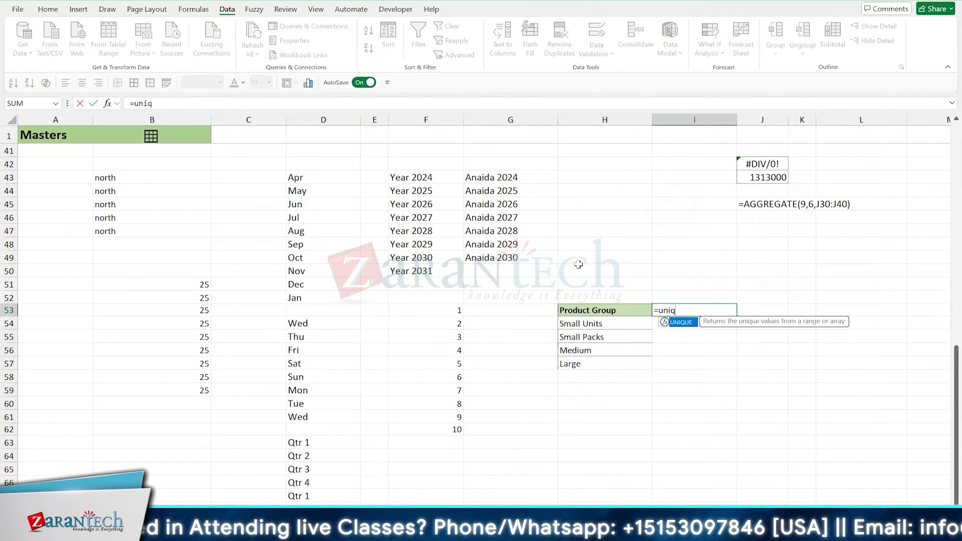
key(Tab)
scroll(578, 264, up, 13)
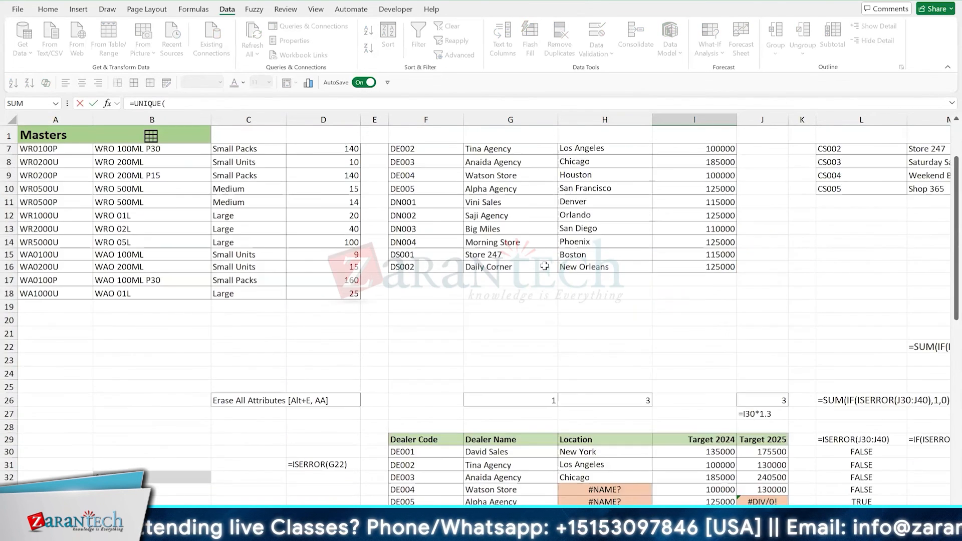
drag(250, 197, 248, 367)
scroll(481, 301, down, 12)
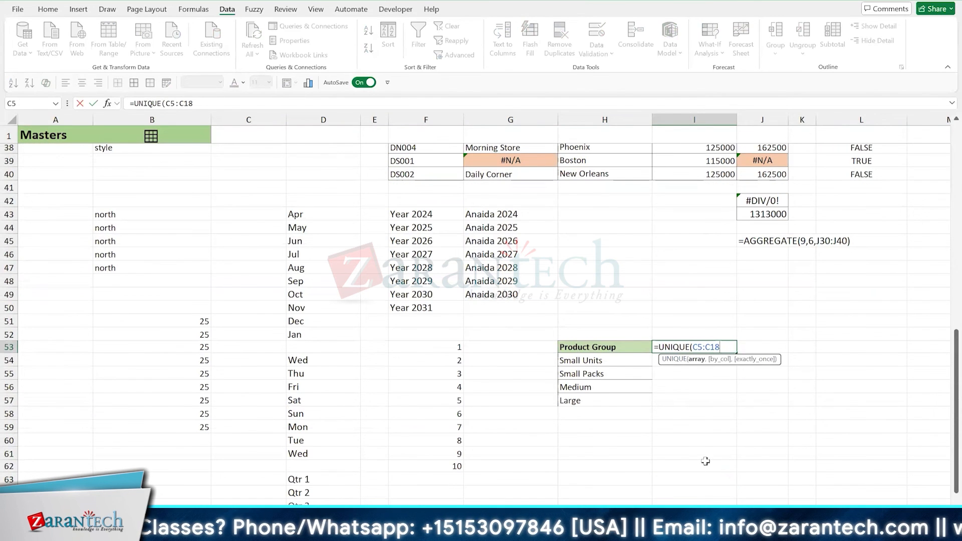
text())
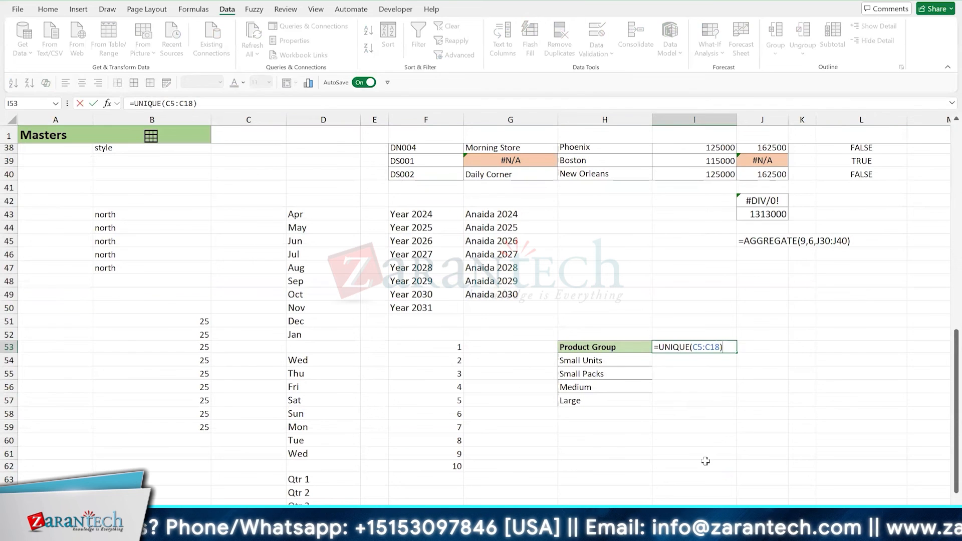
key(Return)
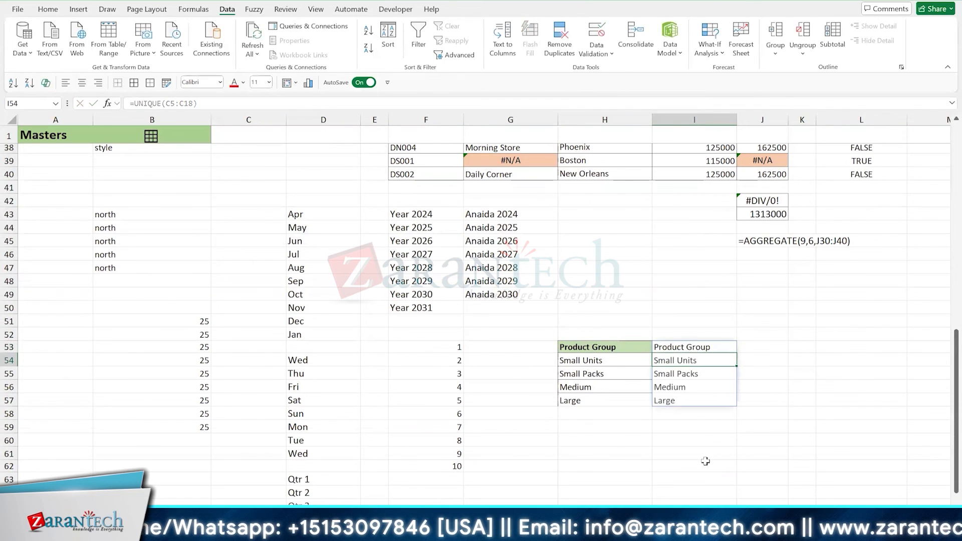
- Show the text of the UNIQUE formula in I51 with =FORMULATEXT(I53)
key(Up)
key(Up)
key(Up)
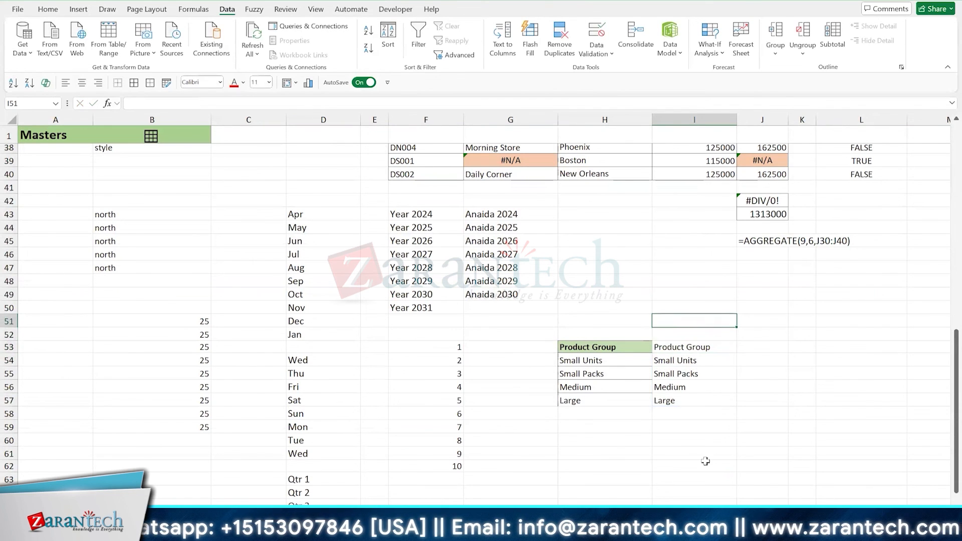
text(=FORMULATEXT()
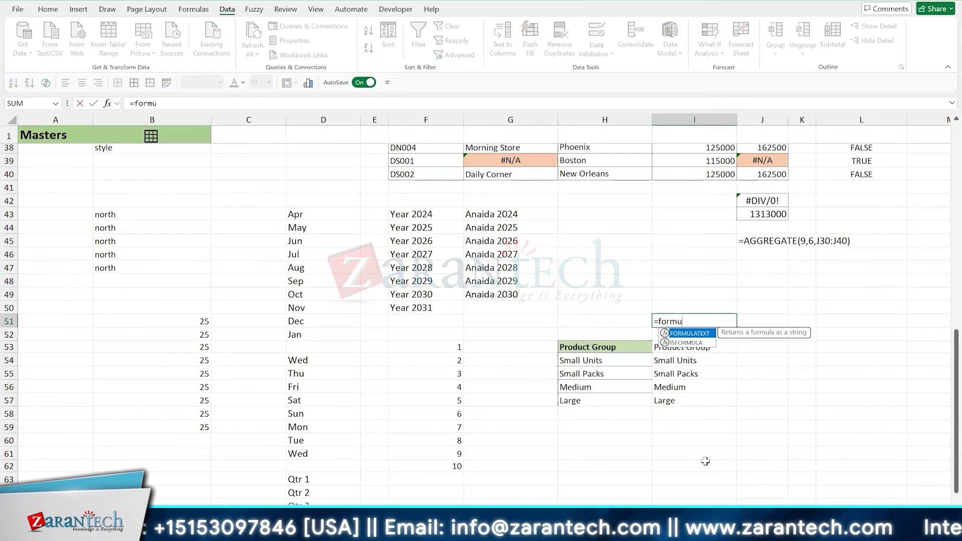
key(Down)
key(Down)
key(Return)
key(Down)
key(Down)
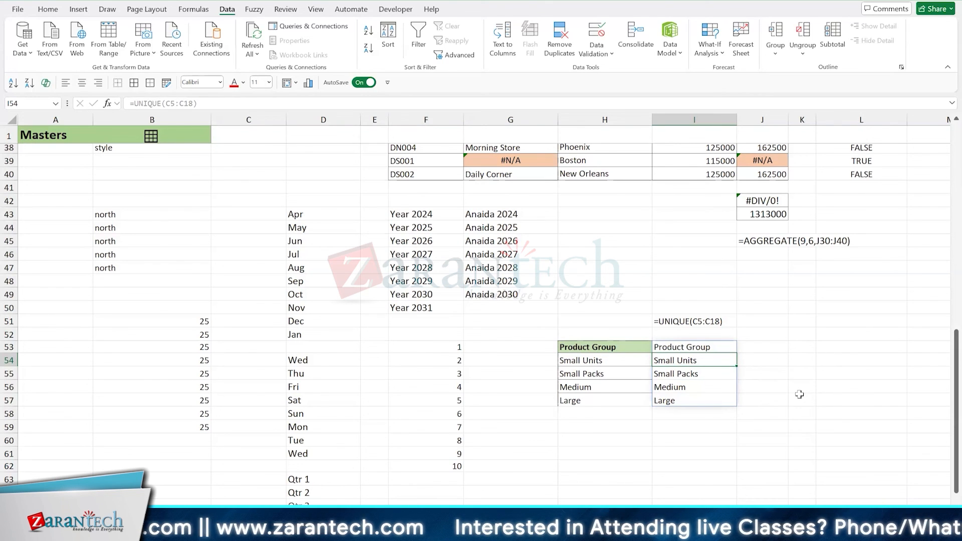
- Check the worksheet with the VSTACK example and the array function list, and return to the Masters worksheet
click(710, 345)
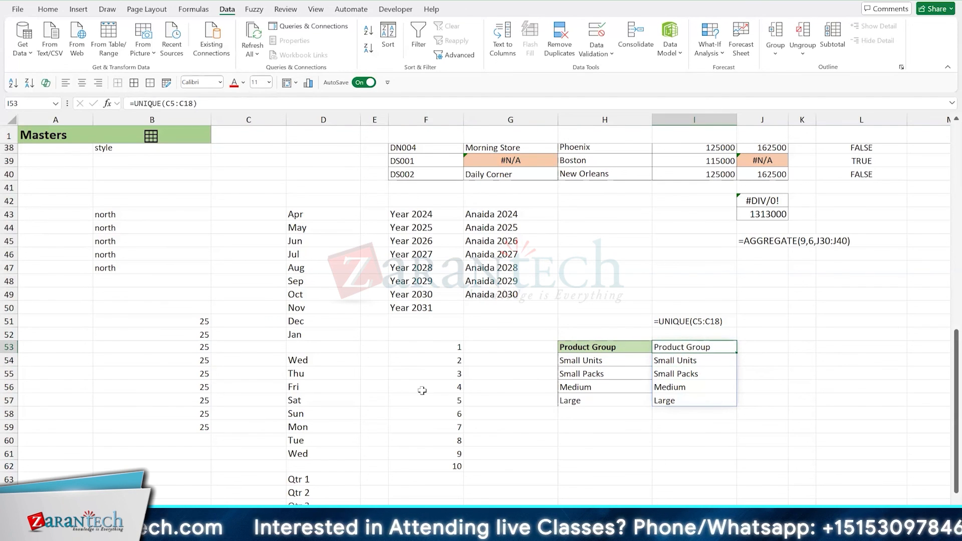
click(258, 515)
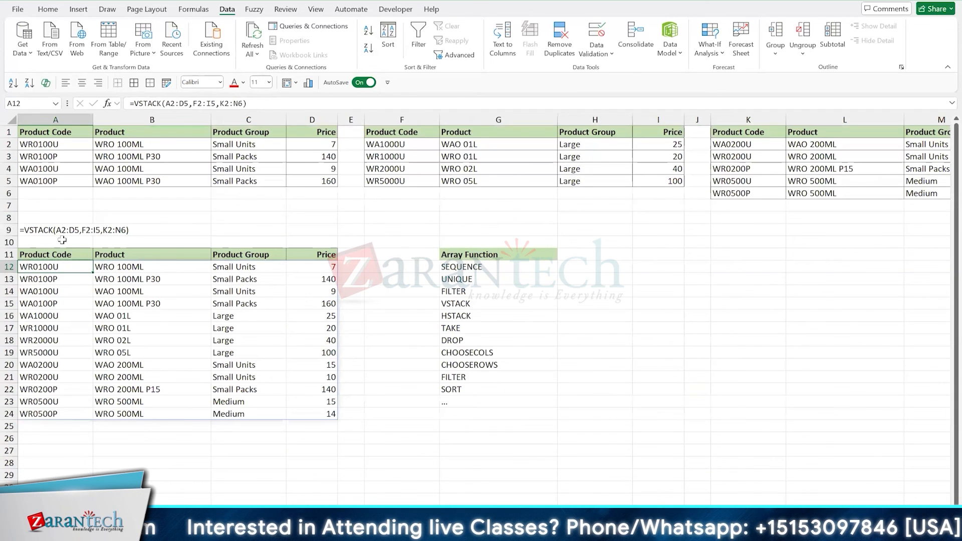
click(391, 515)
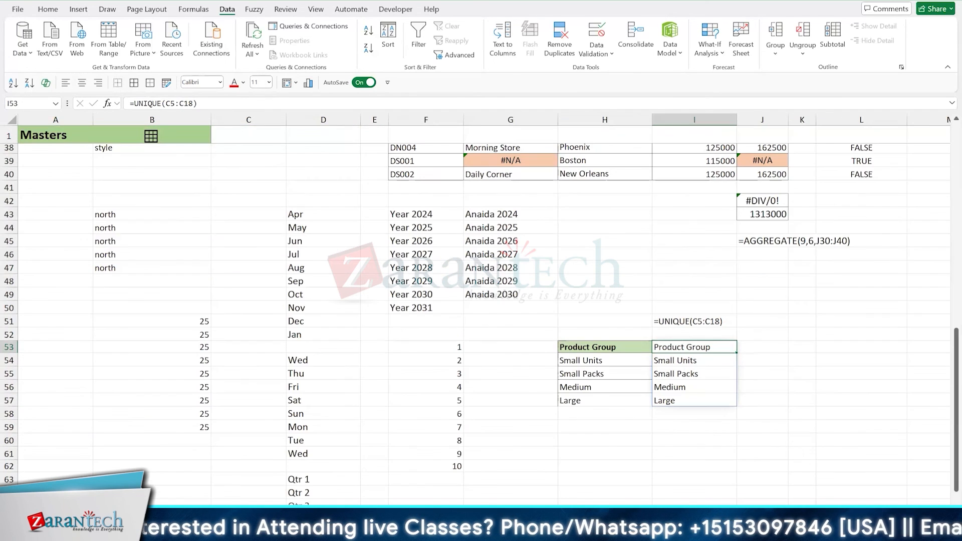
- Show the text of the SEQUENCE formula in F52 with =FORMULATEXT(F53)
click(443, 355)
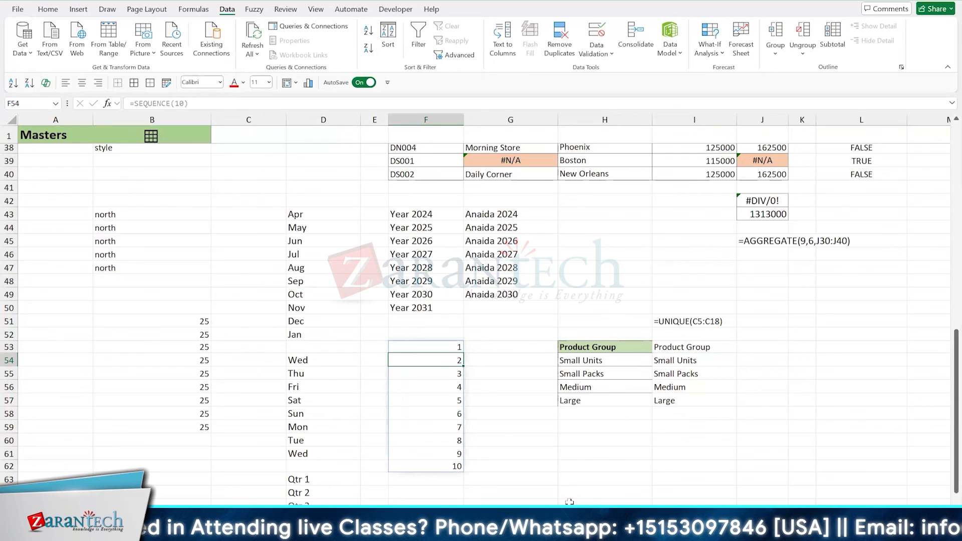
key(Up)
key(Up)
text(=FORMULATEXT(F53))
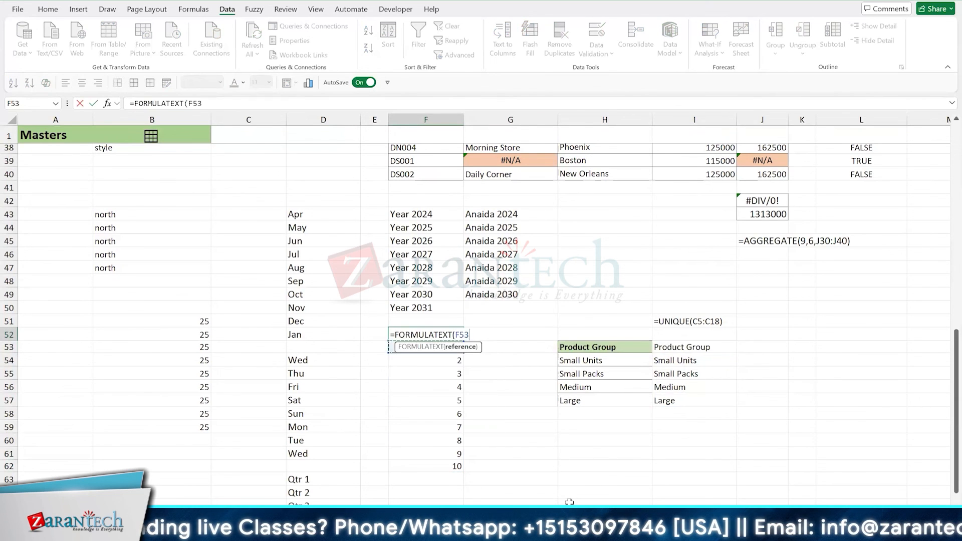
key(Return)
- Move the UNIQUE formula text from I51 to I52, directly above the spilled list
key(Up)
key(Right)
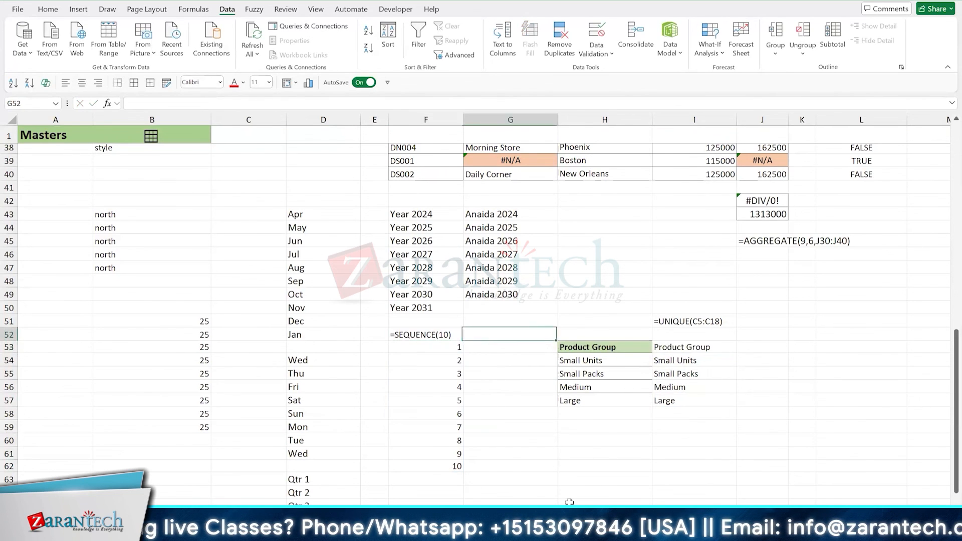
key(Right)
key(Right)
key(Up)
key(ctrl+x)
key(Down)
key(ctrl+v)
key(Left)
key(Left)
key(Left)
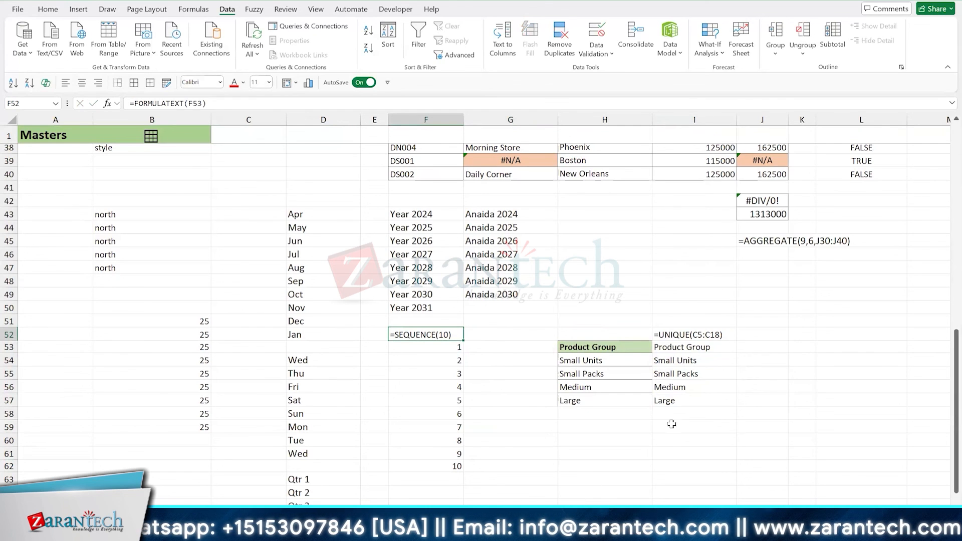
click(679, 336)
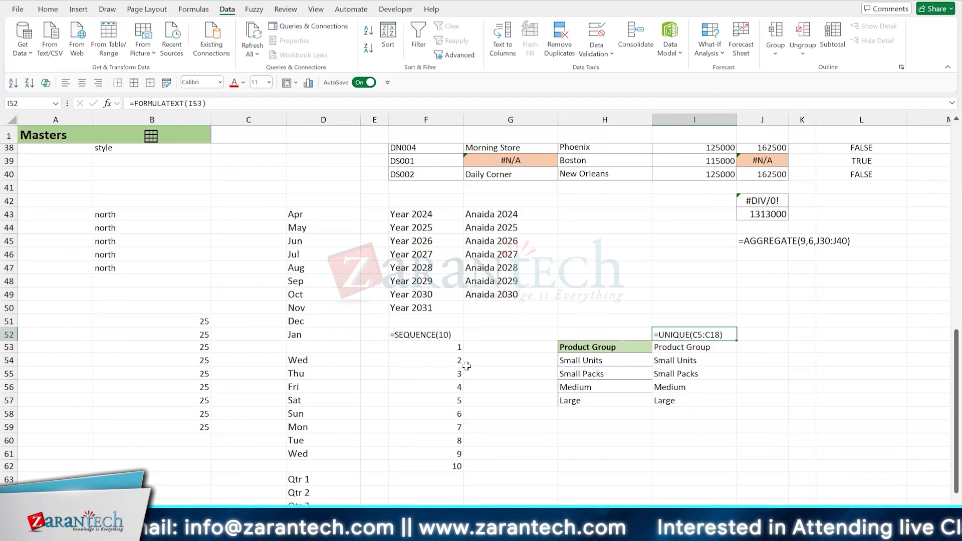
click(437, 351)
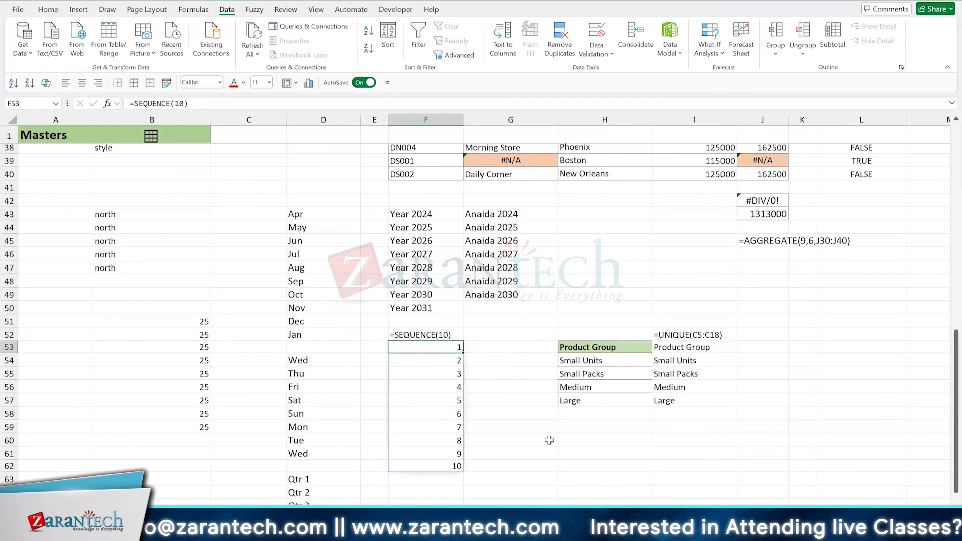